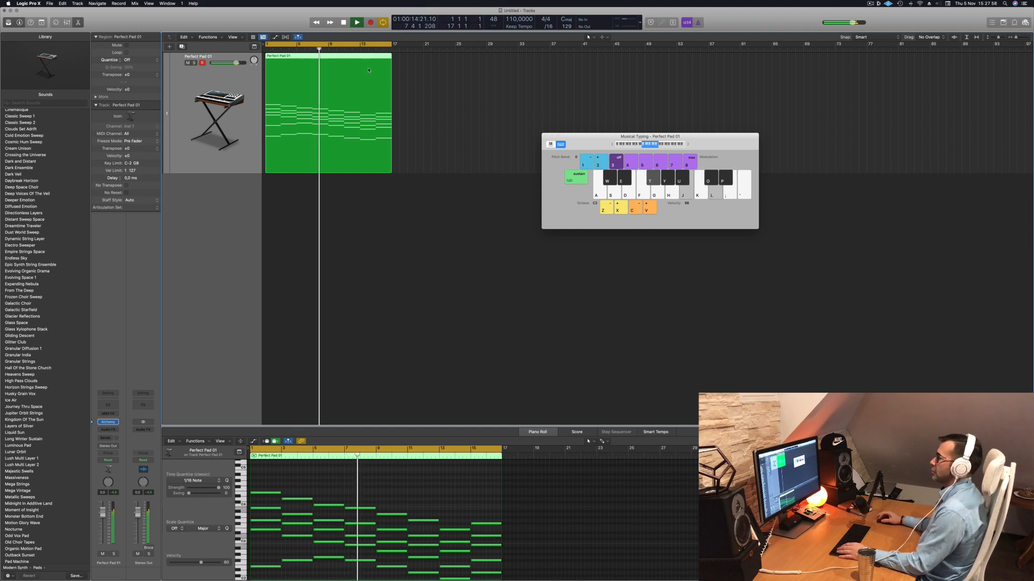
# - Stop playback and place a copy of the Perfect Pad 01 region at about bar 36 on the same track
pyautogui.press('space')
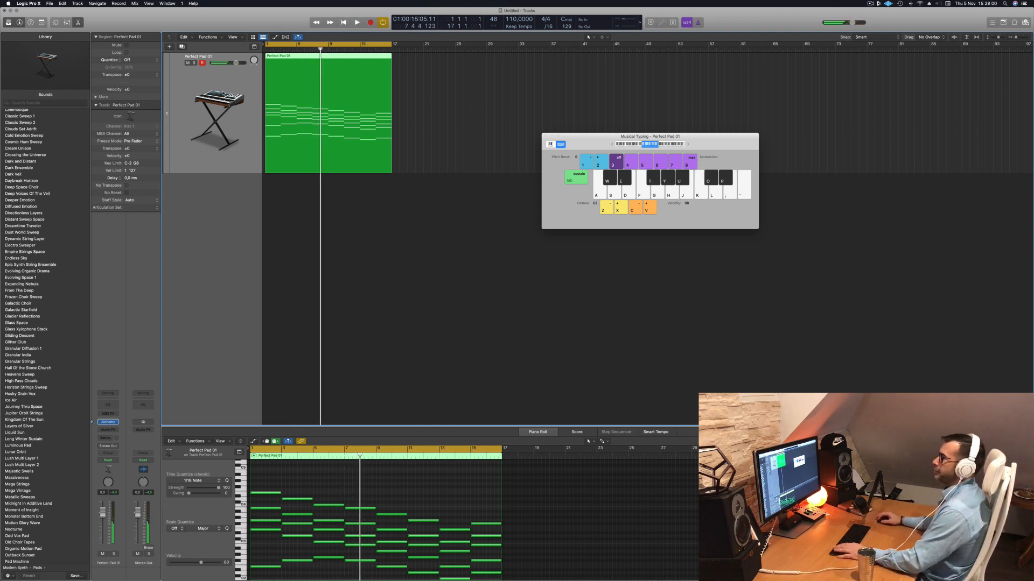
pyautogui.keyDown('alt'); pyautogui.moveTo(324, 61); pyautogui.dragTo(602, 73); pyautogui.keyUp('alt')
pyautogui.click(177, 140)
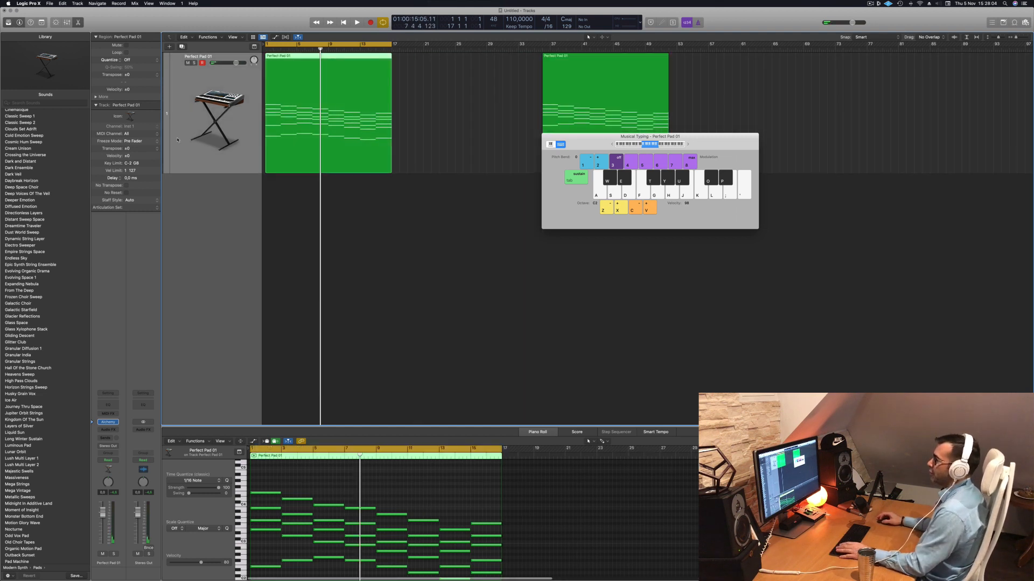
# - Set the pad's Alchemy Cutoff to 14.0 % while playing the region, and close the instrument window
pyautogui.click(109, 422)
pyautogui.press('space')
pyautogui.moveTo(824, 286); pyautogui.dragTo(824, 302)
pyautogui.press('space')
pyautogui.press('space')
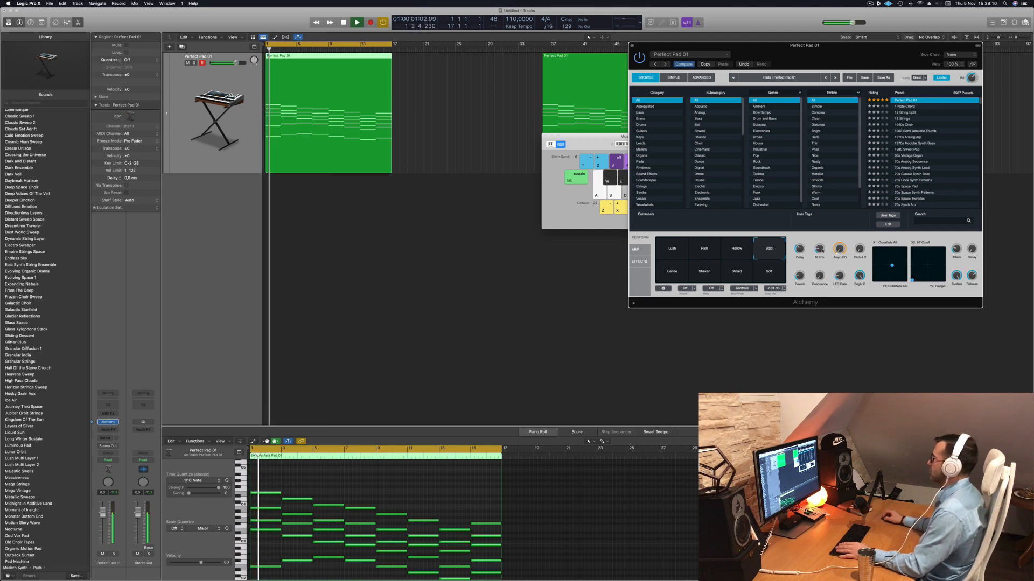
pyautogui.moveTo(819, 54); pyautogui.dragTo(778, 59)
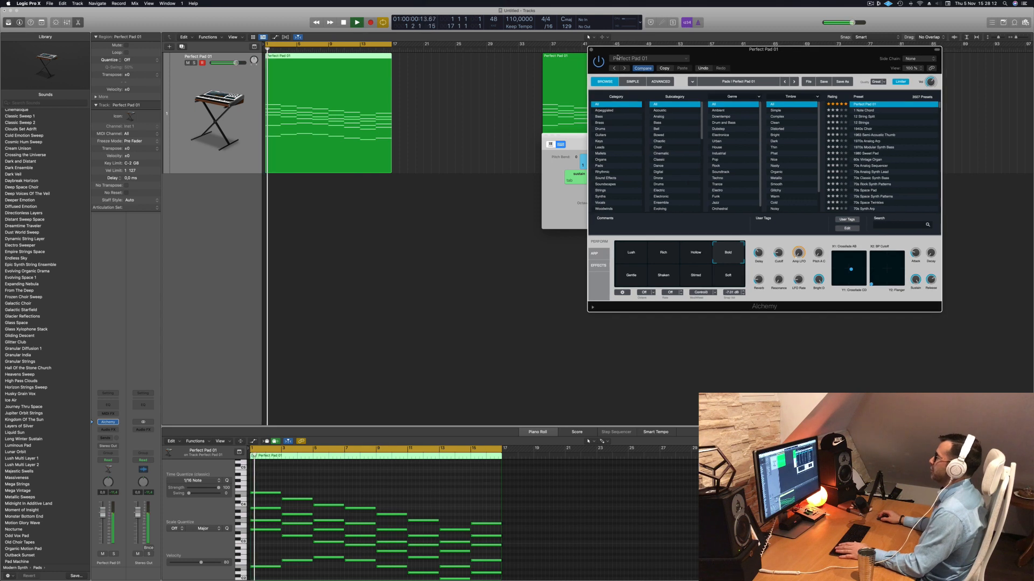
pyautogui.click(590, 50)
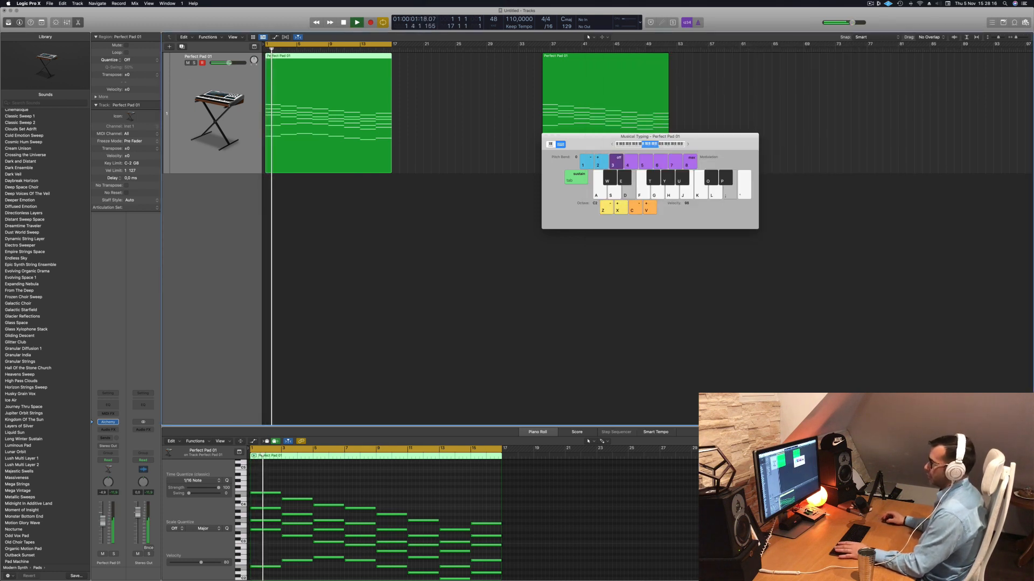
# - Duplicate the pad track, copy the first pad region onto the new track at bar 1, and stop playback
pyautogui.click(342, 219)
pyautogui.click(317, 70)
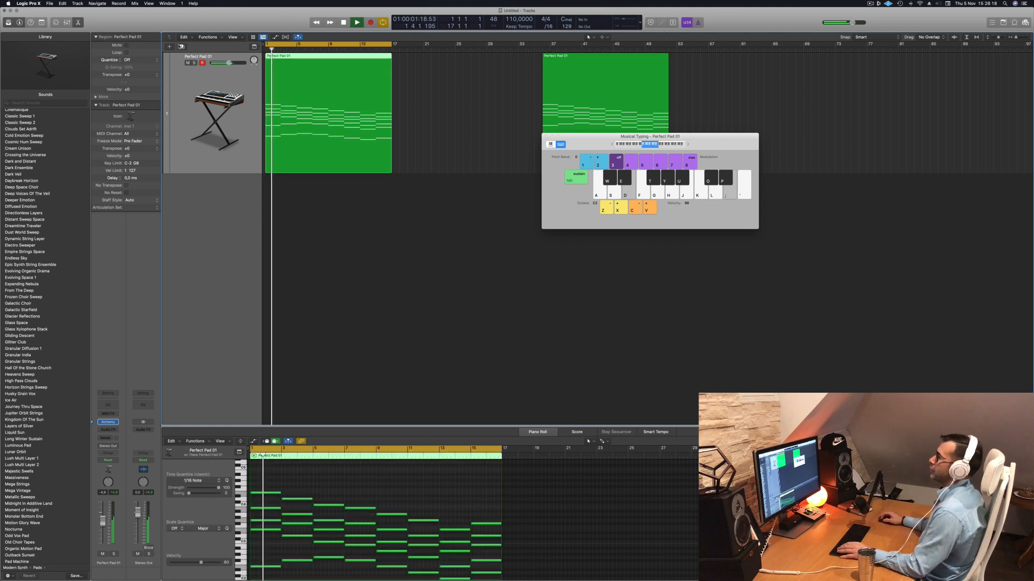
pyautogui.press('super+d')
pyautogui.moveTo(317, 70); pyautogui.dragTo(317, 205)
pyautogui.press('space')
# - Replace the second track's instrument with Studio Strings in stereo and audition its default sound
pyautogui.click(116, 424)
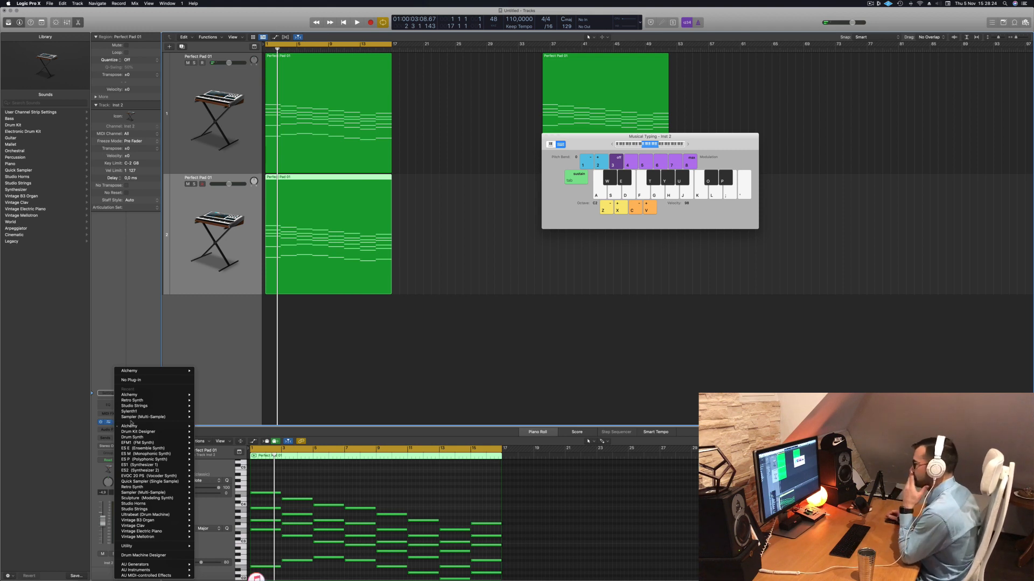
pyautogui.moveTo(139, 427)
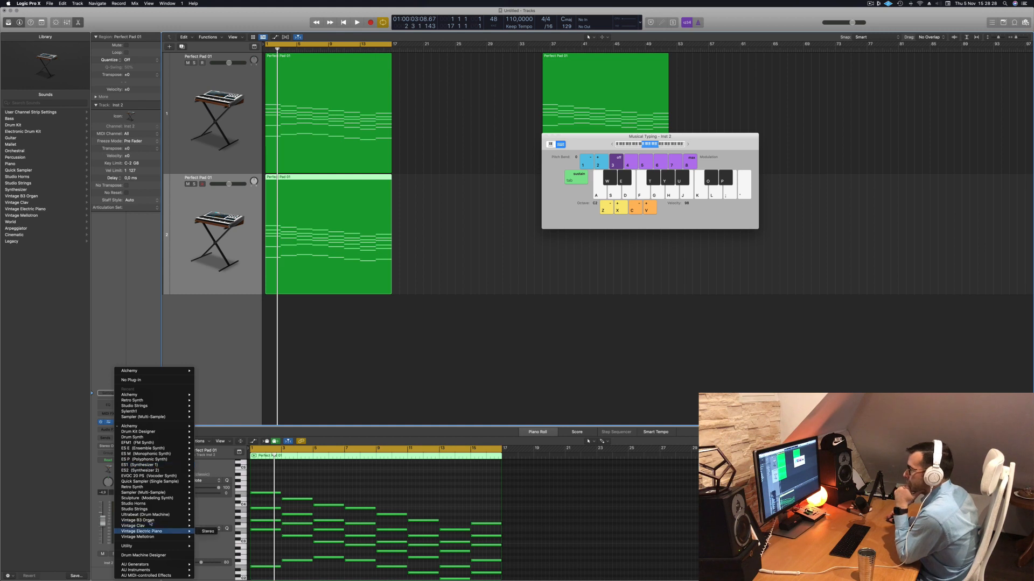
pyautogui.moveTo(159, 511)
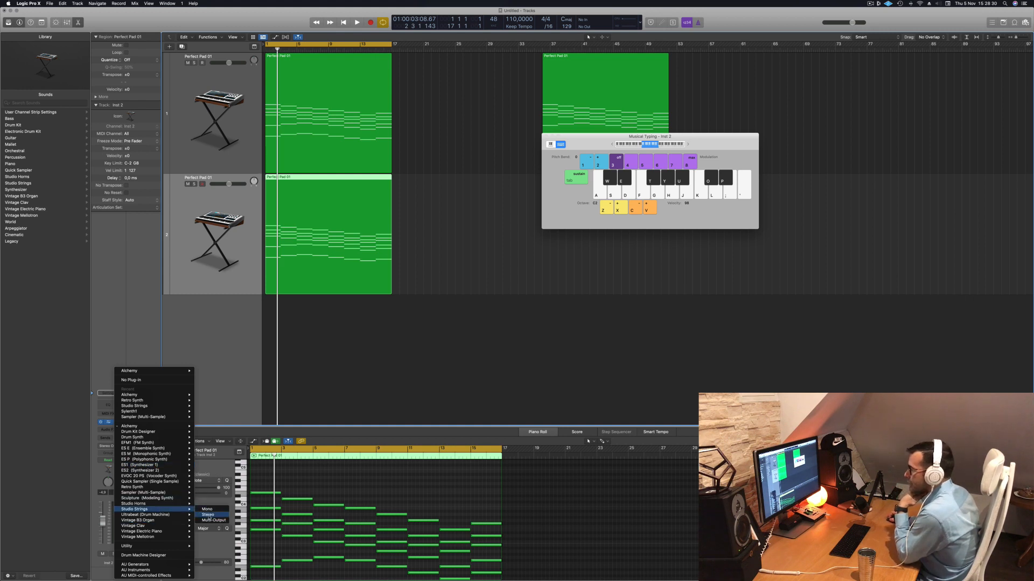
pyautogui.click(208, 515)
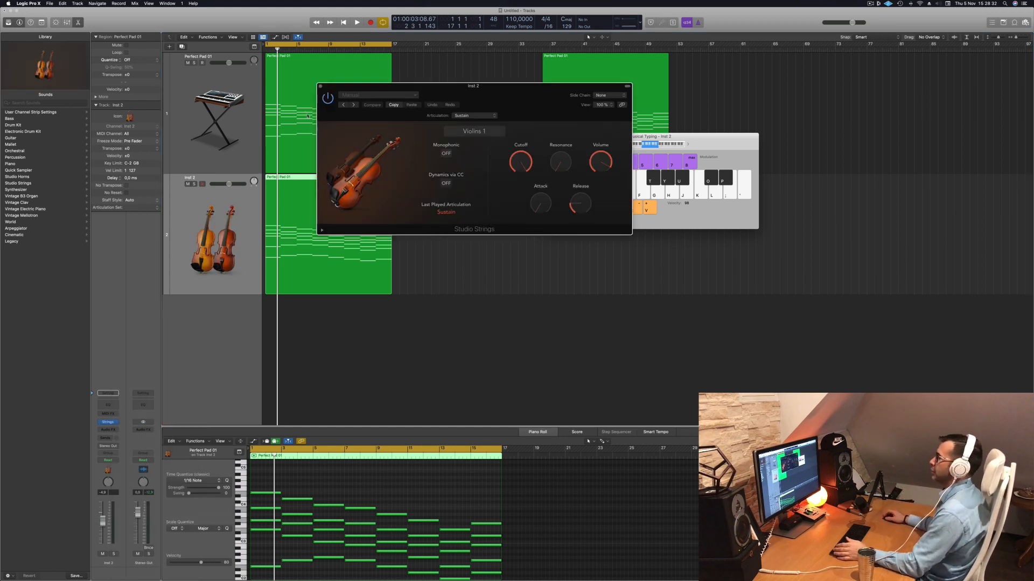
pyautogui.moveTo(521, 92); pyautogui.dragTo(563, 104)
pyautogui.press('space')
pyautogui.press('space')
pyautogui.press('space')
pyautogui.press('space')
pyautogui.click(195, 229)
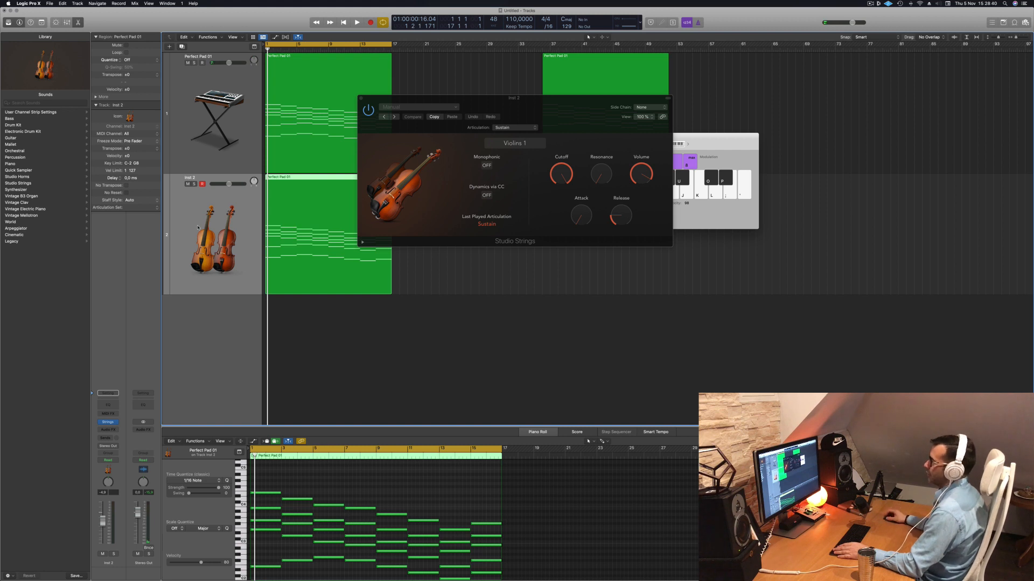
# - Load the Studio Cellos single-instrument preset in Studio Strings and play the region with it
pyautogui.click(431, 107)
pyautogui.moveTo(463, 227)
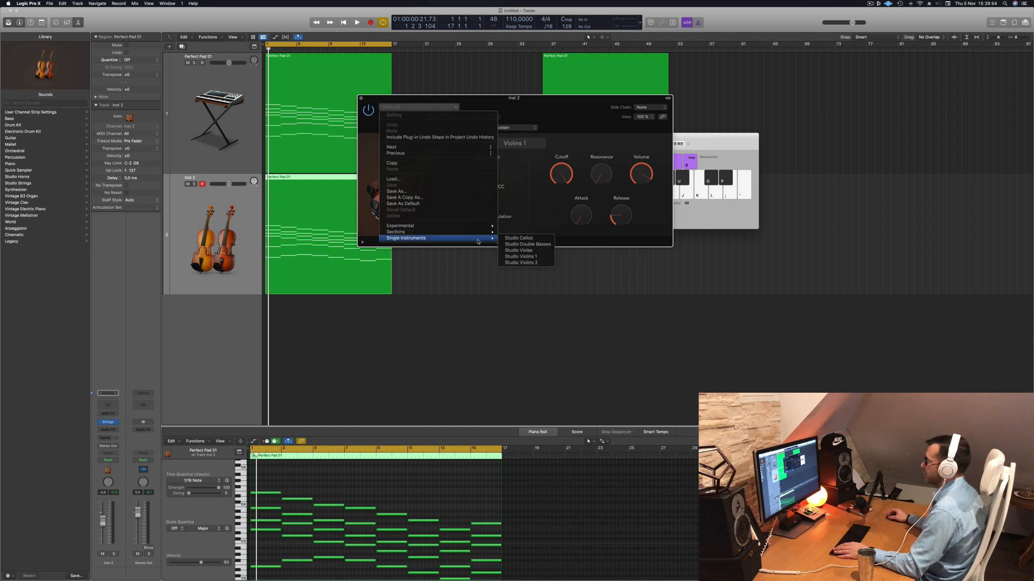
pyautogui.click(518, 238)
pyautogui.press('space')
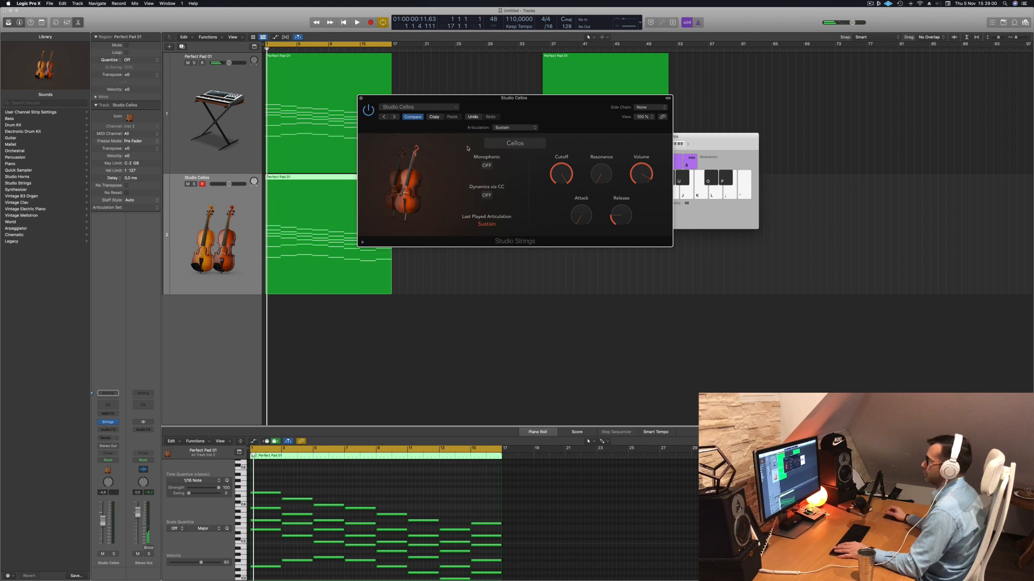
# - Try the Pizzicato and Trill Semi articulations on the cellos while playing the region
pyautogui.click(529, 129)
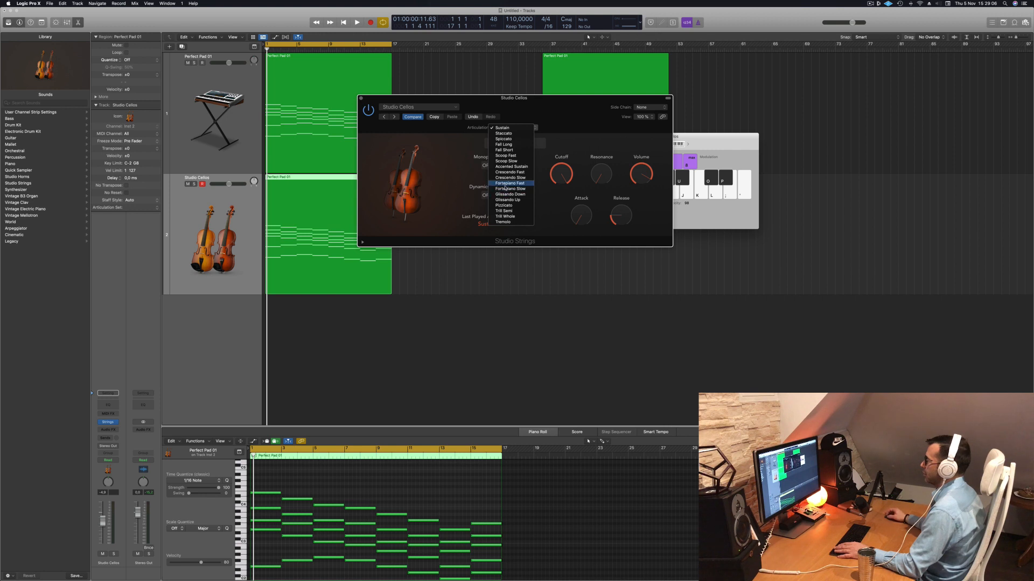
pyautogui.click(504, 205)
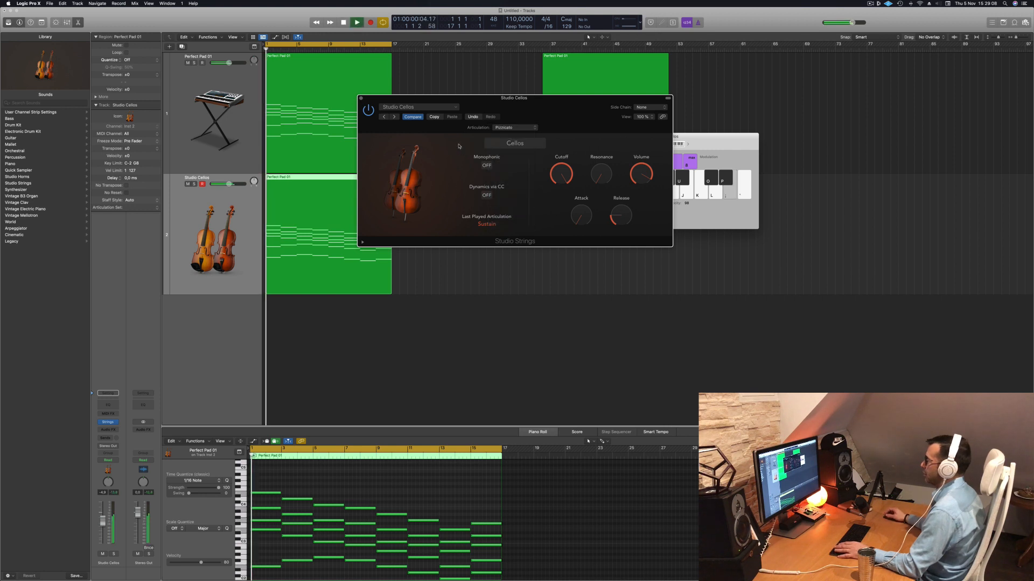
pyautogui.click(509, 128)
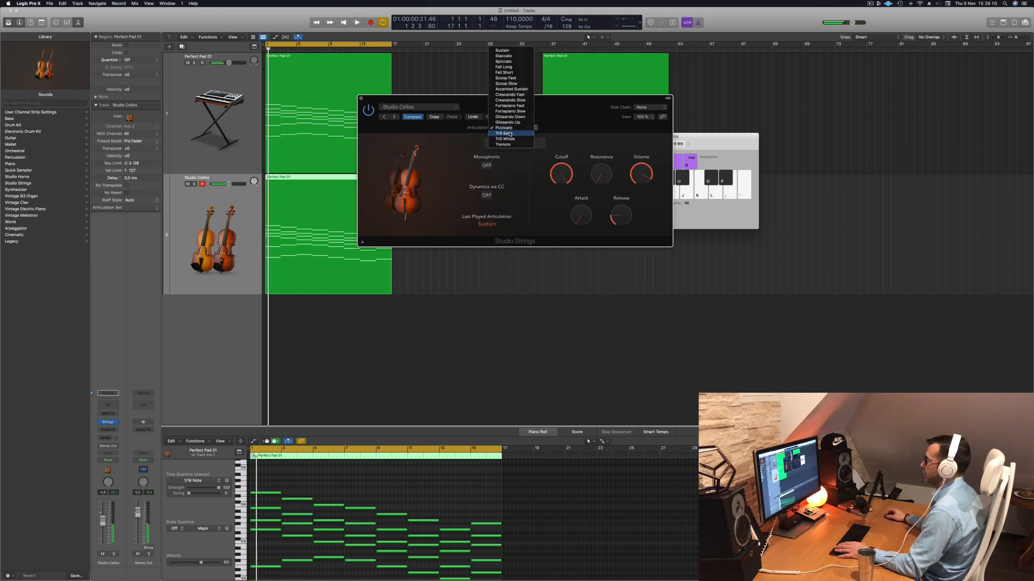
pyautogui.click(505, 133)
pyautogui.press('space')
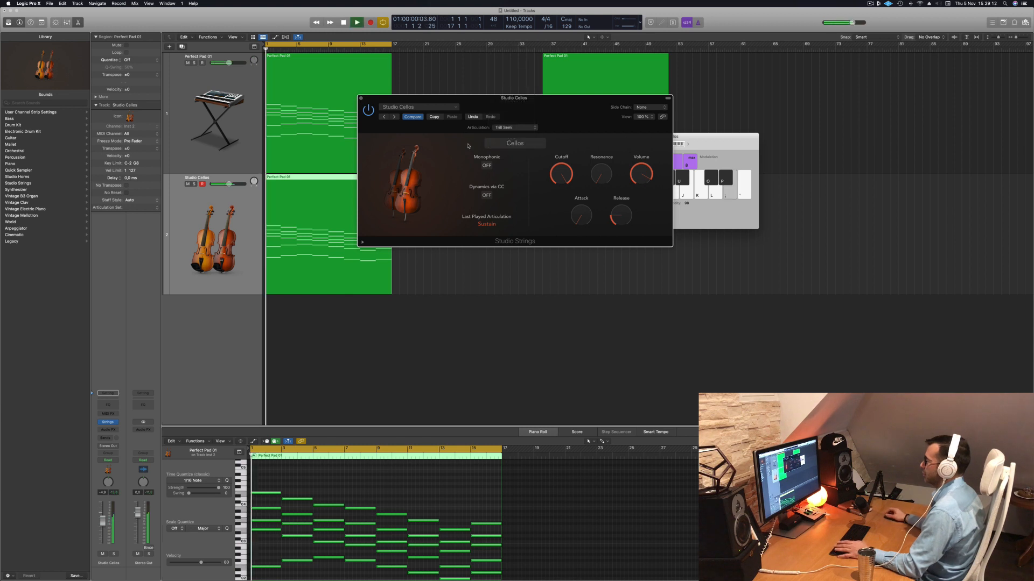
pyautogui.moveTo(554, 106); pyautogui.dragTo(579, 109)
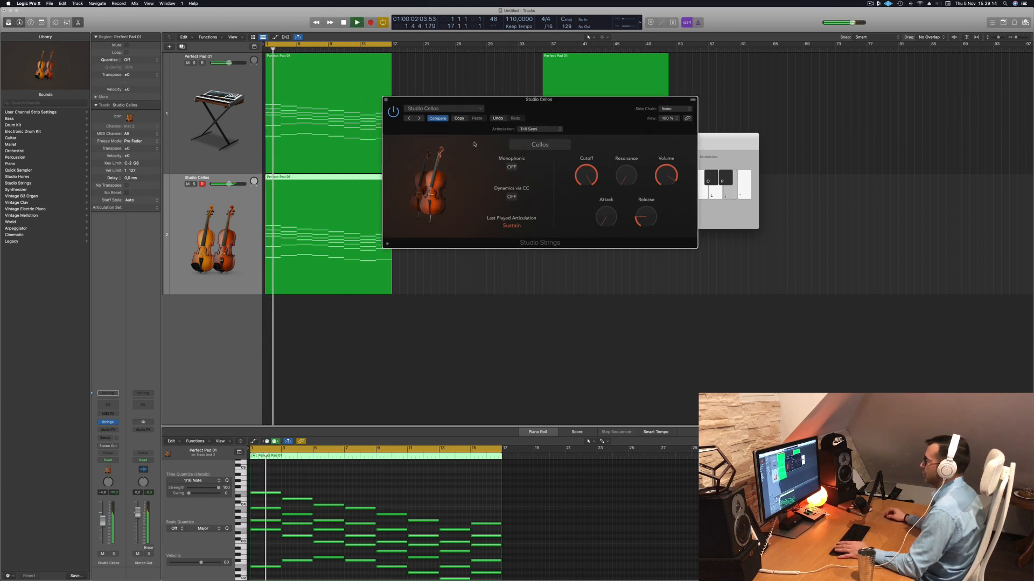
pyautogui.press('Return')
# - Try the Trill Whole and Tremolo articulations on the cellos during playback
pyautogui.click(538, 129)
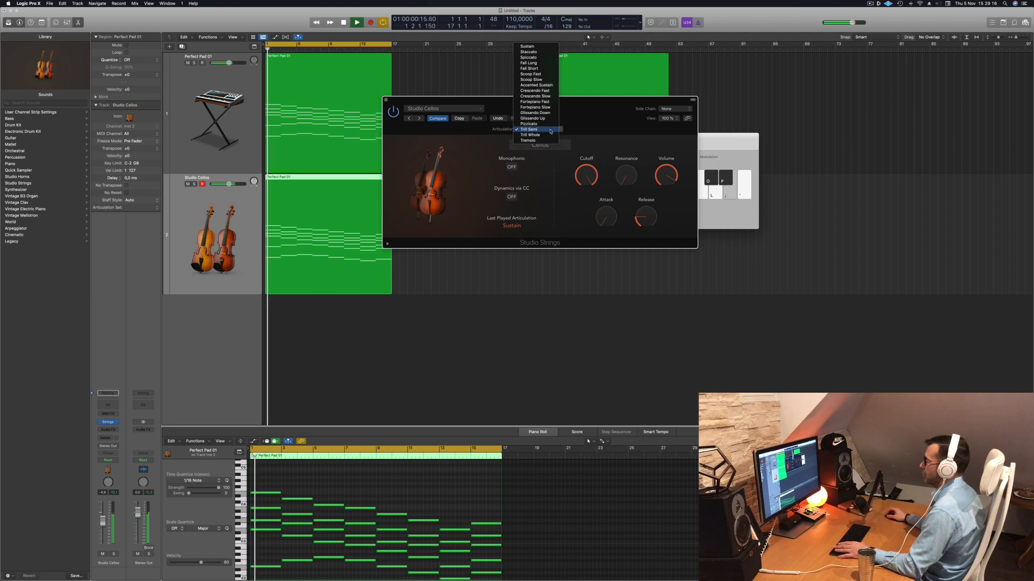
pyautogui.click(536, 137)
pyautogui.press('space')
pyautogui.press('space')
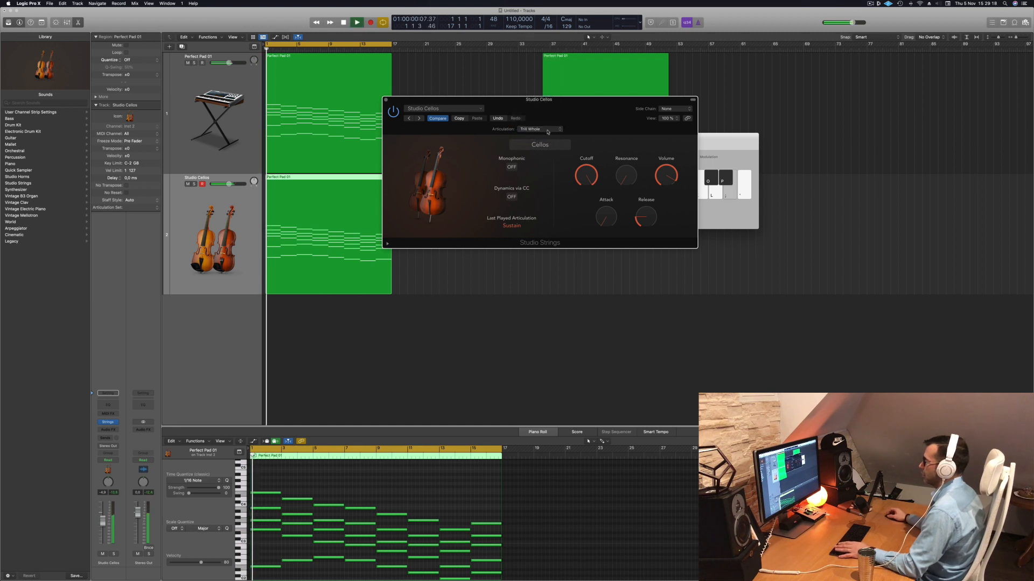
pyautogui.click(545, 130)
pyautogui.click(545, 135)
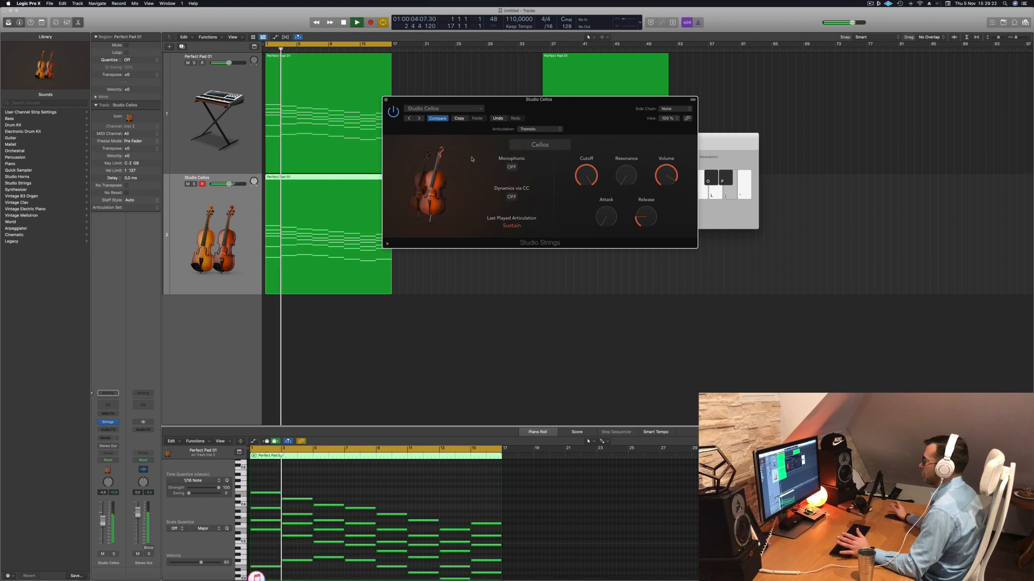
pyautogui.press('space')
# - Try the Glissando Up and Spiccato articulations on the cellos against the playing region
pyautogui.click(541, 131)
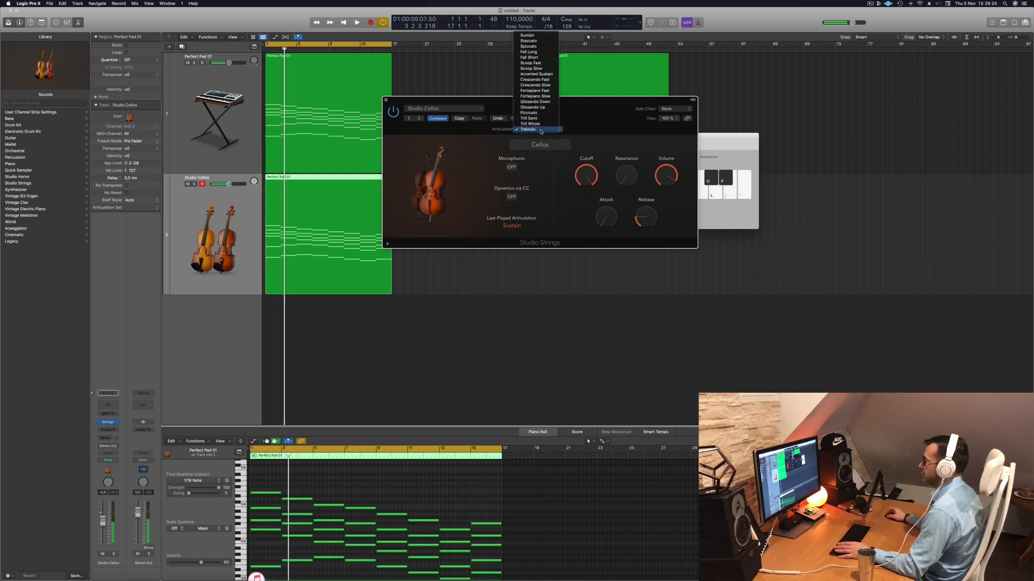
pyautogui.click(544, 110)
pyautogui.press('space')
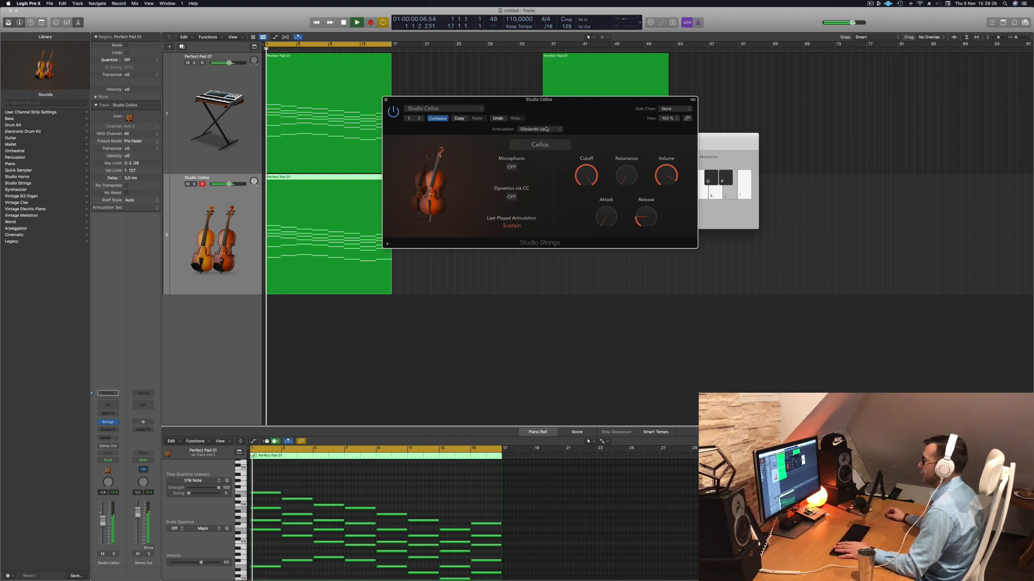
pyautogui.click(541, 129)
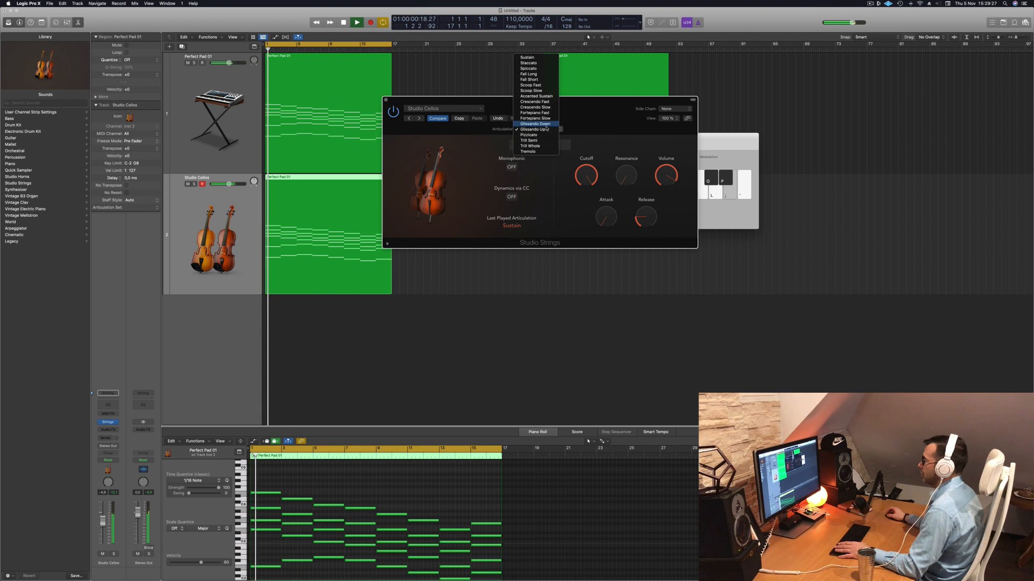
pyautogui.click(543, 69)
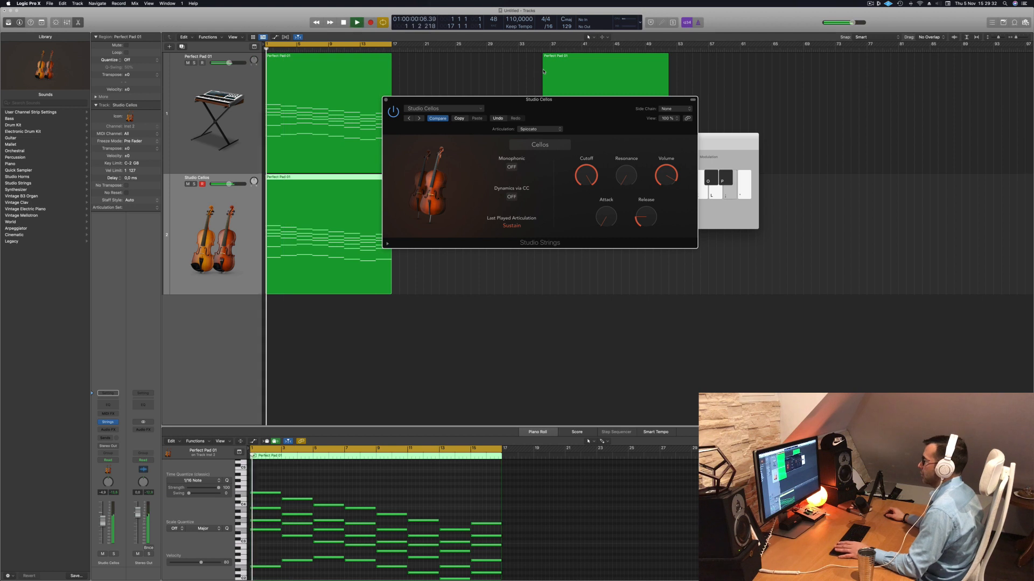
pyautogui.moveTo(584, 107); pyautogui.dragTo(596, 144)
pyautogui.click(246, 216)
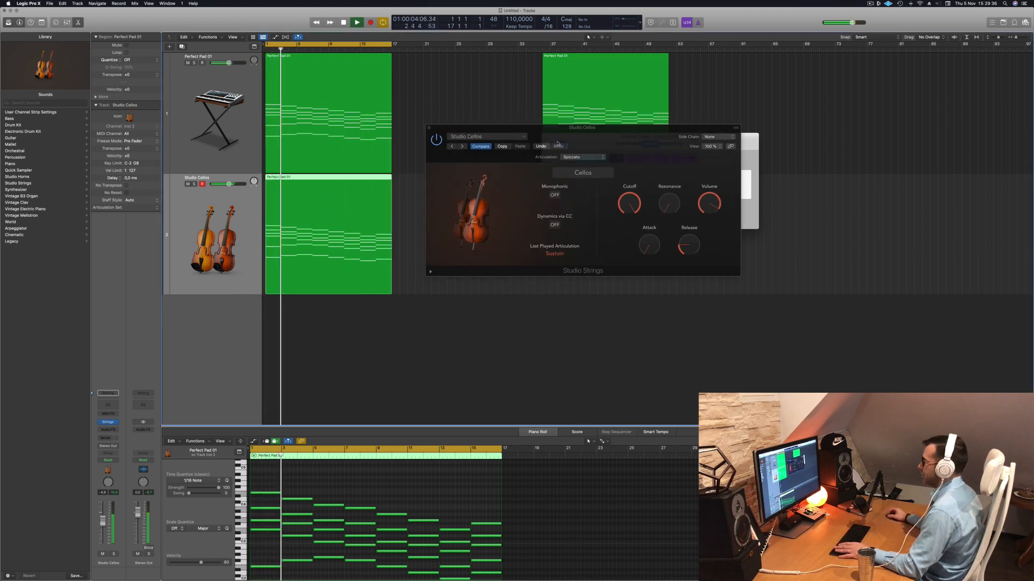
# - Change the Studio Strings instrument to Double Basses and replay the region from the start
pyautogui.click(594, 174)
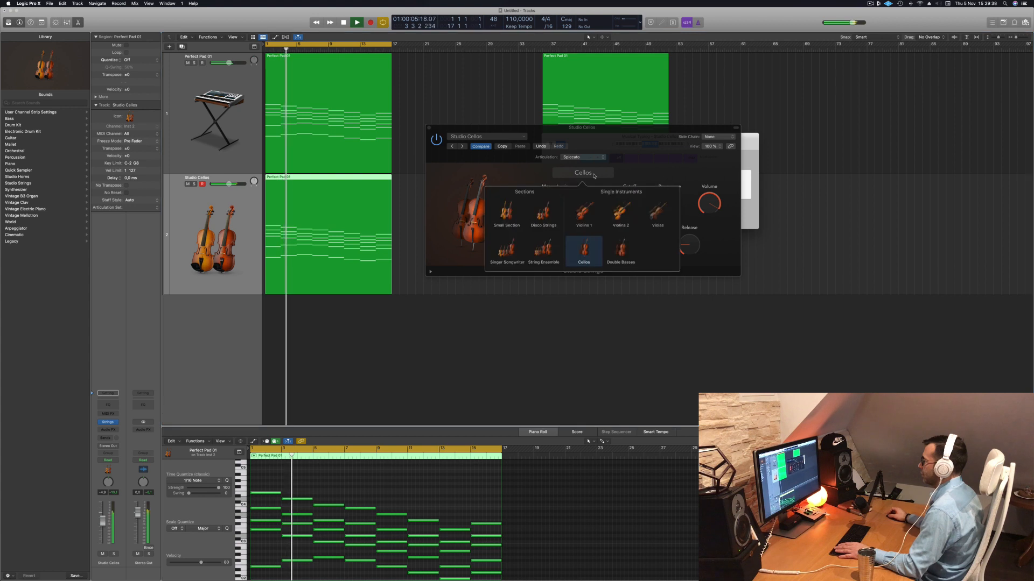
pyautogui.click(625, 251)
pyautogui.click(661, 167)
pyautogui.press('space')
pyautogui.press('space')
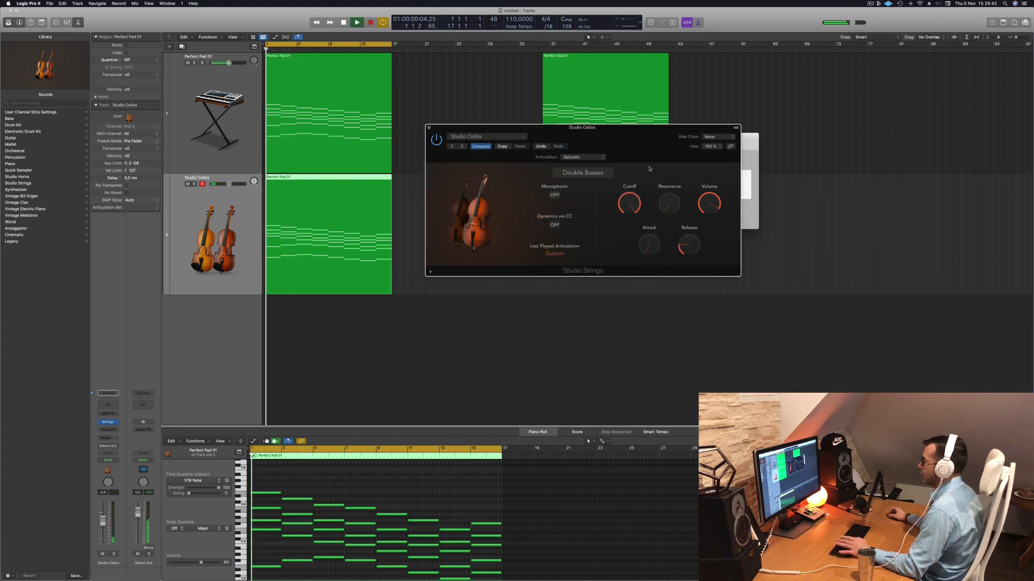
# - Try the Trill Whole articulation on the Double Basses while playing the region
pyautogui.click(583, 157)
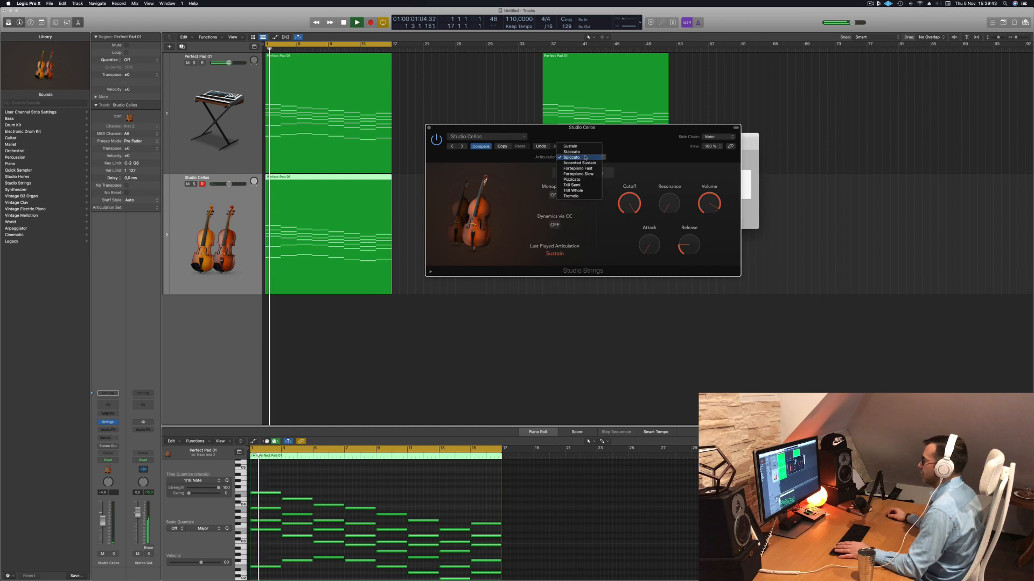
pyautogui.click(576, 190)
pyautogui.press('space')
pyautogui.moveTo(633, 161); pyautogui.dragTo(601, 157)
# - Set the Double Basses articulation to Trill Semi, audition it, and stop playback
pyautogui.click(553, 154)
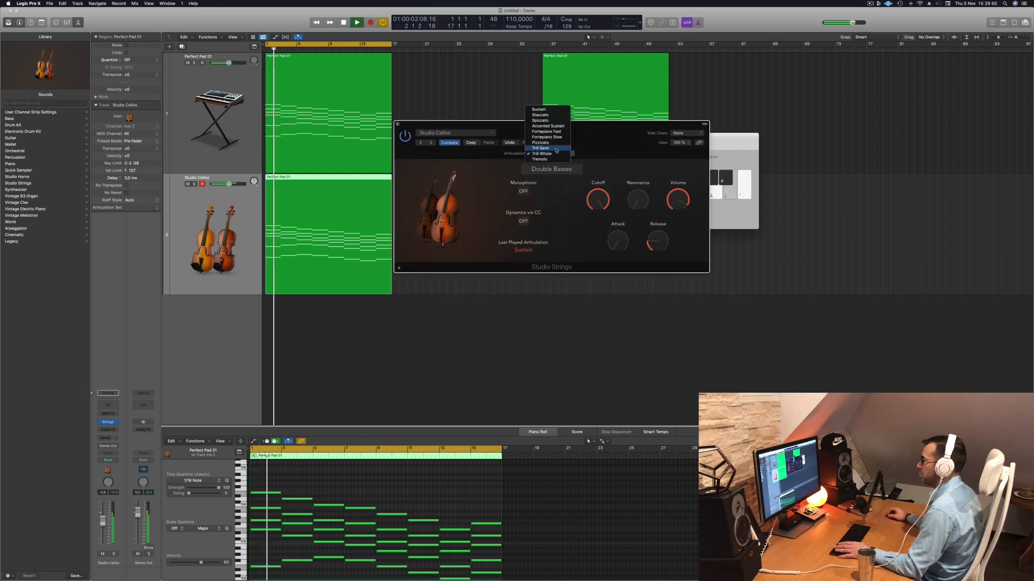
pyautogui.click(556, 150)
pyautogui.press('space')
pyautogui.press('space')
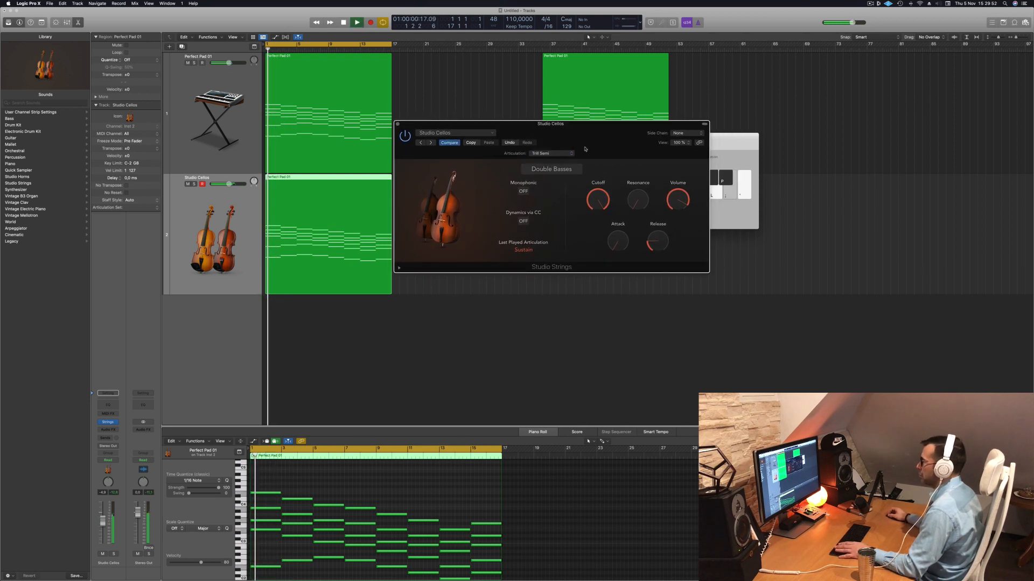
pyautogui.press('space')
pyautogui.press('super+w')
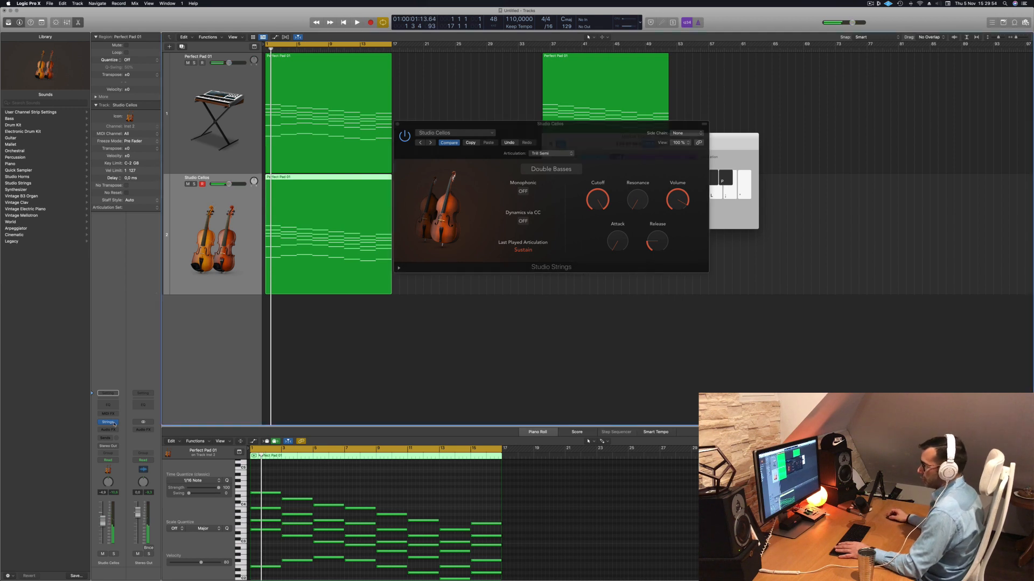
# - Browse the sound library to Legacy > Logic > 10 Orchestral > 10 Strings and load Cello Section Trill 01 on the second track
pyautogui.click(16, 241)
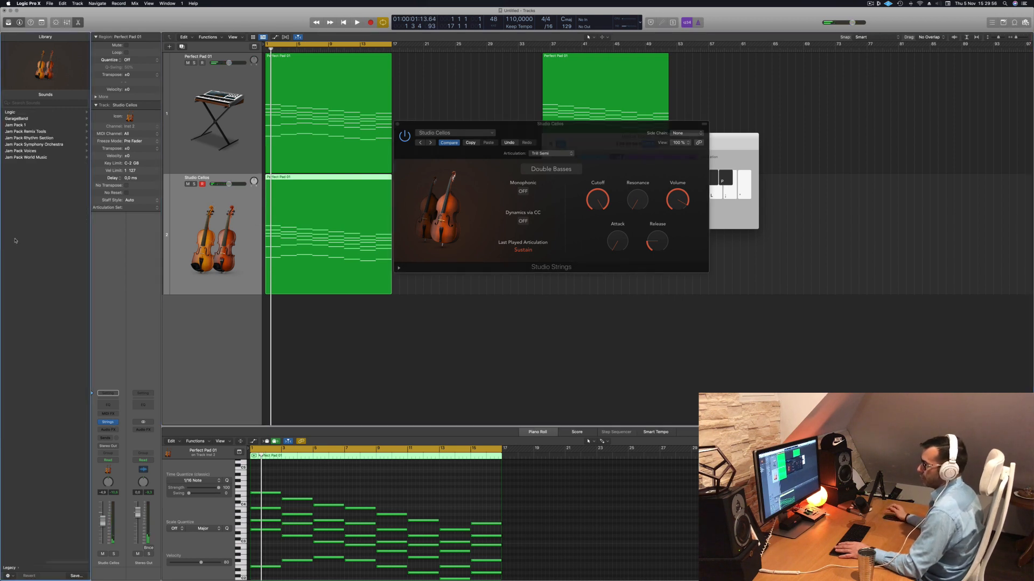
pyautogui.click(16, 112)
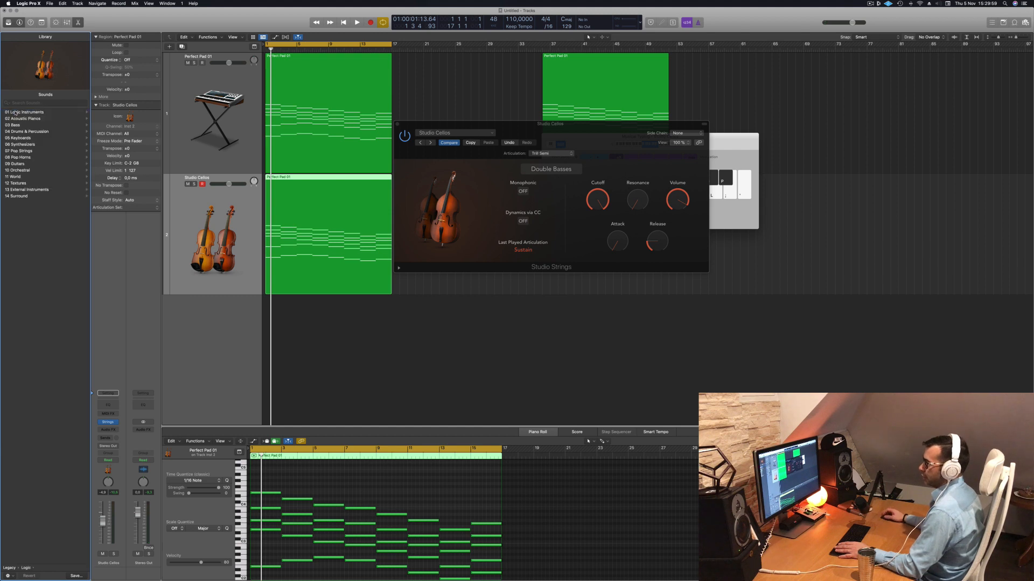
pyautogui.click(27, 170)
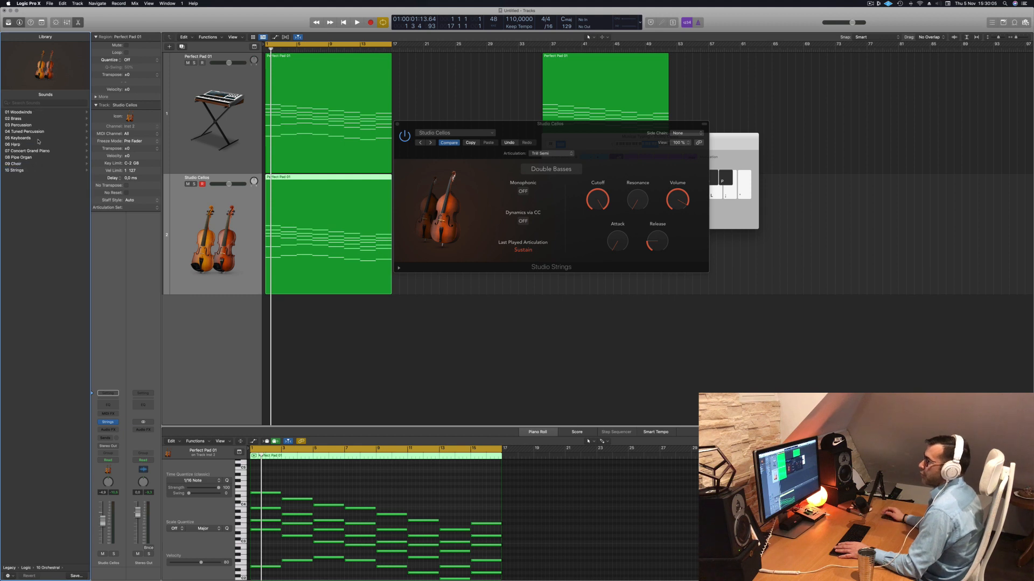
pyautogui.click(19, 170)
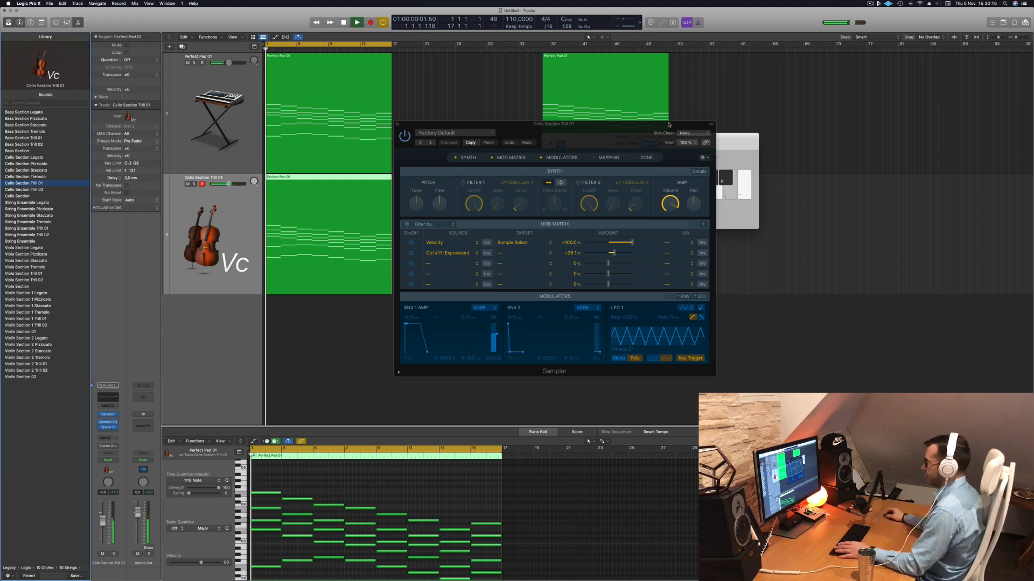
# - Audition Cello Section Trill 01 against the region, switch to the plain Cello Section sound and replay
pyautogui.moveTo(589, 125); pyautogui.dragTo(566, 87)
pyautogui.press('space')
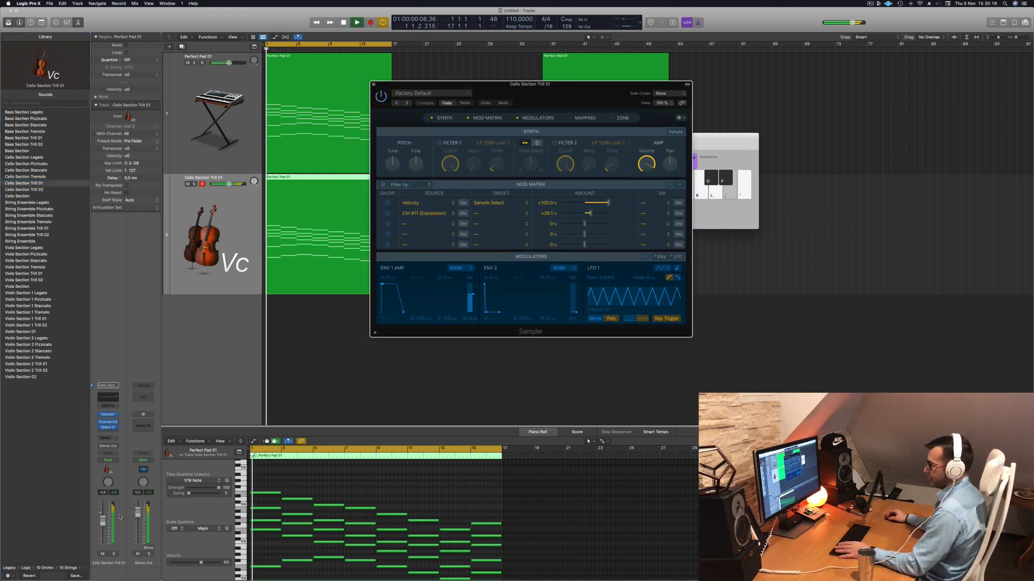
pyautogui.click(18, 196)
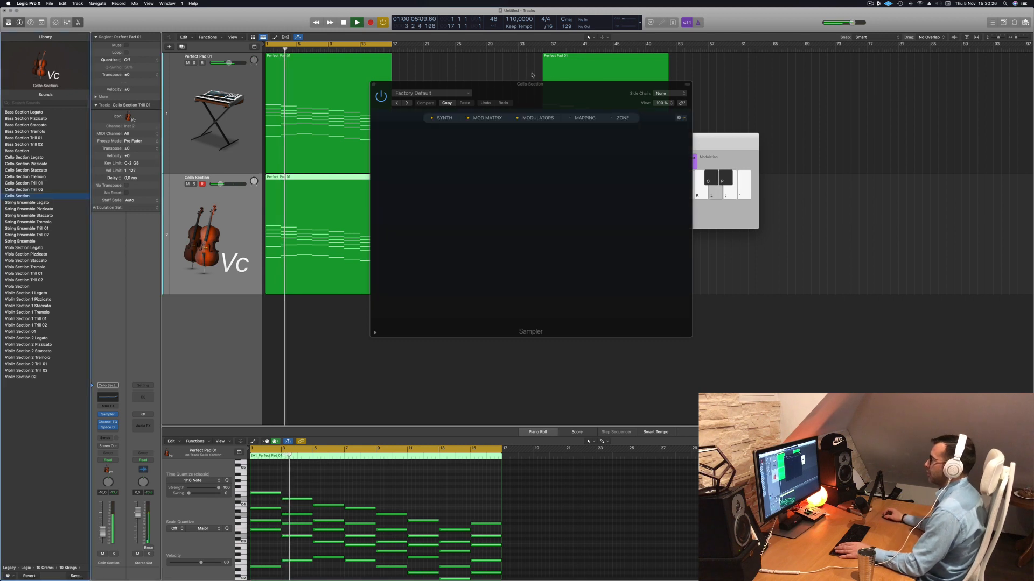
pyautogui.moveTo(579, 93)
pyautogui.mouseDown()
pyautogui.moveTo(622, 97)
pyautogui.moveTo(589, 81)
pyautogui.mouseUp()
pyautogui.press('space')
pyautogui.press('space')
# - Try Bass Section Trill 01, switch the track to Bass Section Staccato, and close the instrument window while auditioning it
pyautogui.click(20, 138)
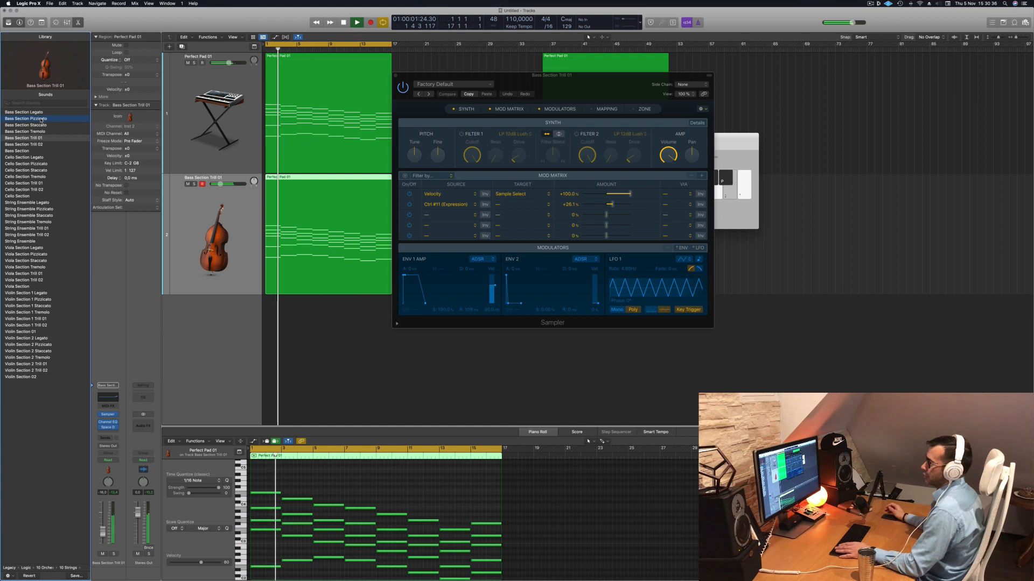
pyautogui.press('space')
pyautogui.press('space')
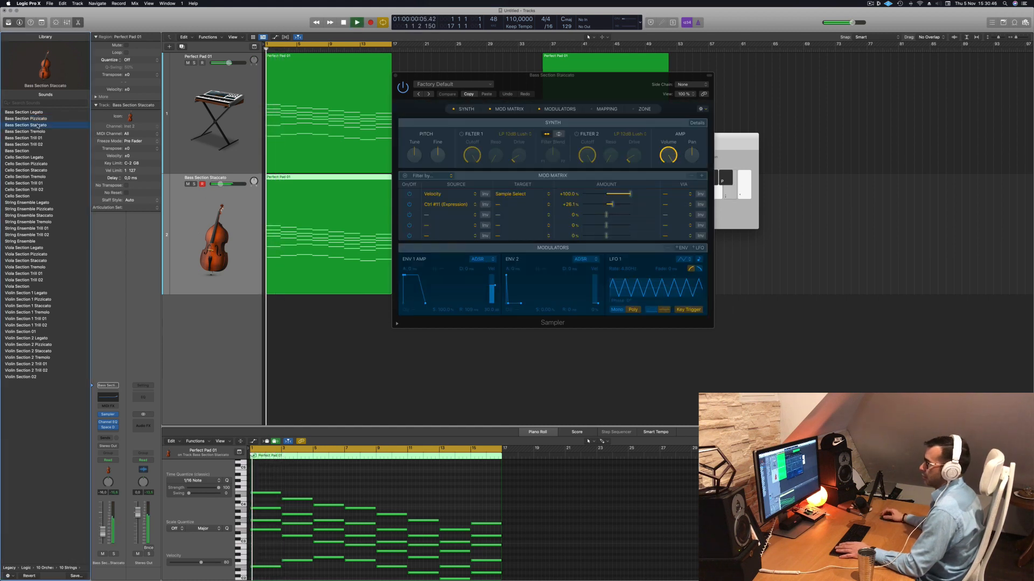
pyautogui.moveTo(401, 76); pyautogui.dragTo(440, 77)
pyautogui.click(434, 76)
pyautogui.press('super+k')
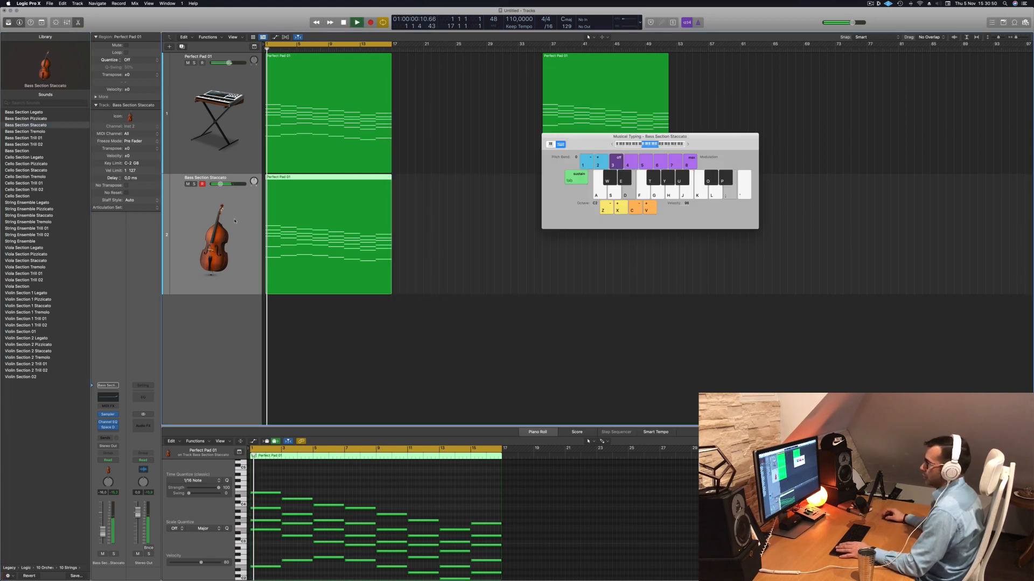
pyautogui.press('space')
pyautogui.press('space')
# - Try an Arpeggiator MIDI effect on the Bass Section Staccato track while playing the region
pyautogui.click(108, 406)
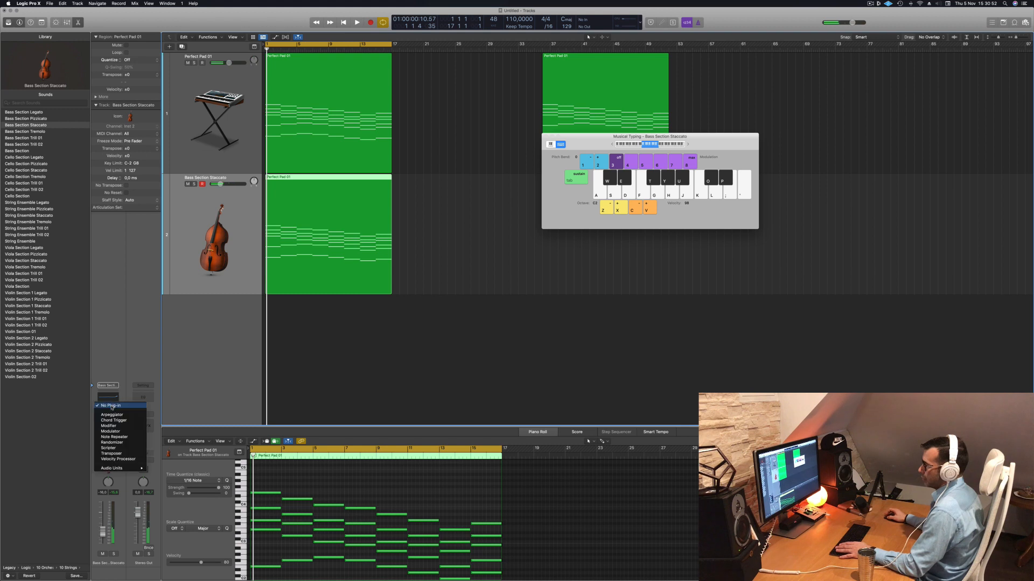
pyautogui.click(114, 416)
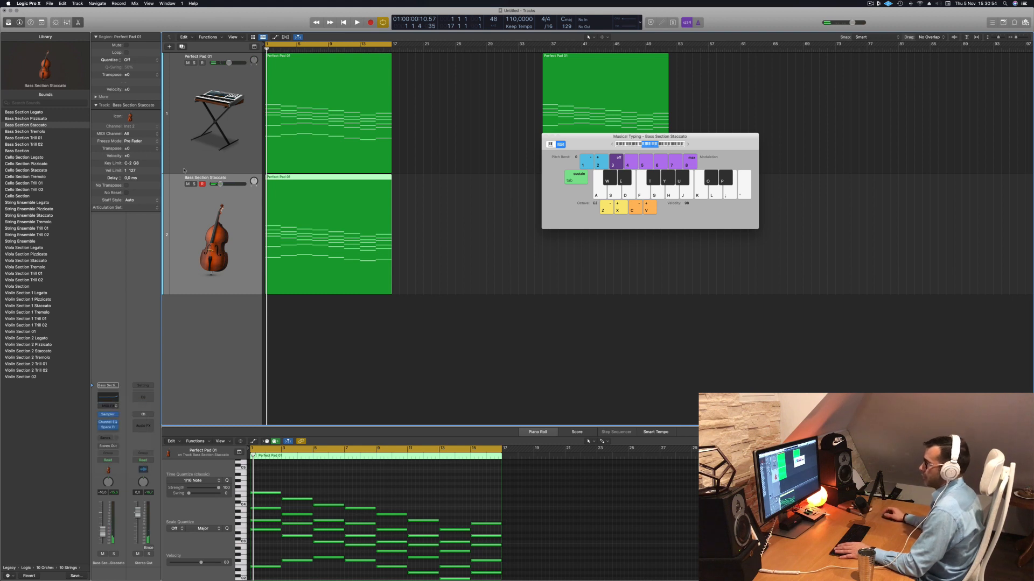
pyautogui.moveTo(437, 97); pyautogui.dragTo(535, 99)
pyautogui.press('space')
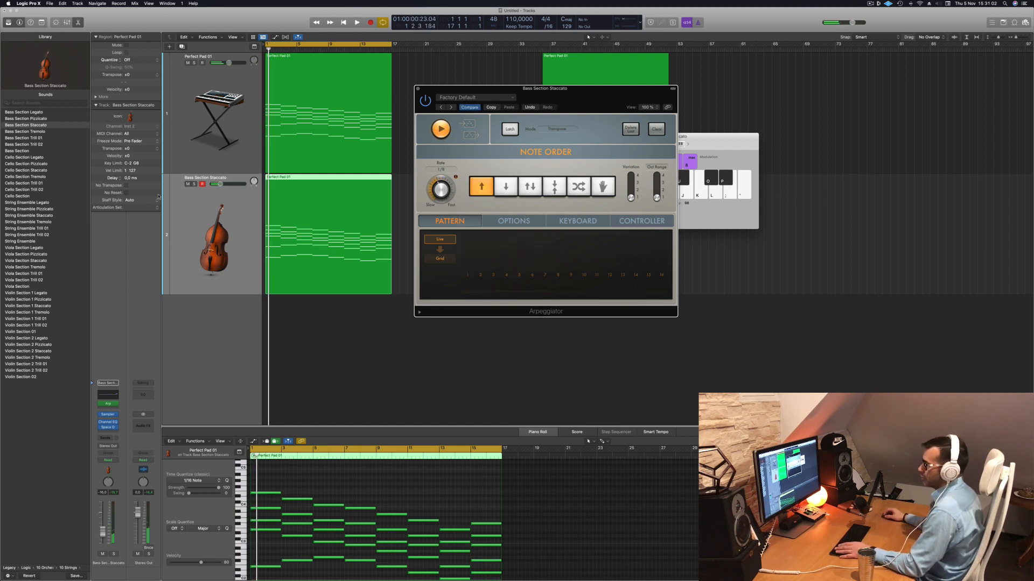
# - Replace the Arpeggiator with a Note Repeater MIDI effect on the bass track and audition it with the Factory Default setting
pyautogui.click(119, 406)
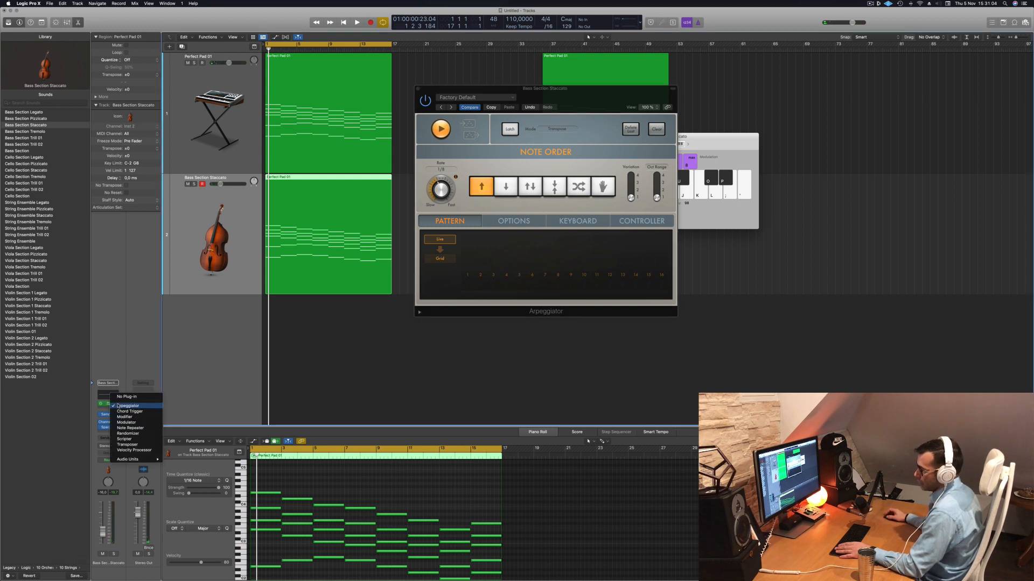
pyautogui.click(131, 428)
pyautogui.press('space')
pyautogui.click(484, 97)
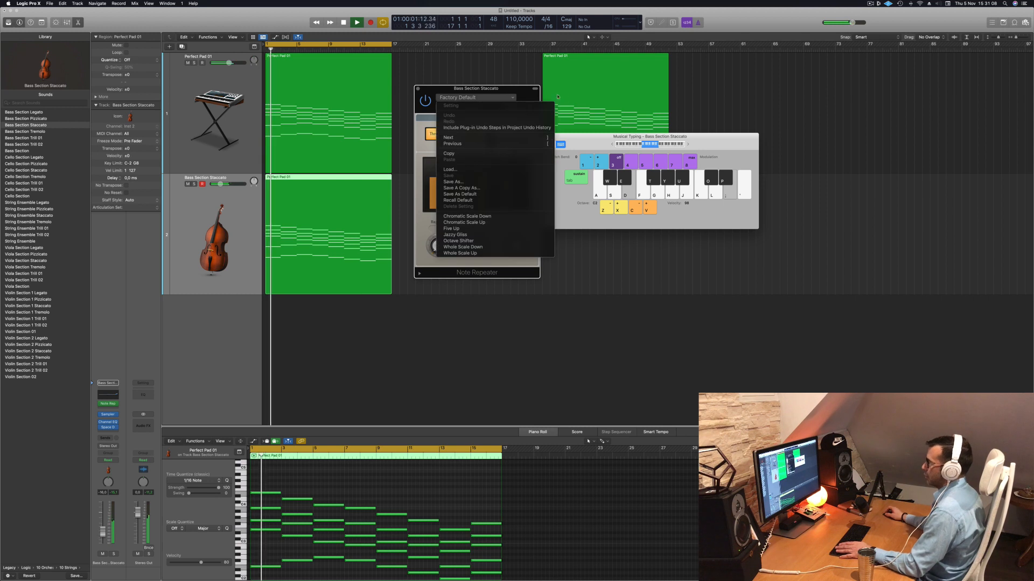
pyautogui.click(564, 97)
pyautogui.moveTo(507, 90); pyautogui.dragTo(567, 106)
pyautogui.press('space')
pyautogui.press('space')
# - Adjust the Note Repeater's number of repeats while replaying the region, ending at about 16
pyautogui.moveTo(499, 260); pyautogui.dragTo(503, 250)
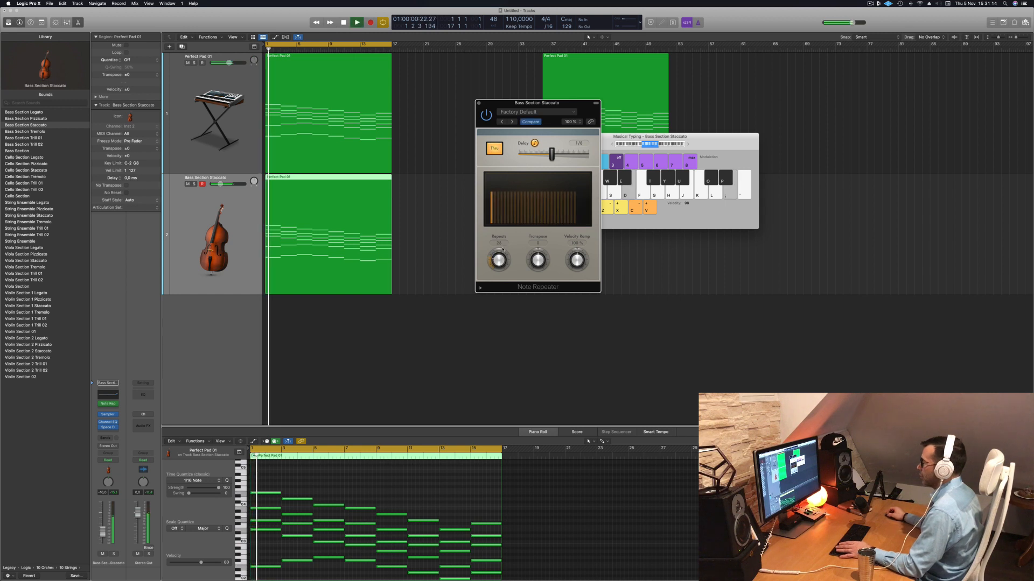
pyautogui.moveTo(503, 250); pyautogui.dragTo(504, 251)
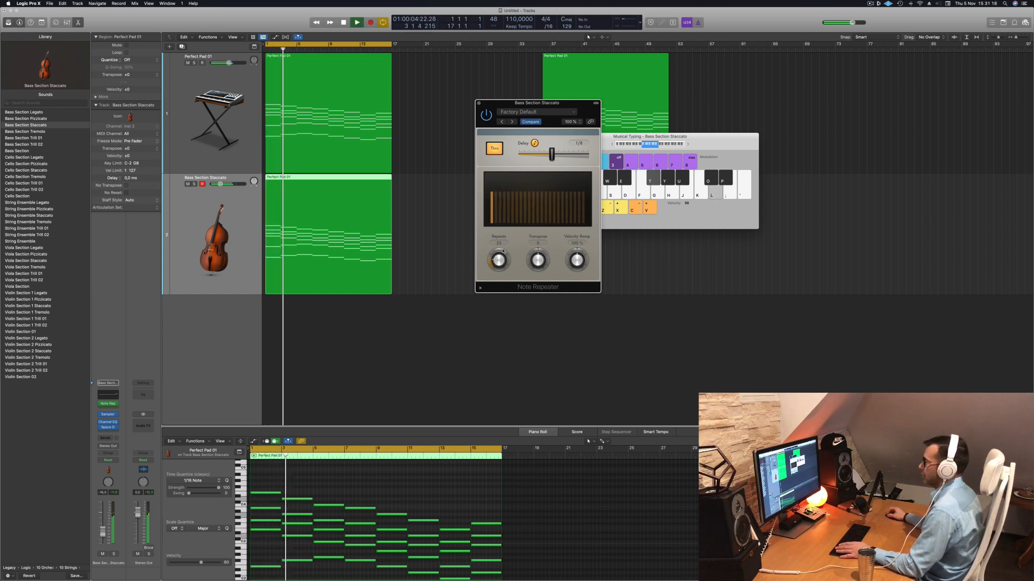
pyautogui.press('space')
pyautogui.press('space')
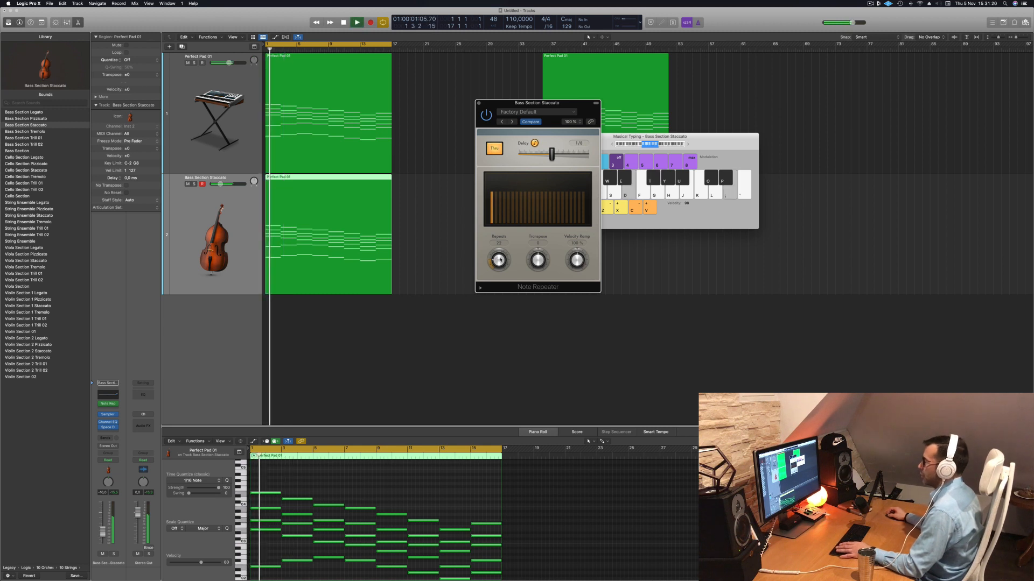
pyautogui.moveTo(499, 261); pyautogui.dragTo(500, 263)
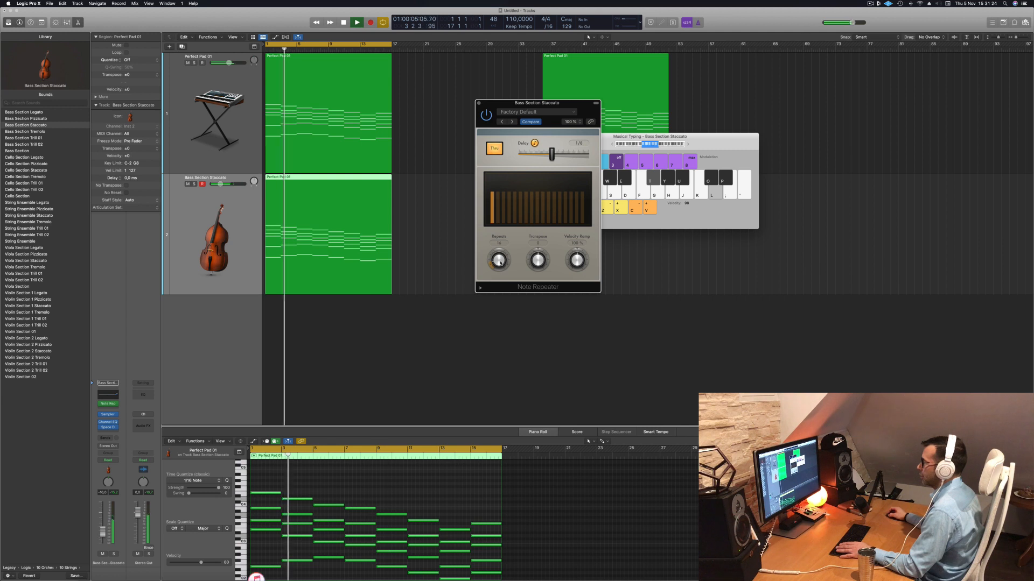
# - Close the Note Repeater window, move the Musical Typing keyboard away from the regions, and restart playback from the beginning
pyautogui.moveTo(556, 104); pyautogui.dragTo(718, 71)
pyautogui.moveTo(712, 121)
pyautogui.mouseDown()
pyautogui.moveTo(697, 122)
pyautogui.moveTo(712, 121)
pyautogui.mouseUp()
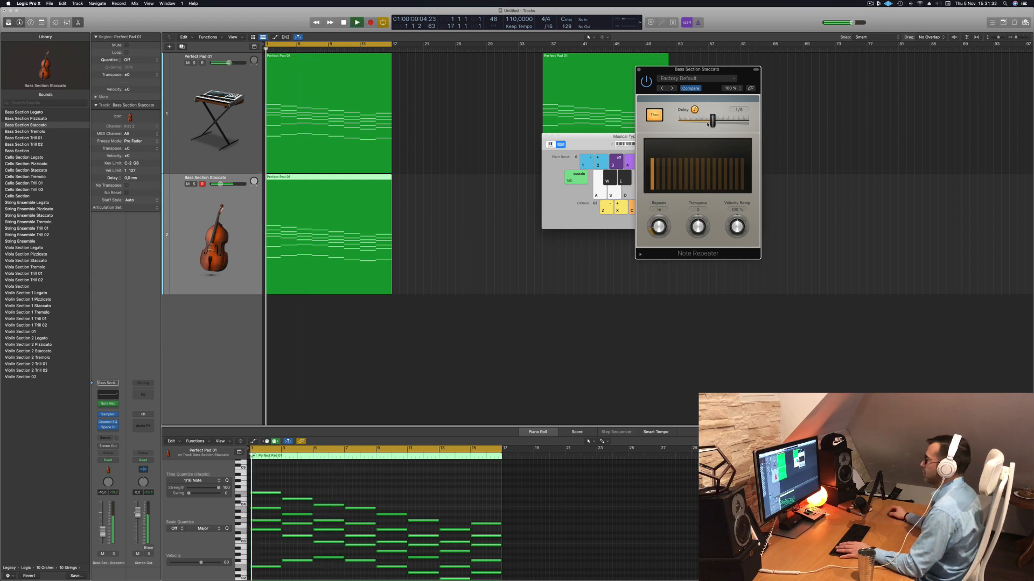
pyautogui.moveTo(731, 72); pyautogui.dragTo(721, 71)
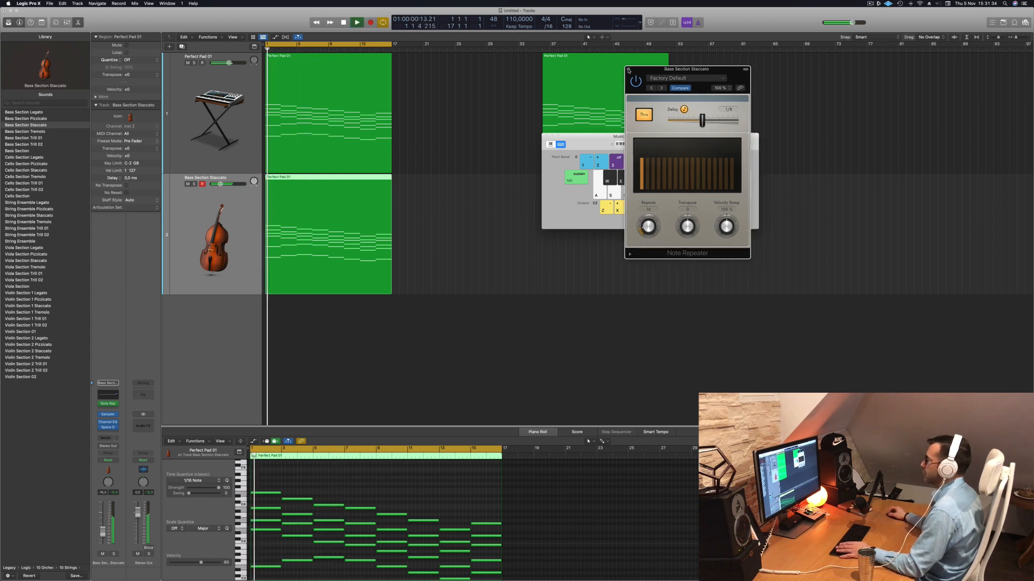
pyautogui.click(628, 70)
pyautogui.moveTo(592, 136); pyautogui.dragTo(706, 90)
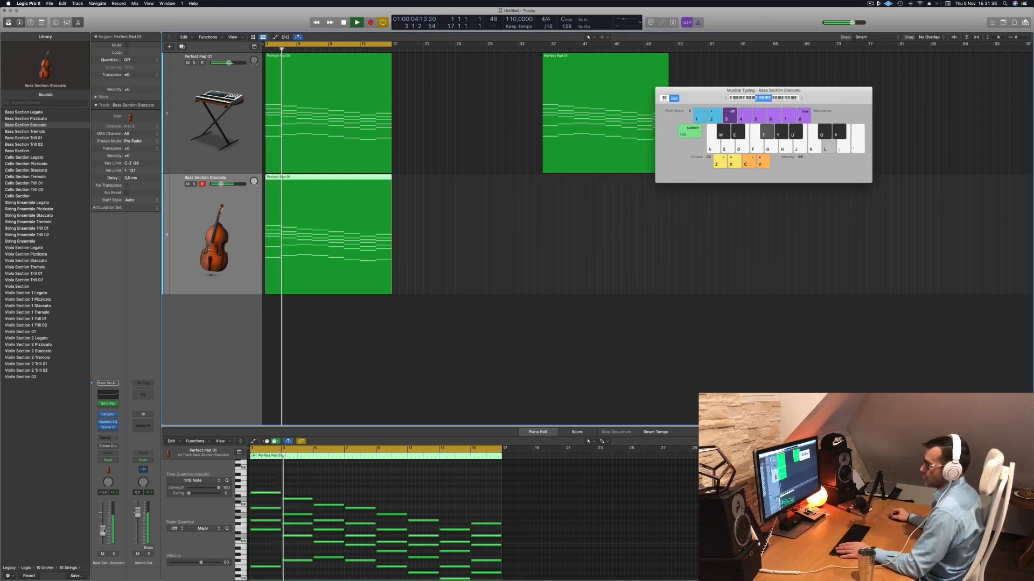
pyautogui.press('Return')
# - Delete the lowest row of notes from the bass track's region in the Piano Roll
pyautogui.click(359, 490)
pyautogui.scroll(-2, 359, 489)
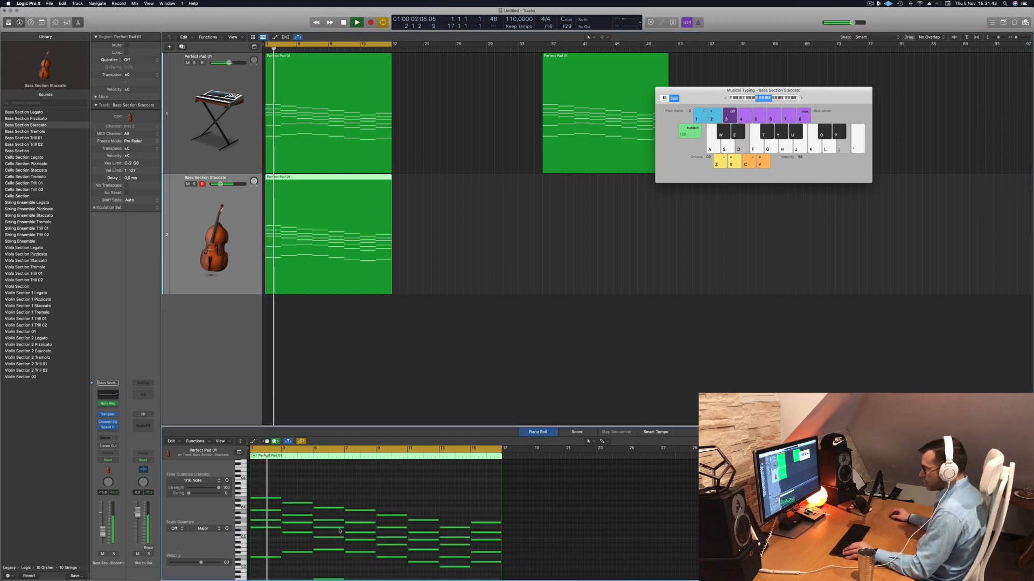
pyautogui.press('Return')
pyautogui.scroll(-5, 378, 537)
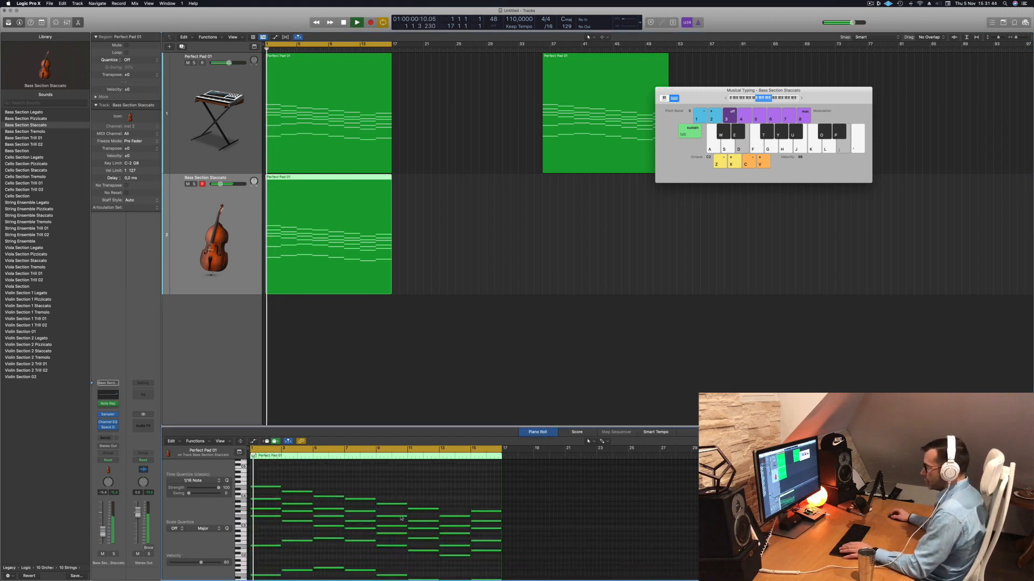
pyautogui.press('Return')
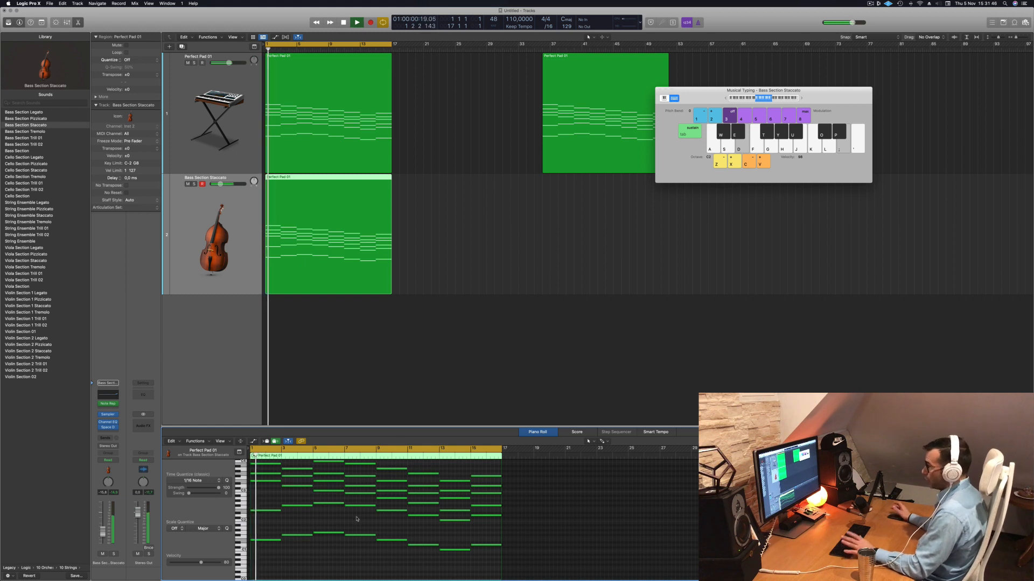
pyautogui.moveTo(282, 519); pyautogui.dragTo(480, 558)
pyautogui.press('Delete')
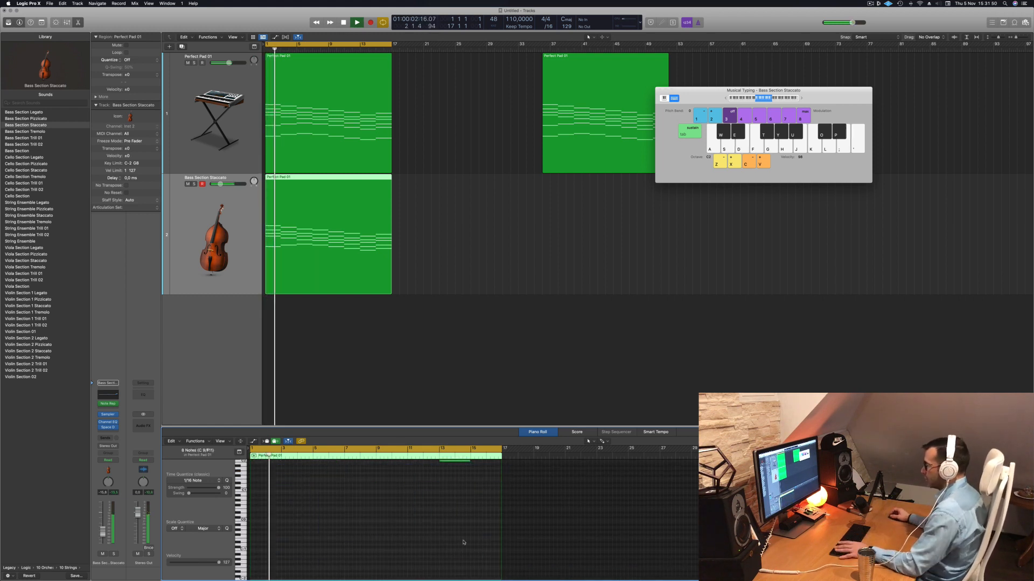
# - Transpose all remaining notes of the bass region down one octave
pyautogui.scroll(4, 425, 552)
pyautogui.press('super+a')
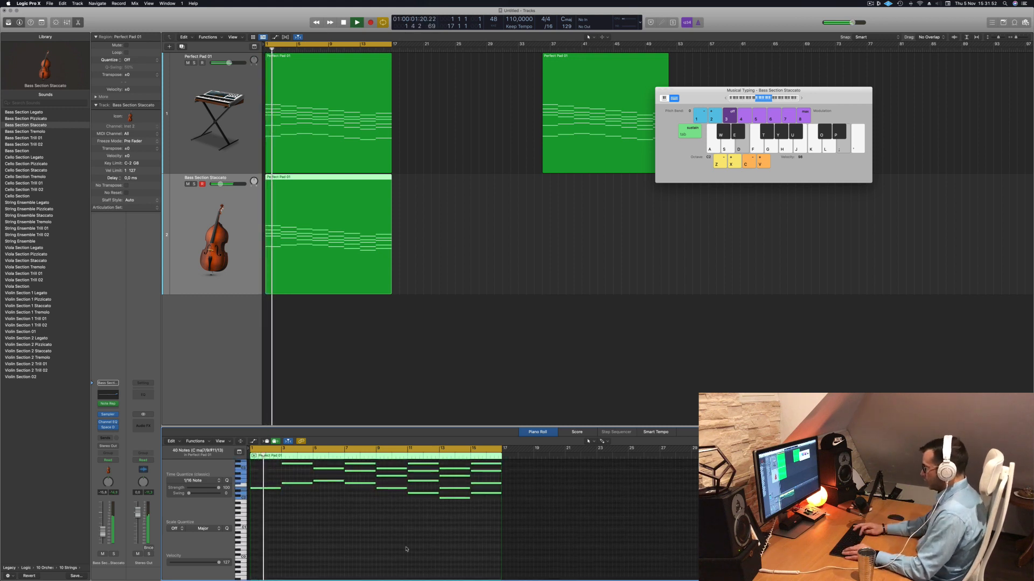
pyautogui.hotkey('alt', 'shift', 'Down')
# - Raise the volume of the Bass Section Staccato track slightly and replay the region from the start
pyautogui.click(223, 282)
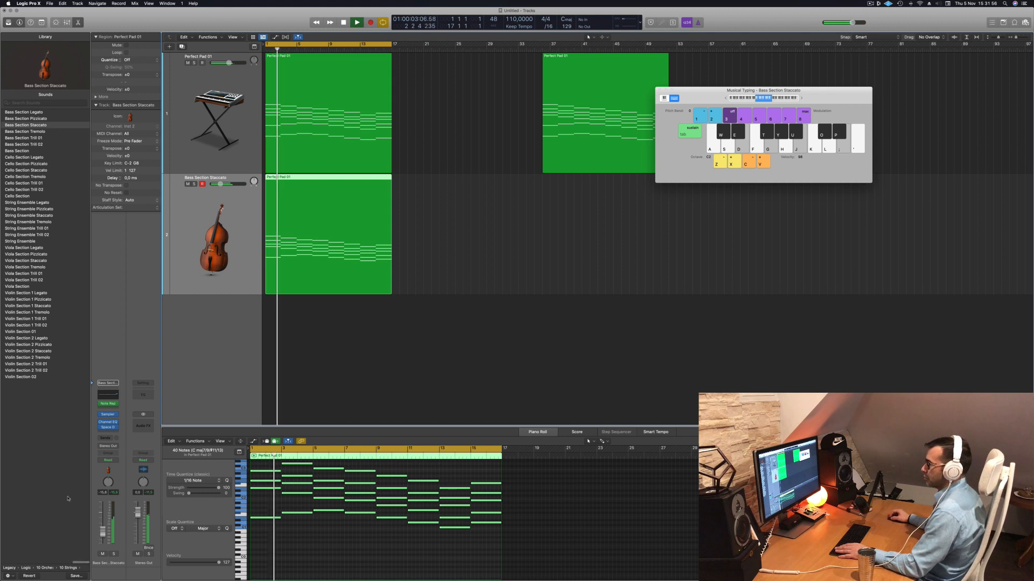
pyautogui.moveTo(103, 537); pyautogui.dragTo(104, 536)
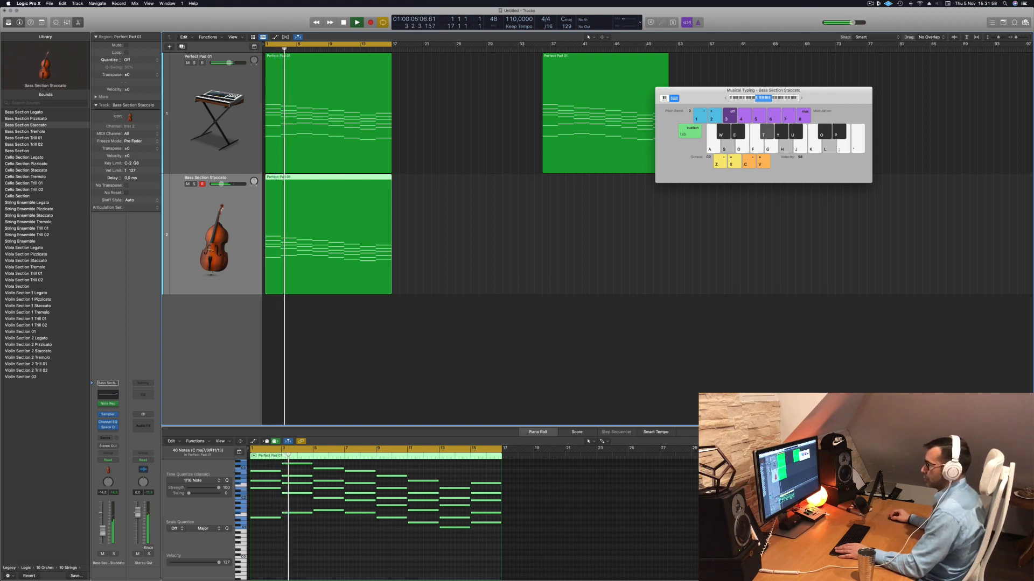
pyautogui.press('Return')
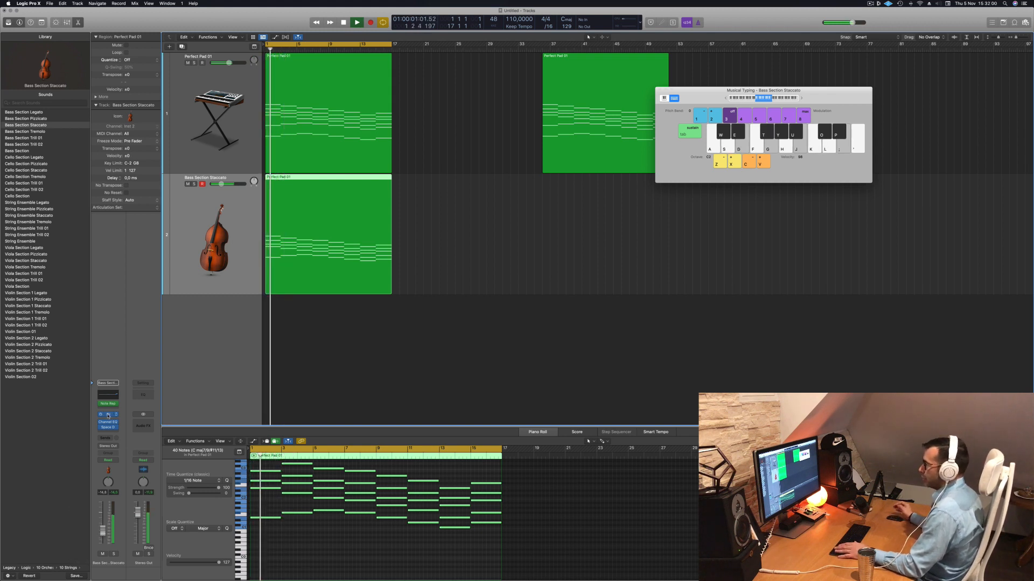
# - Open the bass track's Sampler and look through its Zone, Mapping, Modulators, Mod Matrix and Synth sections
pyautogui.click(108, 415)
pyautogui.moveTo(634, 84); pyautogui.dragTo(563, 92)
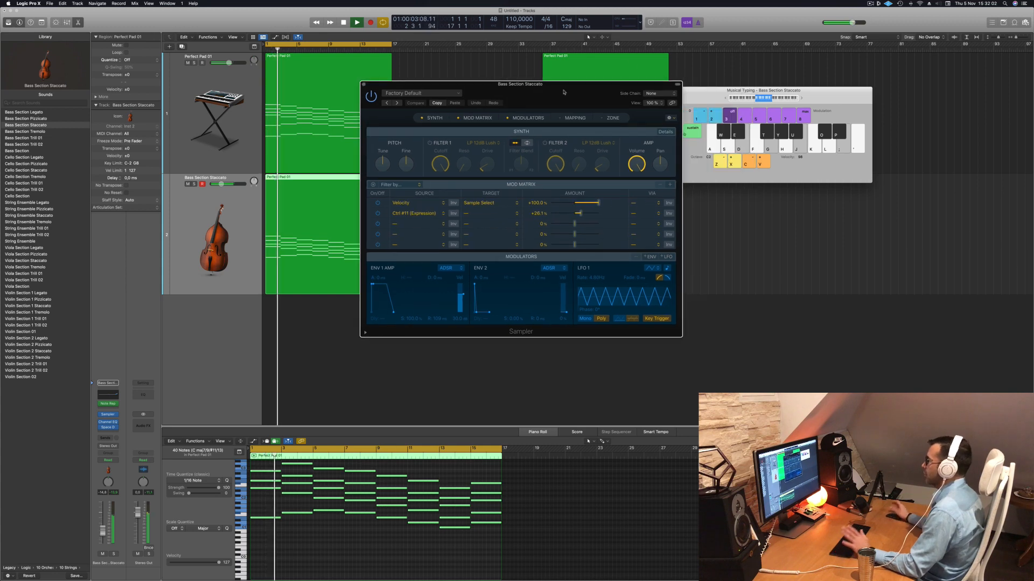
pyautogui.click(575, 118)
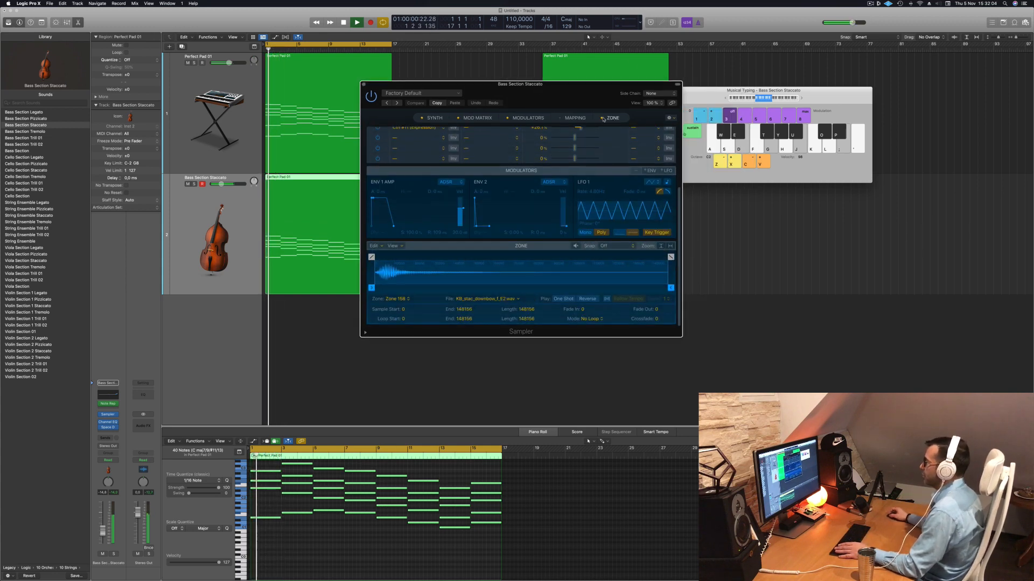
pyautogui.click(575, 117)
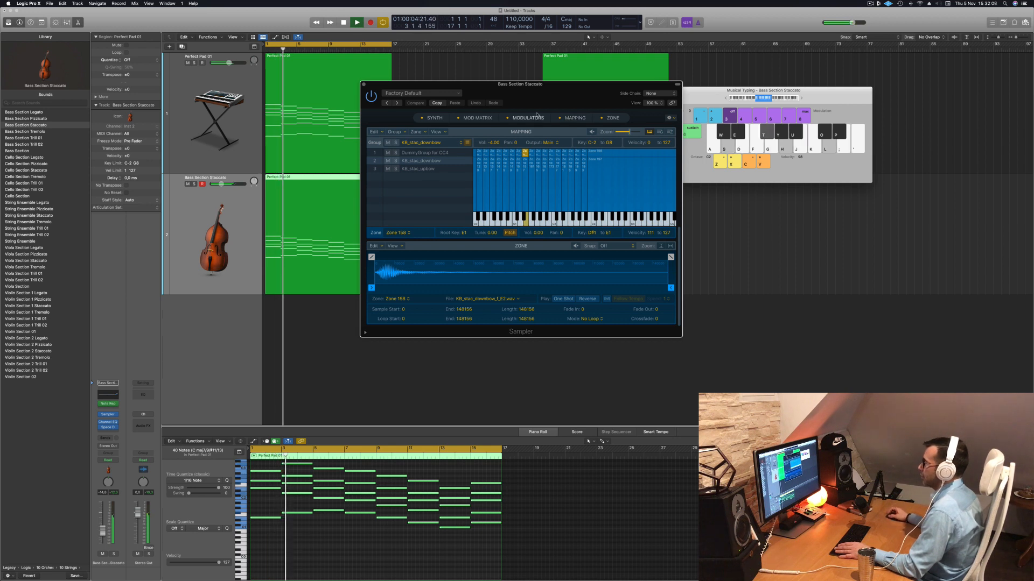
pyautogui.click(537, 115)
pyautogui.click(464, 118)
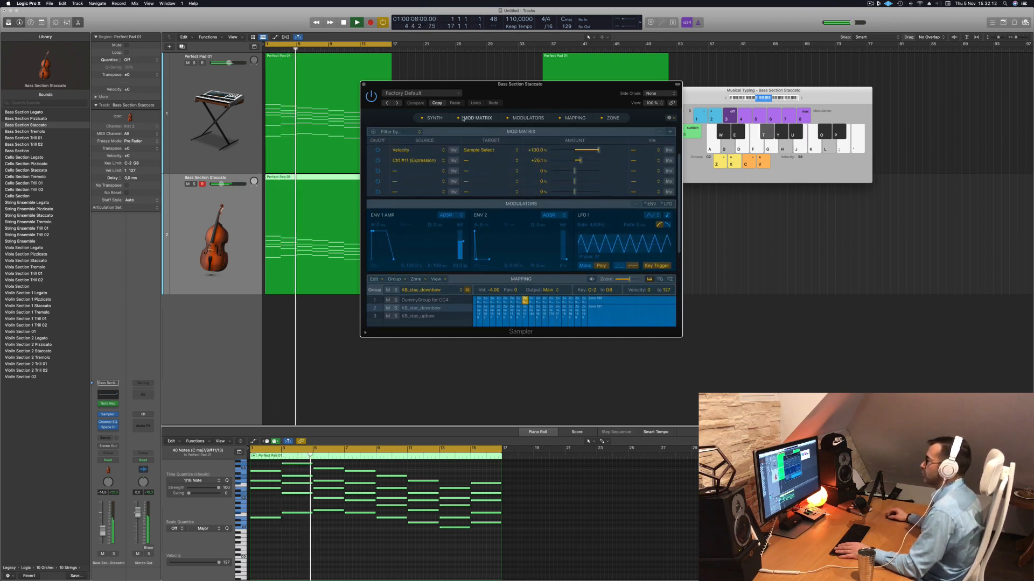
pyautogui.click(434, 118)
# - Enable Filter 1 in the bass Sampler and lower its cutoff to about 67%
pyautogui.moveTo(564, 99); pyautogui.dragTo(550, 98)
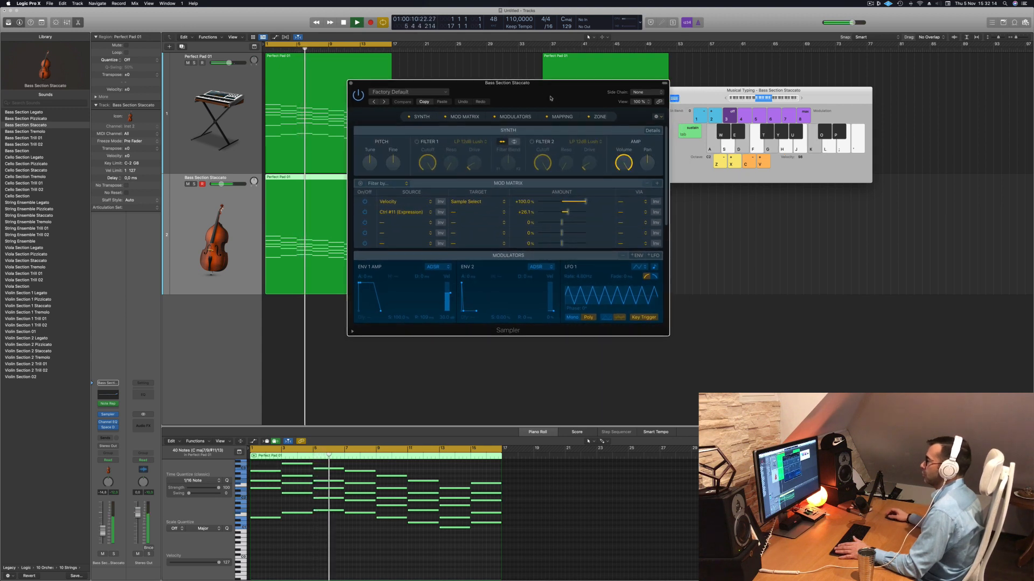
pyautogui.click(416, 142)
pyautogui.moveTo(422, 161); pyautogui.dragTo(429, 189)
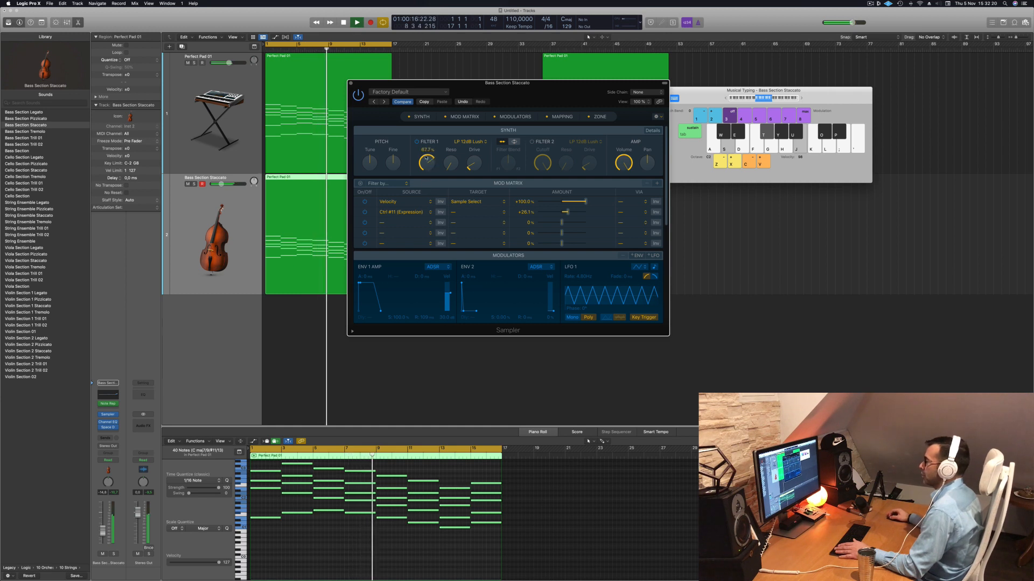
# - Return Filter 1's cutoff in the bass Sampler to fully open and replay the region from the start
pyautogui.press('Return')
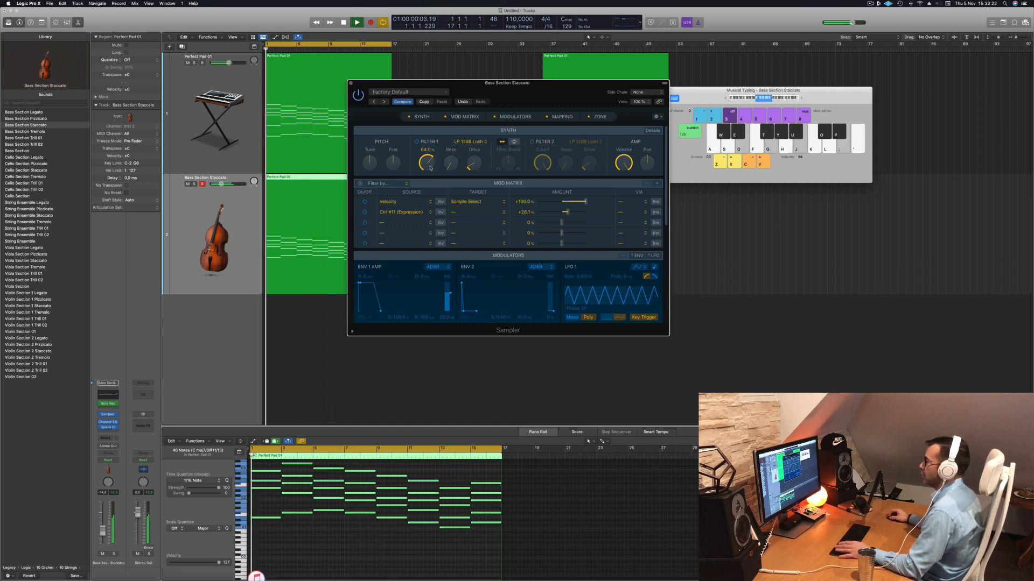
pyautogui.click(399, 102)
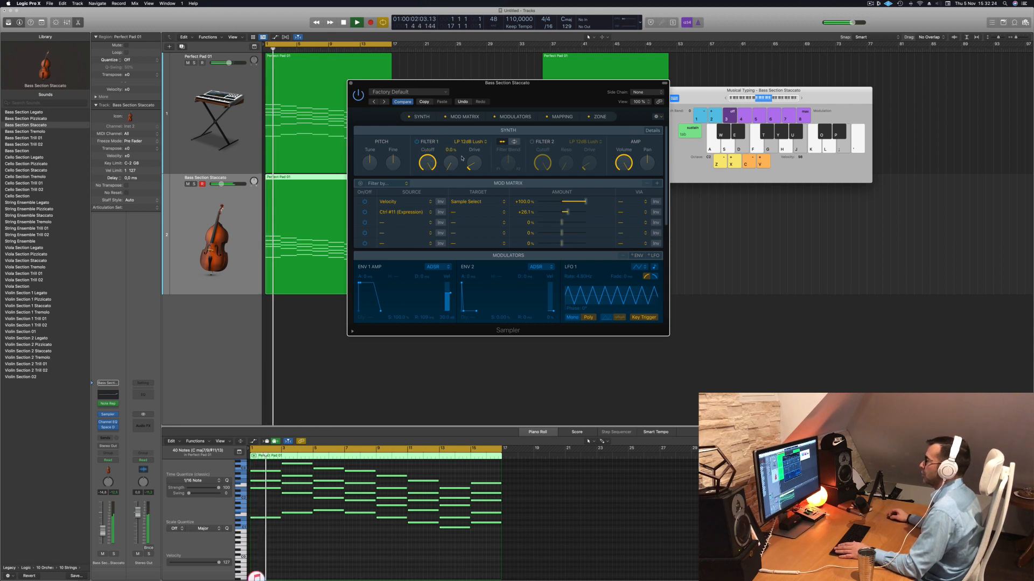
pyautogui.press('Return')
# - Lower the Bass Section Staccato track's volume slightly and close its Sampler
pyautogui.moveTo(220, 184); pyautogui.dragTo(217, 184)
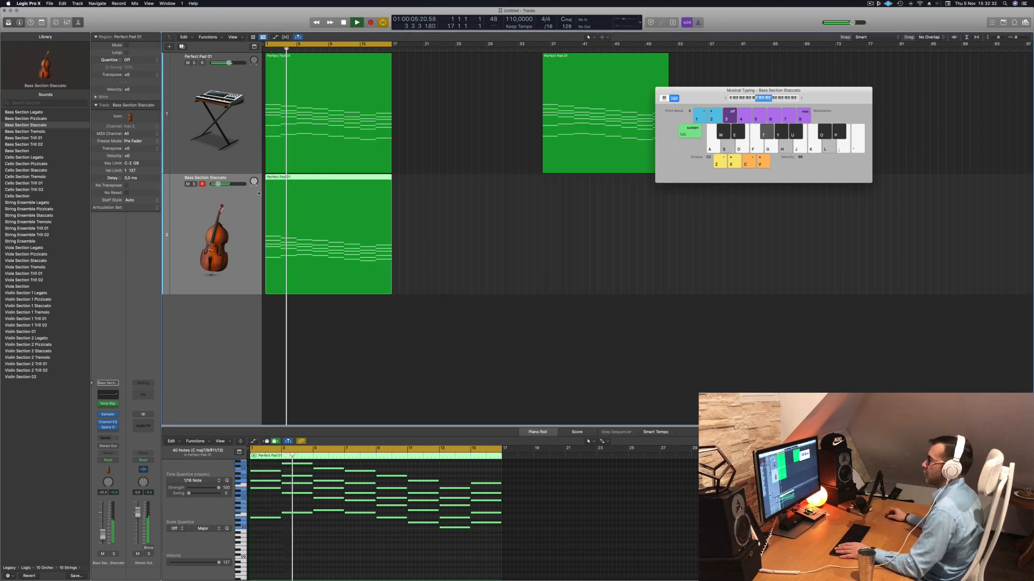
pyautogui.click(351, 84)
pyautogui.hscroll(-3, 284, 283)
pyautogui.scroll(-4, 258, 237)
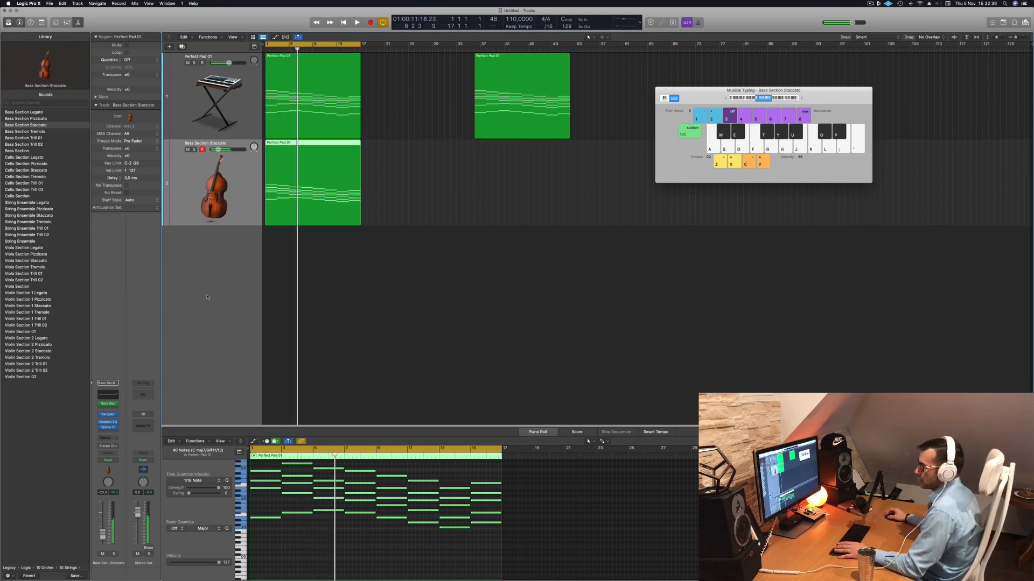
# - Replace the second track's instrument with Cello Section Staccato and replay the region from the start
pyautogui.press('Return')
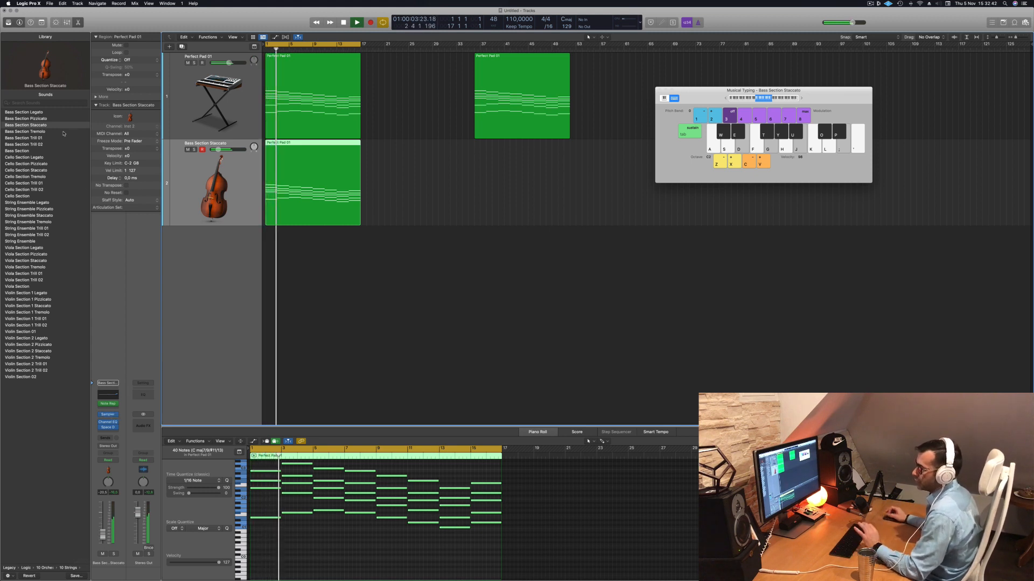
pyautogui.click(16, 170)
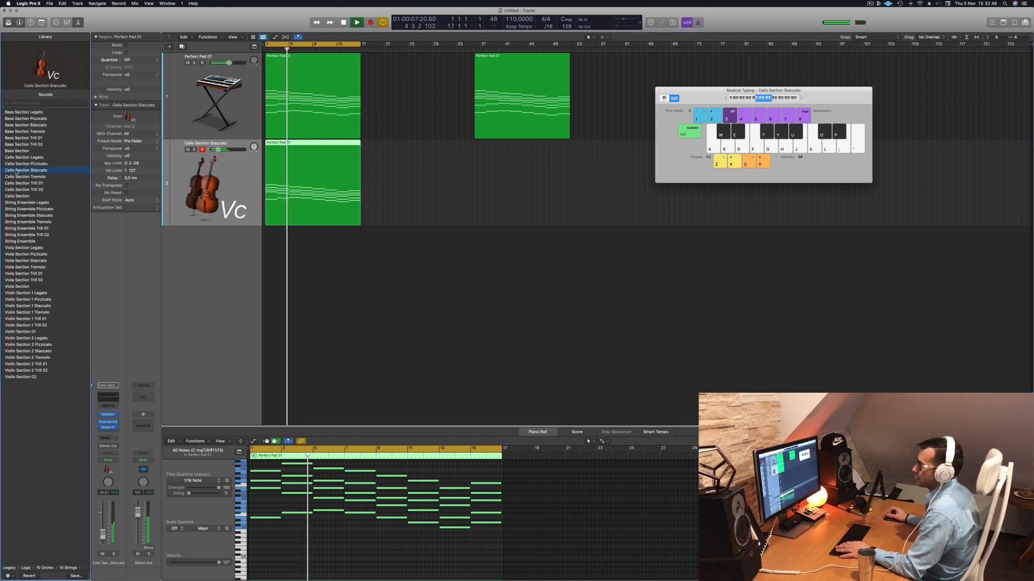
pyautogui.press('space')
pyautogui.press('space')
pyautogui.press('space')
pyautogui.press('space')
# - Insert a Note Repeater on the cello track, raise its number of repeats and replay the region
pyautogui.click(111, 406)
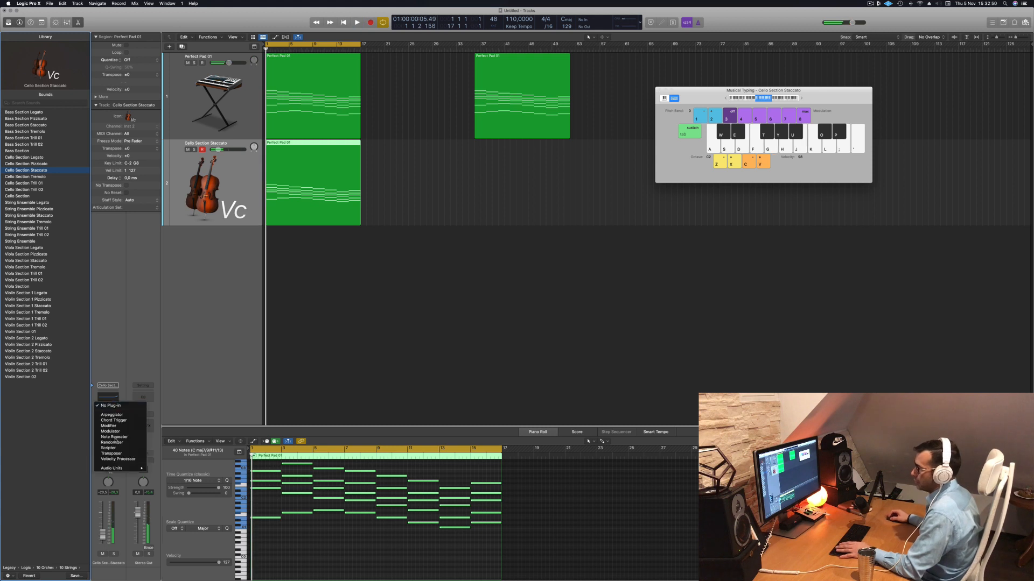
pyautogui.click(120, 437)
pyautogui.press('space')
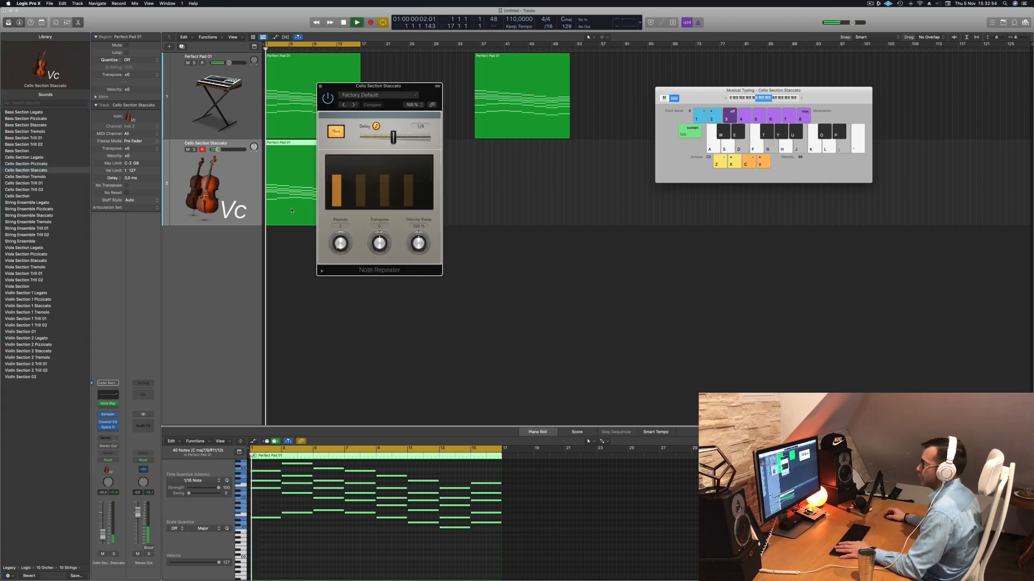
pyautogui.moveTo(341, 243); pyautogui.dragTo(340, 228)
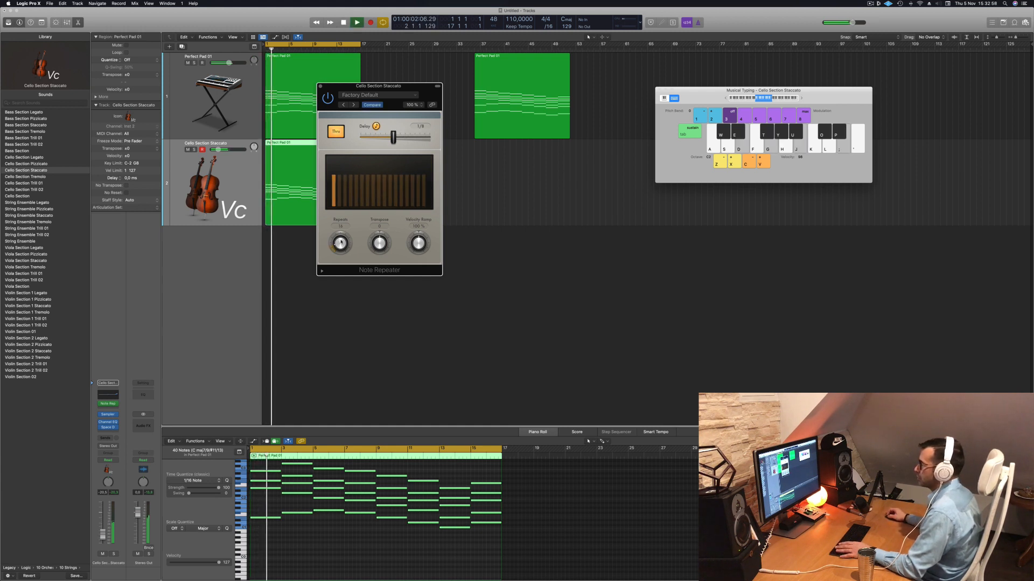
pyautogui.press('space')
pyautogui.press('space')
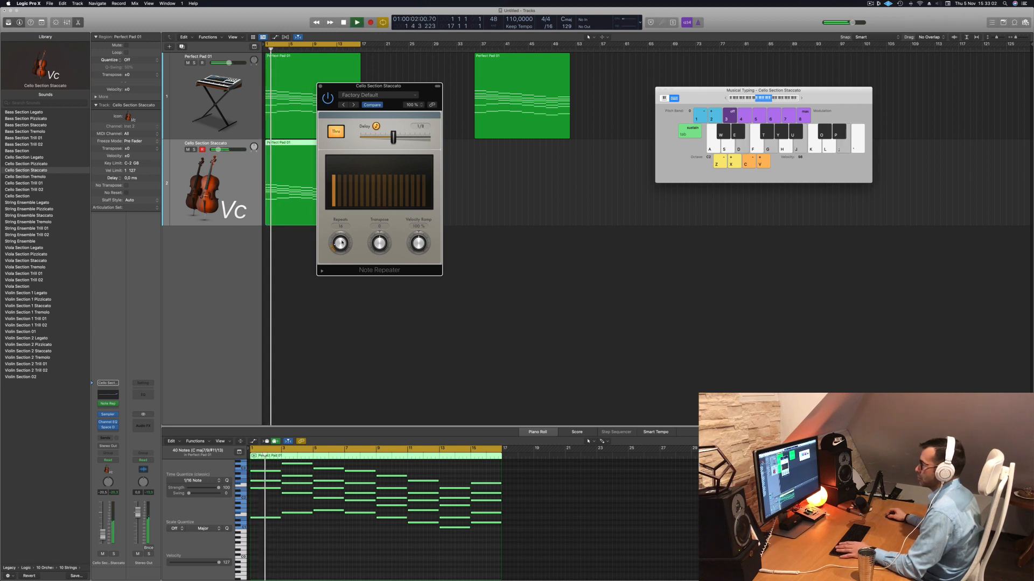
# - Fine-tune the cello Note Repeater's repeats and raise its Velocity Ramp slightly above 100%, keeping the plug-in clear of the region
pyautogui.moveTo(342, 243); pyautogui.dragTo(342, 241)
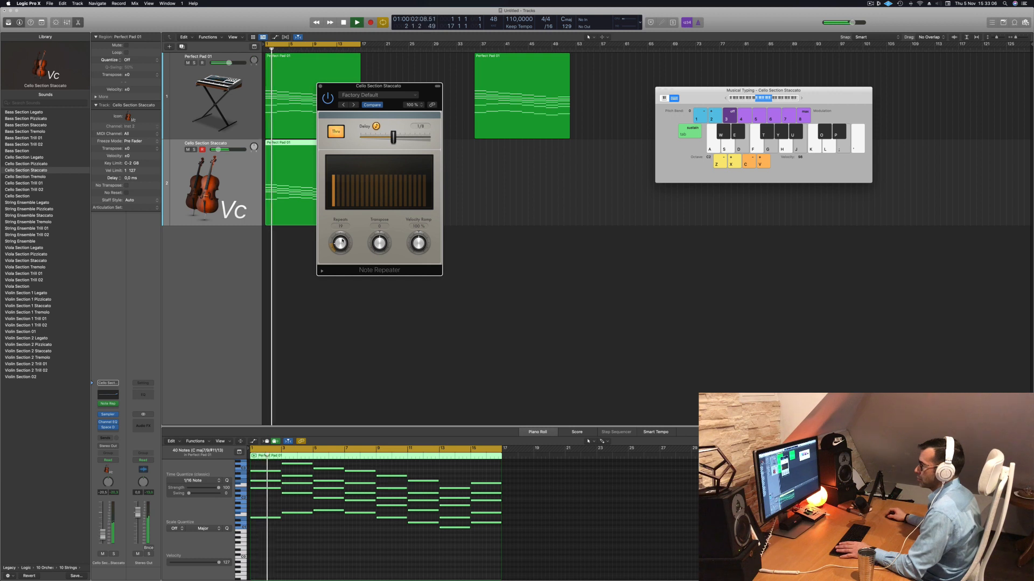
pyautogui.moveTo(342, 241); pyautogui.dragTo(343, 239)
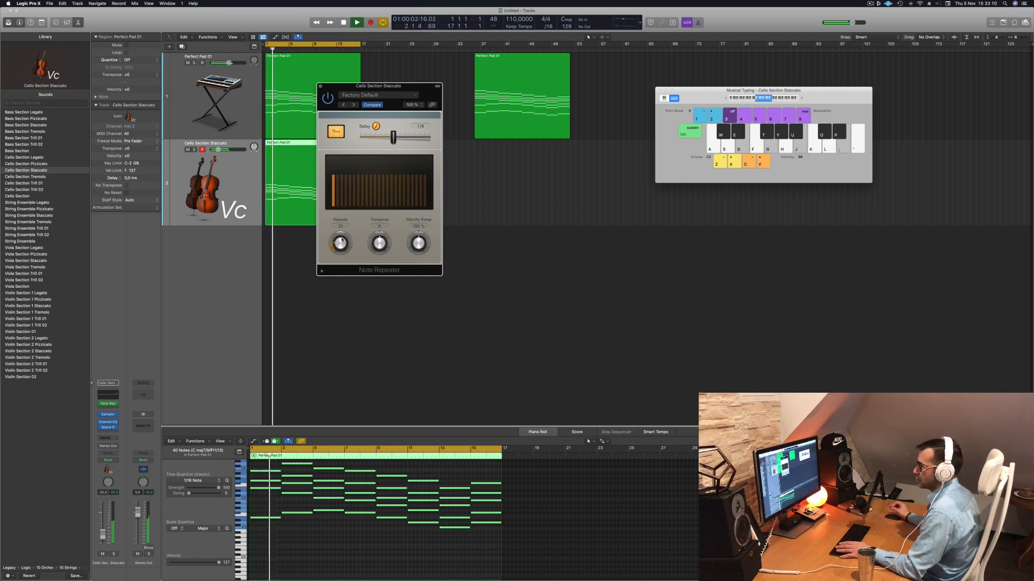
pyautogui.moveTo(341, 243); pyautogui.dragTo(340, 245)
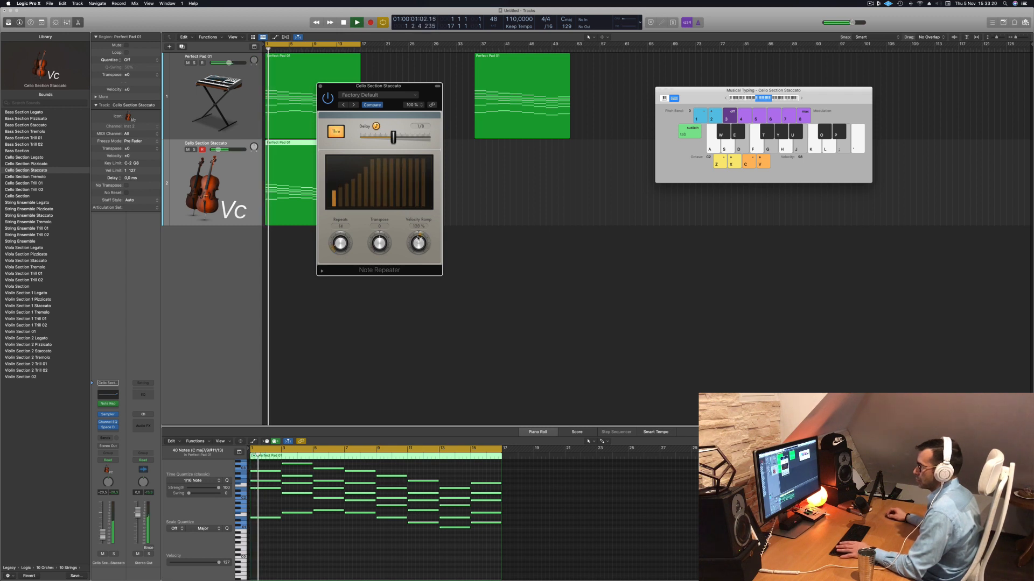
pyautogui.moveTo(420, 238); pyautogui.dragTo(419, 243)
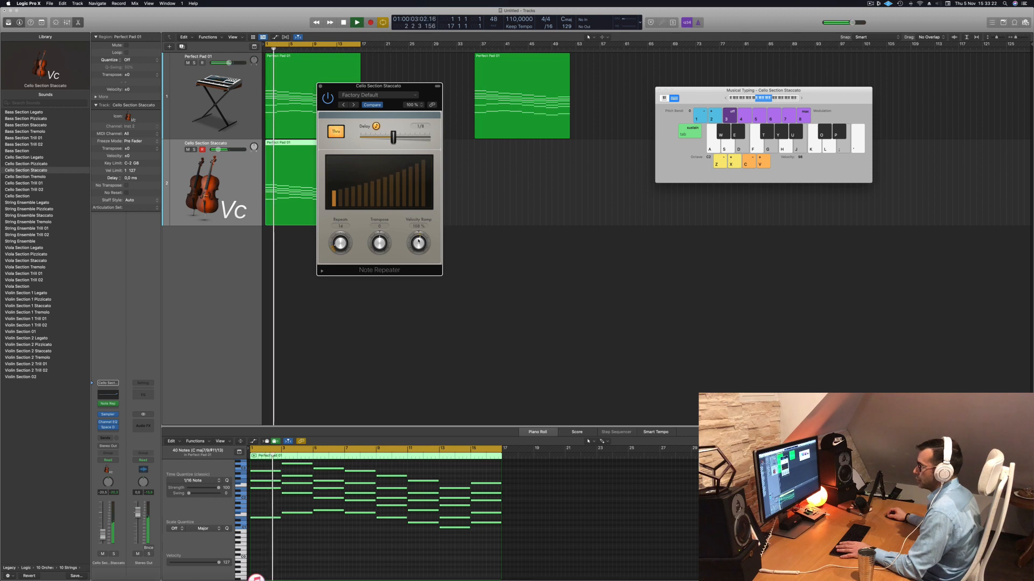
pyautogui.moveTo(338, 243); pyautogui.dragTo(340, 244)
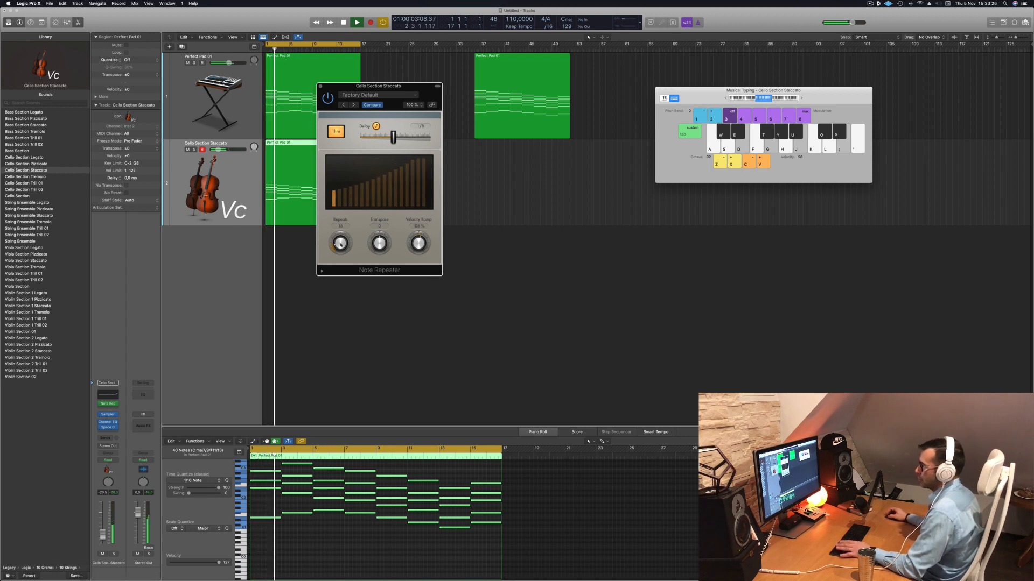
pyautogui.moveTo(402, 89); pyautogui.dragTo(613, 84)
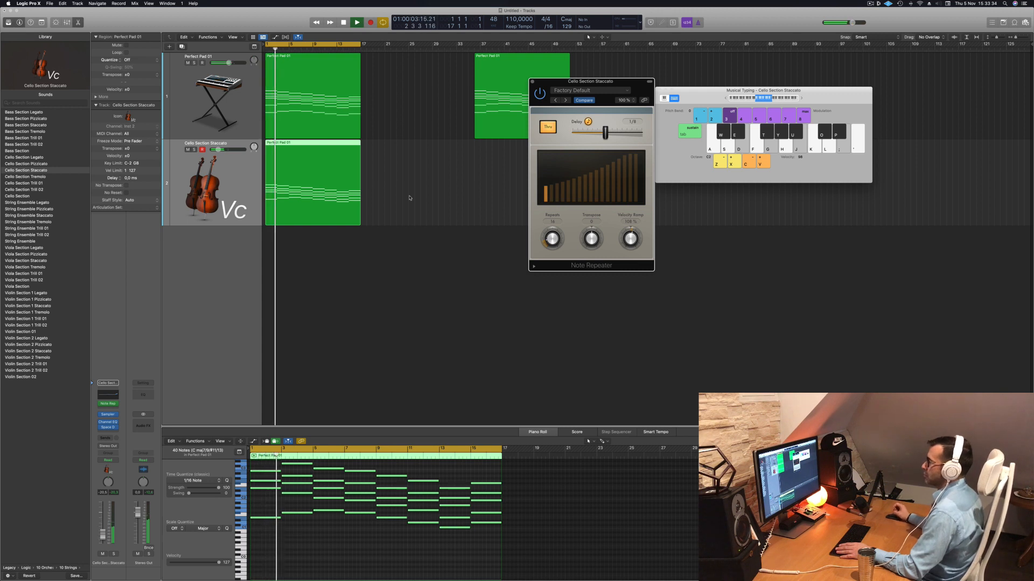
# - Replay the cello region from the start to check how the repeats line up with the chord notes
pyautogui.scroll(6, 359, 527)
pyautogui.press('space')
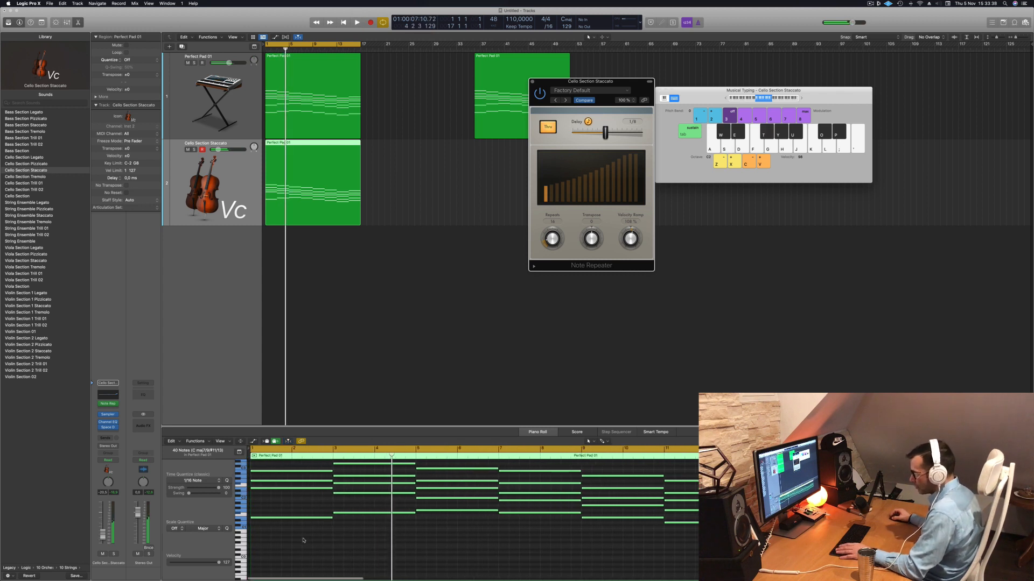
pyautogui.press('space')
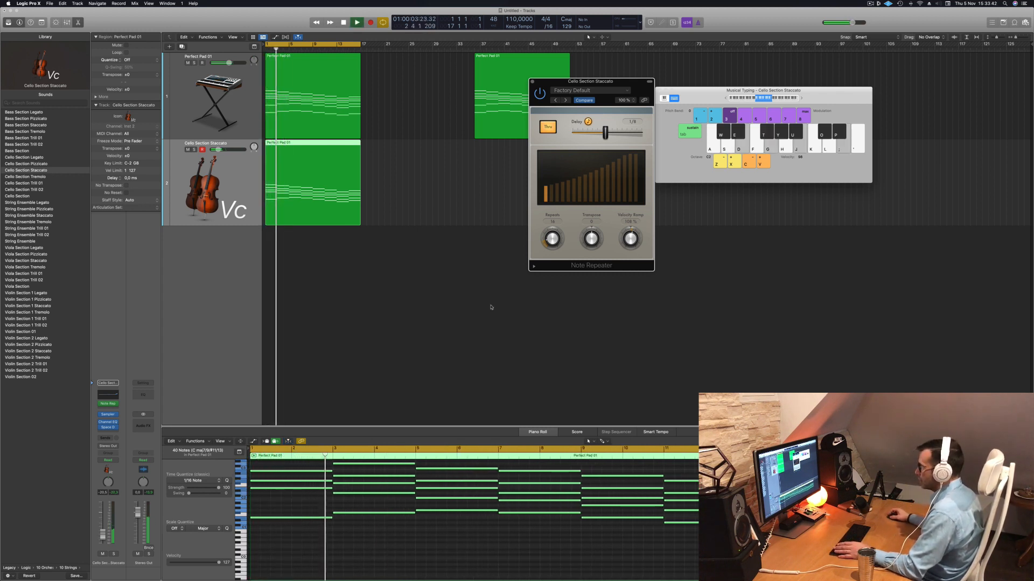
pyautogui.press('space')
pyautogui.press('space')
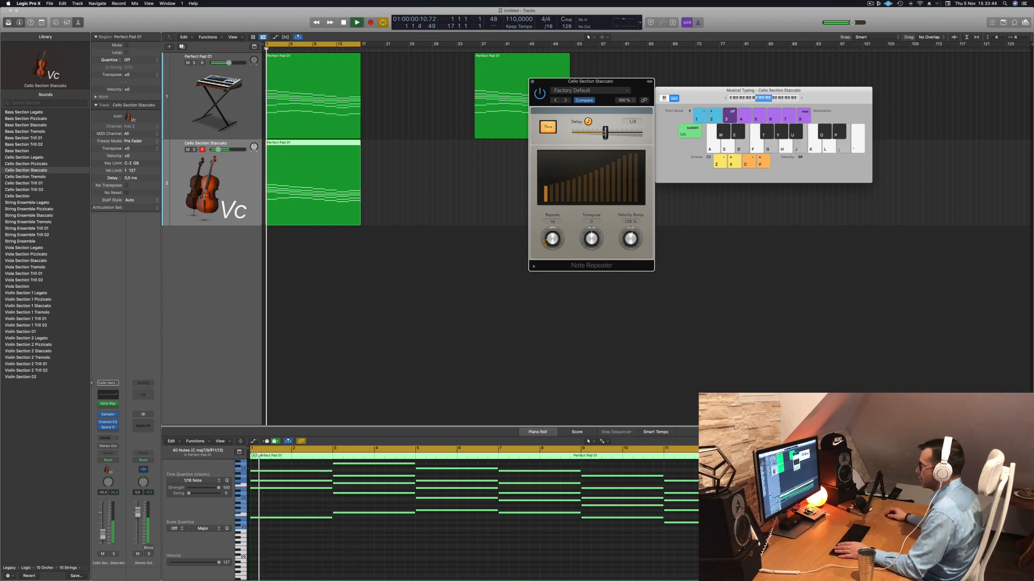
# - Toggle the Note Repeater's delay sync off and back on while replaying the cello region
pyautogui.click(588, 122)
pyautogui.press('space')
pyautogui.press('space')
pyautogui.click(589, 122)
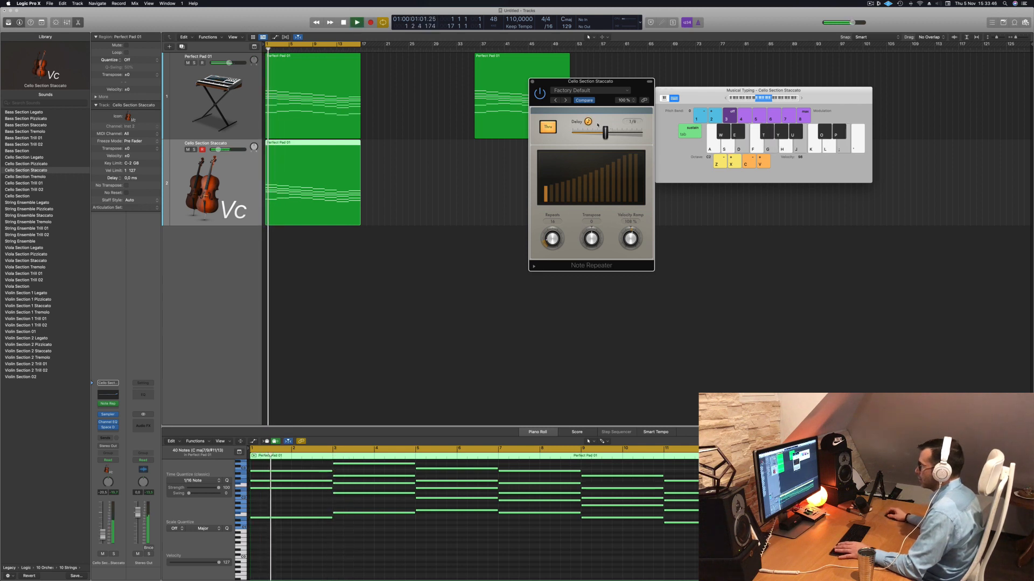
# - Turn off Thru in the cello track's Note Repeater, replay the region and close the plug-in
pyautogui.click(546, 129)
pyautogui.press('space')
pyautogui.press('space')
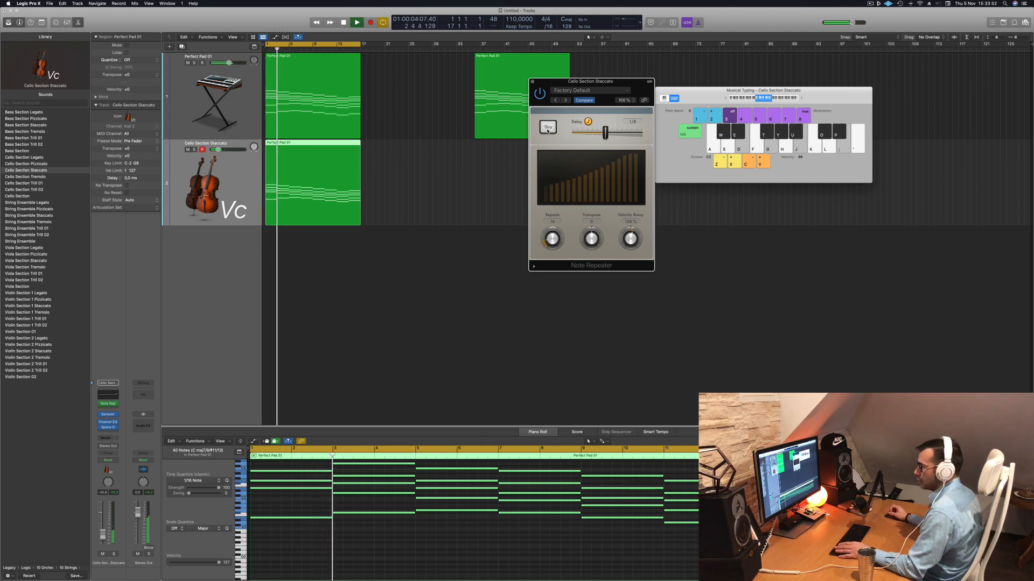
pyautogui.press('space')
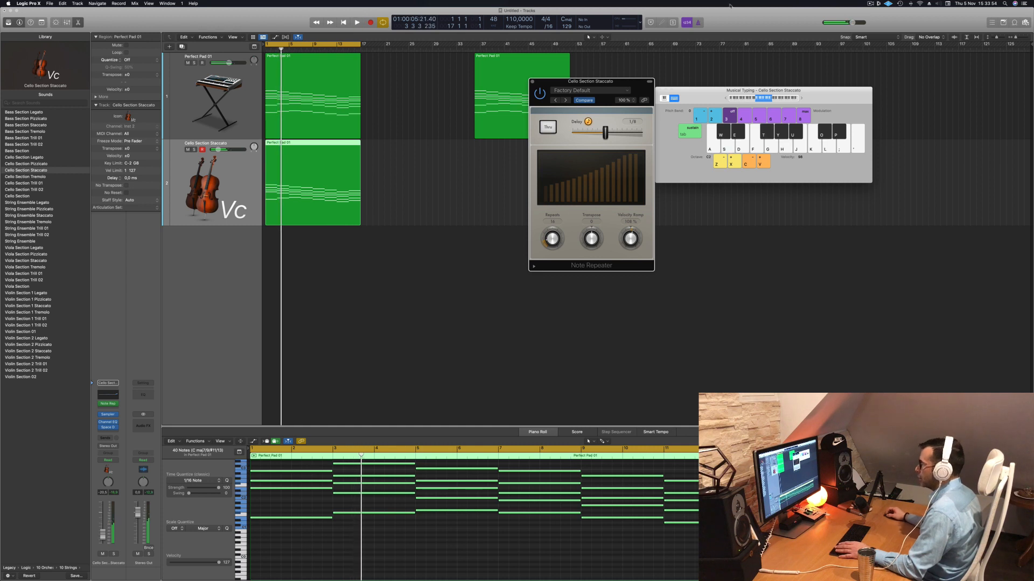
pyautogui.click(532, 81)
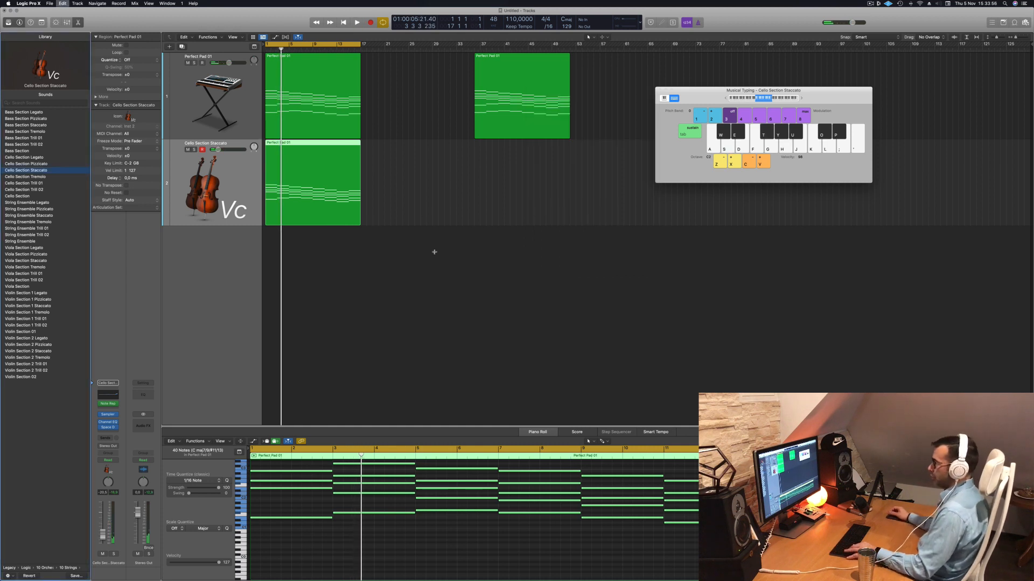
# - Undo back to the Basses Staccato instrument and unmute its track during playback
pyautogui.press('super+z')
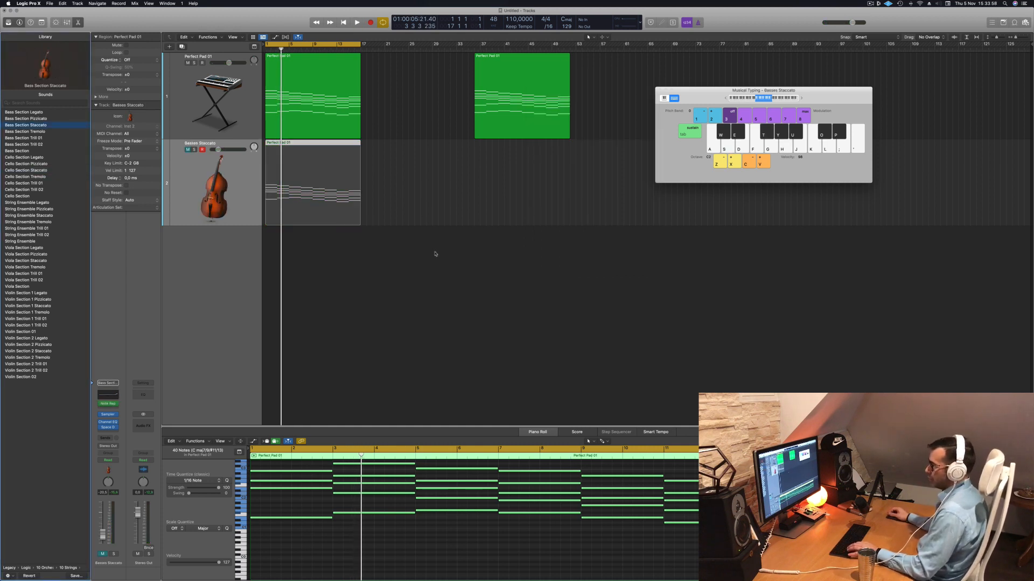
pyautogui.press('super+z')
pyautogui.press('space')
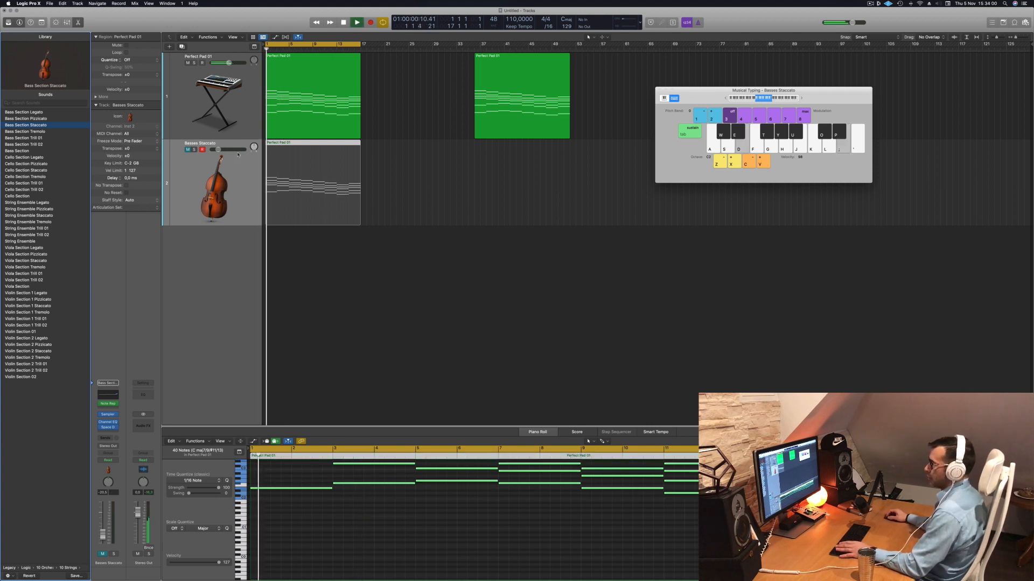
pyautogui.click(187, 150)
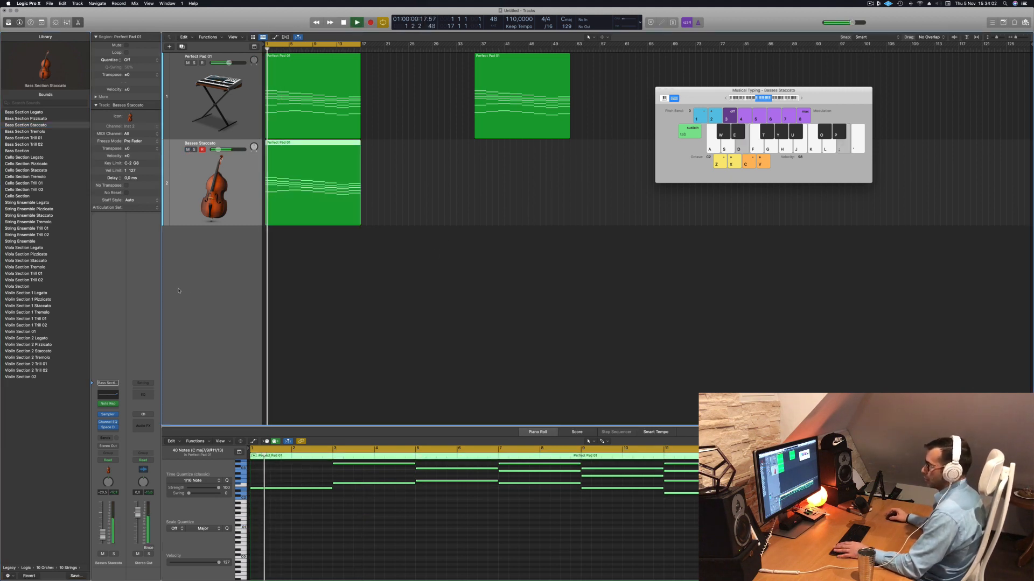
# - Open the Basses Staccato track's Note Repeater and try a slightly higher Velocity Ramp and a small Transpose change during playback
pyautogui.click(110, 404)
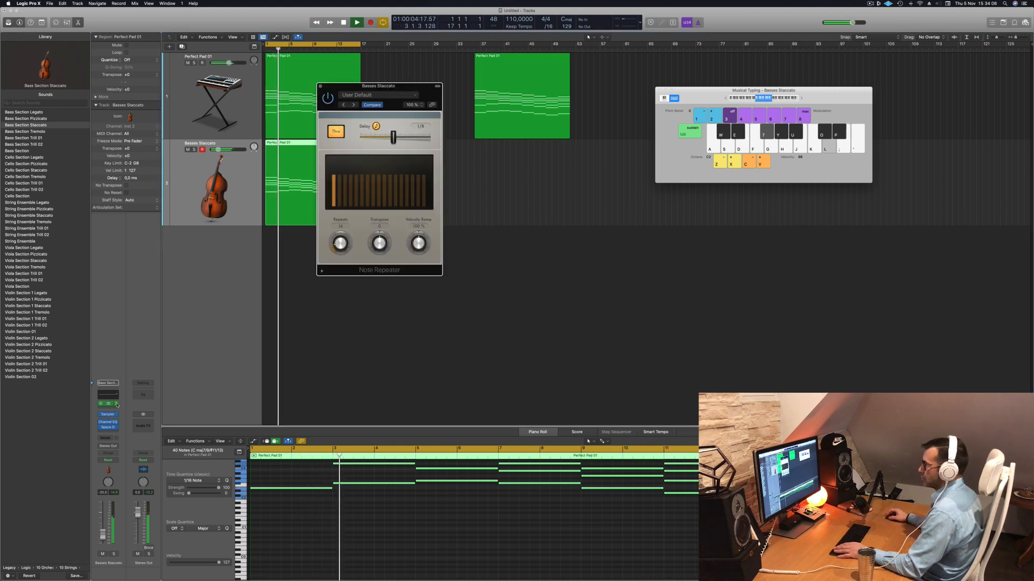
pyautogui.moveTo(434, 96); pyautogui.dragTo(502, 113)
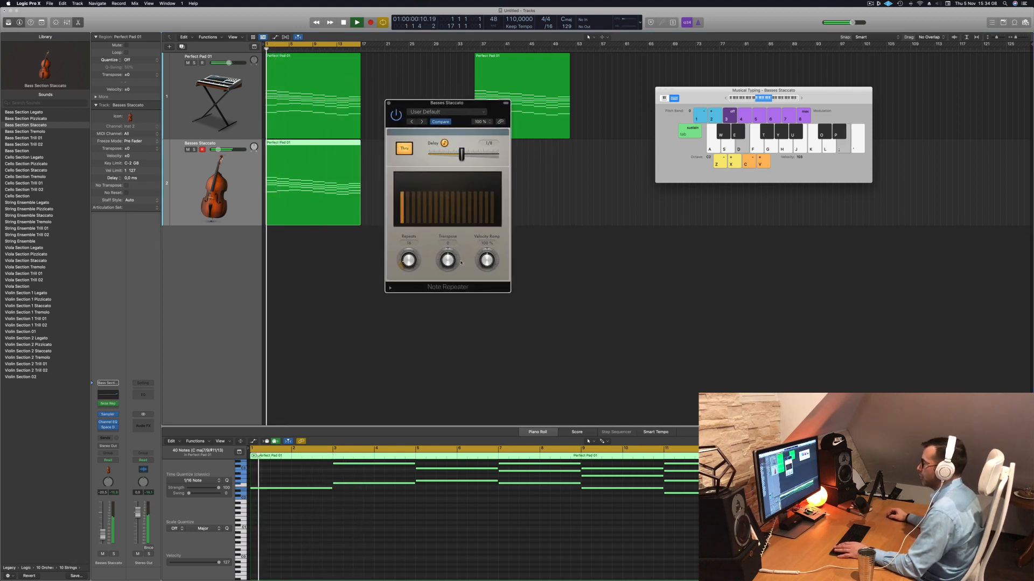
pyautogui.moveTo(486, 266); pyautogui.dragTo(486, 263)
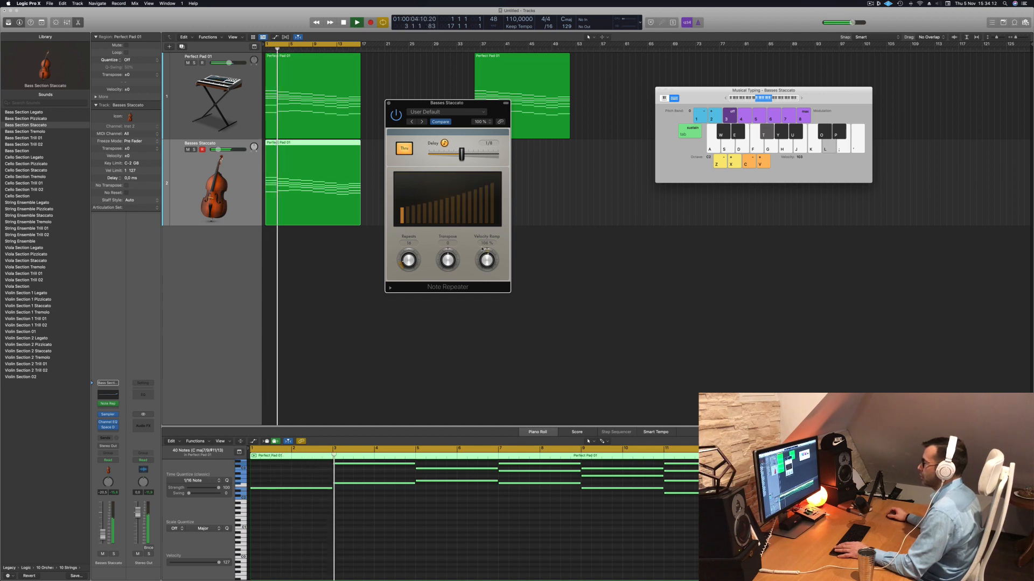
pyautogui.moveTo(449, 263)
pyautogui.mouseDown()
pyautogui.moveTo(450, 273)
pyautogui.moveTo(453, 263)
pyautogui.mouseUp()
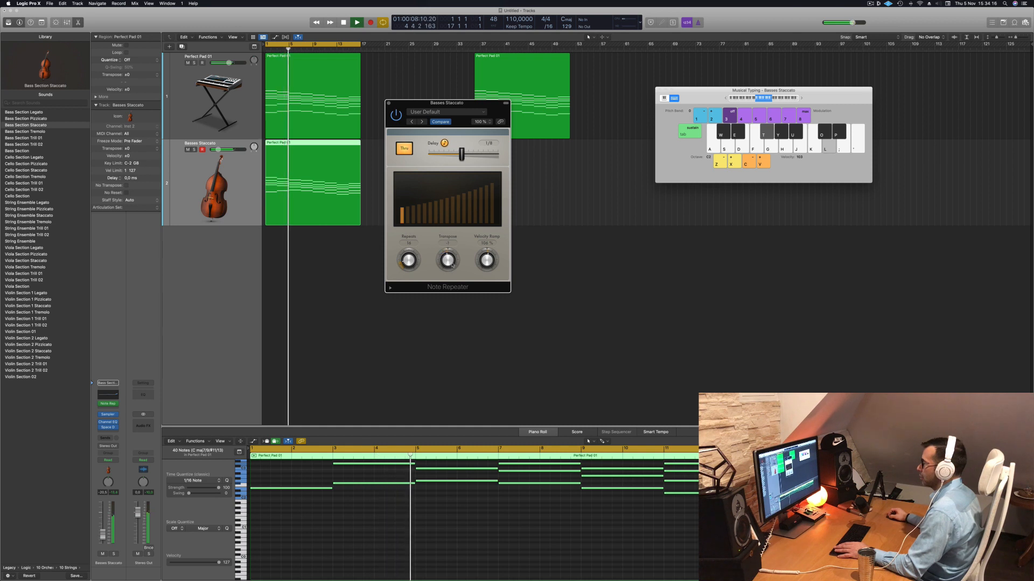
pyautogui.press('space')
pyautogui.press('space')
# - Try the Note Repeater's Velocity Ramp below 100% and at 200%, set it back to 100% and replay from the start
pyautogui.moveTo(493, 264); pyautogui.dragTo(492, 268)
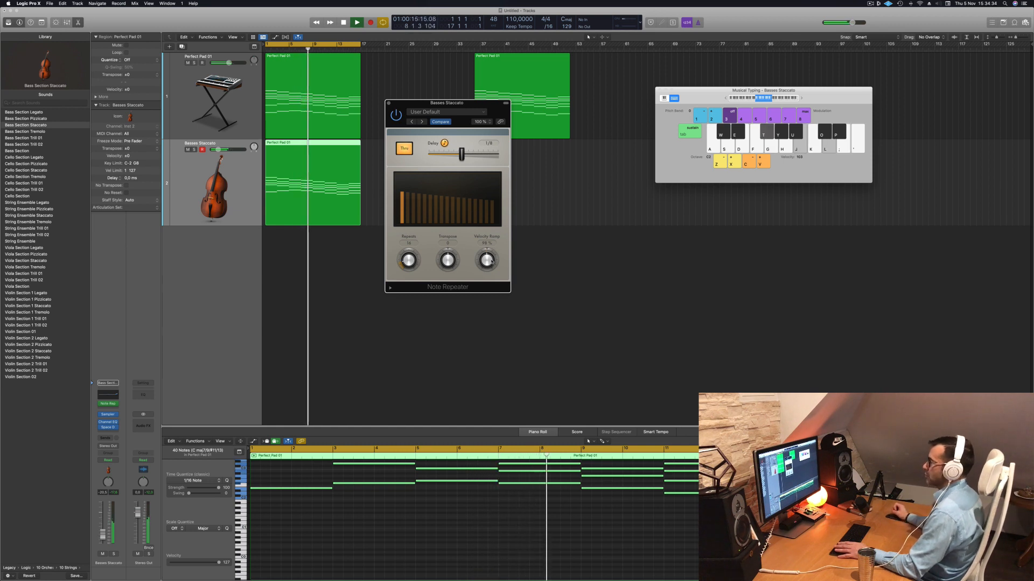
pyautogui.moveTo(491, 261); pyautogui.dragTo(493, 239)
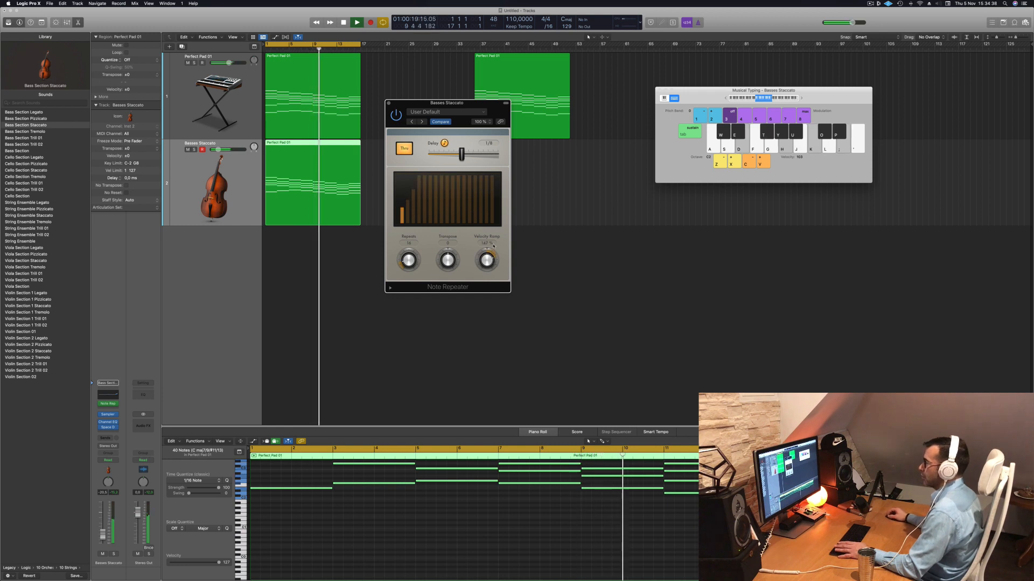
pyautogui.press('Return')
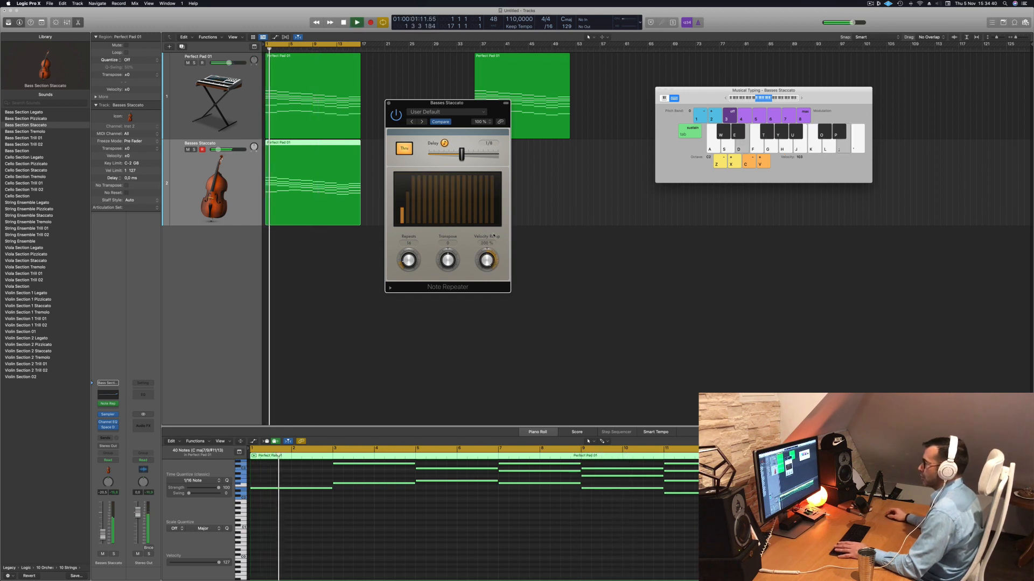
pyautogui.moveTo(487, 287); pyautogui.dragTo(489, 292)
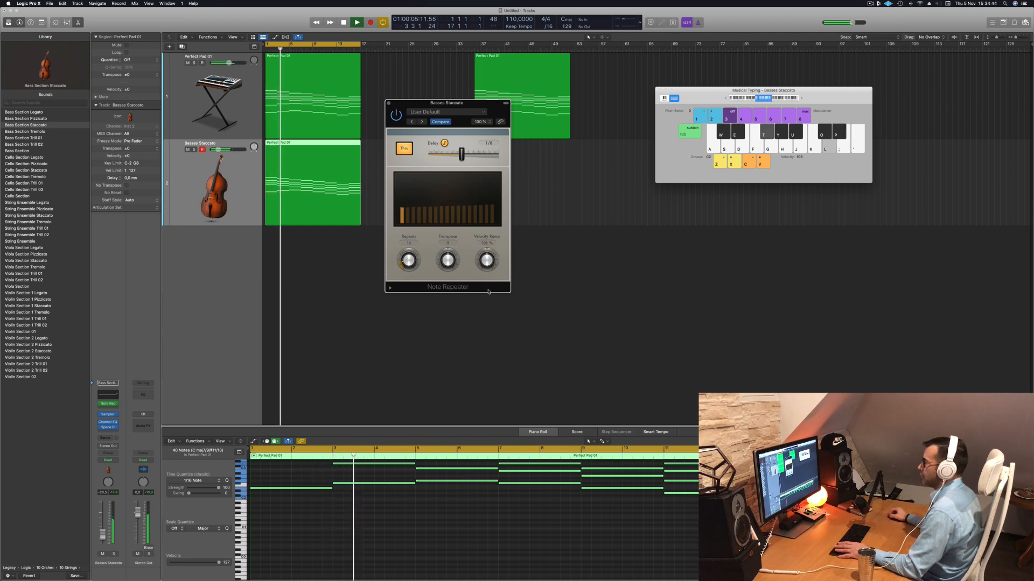
pyautogui.moveTo(463, 104); pyautogui.dragTo(483, 102)
pyautogui.press('Return')
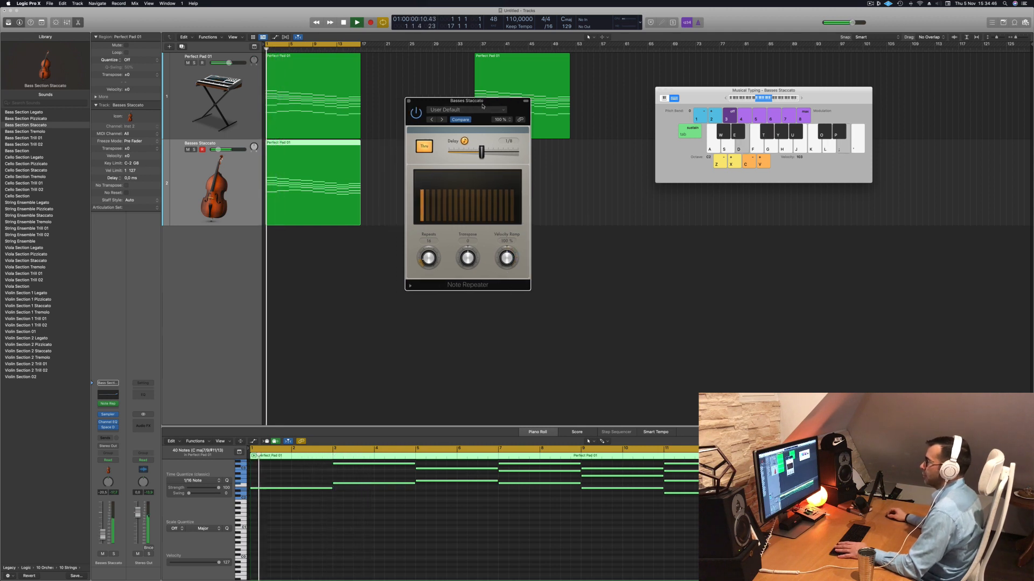
# - Transpose all notes of the Basses Staccato region down one octave and replay it from the start
pyautogui.click(408, 101)
pyautogui.press('space')
pyautogui.click(415, 544)
pyautogui.scroll(5, 415, 545)
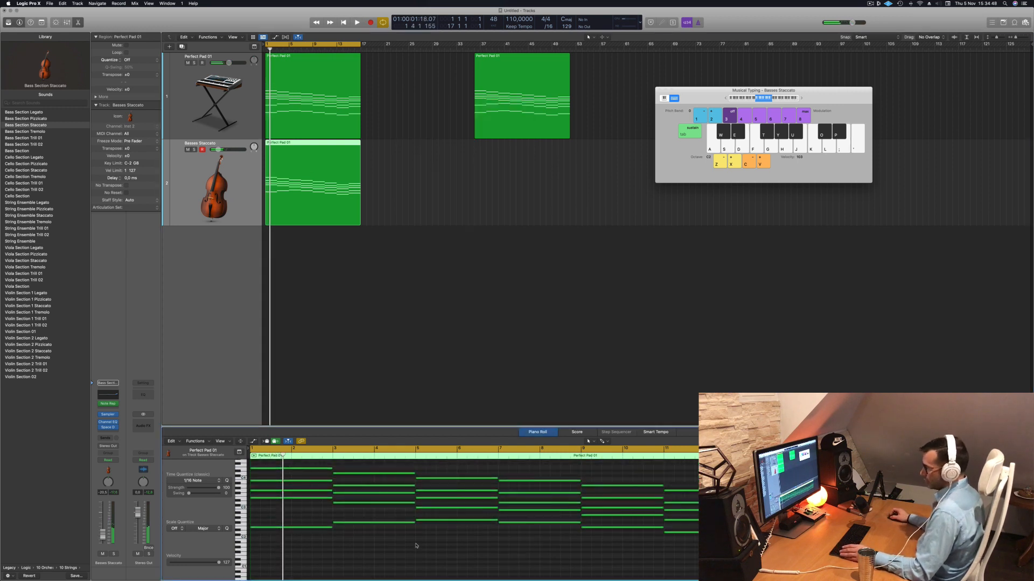
pyautogui.press('super+a')
pyautogui.scroll(2, 416, 545)
pyautogui.press('space')
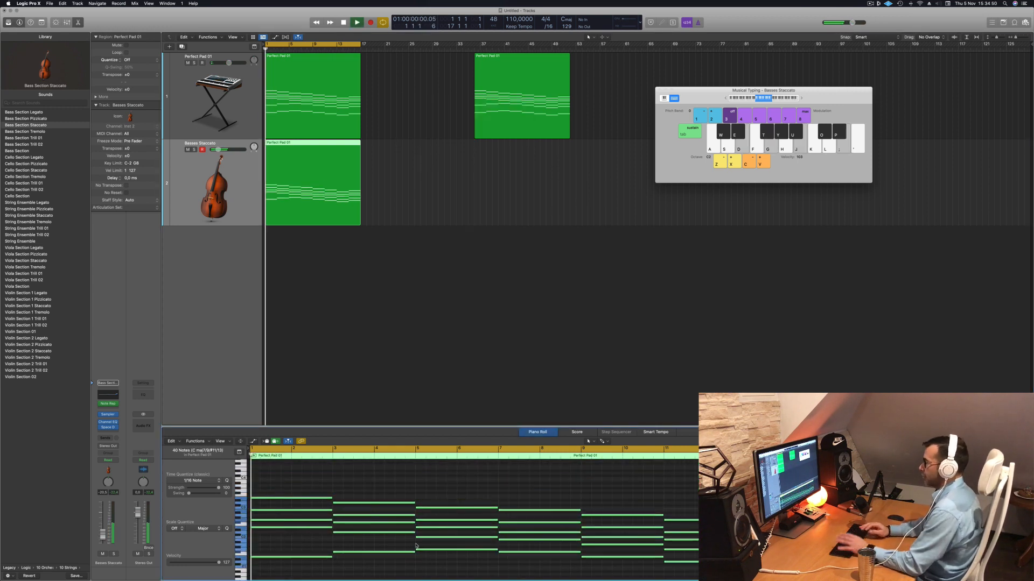
pyautogui.click(171, 341)
pyautogui.press('Return')
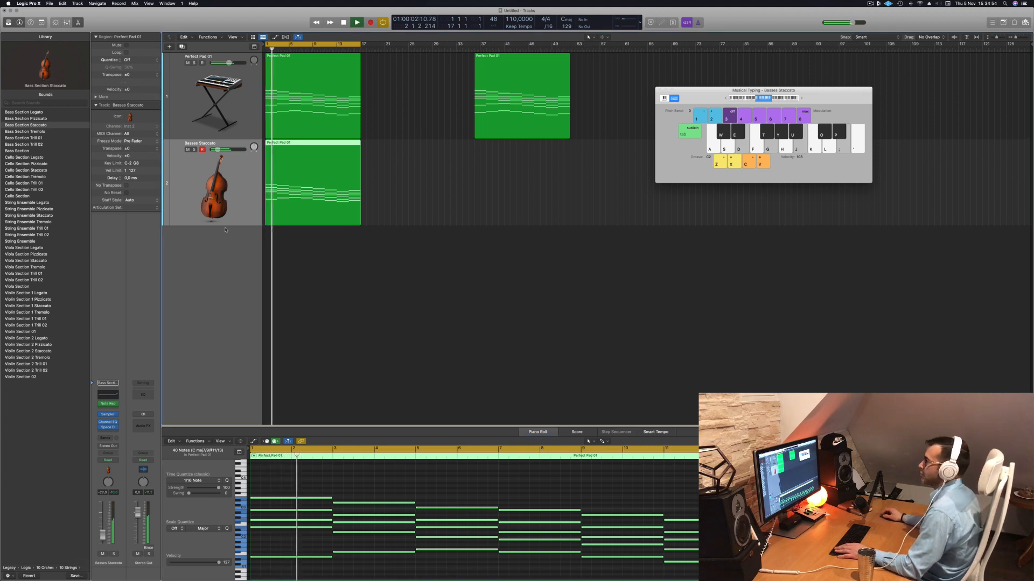
pyautogui.press('Return')
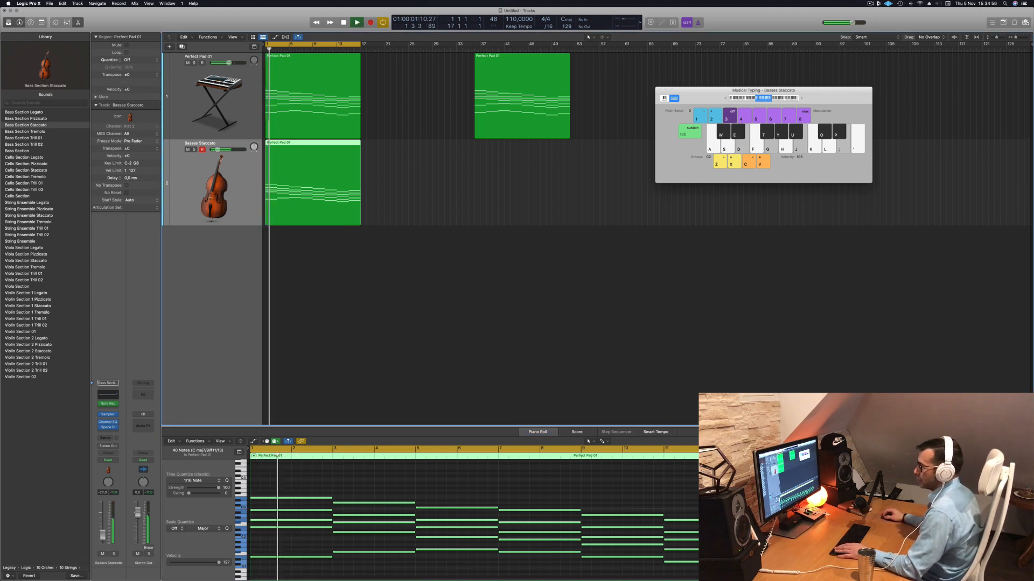
pyautogui.press('Return')
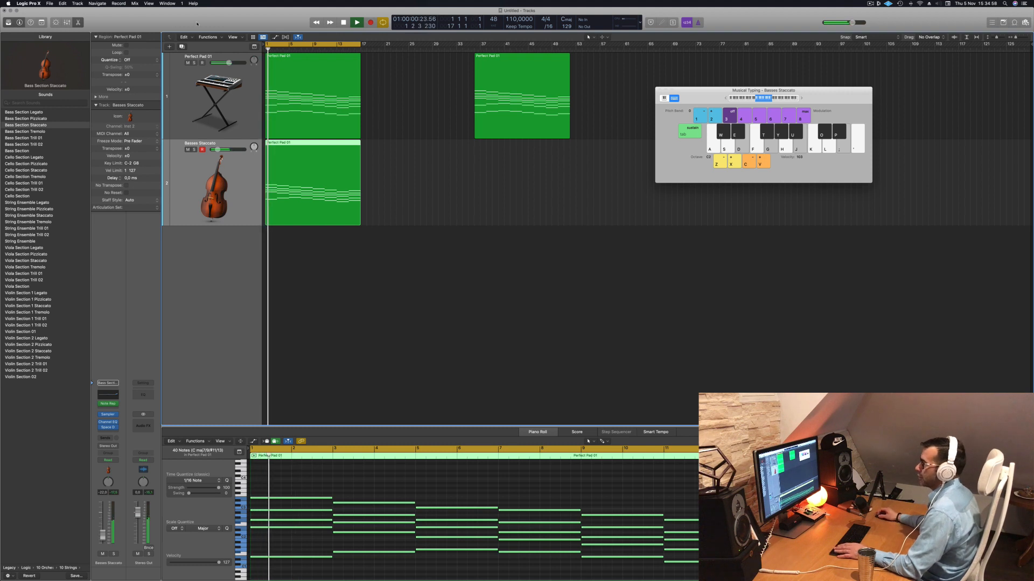
# - Duplicate the Basses Staccato track with a copy of its region, and load the Cello Section instrument on the new track
pyautogui.press('super+d')
pyautogui.moveTo(298, 197); pyautogui.dragTo(298, 284)
pyautogui.press('space')
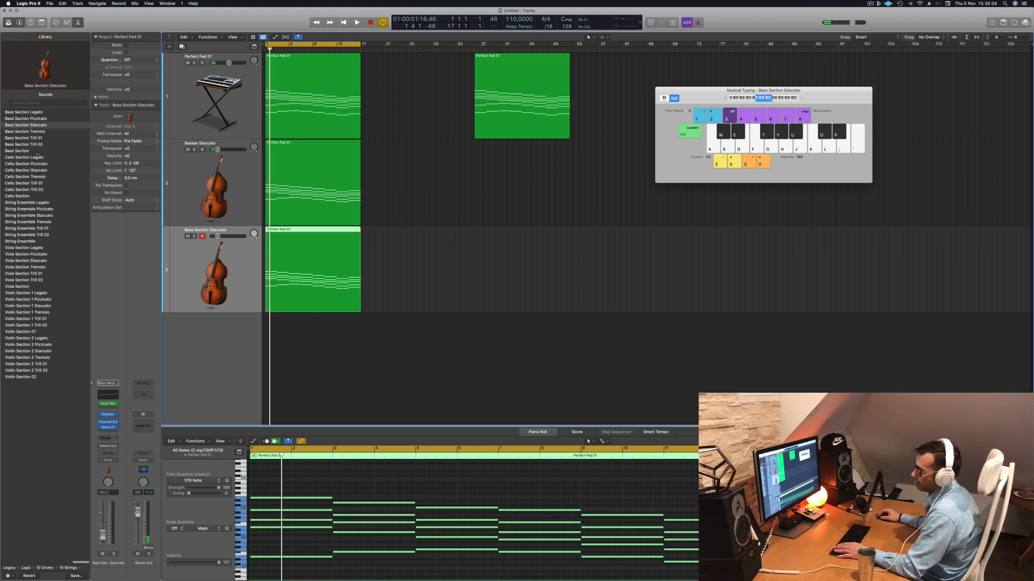
pyautogui.click(24, 196)
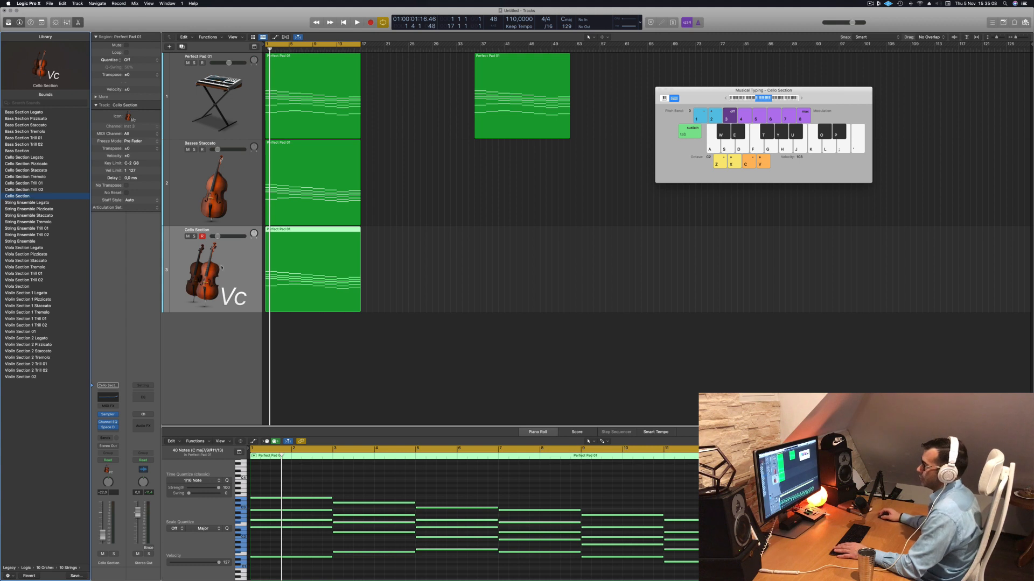
pyautogui.press('space')
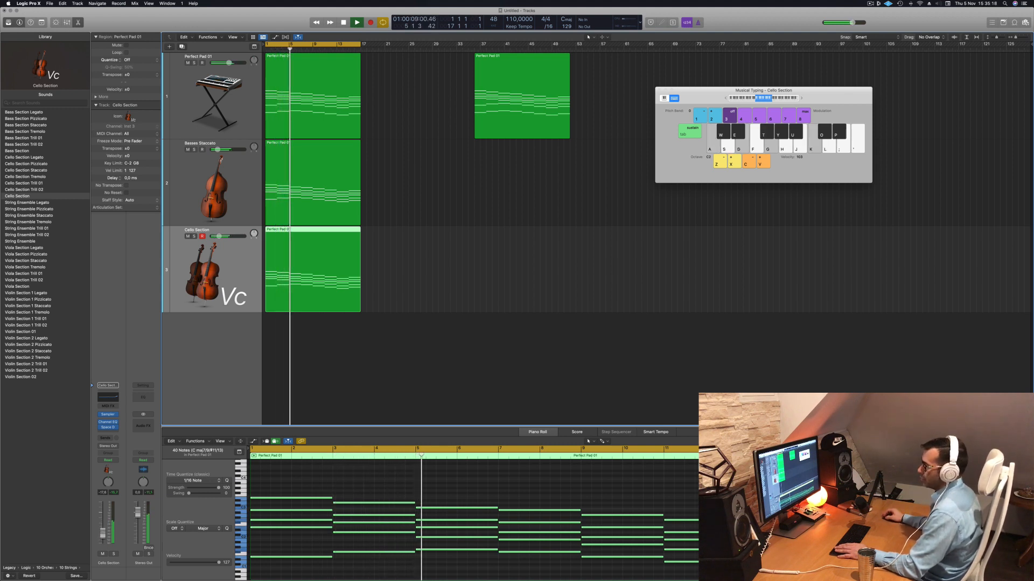
# - Transpose all notes of the Cello Section region up one octave and replay from the start
pyautogui.click(400, 475)
pyautogui.press('super+a')
pyautogui.hotkey('alt', 'shift', 'Up')
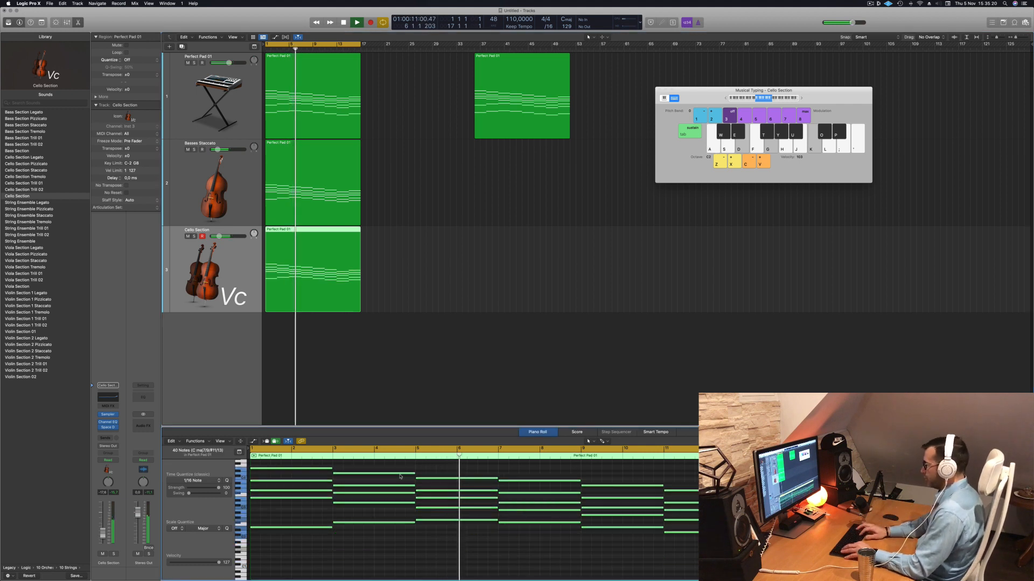
pyautogui.press('space')
pyautogui.press('Return')
pyautogui.press('space')
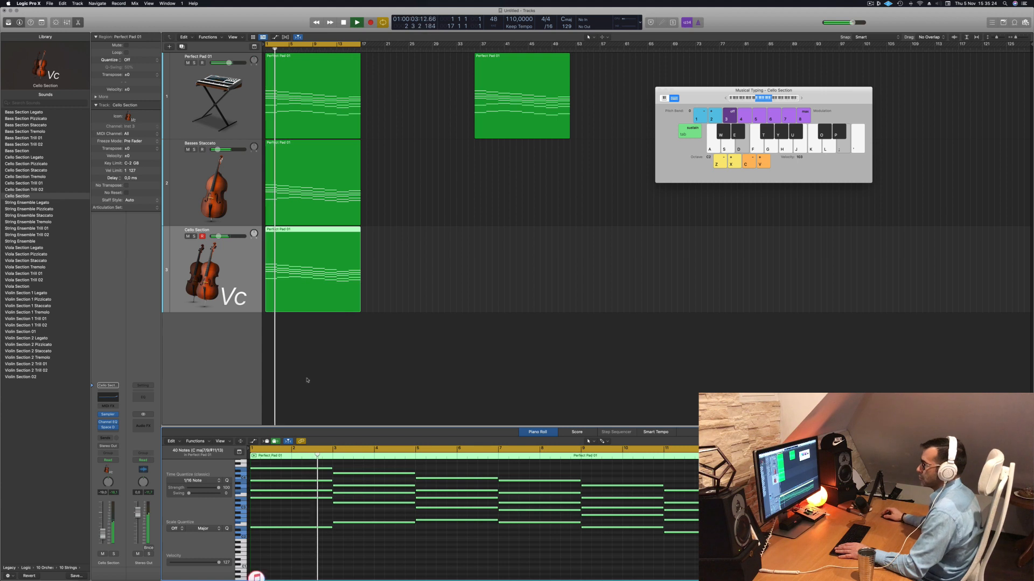
# - Reduce the track height slightly and add an empty duplicate of the Cello Section track below it
pyautogui.click(457, 341)
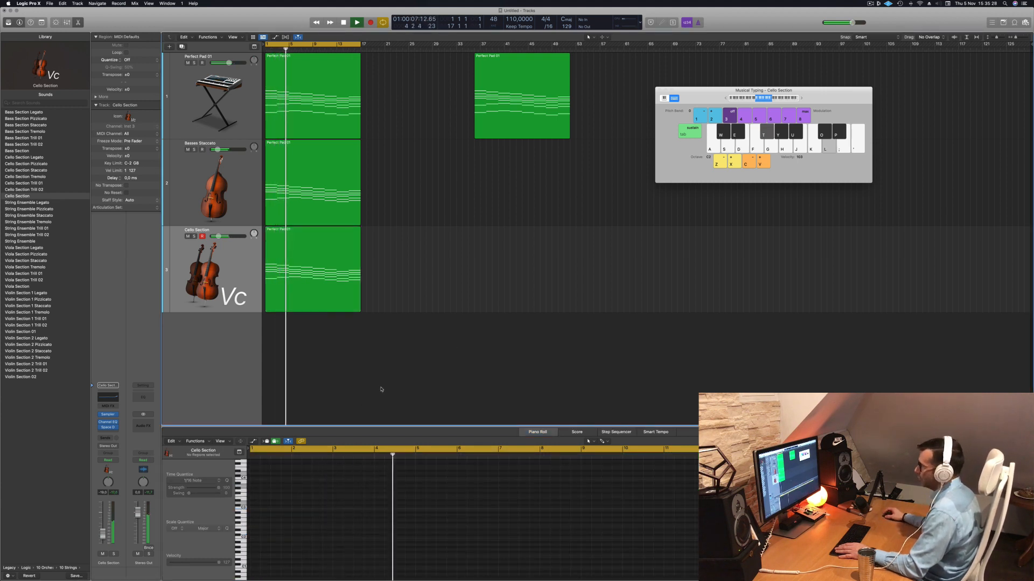
pyautogui.scroll(-3, 381, 242)
pyautogui.scroll(-1, 282, 211)
pyautogui.click(239, 239)
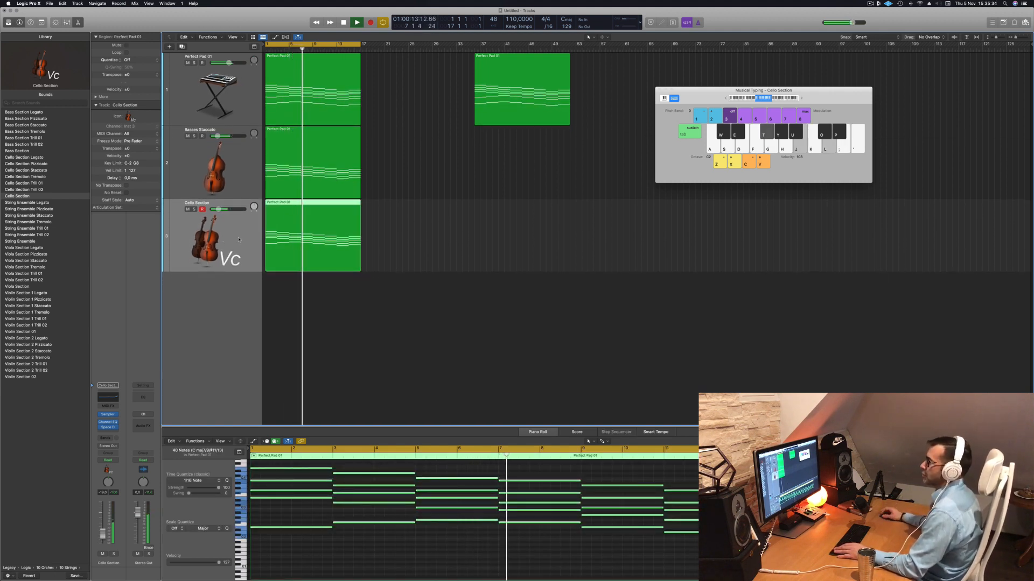
pyautogui.click(452, 233)
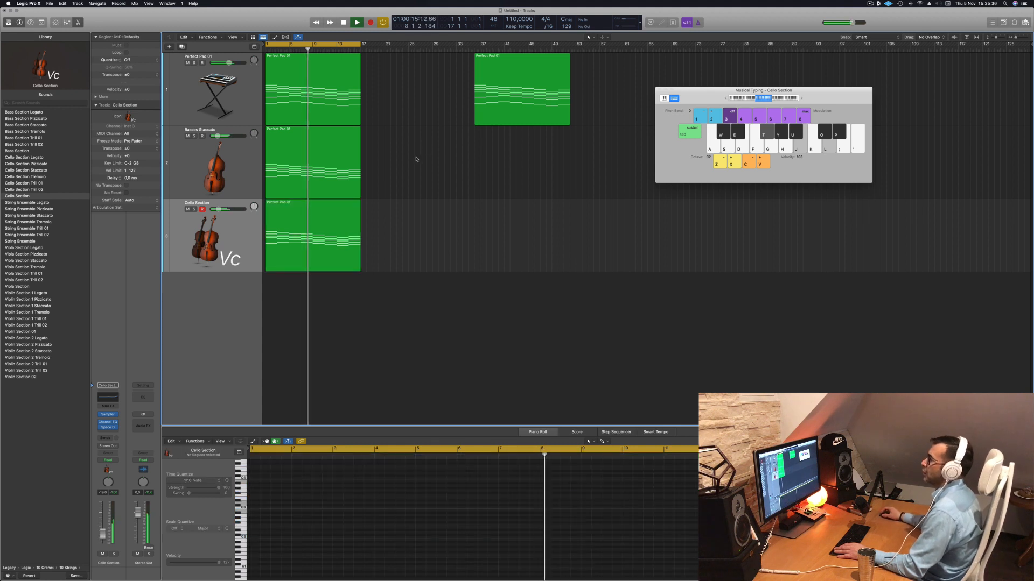
pyautogui.click(241, 236)
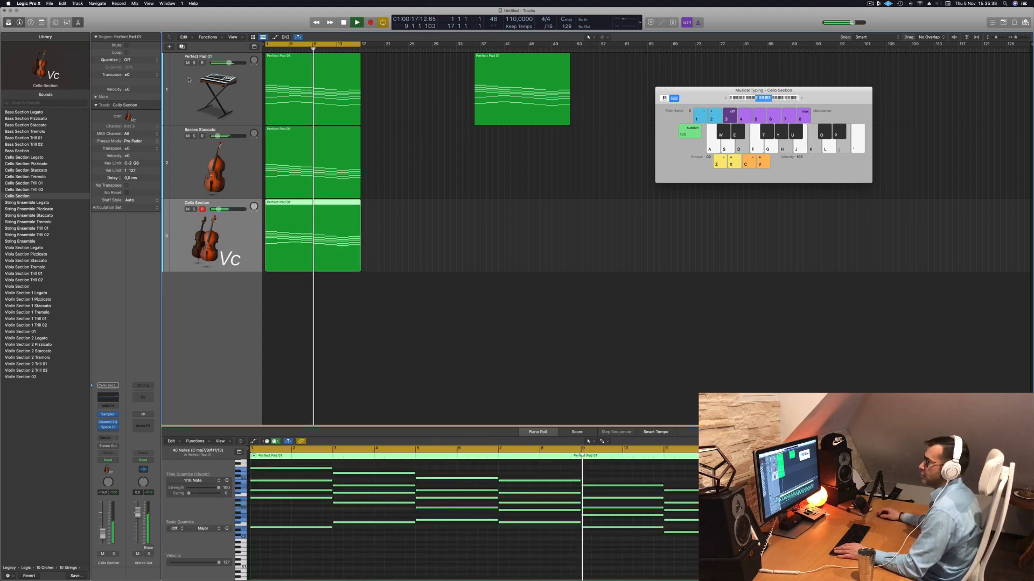
pyautogui.click(182, 46)
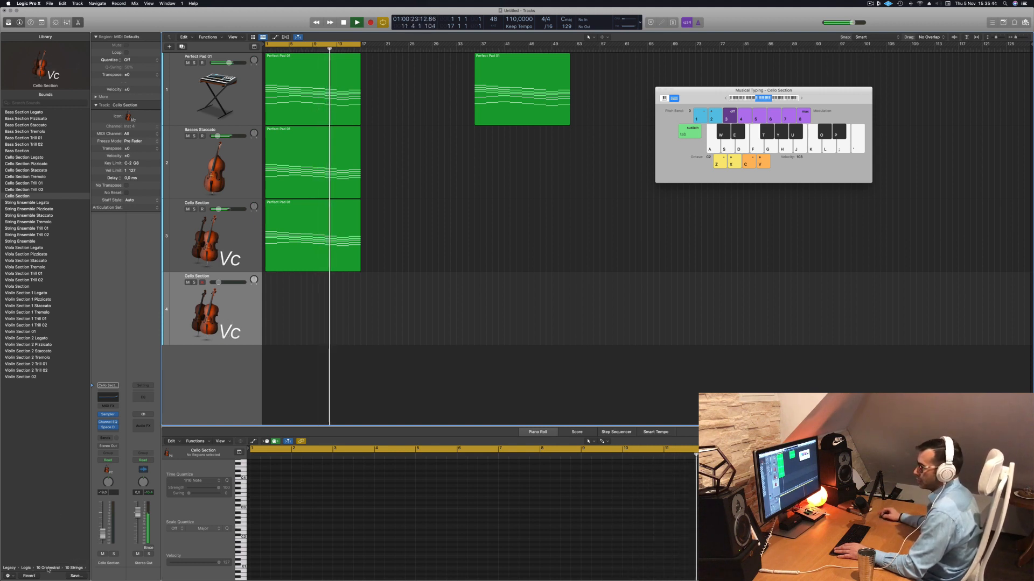
# - Browse the Logic sound library to Orchestral, Percussion and load the Percussion Kit on the fourth track
pyautogui.click(26, 568)
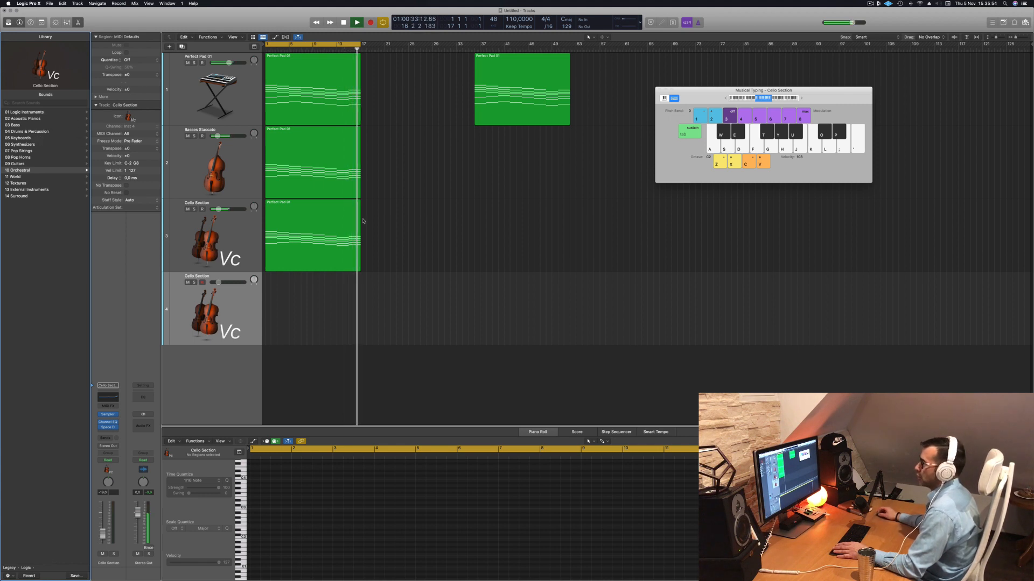
pyautogui.click(306, 249)
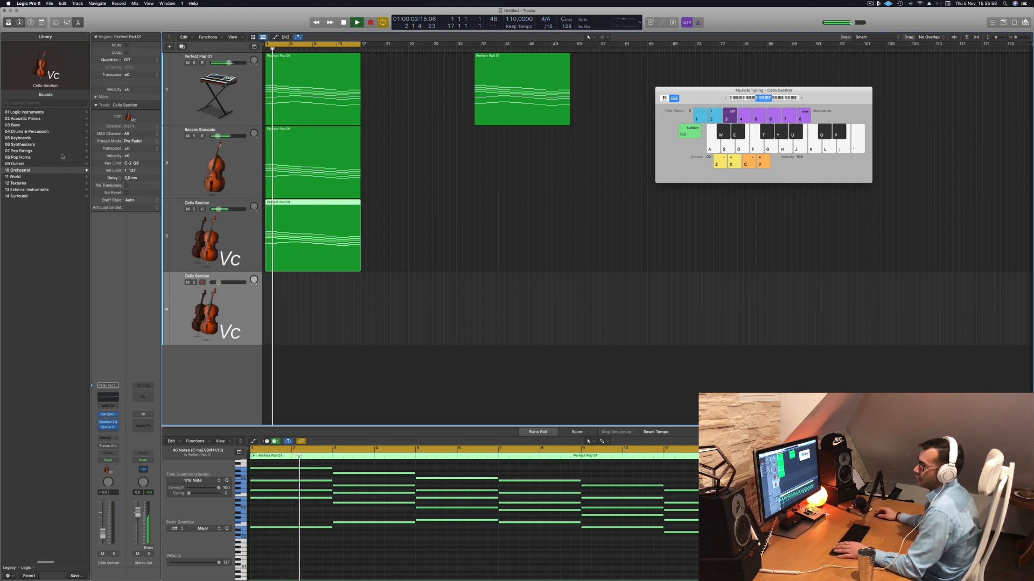
pyautogui.click(32, 131)
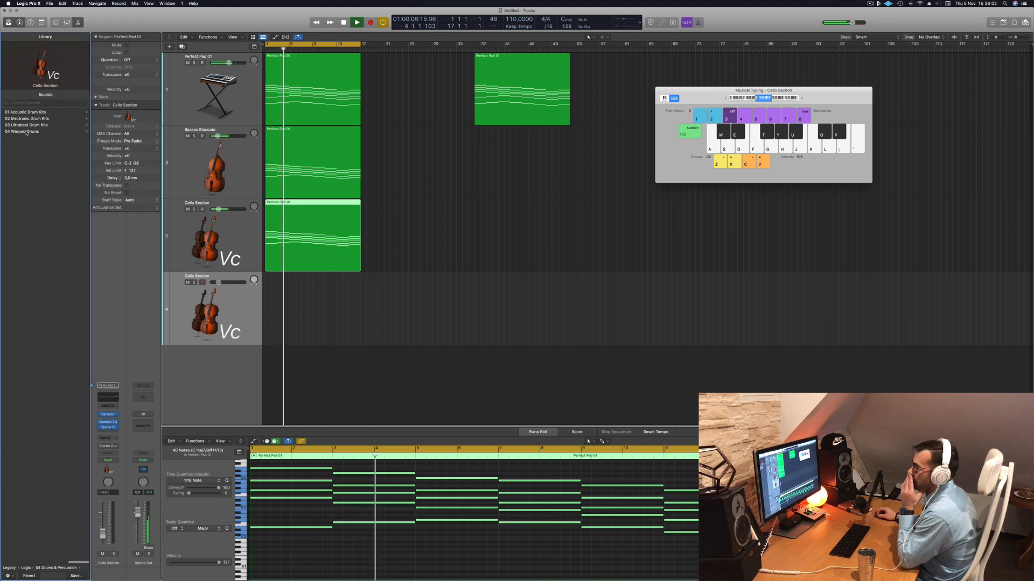
pyautogui.click(25, 569)
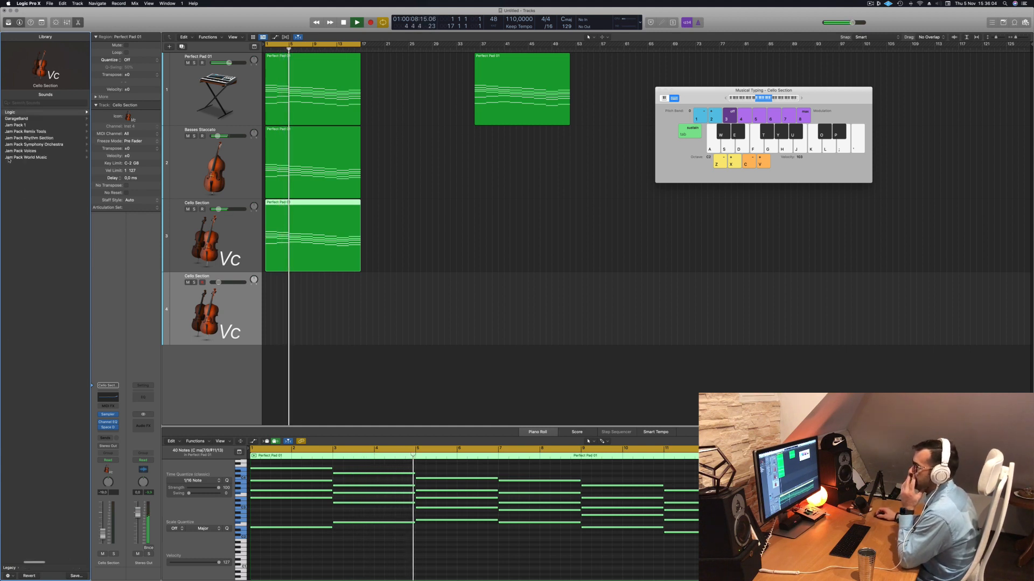
pyautogui.click(21, 114)
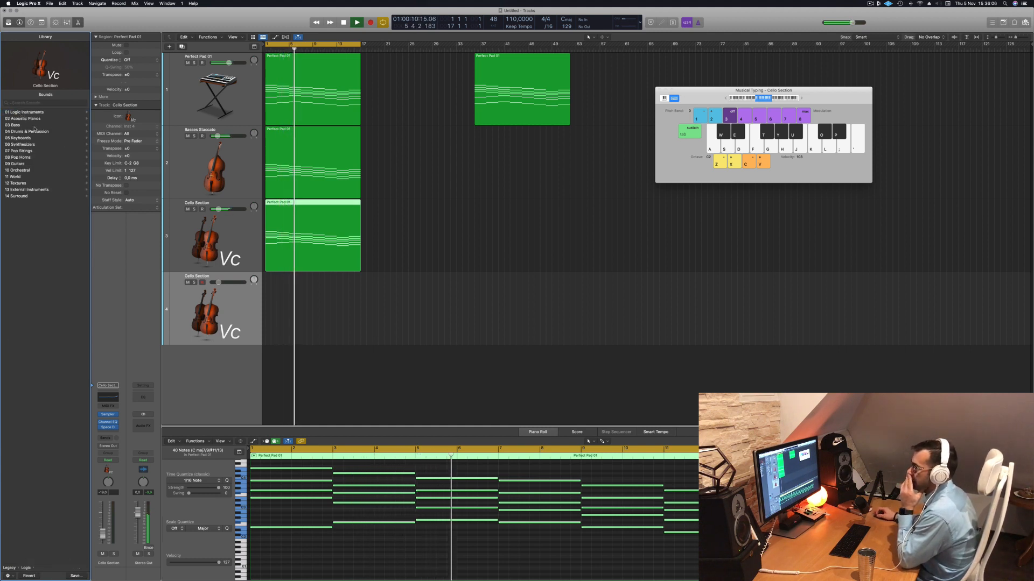
pyautogui.click(22, 171)
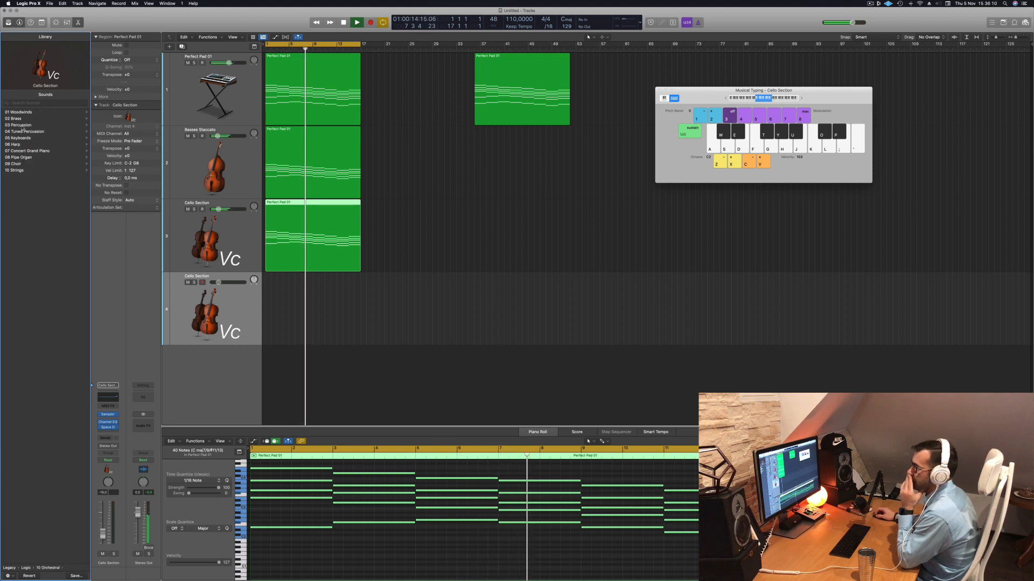
pyautogui.click(22, 126)
pyautogui.click(23, 113)
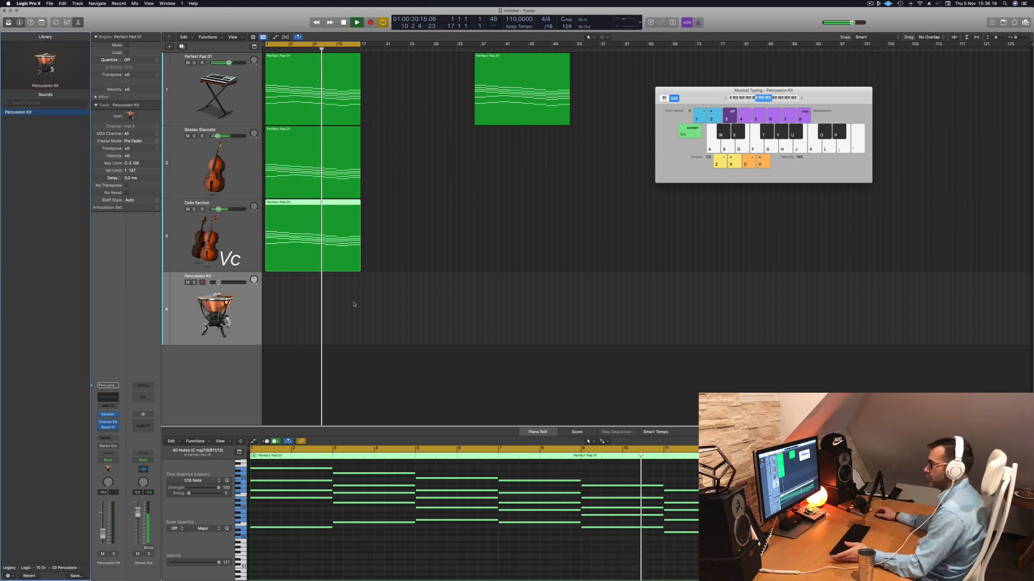
# - Shift Musical Typing to a lower octave, audition the Percussion Kit's low notes and raise the track's volume
pyautogui.press('d')
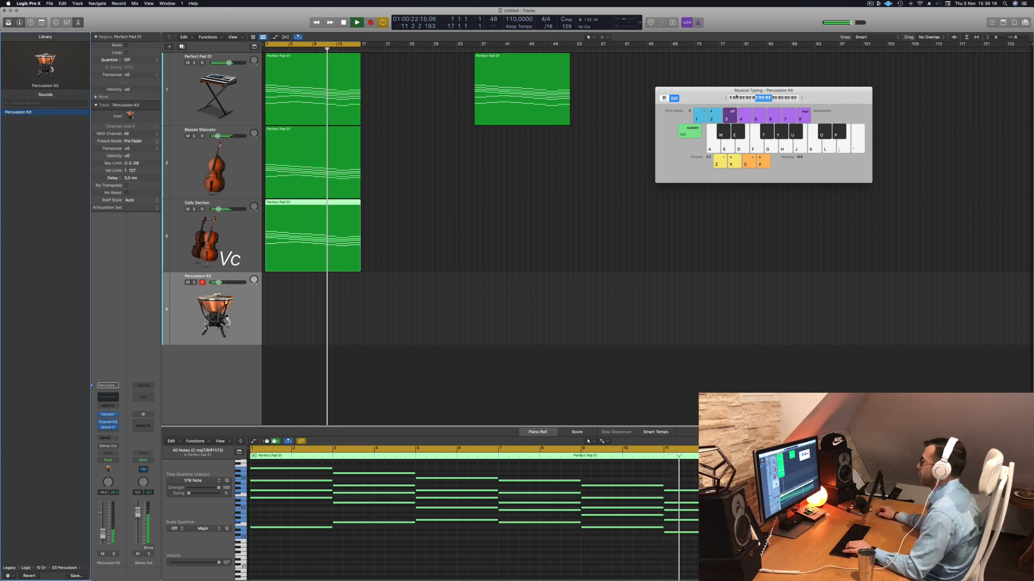
pyautogui.click(726, 99)
pyautogui.press('s')
pyautogui.press('a')
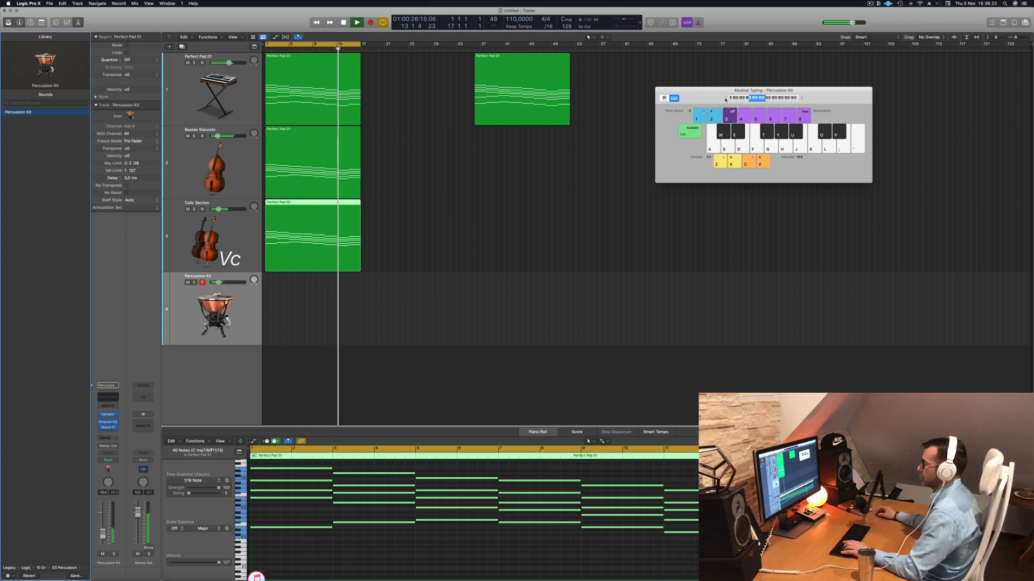
pyautogui.press('a')
pyautogui.press('a')
pyautogui.moveTo(103, 534); pyautogui.dragTo(102, 510)
pyautogui.press('a')
pyautogui.press('a')
pyautogui.press('a')
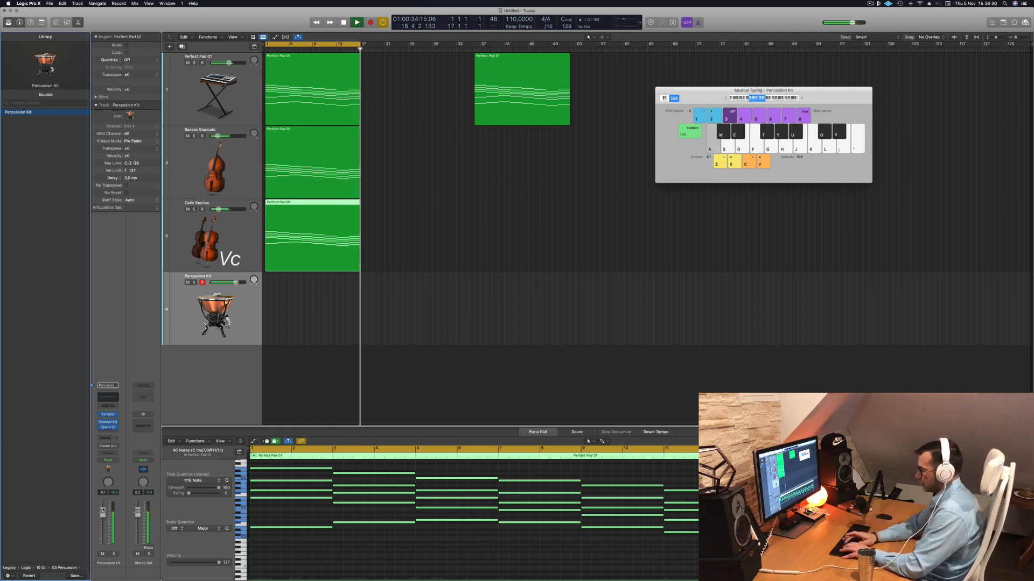
# - Record a rhythm of repeated low C hits on the Percussion Kit track from bar 1 to about bar 7
pyautogui.press('r')
pyautogui.press('a')
pyautogui.press('a')
pyautogui.press('a')
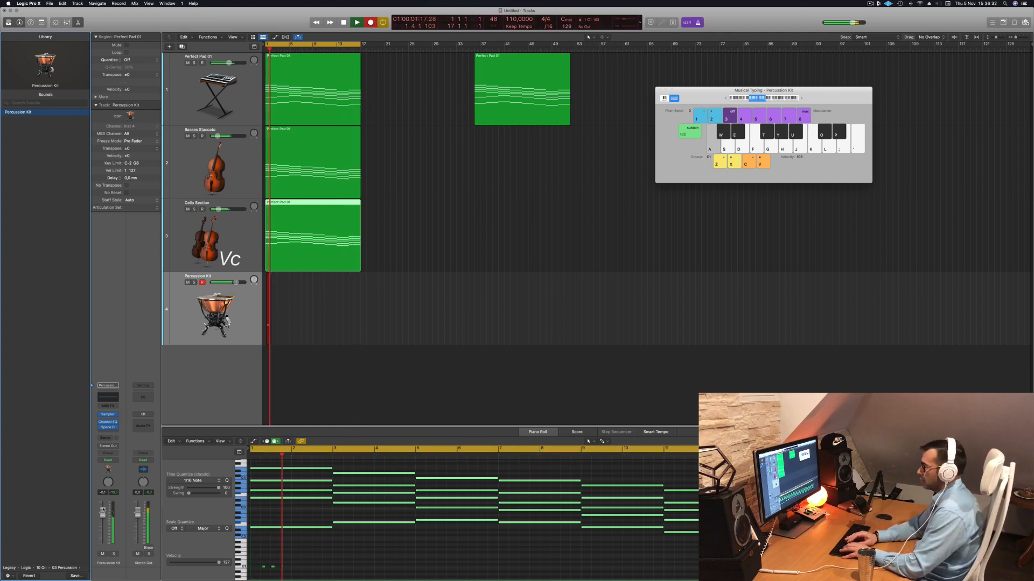
pyautogui.press('a')
pyautogui.press('a')
pyautogui.press('a')
pyautogui.press('a')
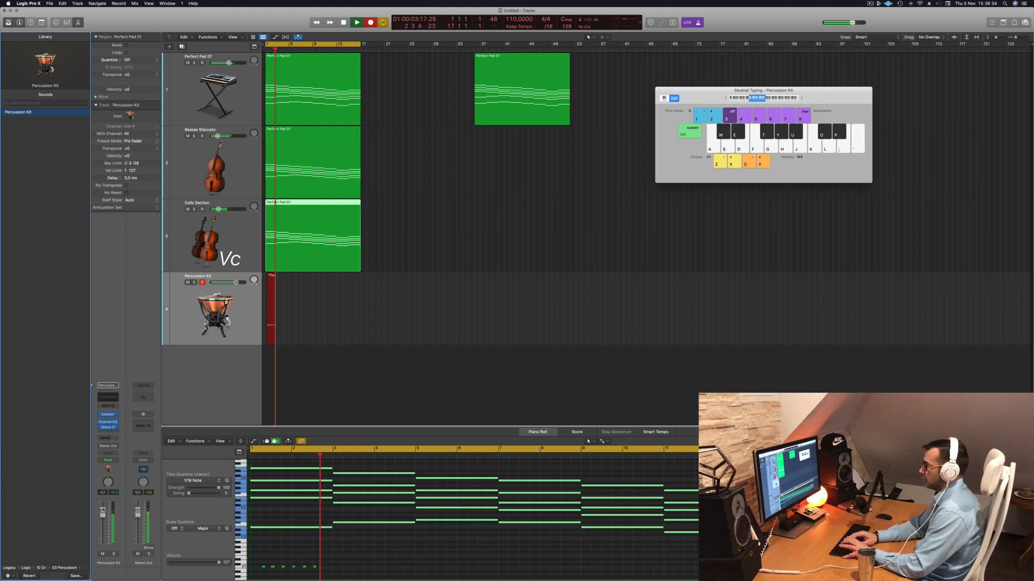
pyautogui.press('a')
pyautogui.press('a')
pyautogui.press('a')
pyautogui.press('a')
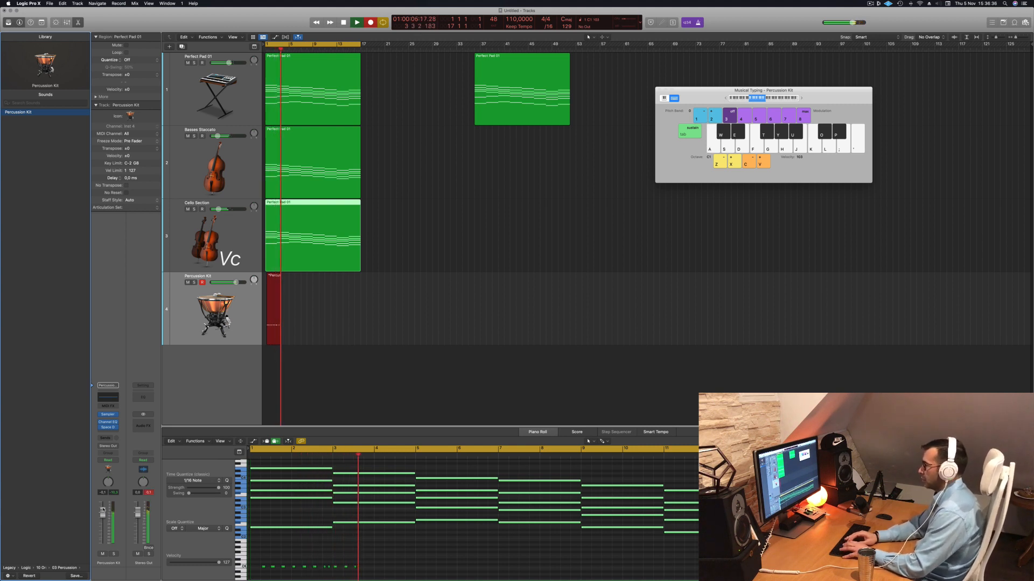
pyautogui.press('a')
pyautogui.press('a')
pyautogui.press('a')
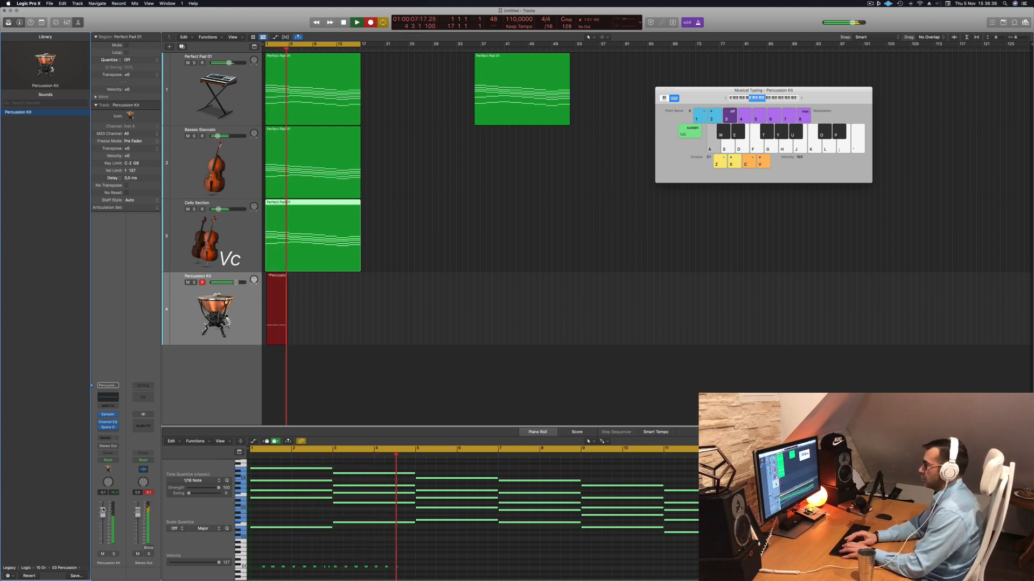
pyautogui.press('a')
pyautogui.press('a')
pyautogui.press('a')
pyautogui.press('a')
pyautogui.press('a')
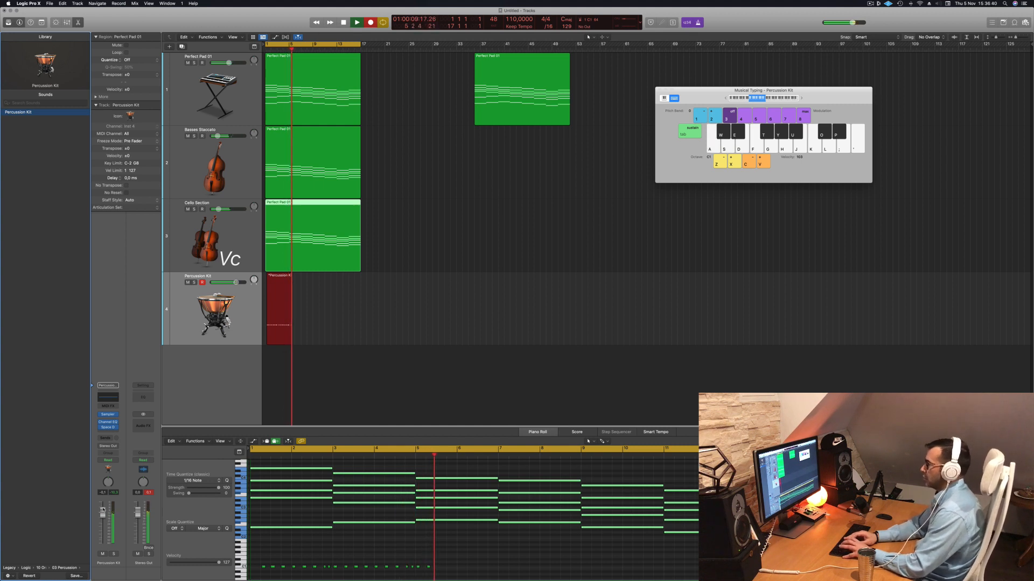
pyautogui.press('a')
pyautogui.press('a')
pyautogui.press('a')
pyautogui.press('a')
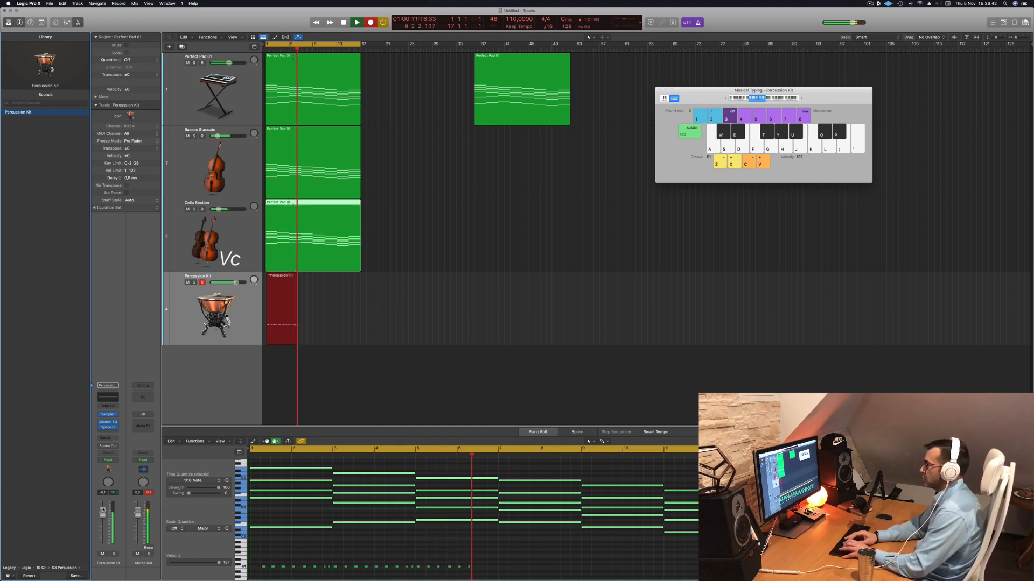
pyautogui.press('a')
pyautogui.press('a')
pyautogui.press('space')
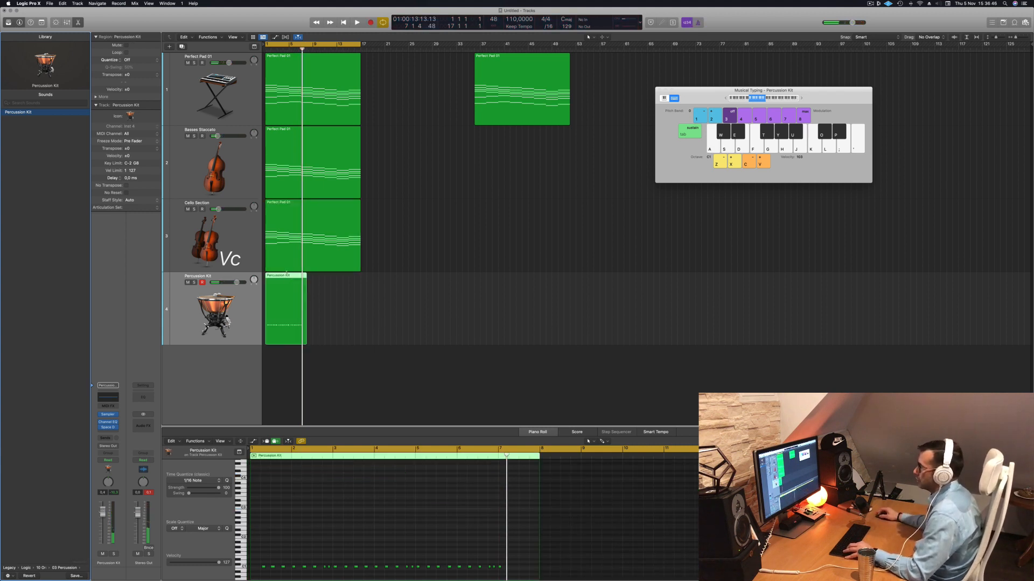
# - Cut off the first four bars of the Percussion Kit region, move the remainder to bar 1 and play it back
pyautogui.click(288, 275)
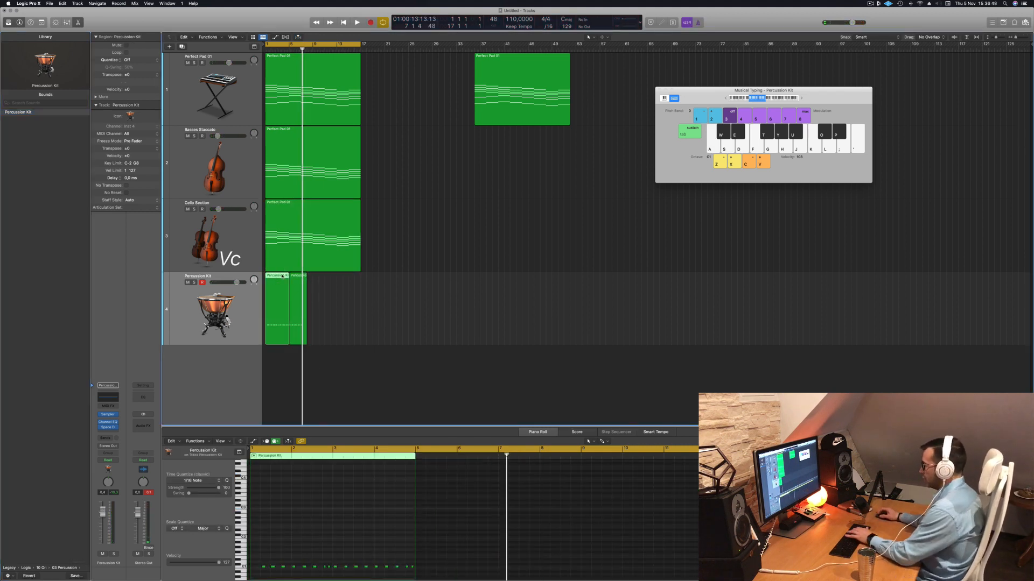
pyautogui.press('Delete')
pyautogui.moveTo(300, 276); pyautogui.dragTo(277, 276)
pyautogui.press('space')
pyautogui.press('space')
pyautogui.press('space')
pyautogui.hscroll(5, 318, 522)
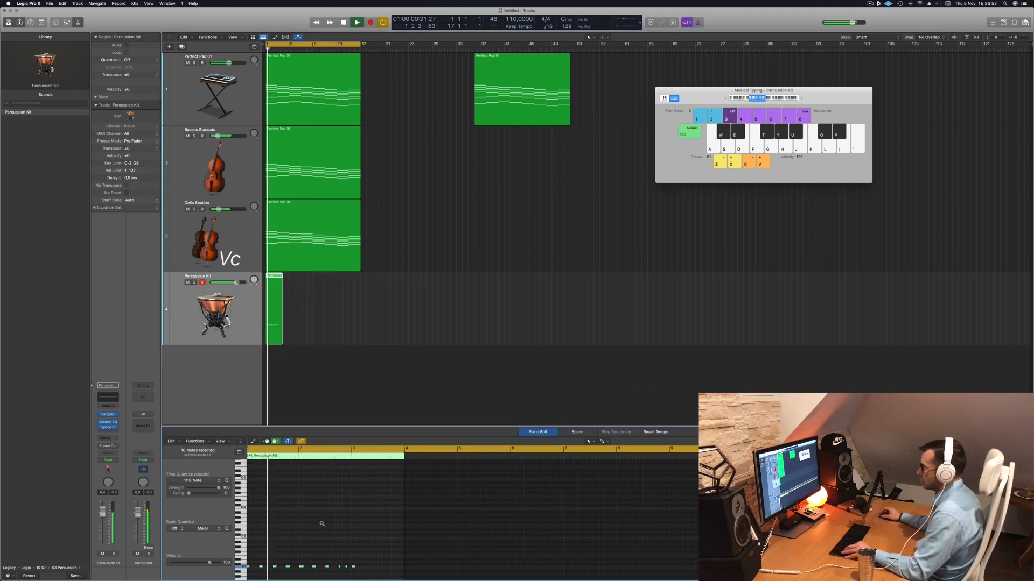
pyautogui.scroll(3, 339, 522)
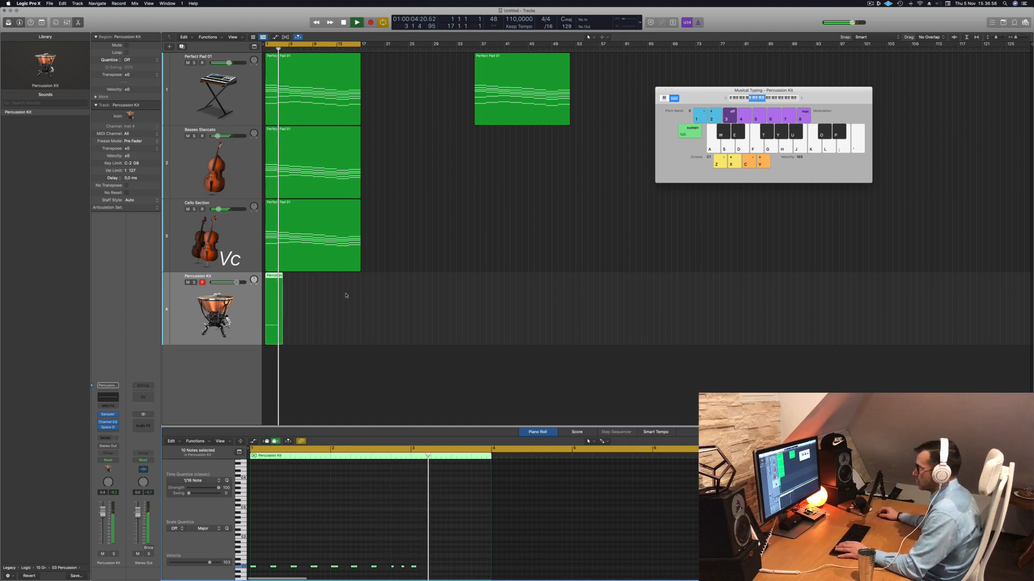
# - Split the Percussion Kit region at bar 3 and delete the part after the split
pyautogui.press('space')
pyautogui.scroll(4, 307, 287)
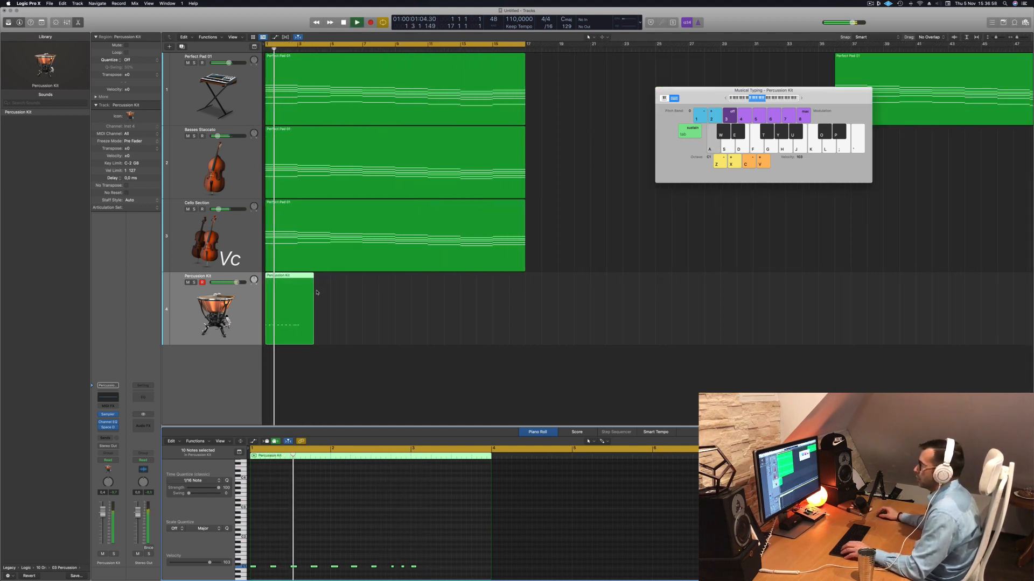
pyautogui.click(296, 277)
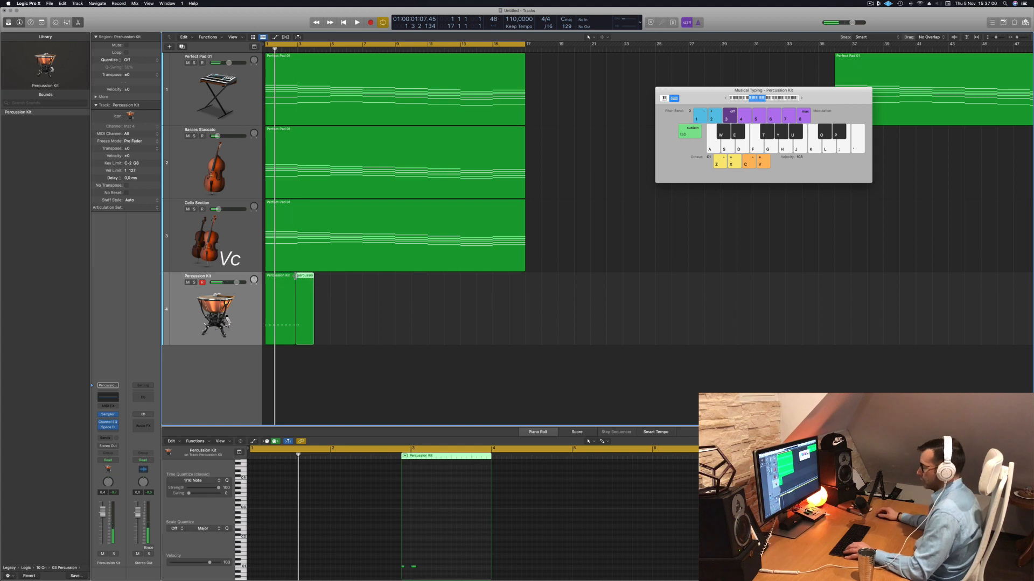
pyautogui.press('super+z')
pyautogui.click(296, 276)
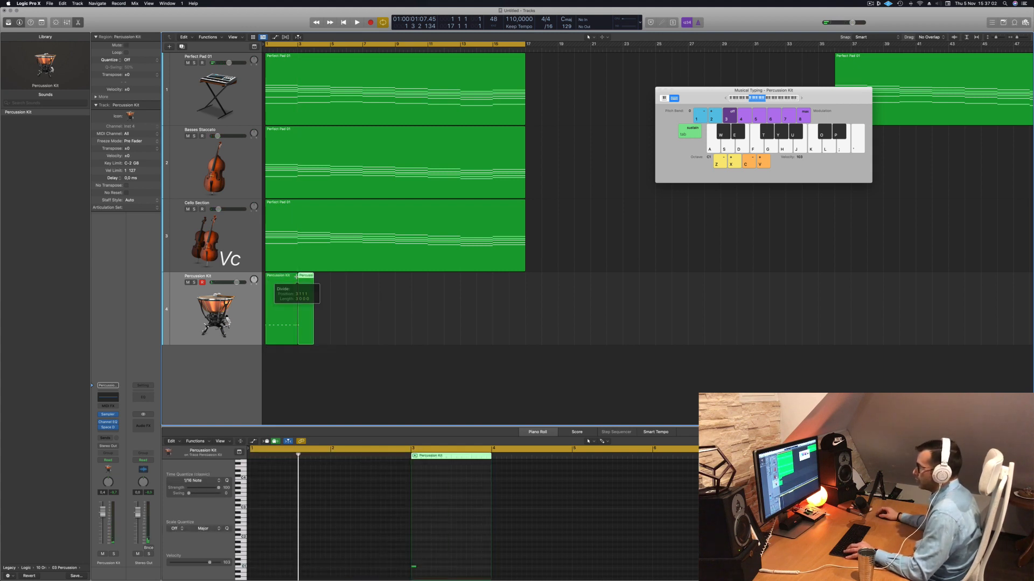
pyautogui.press('Delete')
# - Copy the two-bar Percussion Kit region repeatedly until it fills the track up to bar 17, and play it back from bar 1
pyautogui.press('space')
pyautogui.hscroll(-5, 272, 270)
pyautogui.press('space')
pyautogui.press('space')
pyautogui.moveTo(273, 277); pyautogui.dragTo(325, 279)
pyautogui.keyDown('shift'); pyautogui.click(273, 280); pyautogui.keyUp('shift')
pyautogui.press('super+z')
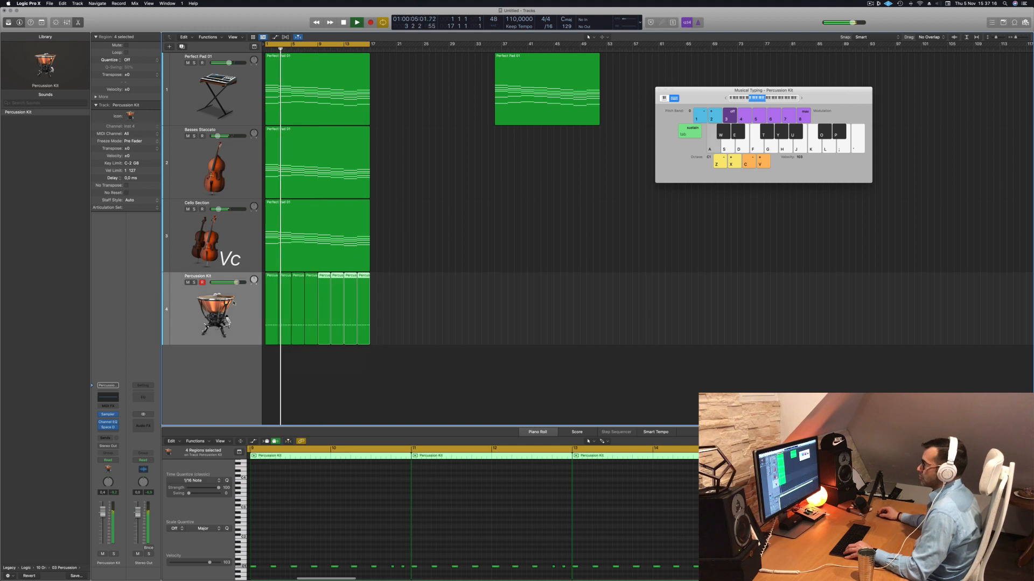
pyautogui.press('super+Left')
pyautogui.press('super+Up')
pyautogui.press('space')
pyautogui.press('space')
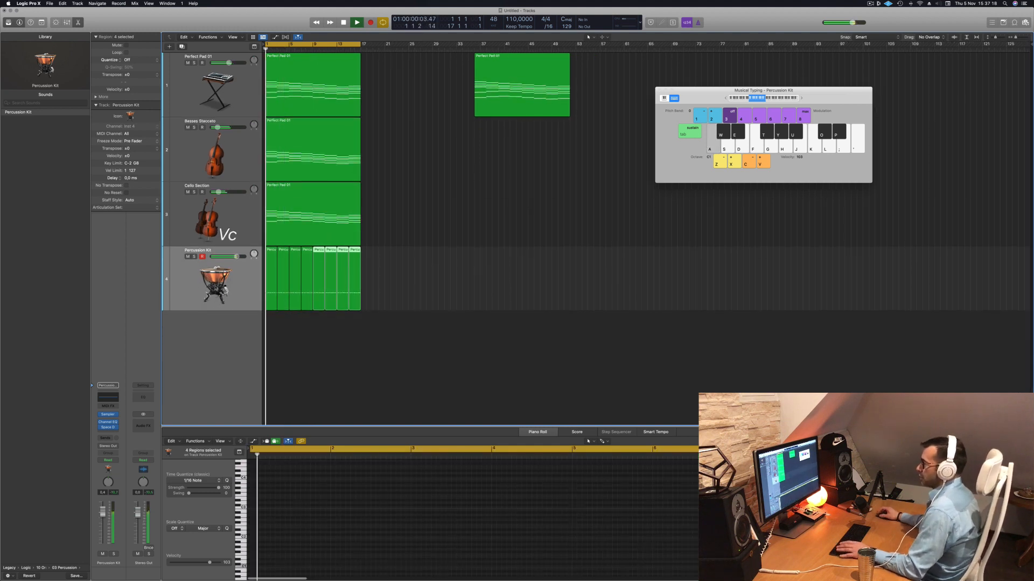
pyautogui.click(215, 286)
pyautogui.press('space')
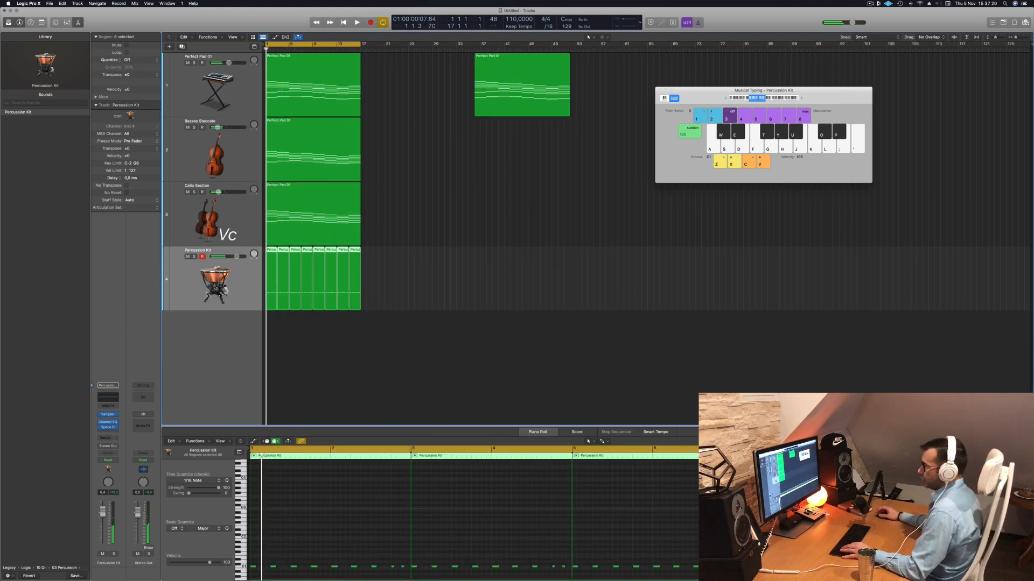
# - Close Musical Typing, show the Mixer and pull the Perfect Pad, Basses Staccato and Cello Section faders fully down to play only the percussion
pyautogui.click(405, 360)
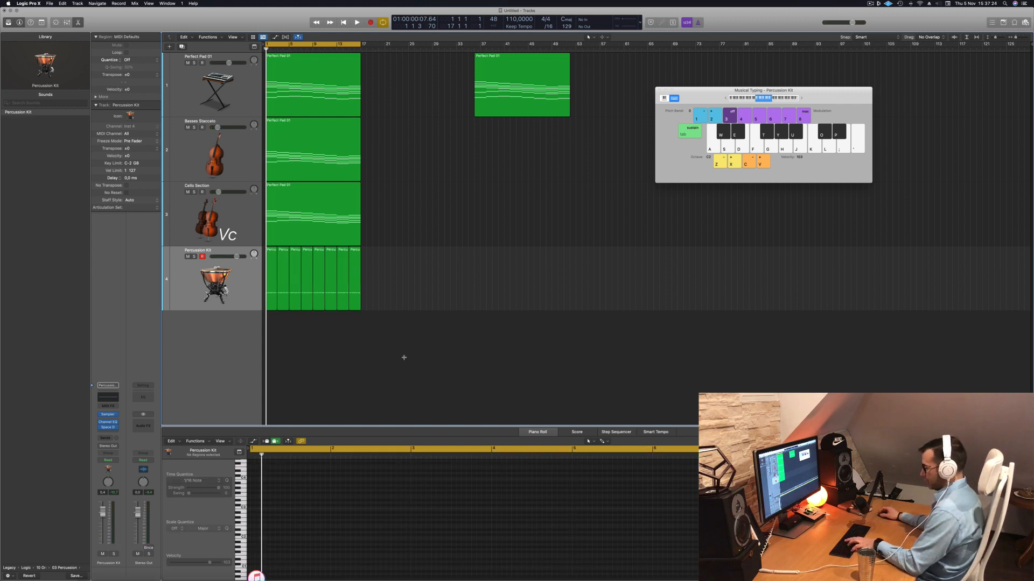
pyautogui.press('super+k')
pyautogui.press('x')
pyautogui.press('space')
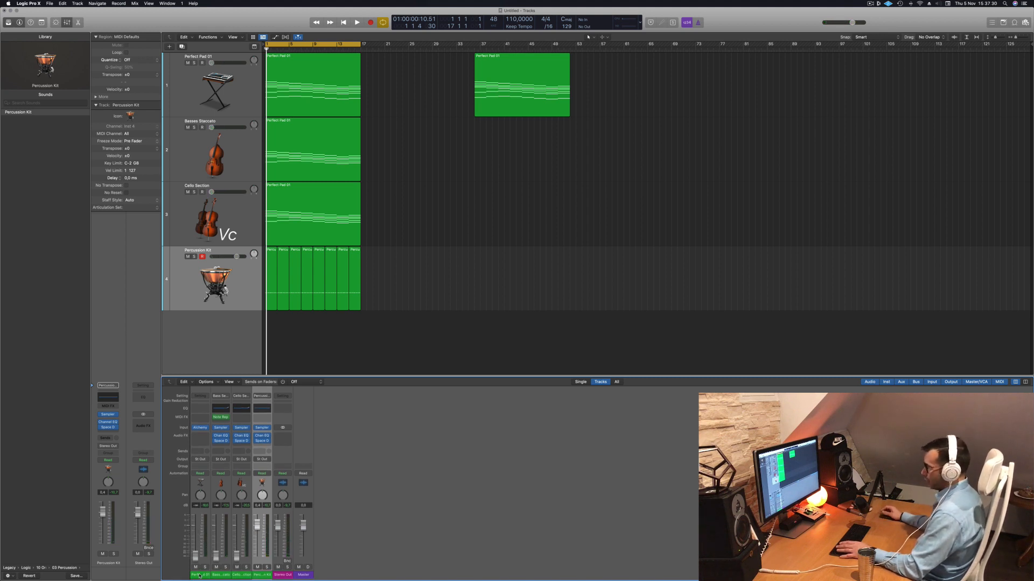
pyautogui.press('space')
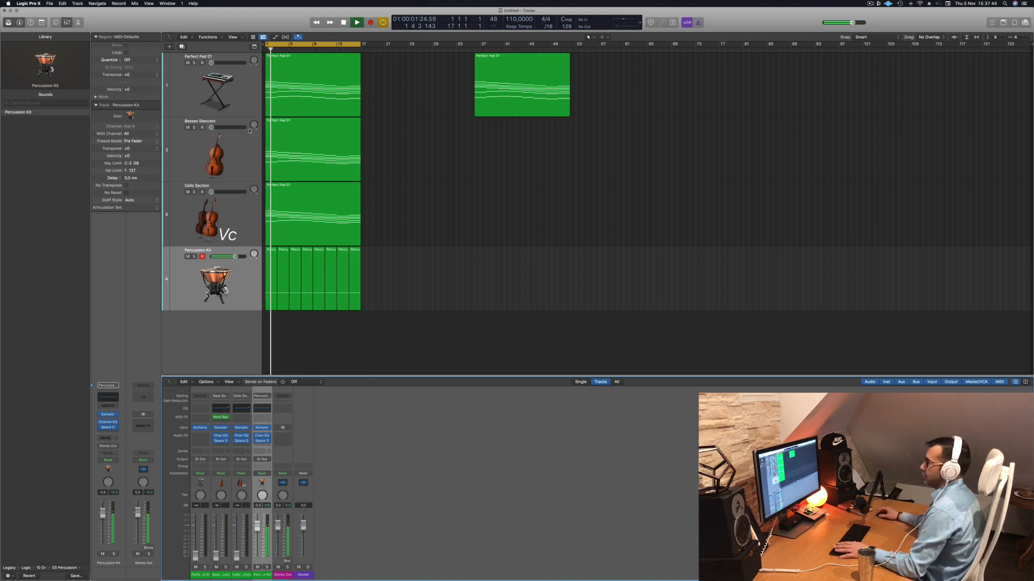
# - Bring the Basses Staccato and Cello Section back in by raising their faders slightly during playback
pyautogui.click(244, 209)
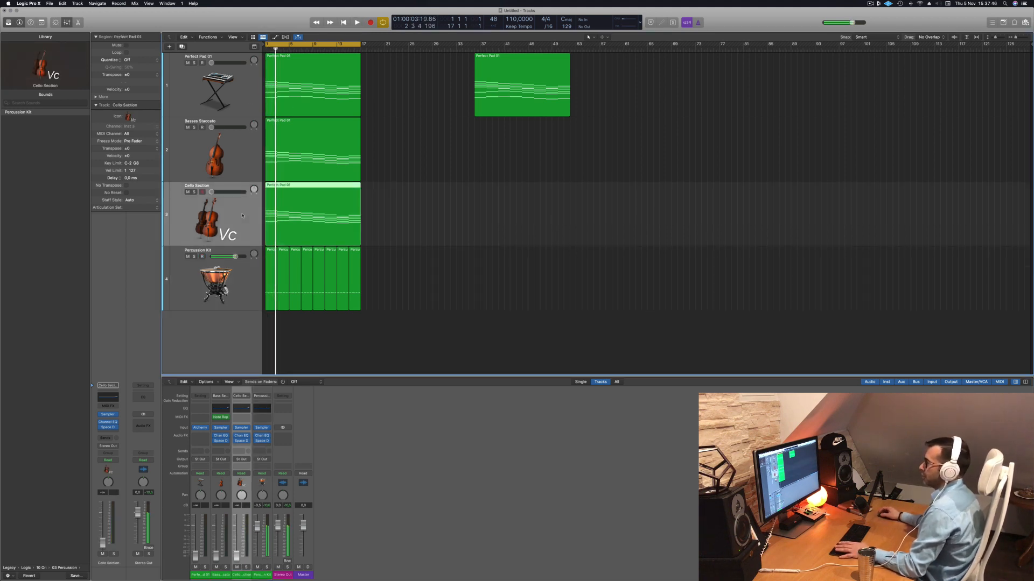
pyautogui.click(217, 450)
pyautogui.moveTo(215, 558); pyautogui.dragTo(214, 555)
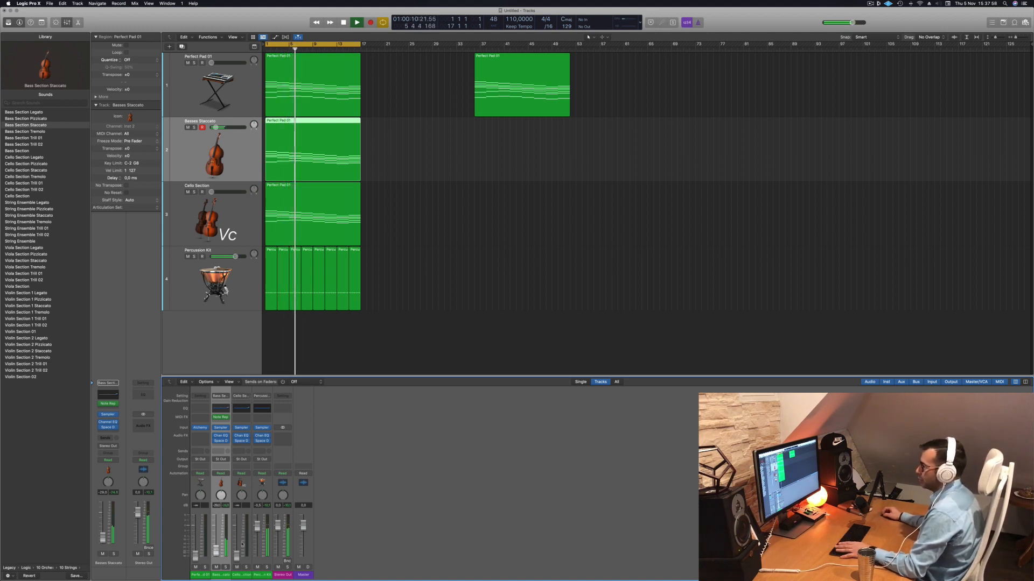
pyautogui.moveTo(236, 556); pyautogui.dragTo(238, 549)
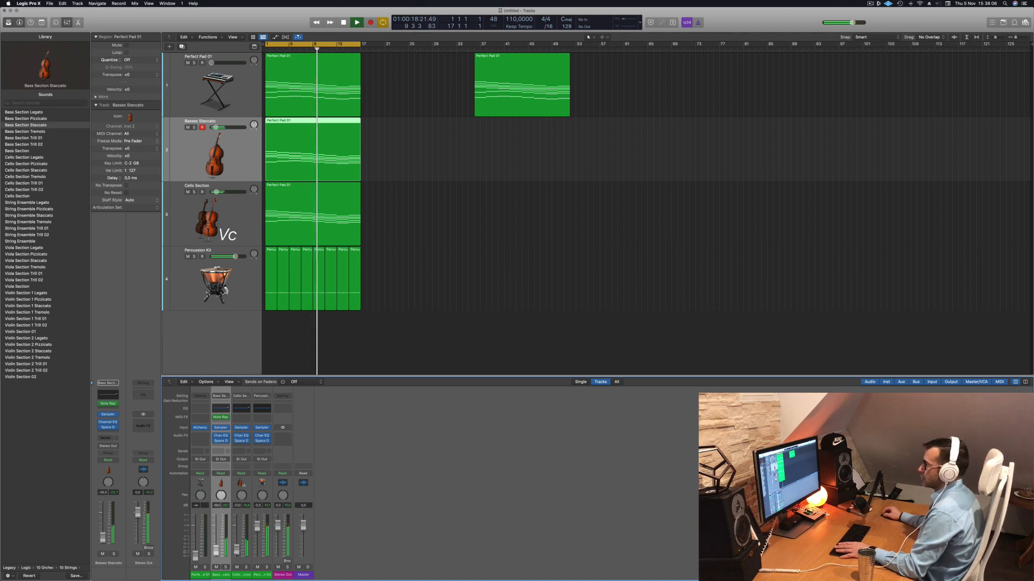
# - Restart playback, raise the Perfect Pad's volume and lower the Percussion Kit's volume slightly to balance the mix
pyautogui.press('Return')
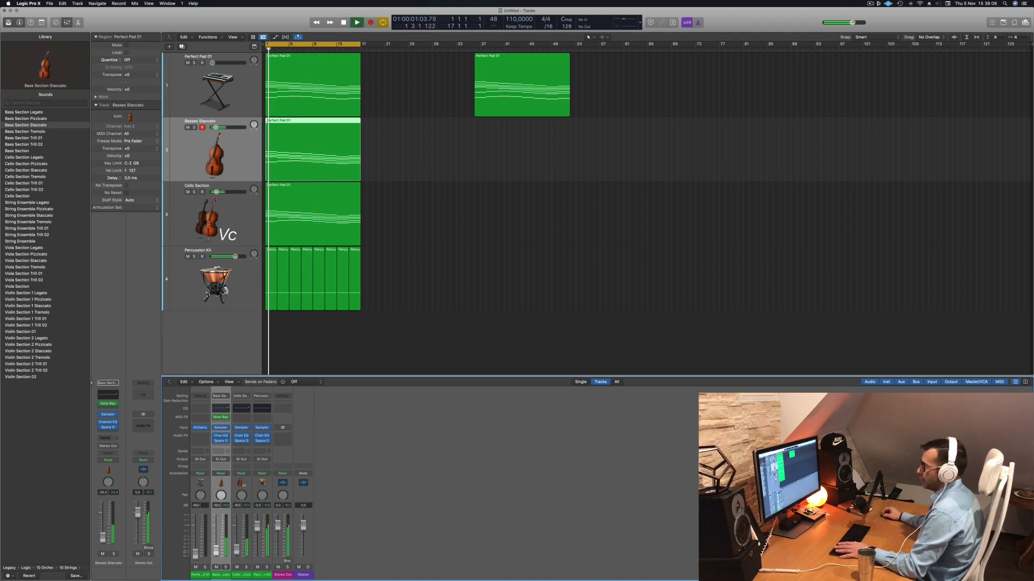
pyautogui.moveTo(200, 544); pyautogui.dragTo(196, 542)
pyautogui.click(380, 511)
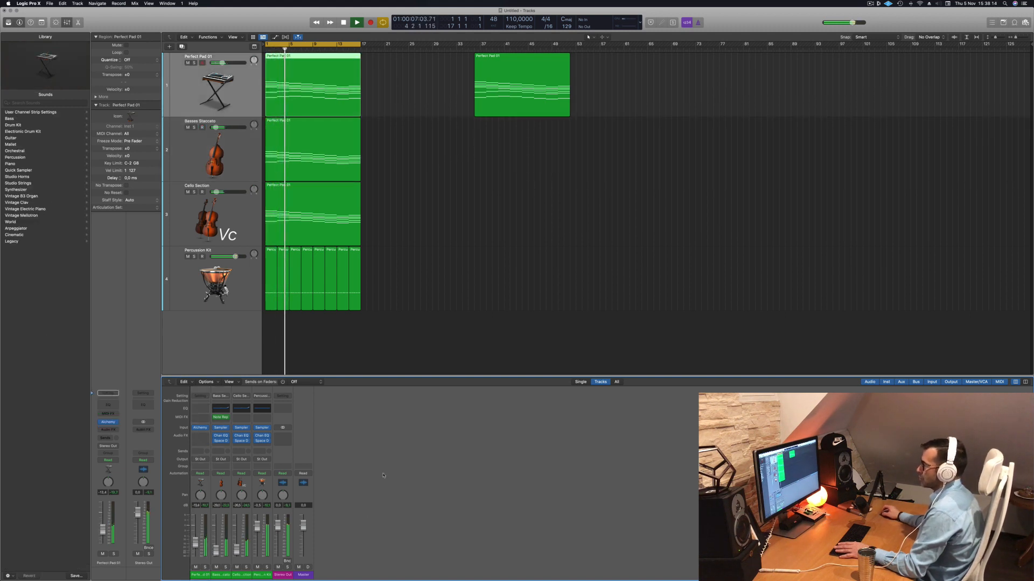
pyautogui.moveTo(235, 257); pyautogui.dragTo(230, 256)
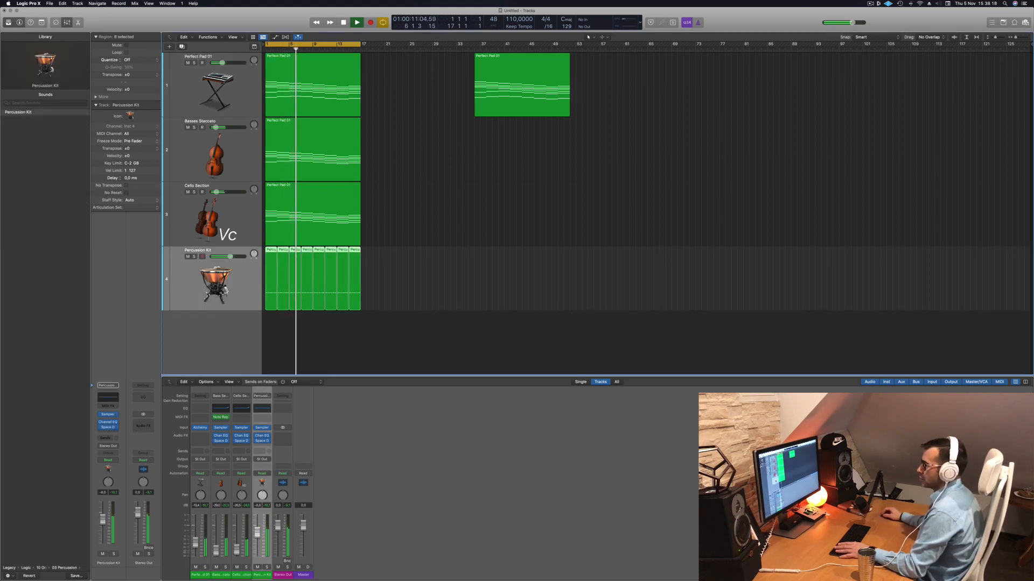
pyautogui.moveTo(103, 521); pyautogui.dragTo(103, 522)
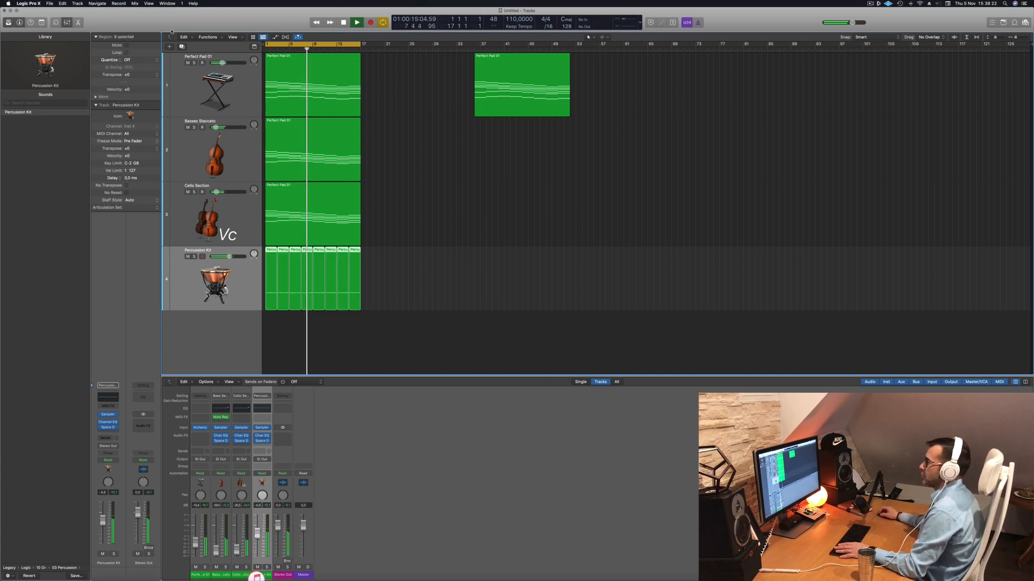
# - Examine the notes of the first Percussion Kit region in the Piano Roll and play from the start
pyautogui.click(264, 253)
pyautogui.click(267, 252)
pyautogui.press('p')
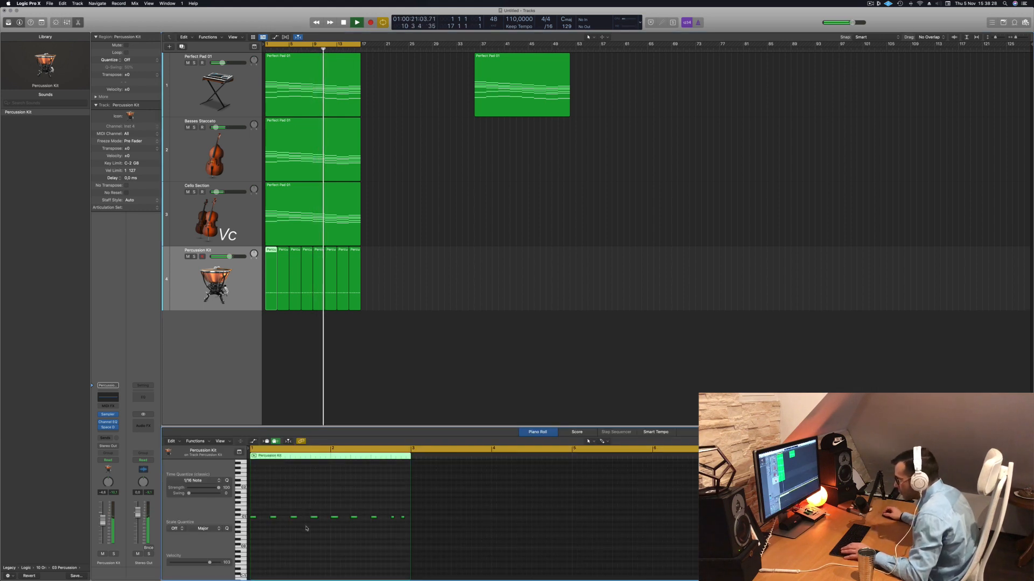
pyautogui.press('space')
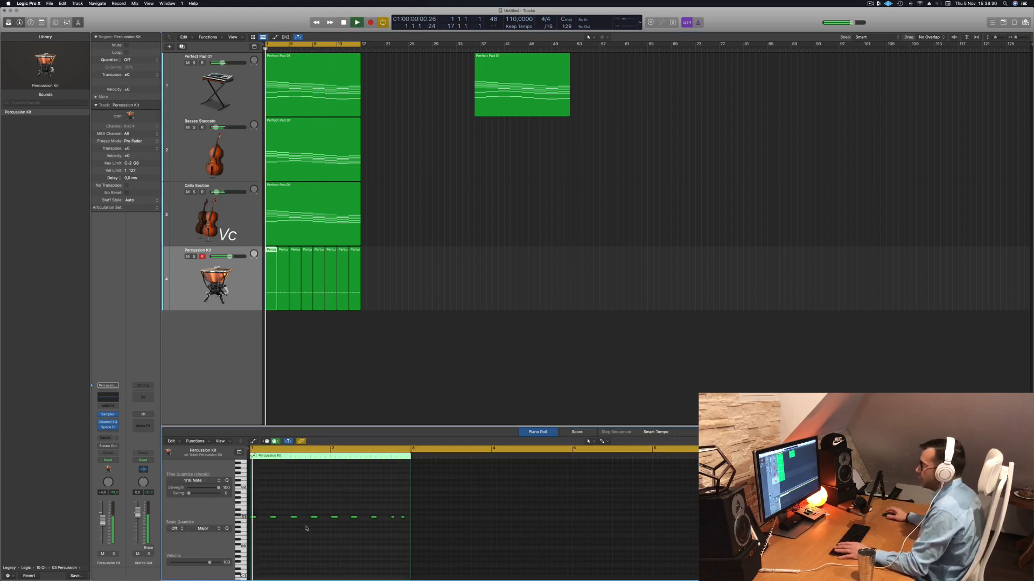
pyautogui.press('space')
# - Duplicate the Percussion Kit track and load Timpani Tremolo Crescendo from the Orchestral, Tuned Percussion sounds on it
pyautogui.click(193, 273)
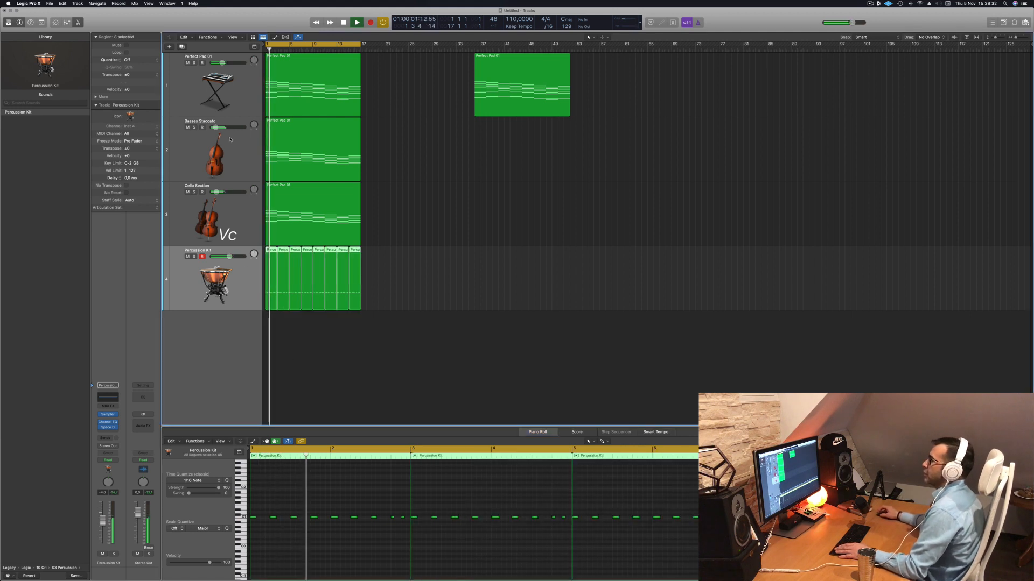
pyautogui.click(182, 47)
pyautogui.press('Return')
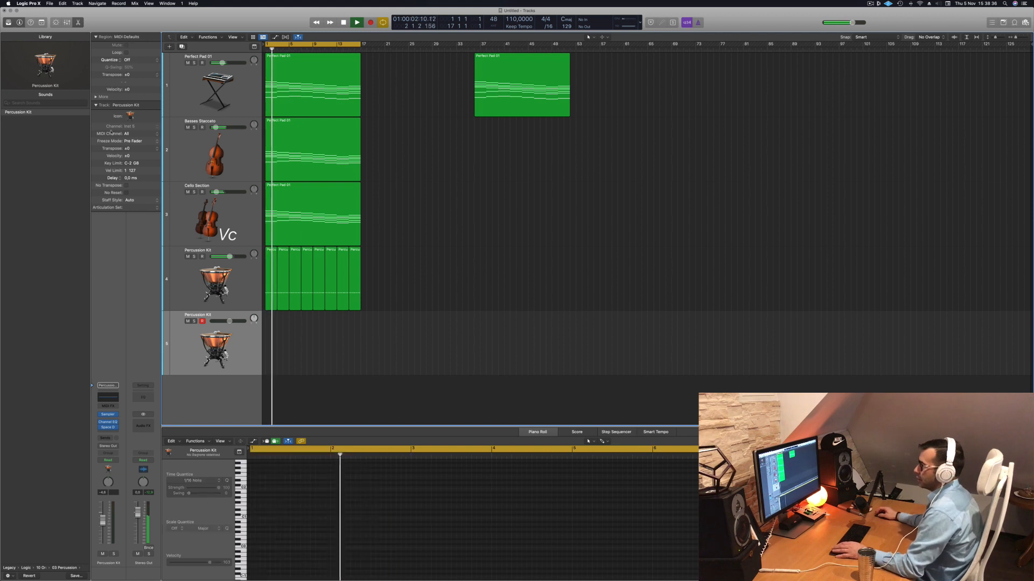
pyautogui.click(69, 568)
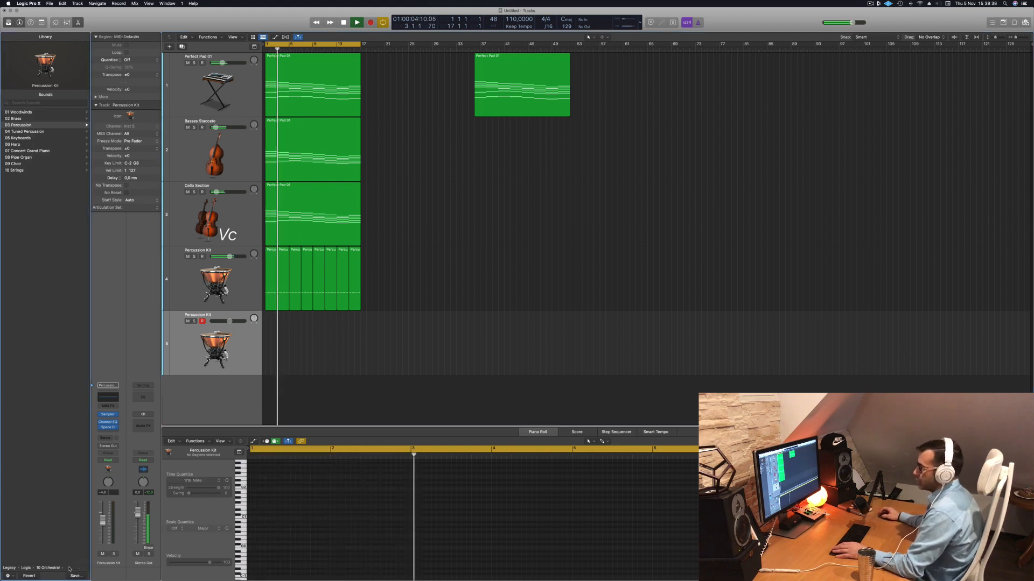
pyautogui.click(31, 131)
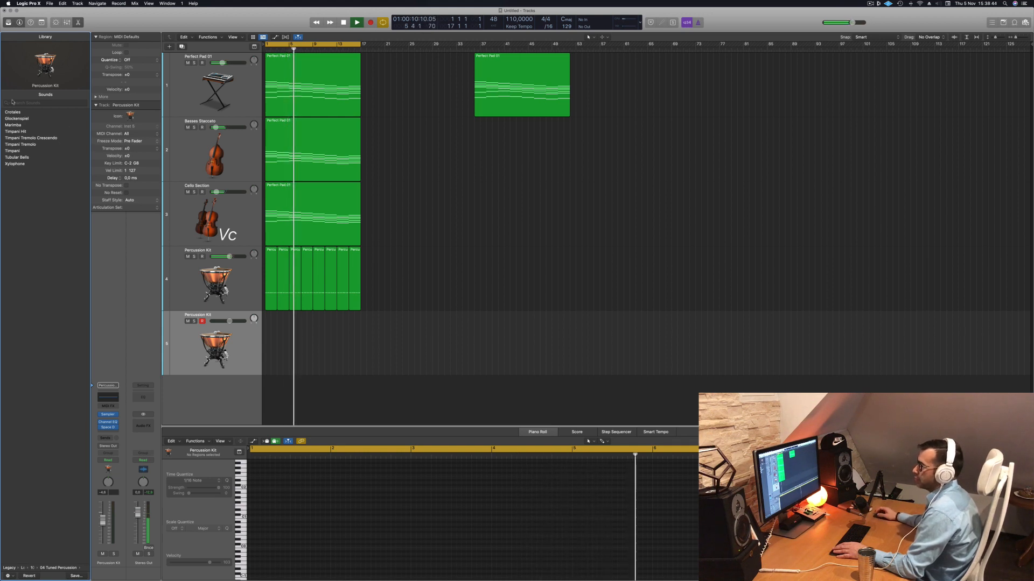
pyautogui.click(32, 137)
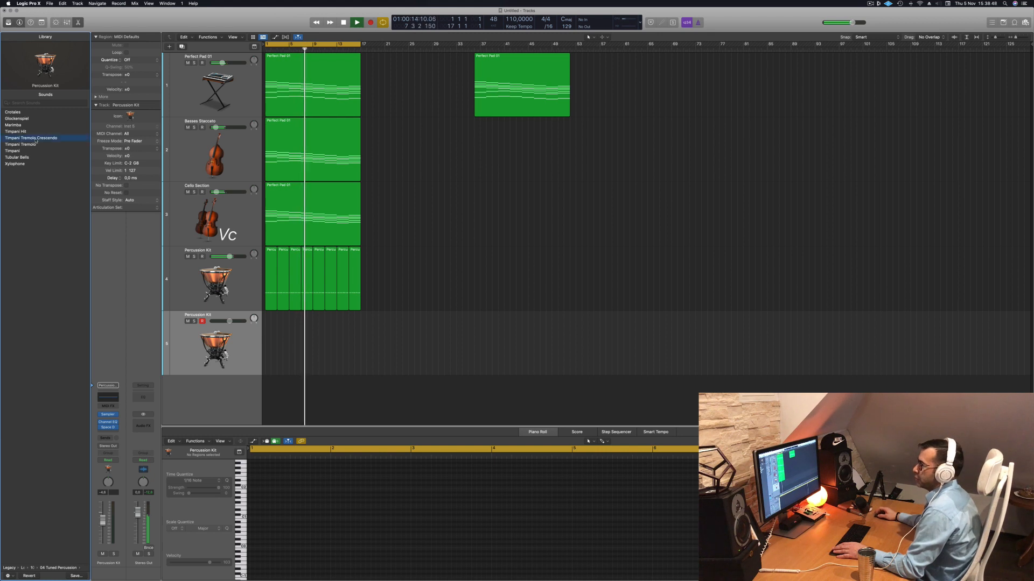
# - Copy the first Percussion Kit region onto the Timpani Tremolo Crescendo track and delete all its notes except the first
pyautogui.moveTo(271, 286); pyautogui.dragTo(271, 339)
pyautogui.press('Return')
pyautogui.press('space')
pyautogui.moveTo(272, 513); pyautogui.dragTo(424, 527)
pyautogui.press('space')
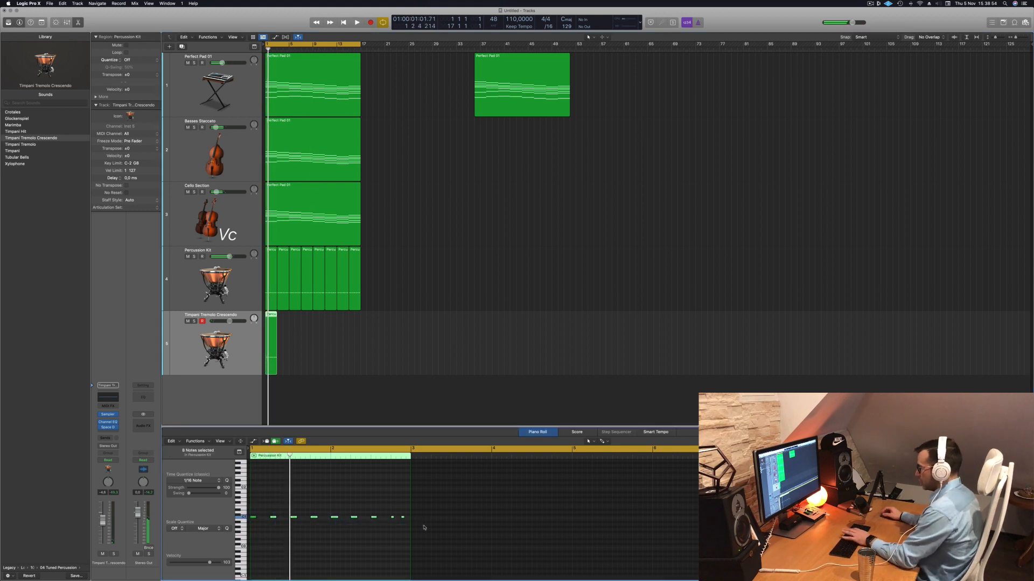
pyautogui.press('Return')
pyautogui.press('space')
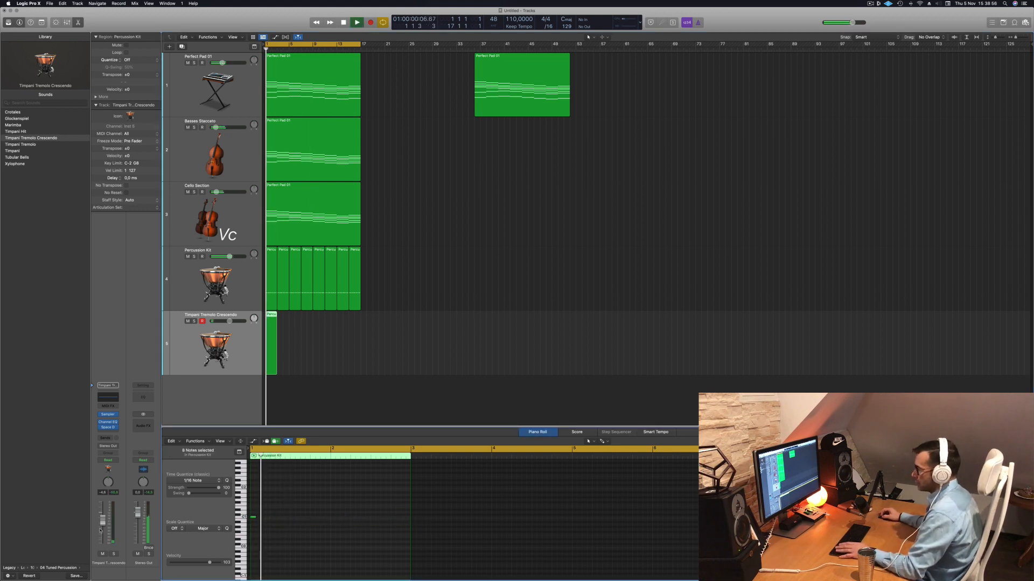
# - Stretch the remaining timpani note across almost the whole two-bar region and lower the track's volume
pyautogui.moveTo(254, 517); pyautogui.dragTo(405, 523)
pyautogui.press('space')
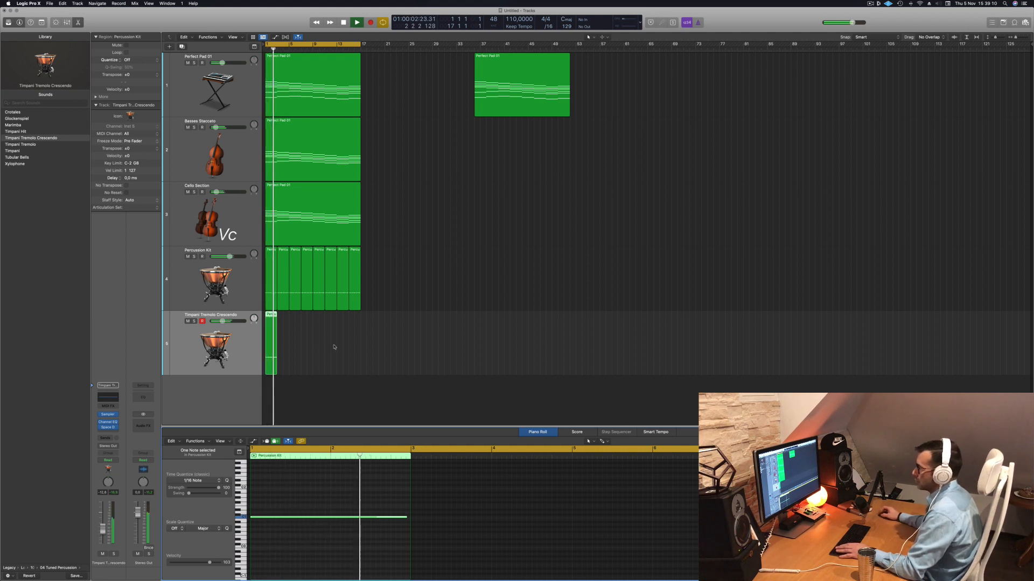
pyautogui.scroll(2, 346, 335)
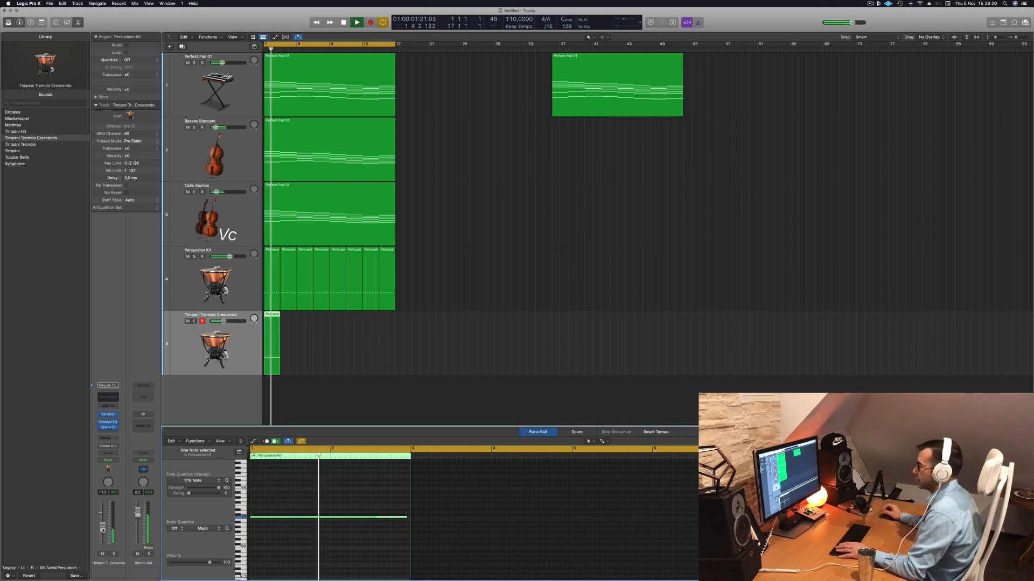
# - Copy the two-bar timpani region along the track up to bar 17 and play it from the start
pyautogui.moveTo(272, 322); pyautogui.dragTo(337, 319)
pyautogui.click(233, 347)
pyautogui.press('Return')
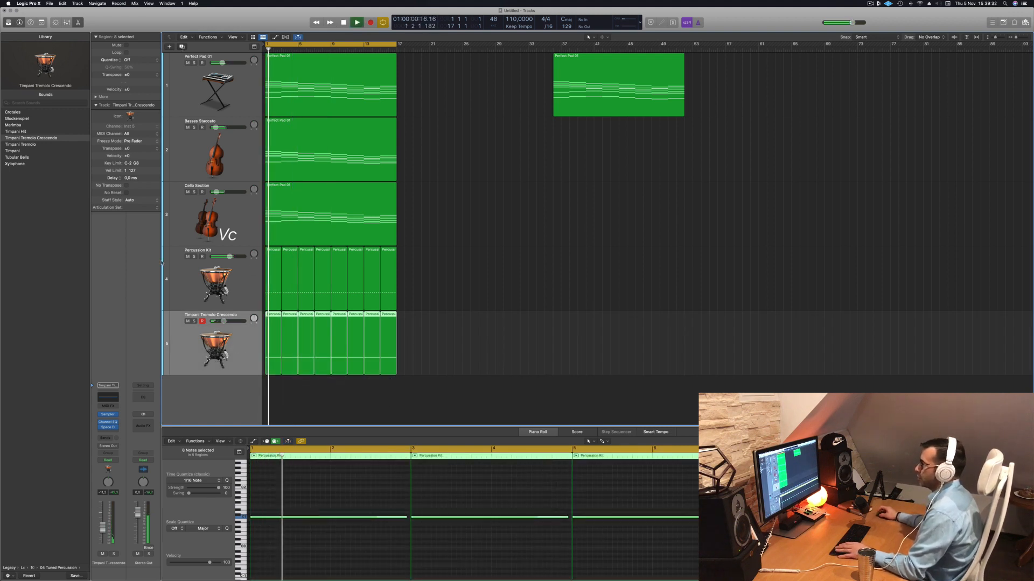
# - Duplicate the timpani track, copy the first timpani region onto the new track and load the Crotales sound
pyautogui.press('super+d')
pyautogui.click(270, 345)
pyautogui.press('space')
pyautogui.scroll(-2, 409, 343)
pyautogui.press('Return')
pyautogui.moveTo(268, 332); pyautogui.dragTo(268, 389)
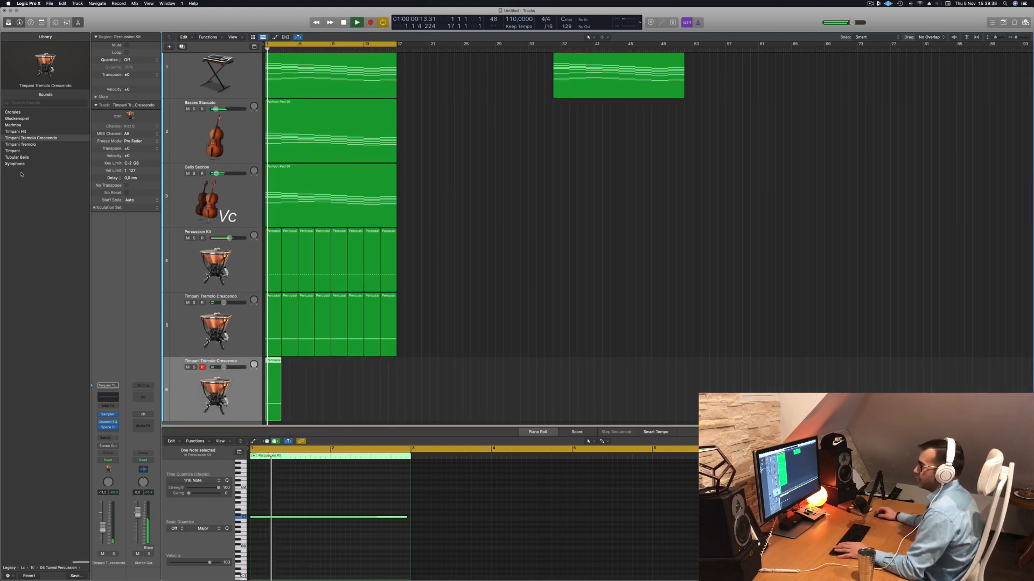
pyautogui.click(14, 113)
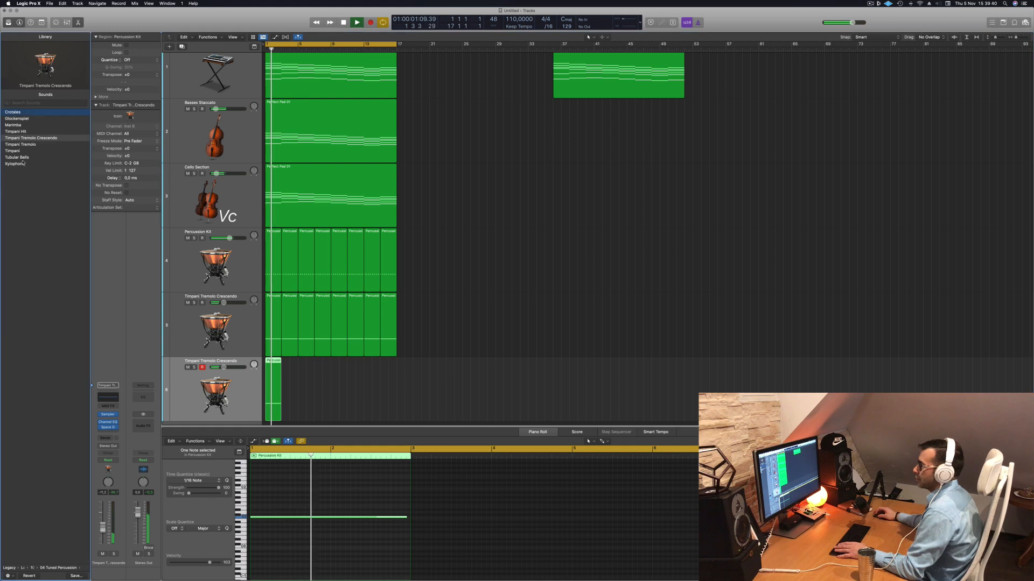
pyautogui.press('Return')
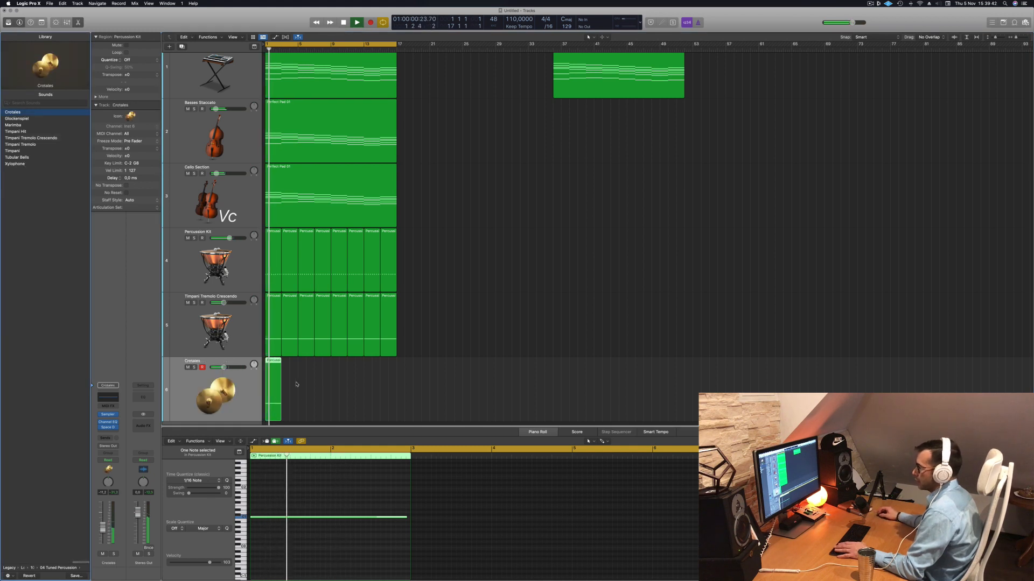
# - Transpose the long note in the Crotales region down one octave and move the region to start midway through bar 2
pyautogui.click(344, 533)
pyautogui.press('space')
pyautogui.hotkey('alt', 'shift', 'Down')
pyautogui.hotkey('alt', 'shift', 'Down')
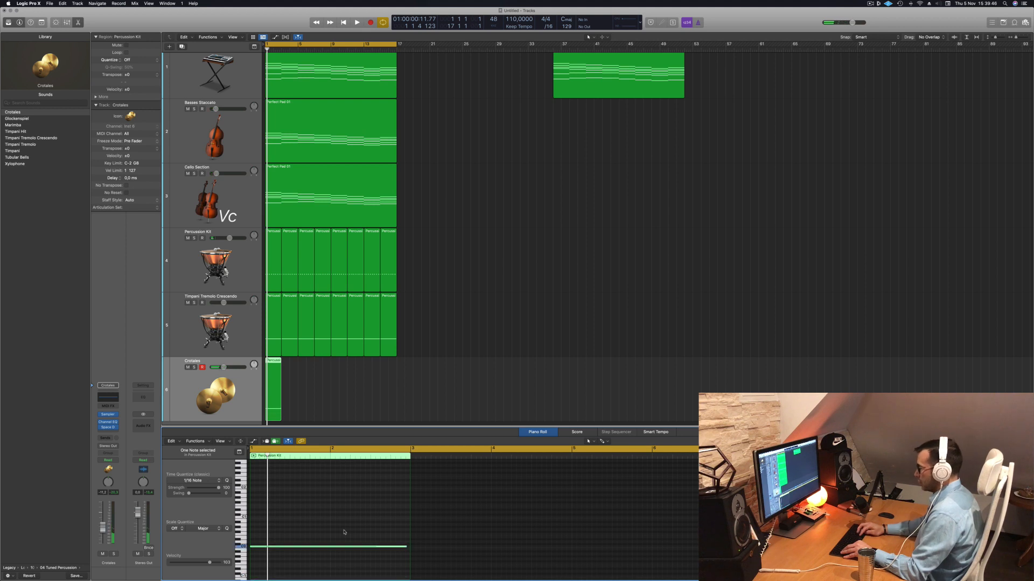
pyautogui.hotkey('alt', 'shift', 'Up')
pyautogui.press('space')
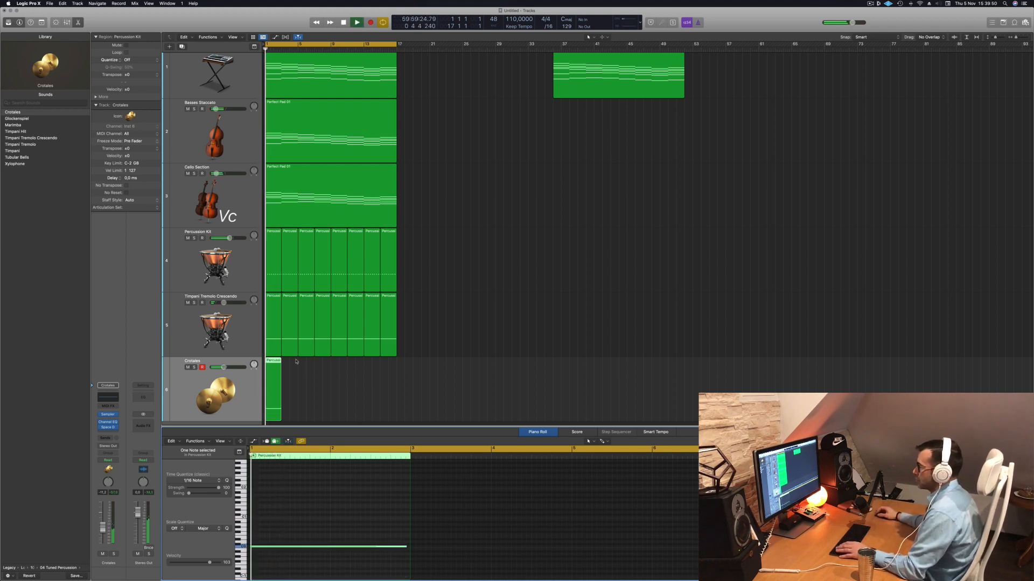
pyautogui.moveTo(275, 362); pyautogui.dragTo(286, 362)
# - Try the Xylophone sound on the Crotales track and load the Timpani sound instead
pyautogui.hscroll(5, 320, 371)
pyautogui.hscroll(-2, 335, 370)
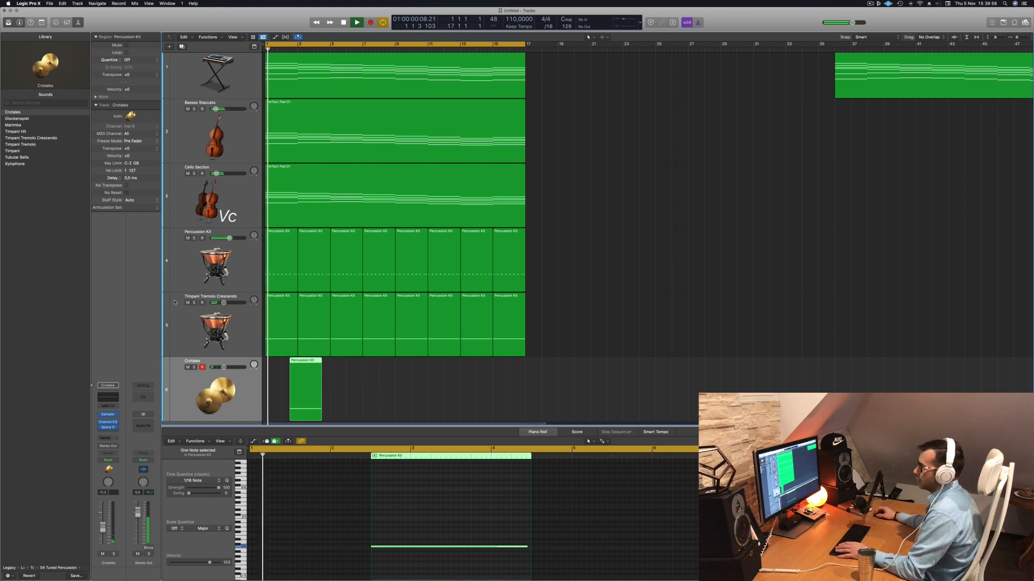
pyautogui.click(16, 157)
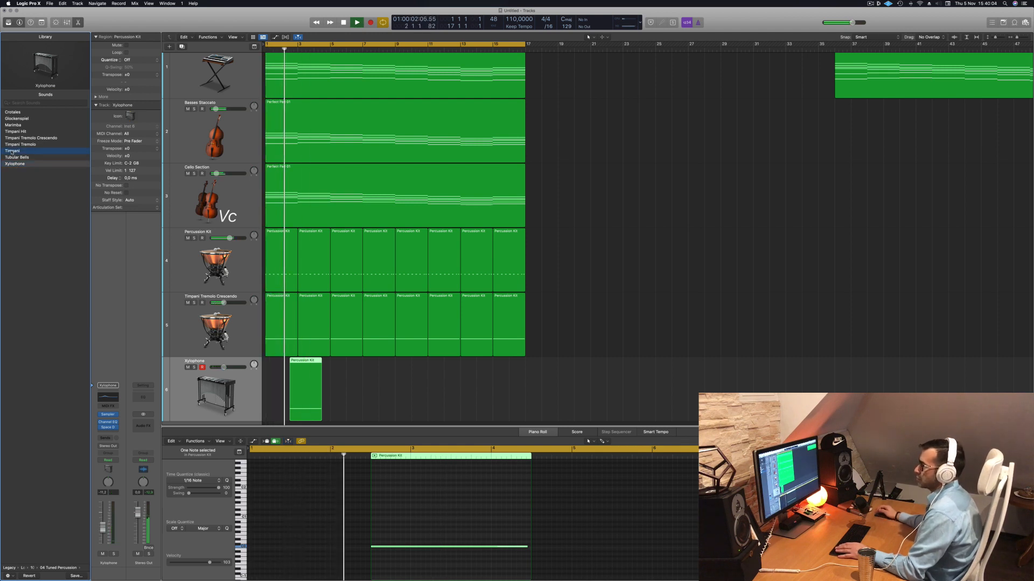
pyautogui.click(12, 151)
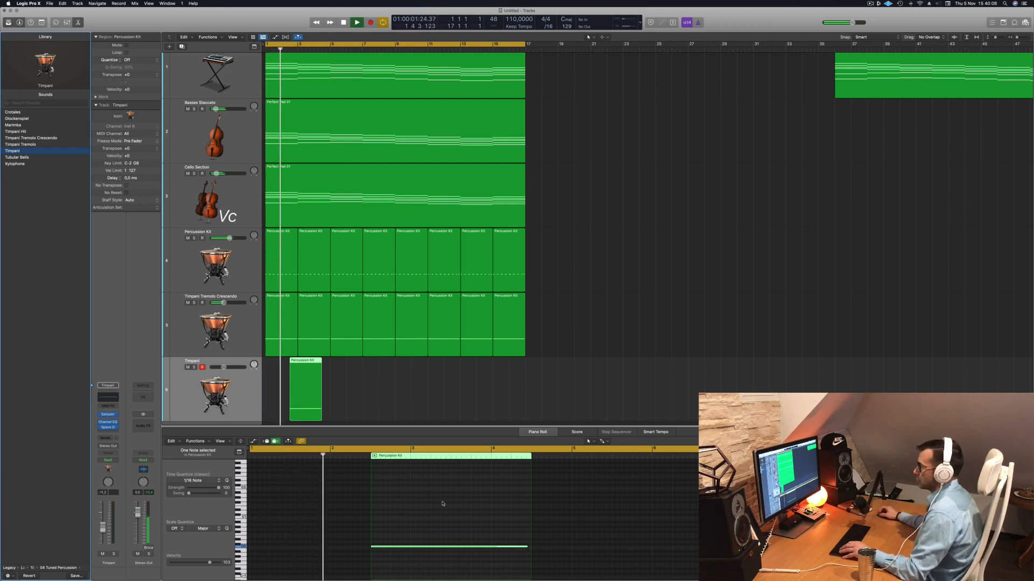
# - Shorten the long note in the Timpani region to a brief hit at the region's start
pyautogui.press('space')
pyautogui.press('space')
pyautogui.moveTo(527, 547); pyautogui.dragTo(375, 555)
pyautogui.scroll(5, 393, 557)
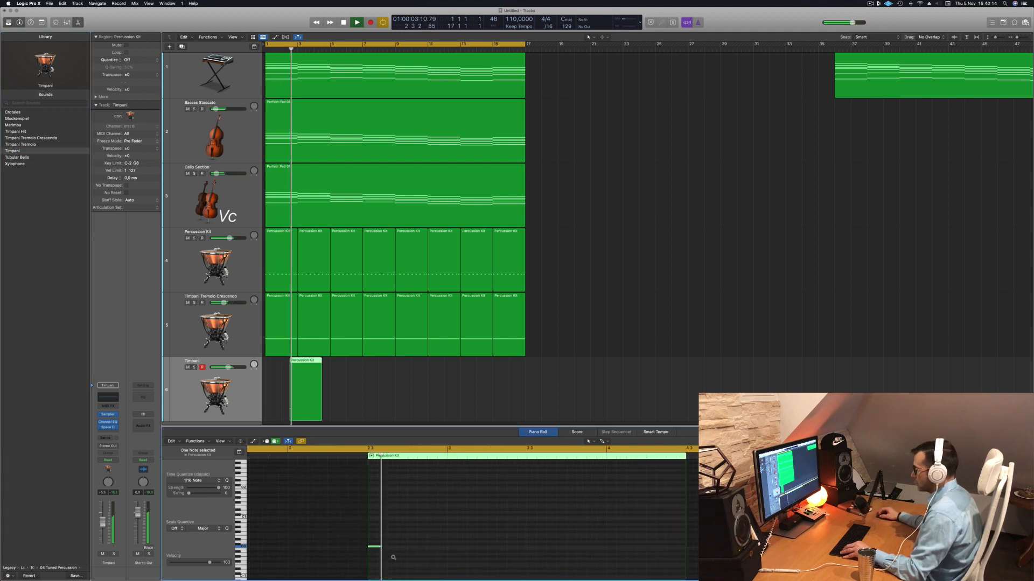
# - Copy the brief Timpani hit within the region to make a run of four short, evenly spaced notes
pyautogui.press('space')
pyautogui.press('space')
pyautogui.moveTo(499, 549); pyautogui.dragTo(561, 547)
pyautogui.press('space')
pyautogui.press('space')
# - Copy the two-bar Timpani region repeatedly along its track and remove the part that extends past bar 17
pyautogui.scroll(-3, 576, 546)
pyautogui.press('space')
pyautogui.press('space')
pyautogui.moveTo(311, 361); pyautogui.dragTo(373, 382)
pyautogui.moveTo(447, 377)
pyautogui.mouseDown()
pyautogui.moveTo(294, 384)
pyautogui.moveTo(429, 372)
pyautogui.mouseUp()
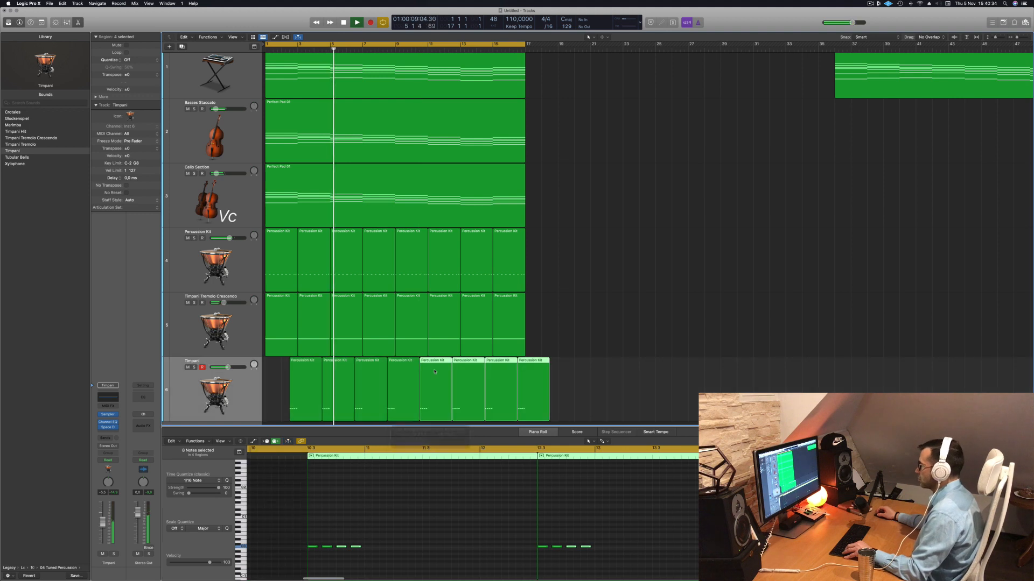
pyautogui.keyDown('super'); pyautogui.doubleClick(525, 362); pyautogui.keyUp('super')
pyautogui.press('Delete')
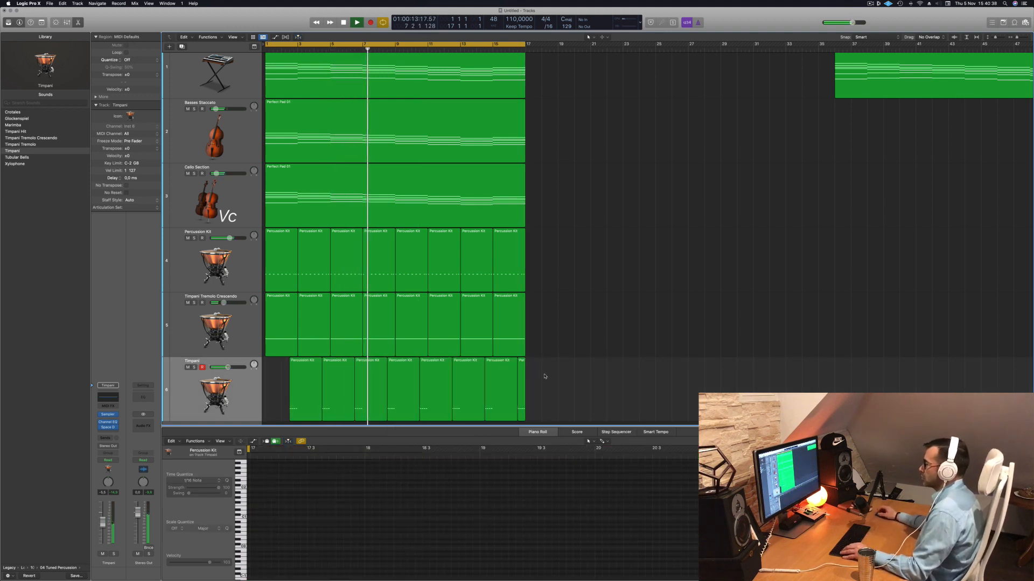
pyautogui.click(239, 391)
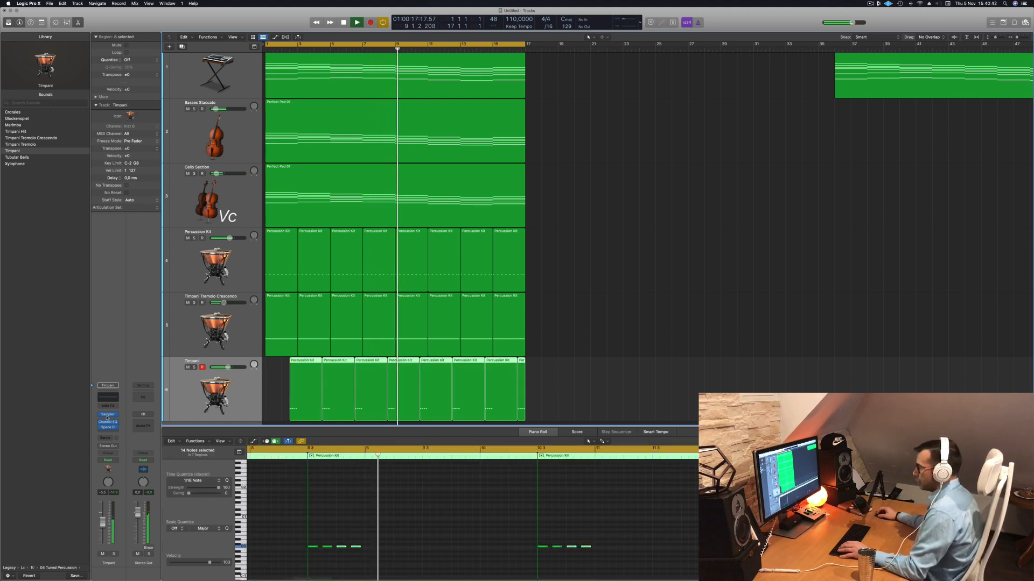
pyautogui.press('Up')
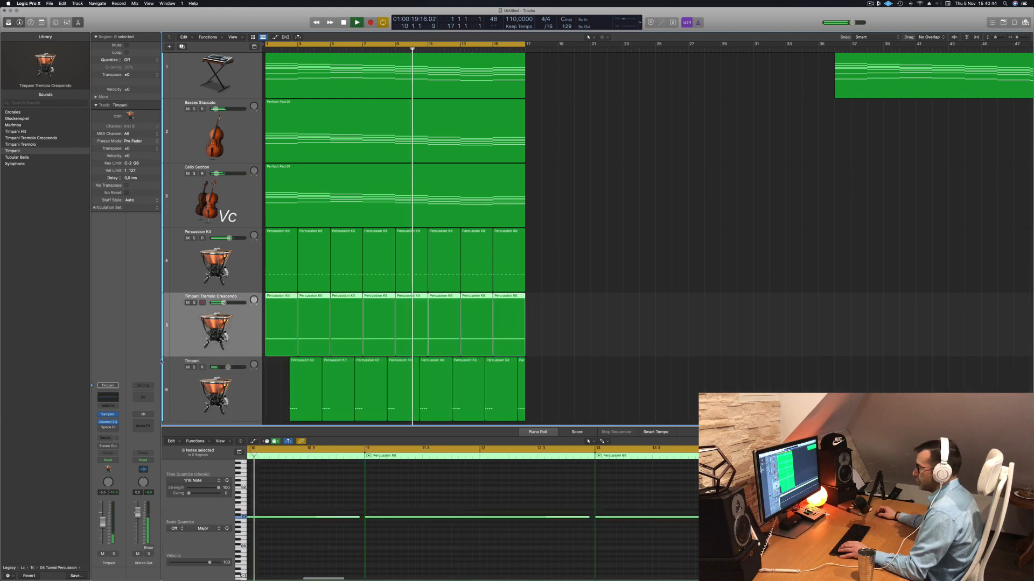
pyautogui.press('Up')
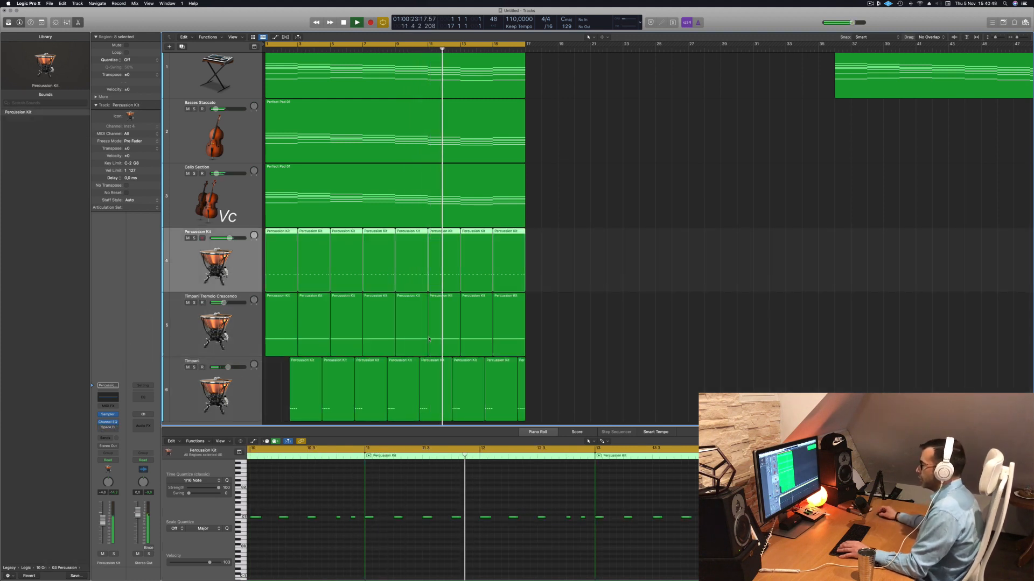
pyautogui.click(549, 322)
pyautogui.click(259, 393)
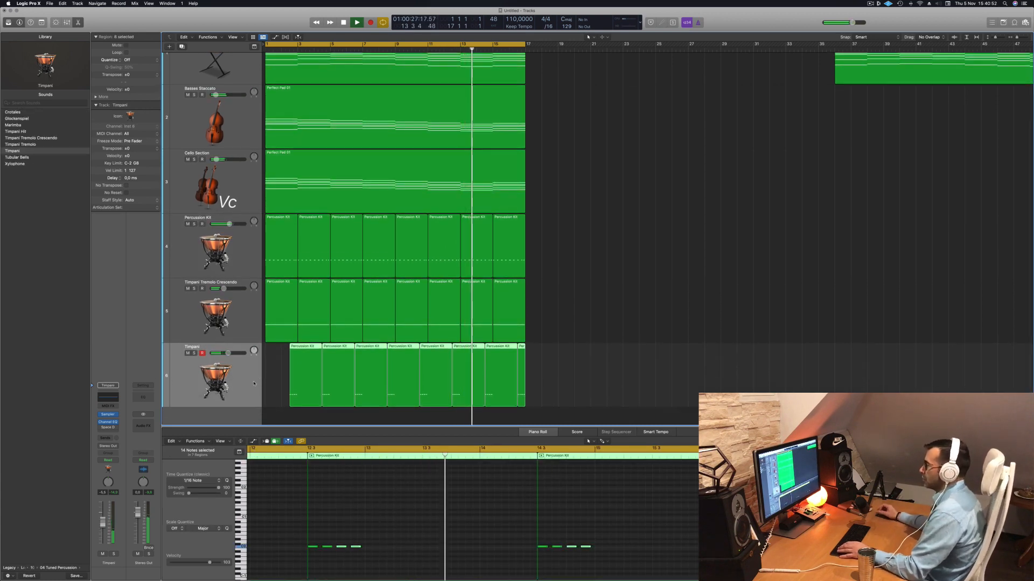
# - Duplicate the Percussion Kit track and copy its first two-bar region onto the new track
pyautogui.click(248, 257)
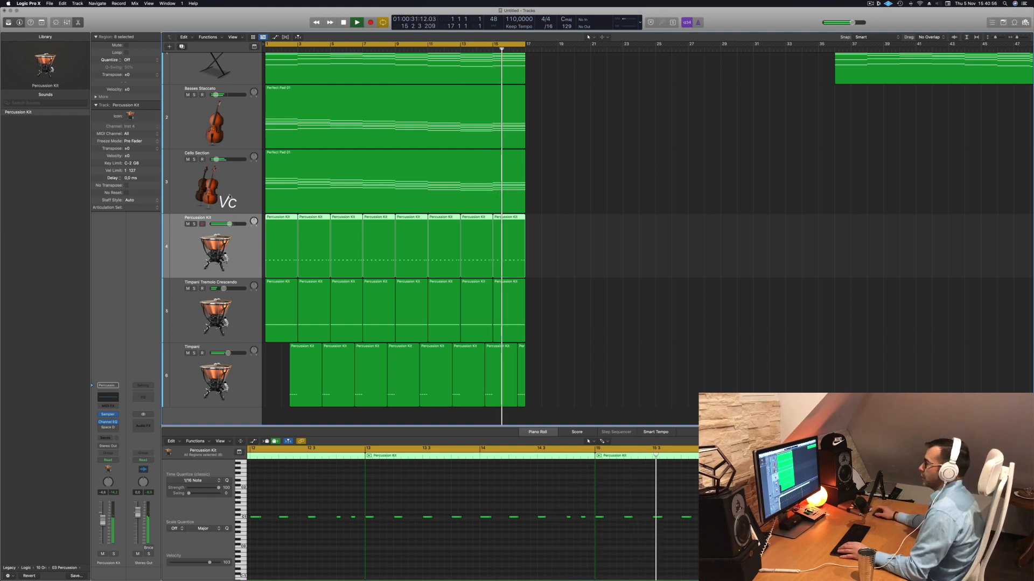
pyautogui.press('super+d')
pyautogui.click(281, 274)
pyautogui.moveTo(281, 274); pyautogui.dragTo(282, 312)
pyautogui.press('space')
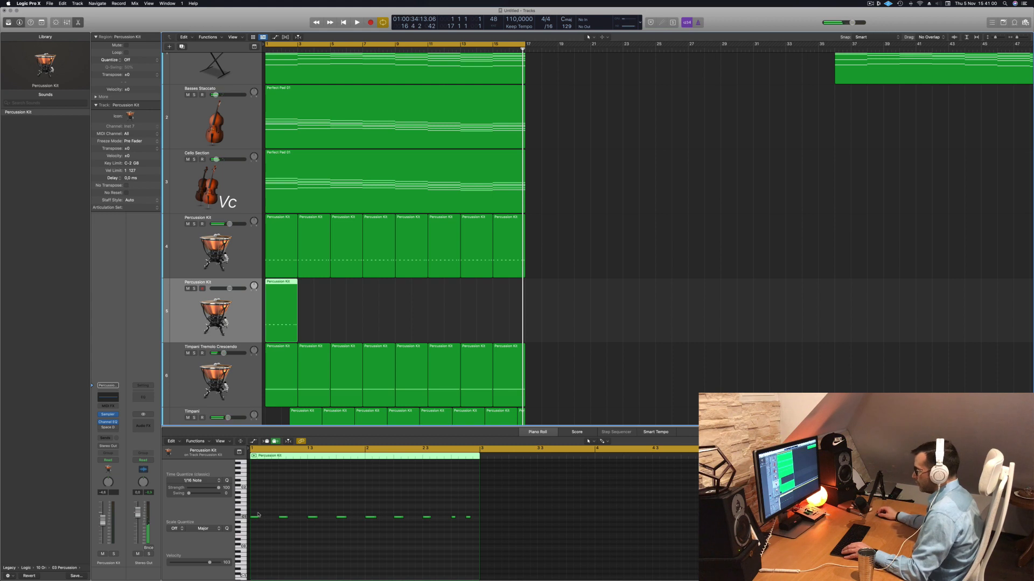
# - Shift the copied percussion region's notes an eighth note later and delete the next-to-last short note
pyautogui.moveTo(258, 516); pyautogui.dragTo(352, 530)
pyautogui.moveTo(430, 531); pyautogui.dragTo(430, 532)
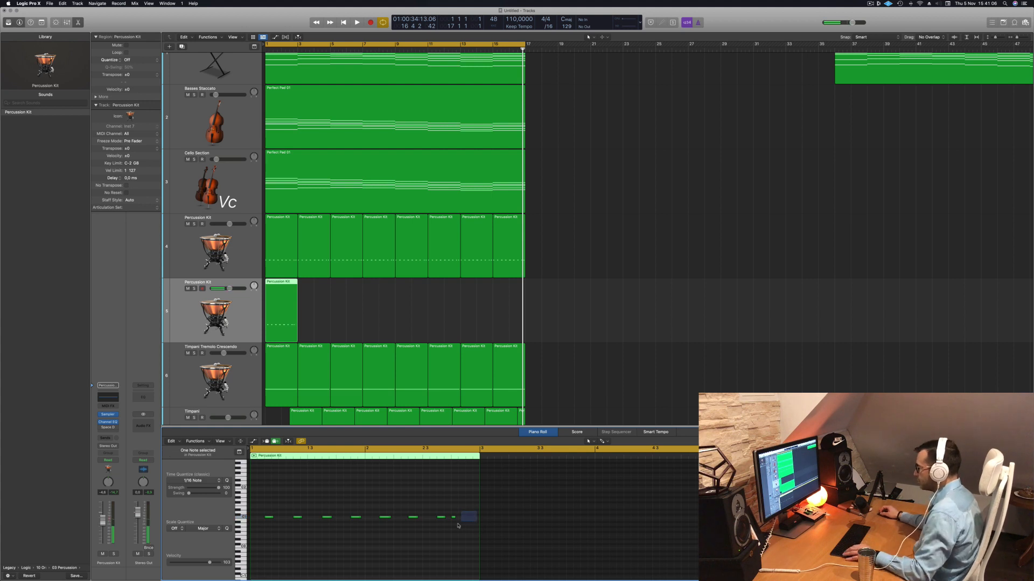
pyautogui.press('space')
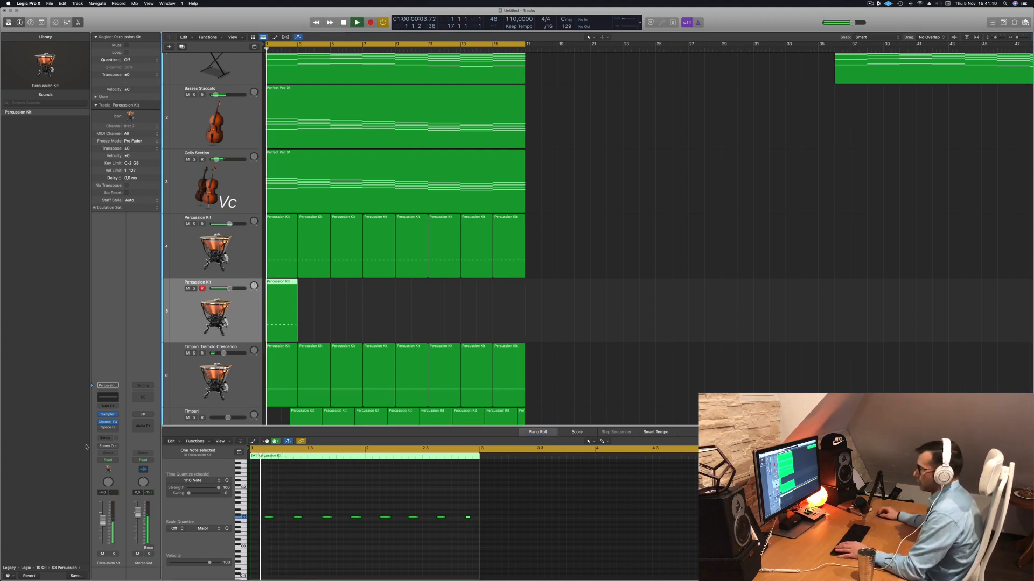
pyautogui.press('space')
# - Raise the pitch of all notes in the copied region slightly, lower the track's volume and duplicate the last short note just before itself
pyautogui.moveTo(259, 501); pyautogui.dragTo(558, 553)
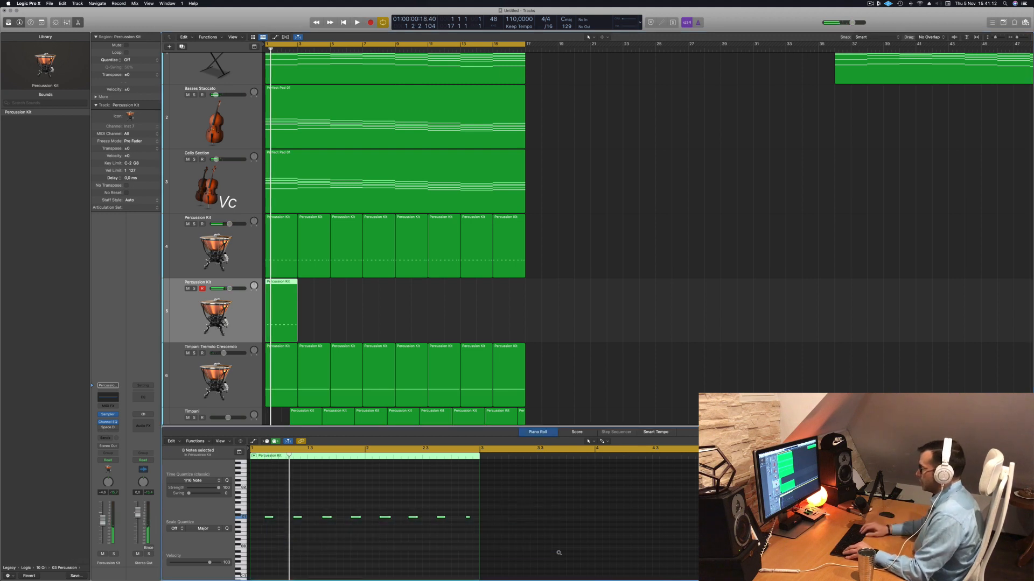
pyautogui.press('space')
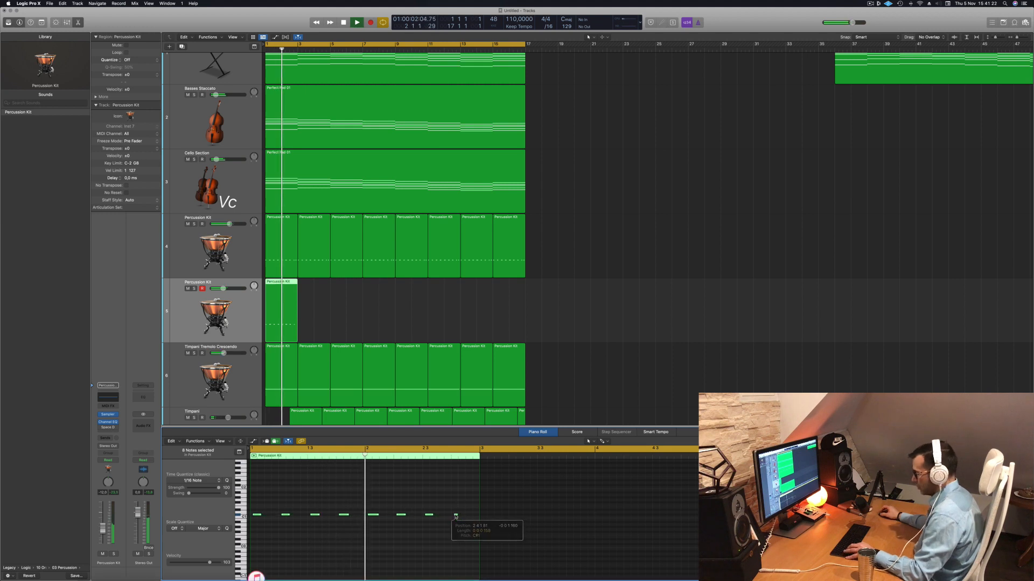
pyautogui.click(467, 512)
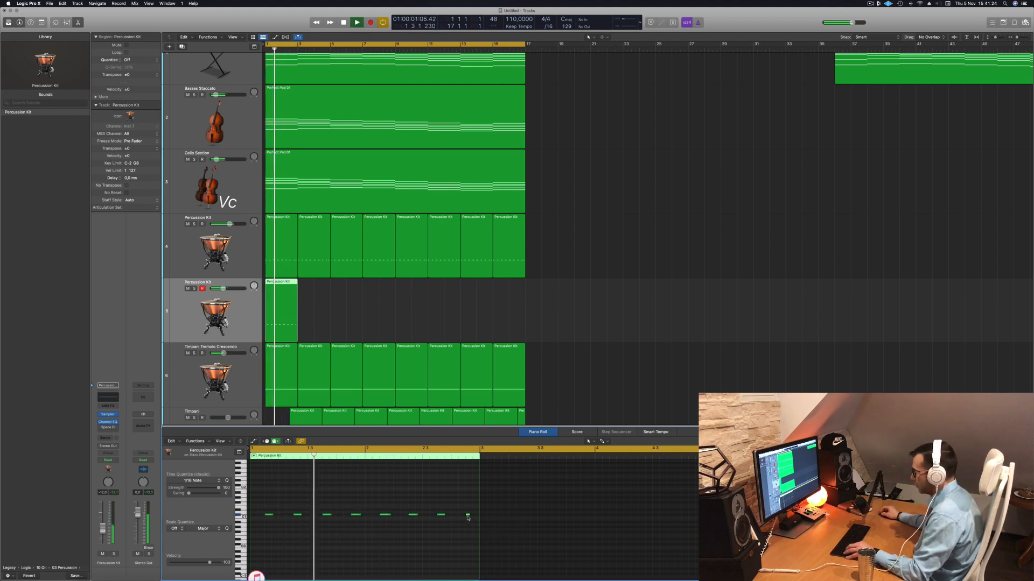
pyautogui.moveTo(468, 516); pyautogui.dragTo(455, 519)
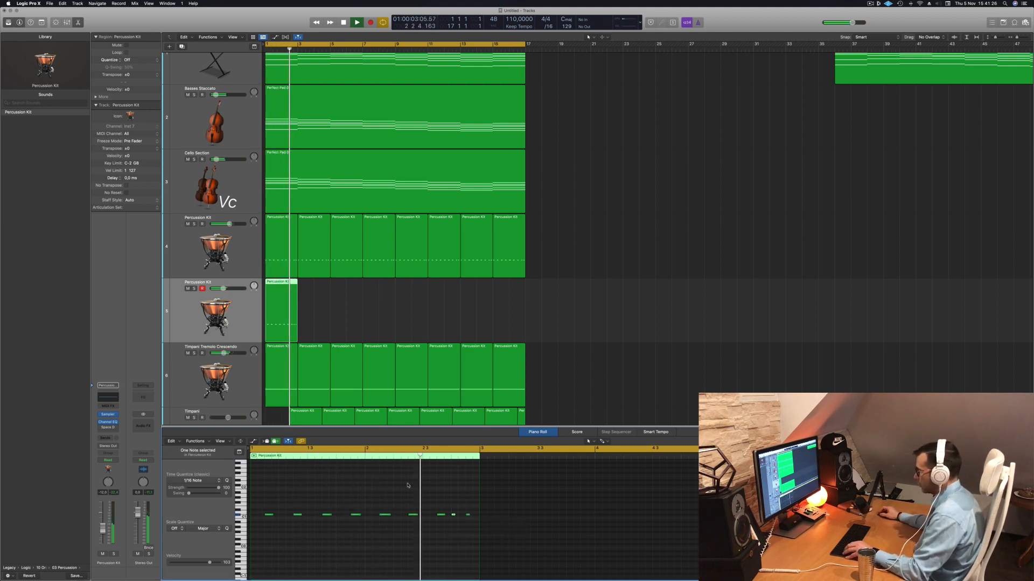
# - Copy the two-bar region along the second Percussion Kit track until it fills up to bar 17
pyautogui.press('super+Left')
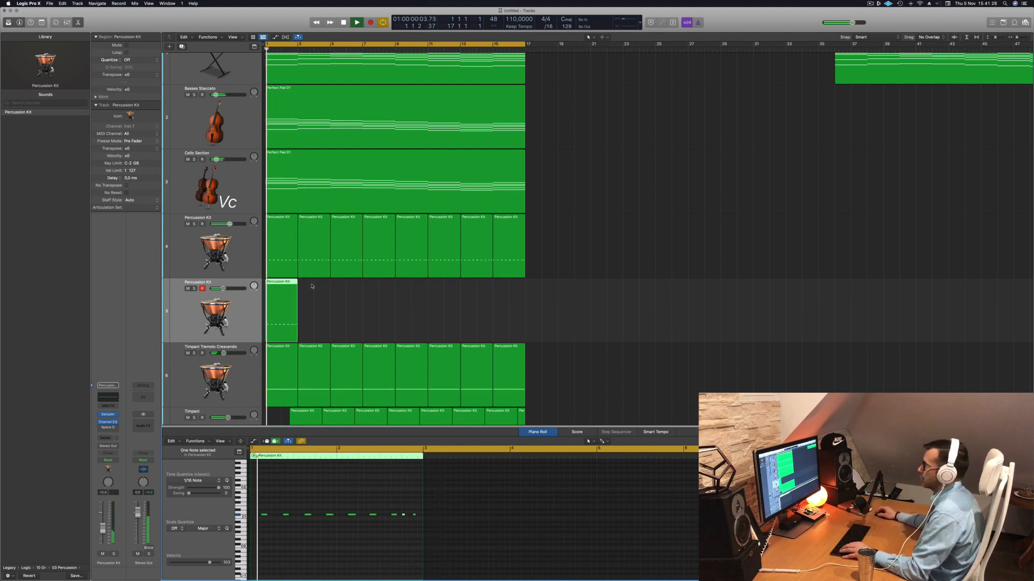
pyautogui.moveTo(286, 286); pyautogui.dragTo(341, 285)
pyautogui.keyDown('shift'); pyautogui.click(284, 291); pyautogui.keyUp('shift')
pyautogui.moveTo(414, 311)
pyautogui.mouseDown()
pyautogui.moveTo(277, 295)
pyautogui.moveTo(411, 299)
pyautogui.mouseUp()
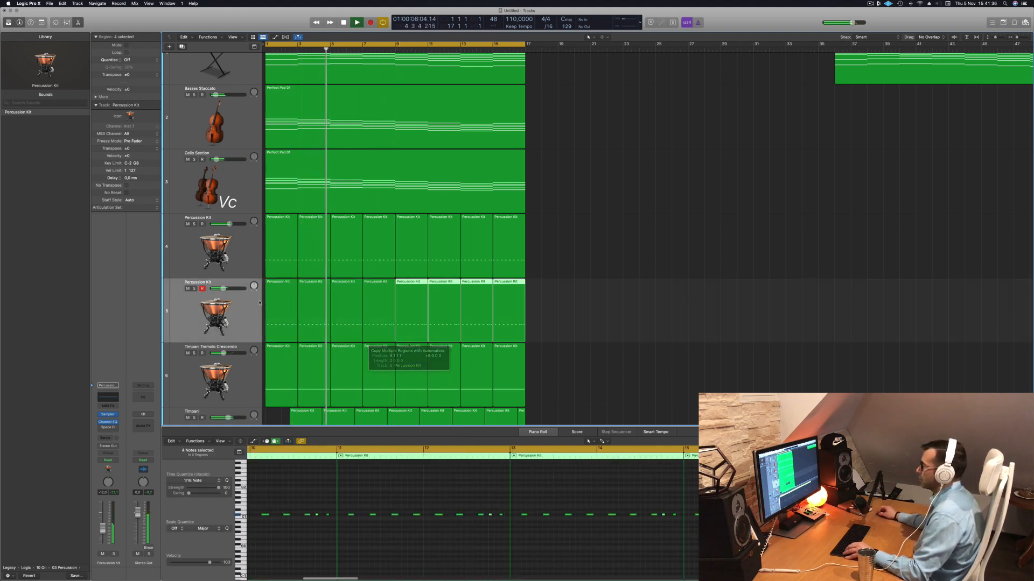
# - Select all notes in the second Percussion Kit track's regions and transpose them up a few semitones during playback
pyautogui.press('space')
pyautogui.press('space')
pyautogui.scroll(-3, 361, 544)
pyautogui.click(383, 548)
pyautogui.press('super+a')
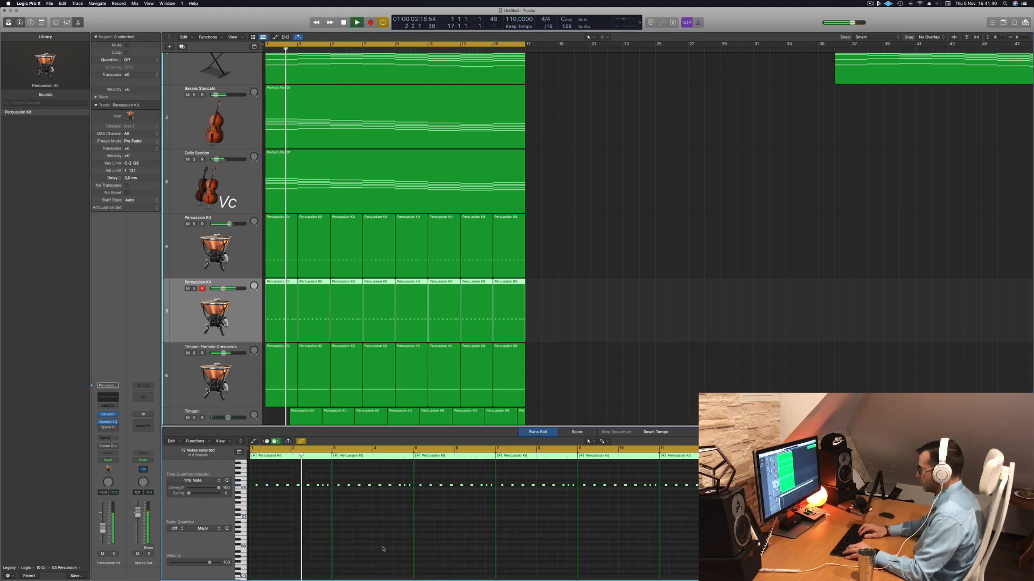
pyautogui.hotkey('alt', 'Up')
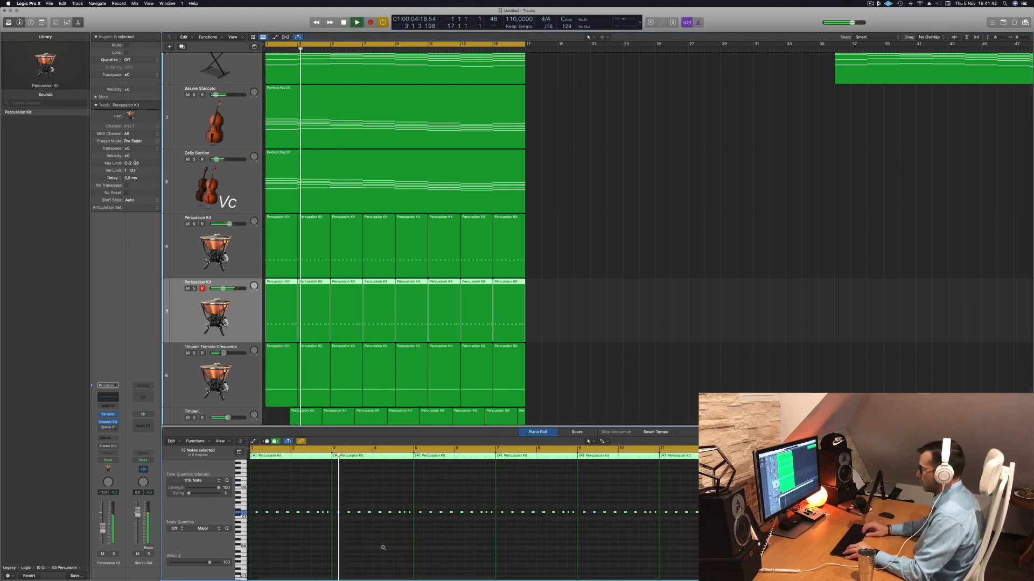
pyautogui.hotkey('alt', 'Up')
pyautogui.hotkey('alt', 'Up')
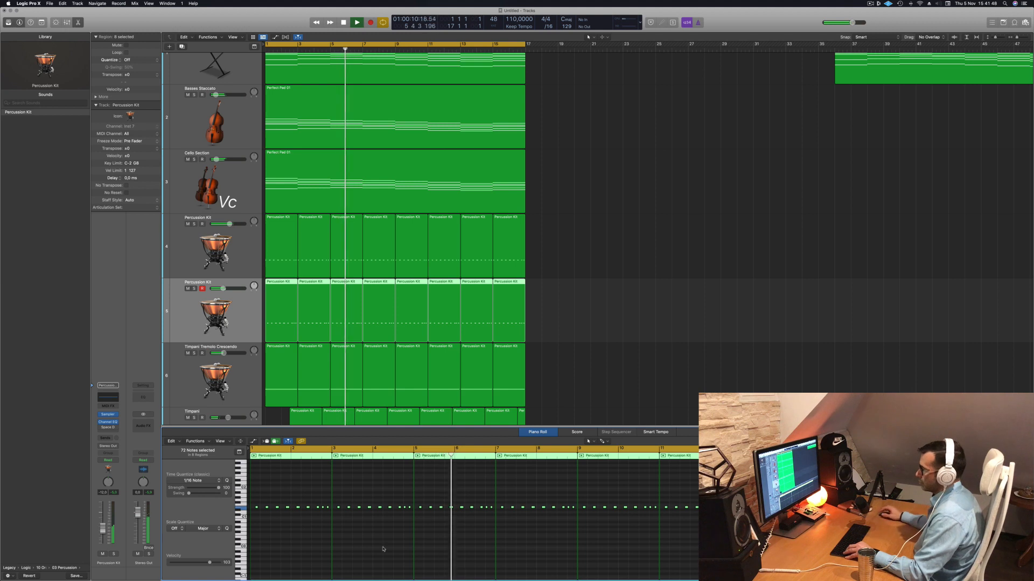
pyautogui.press('Return')
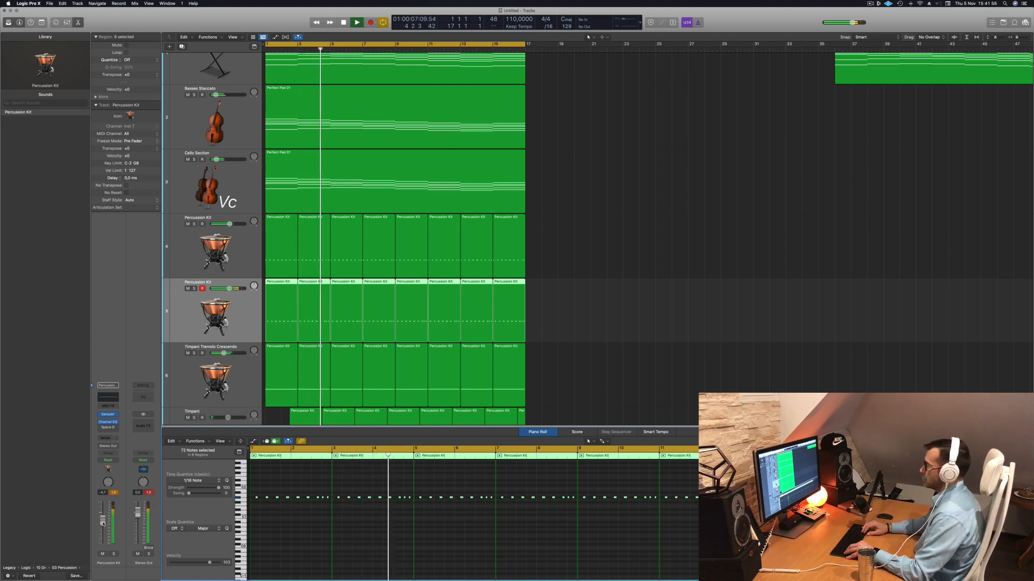
# - Transpose the second Percussion Kit track's notes back down a few semitones and replay from the start
pyautogui.hotkey('alt', 'Down')
pyautogui.hotkey('alt', 'Down')
pyautogui.hotkey('alt', 'Down')
pyautogui.hotkey('alt', 'Down')
pyautogui.hotkey('alt', 'Down')
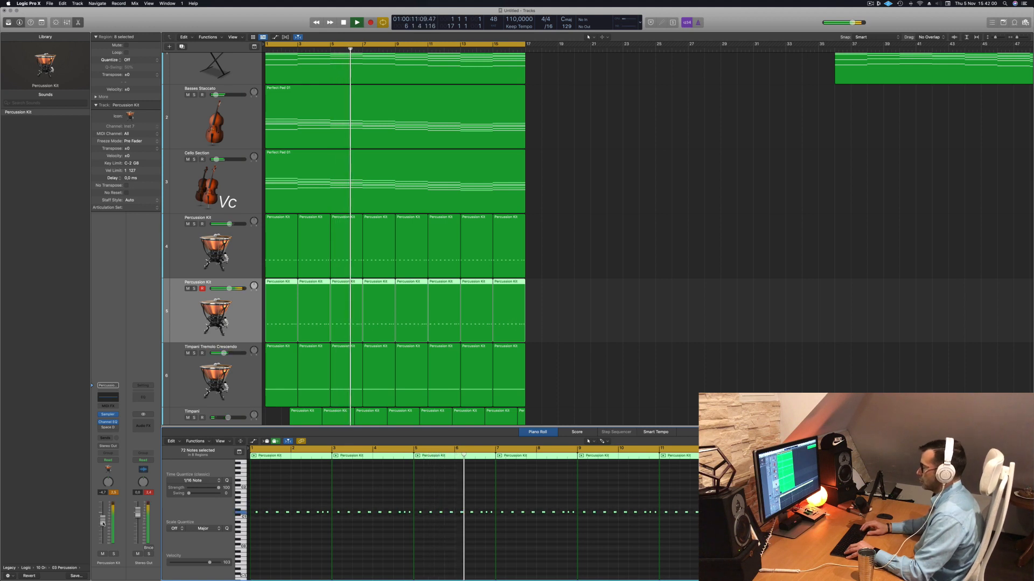
pyautogui.press('Return')
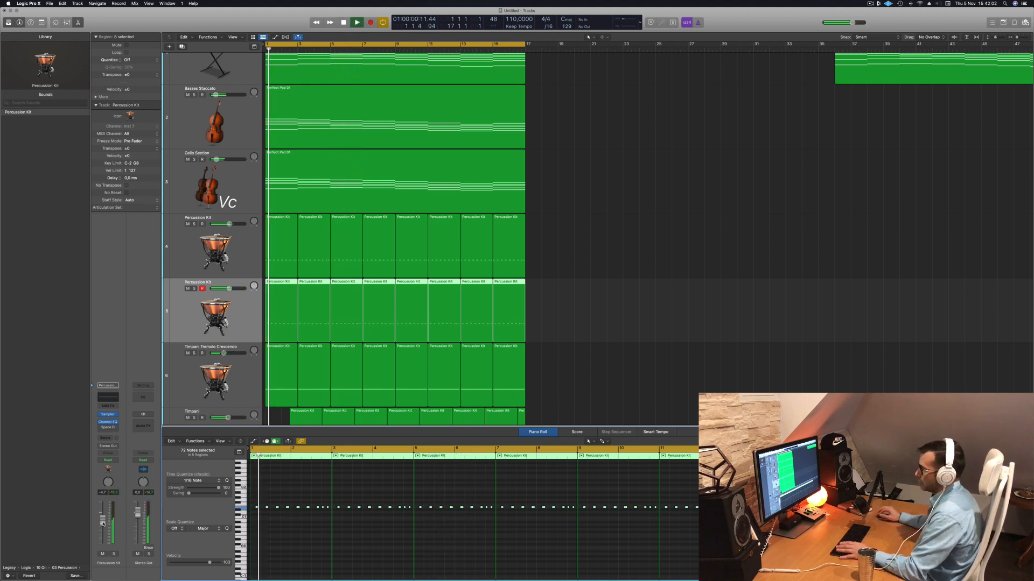
# - Pan the second Percussion Kit track off centre, raise its volume and play the whole arrangement from the start
pyautogui.press('space')
pyautogui.press('space')
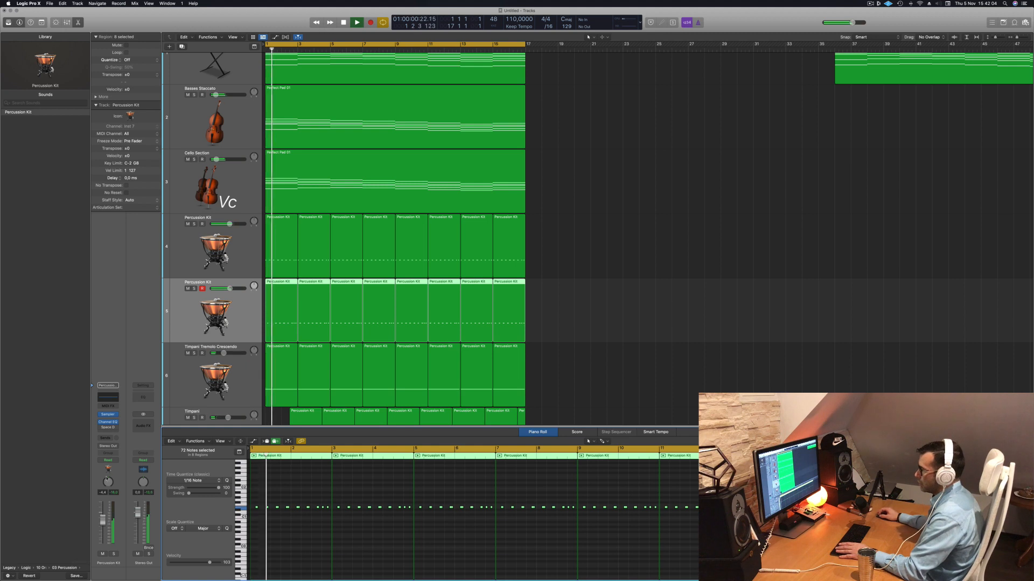
pyautogui.press('Return')
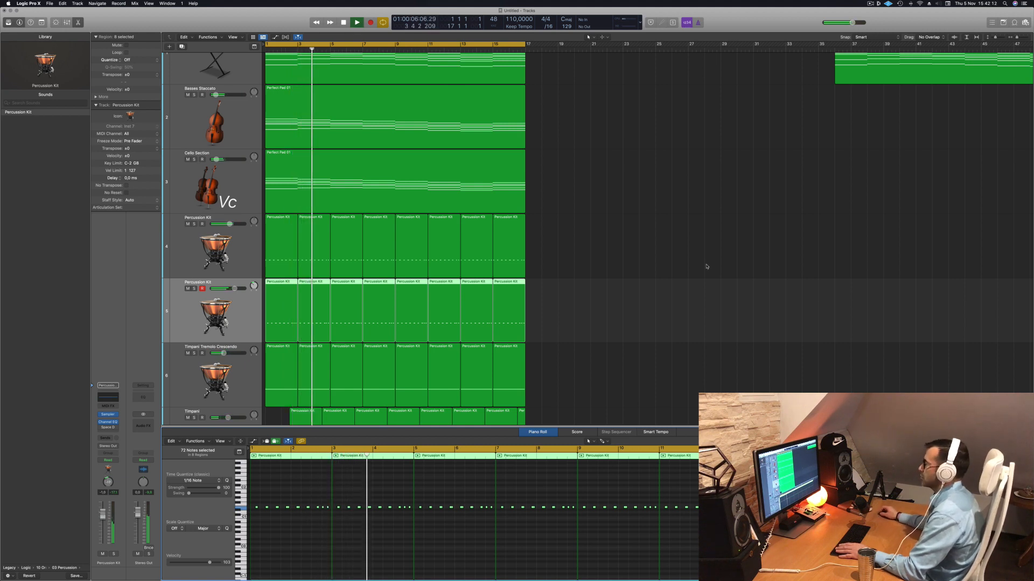
pyautogui.click(651, 288)
pyautogui.press('space')
pyautogui.scroll(-10, 584, 248)
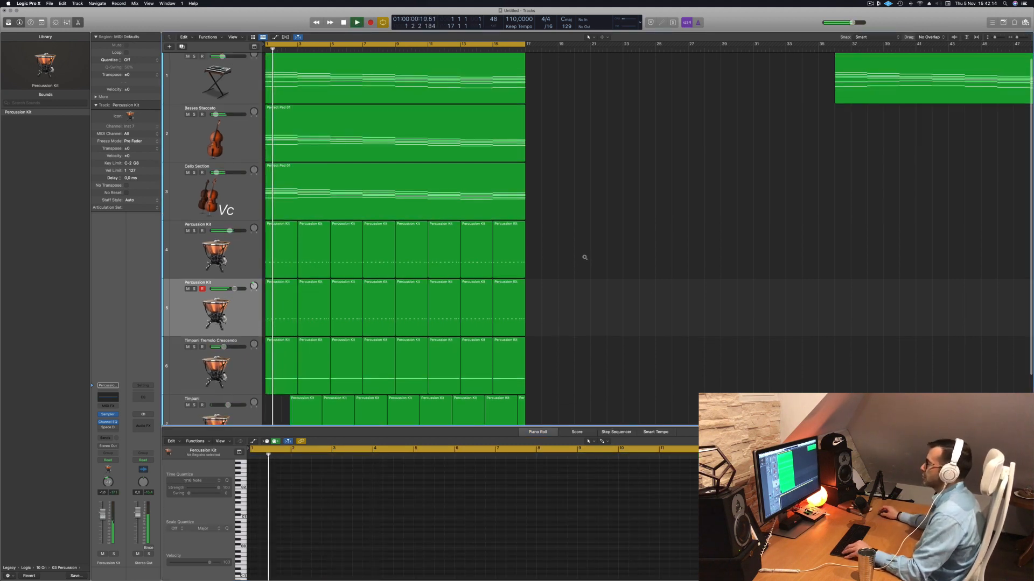
pyautogui.scroll(1, 596, 246)
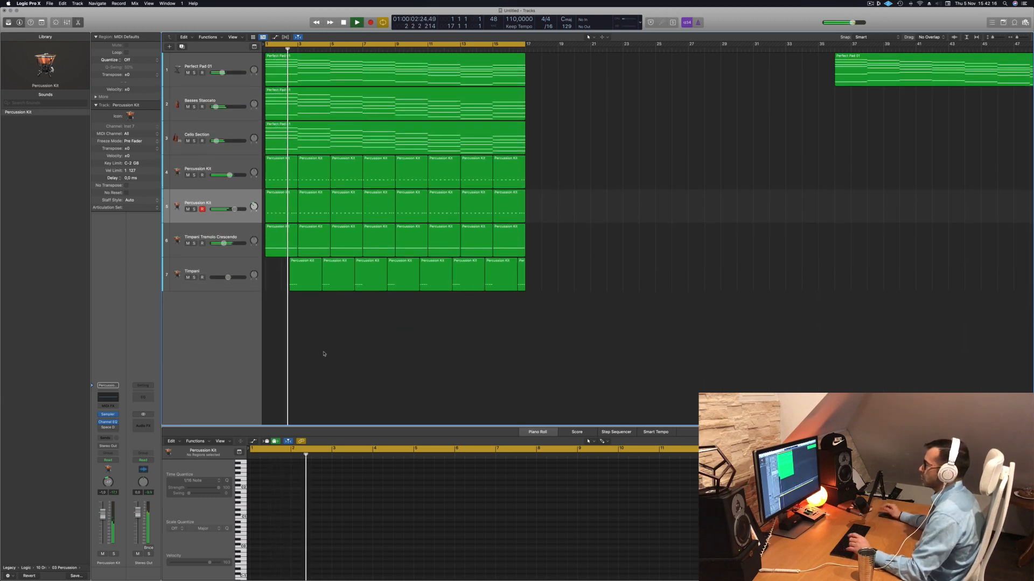
pyautogui.hscroll(3, 662, 254)
pyautogui.hscroll(-3, 629, 215)
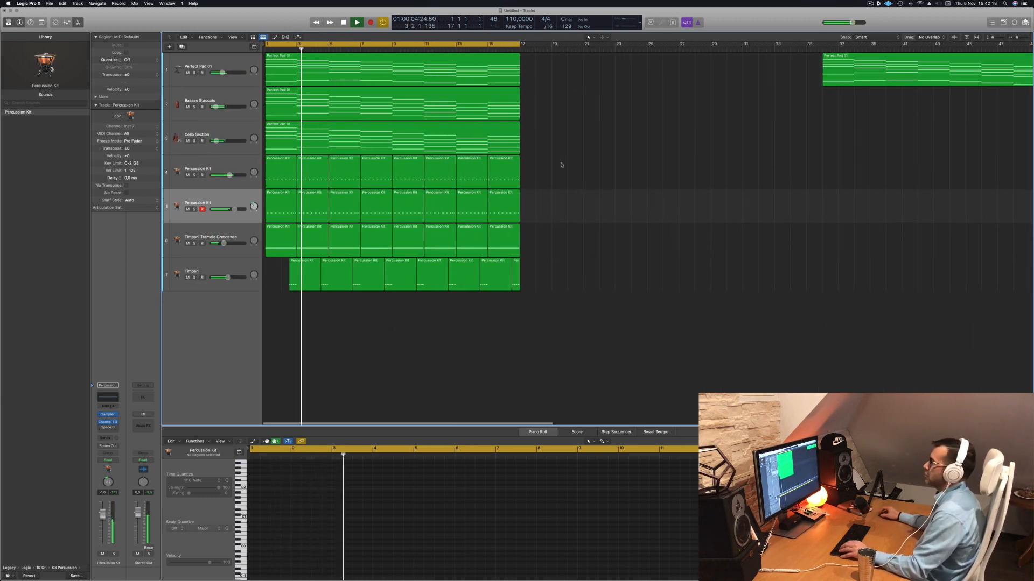
# - Mute and unmute the Cello Section track during playback to compare the mix with and without it
pyautogui.click(188, 141)
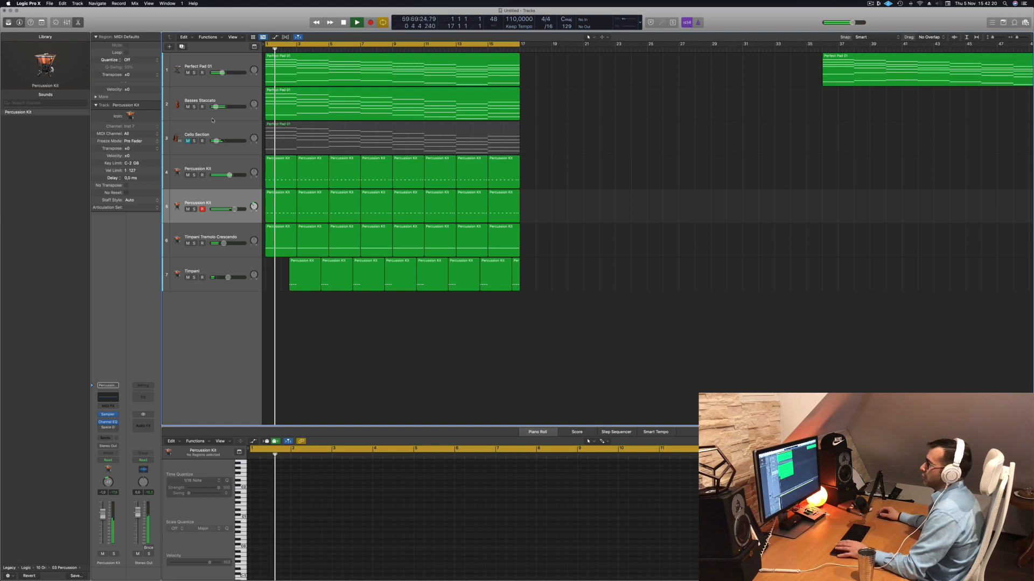
pyautogui.click(273, 136)
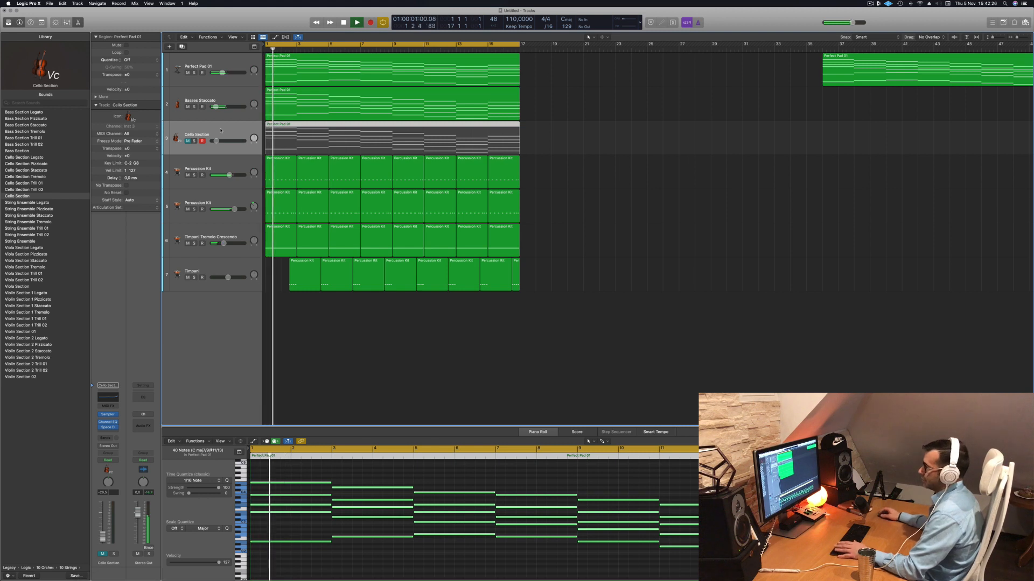
pyautogui.click(188, 141)
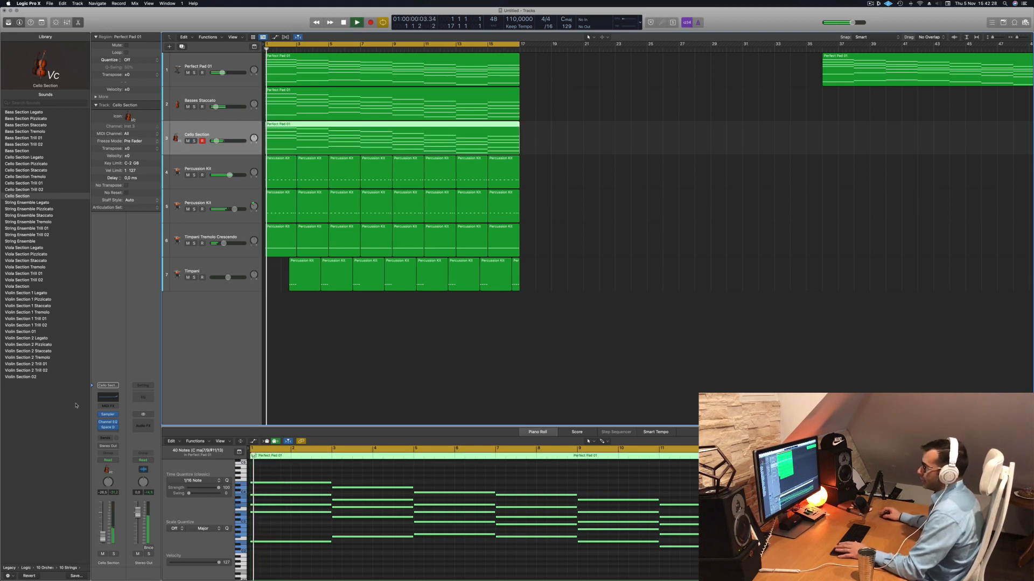
# - Add a Bus 1 send on the Cello Section track and insert a stereo SilverVerb on Aux 1
pyautogui.click(102, 439)
pyautogui.moveTo(122, 449)
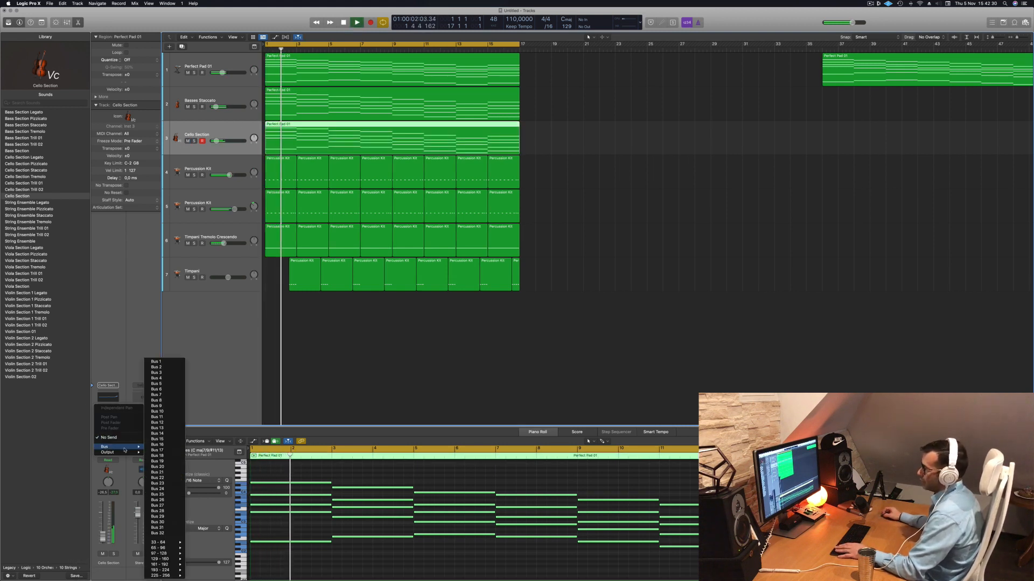
pyautogui.click(156, 362)
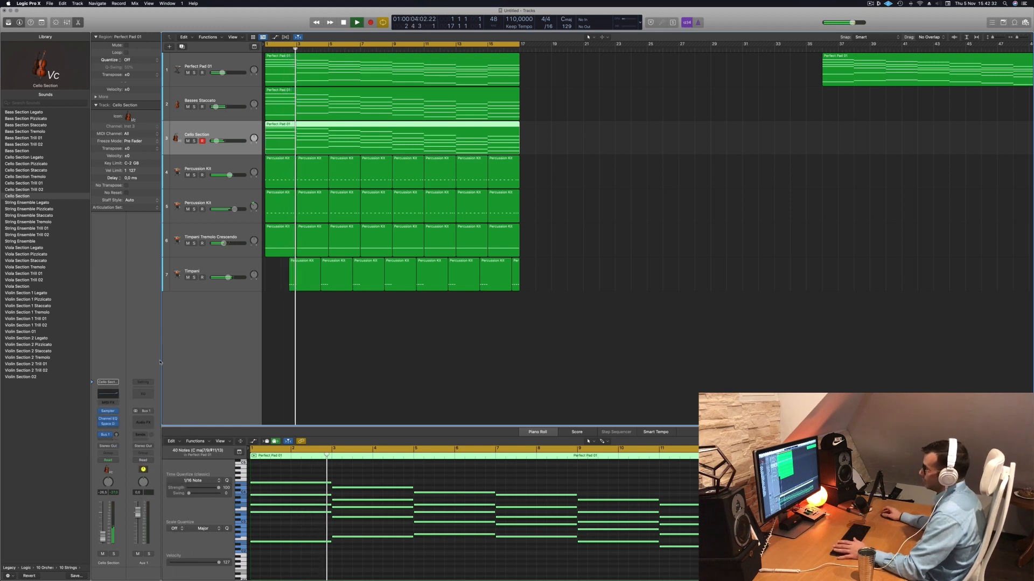
pyautogui.click(150, 420)
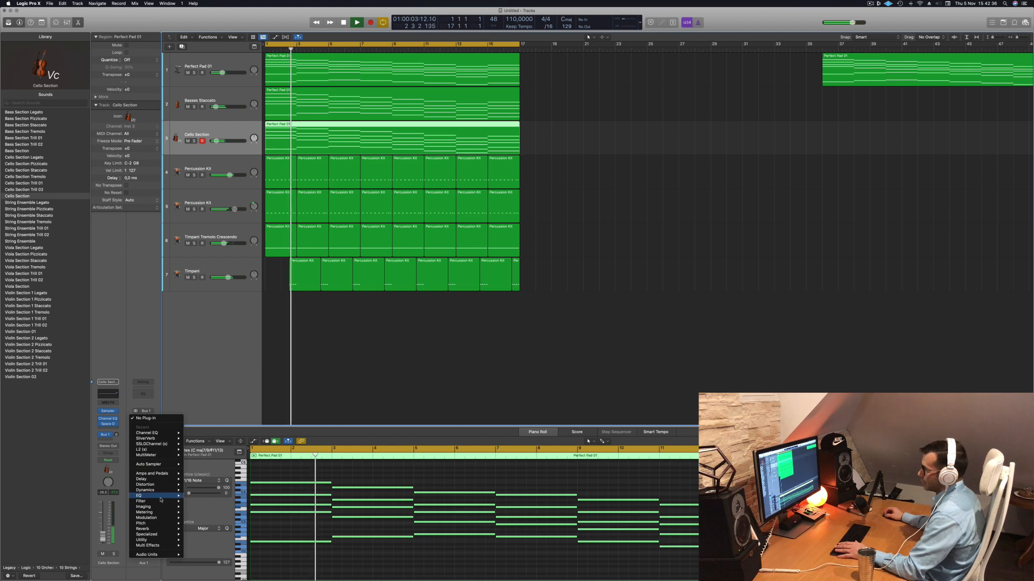
pyautogui.moveTo(145, 529)
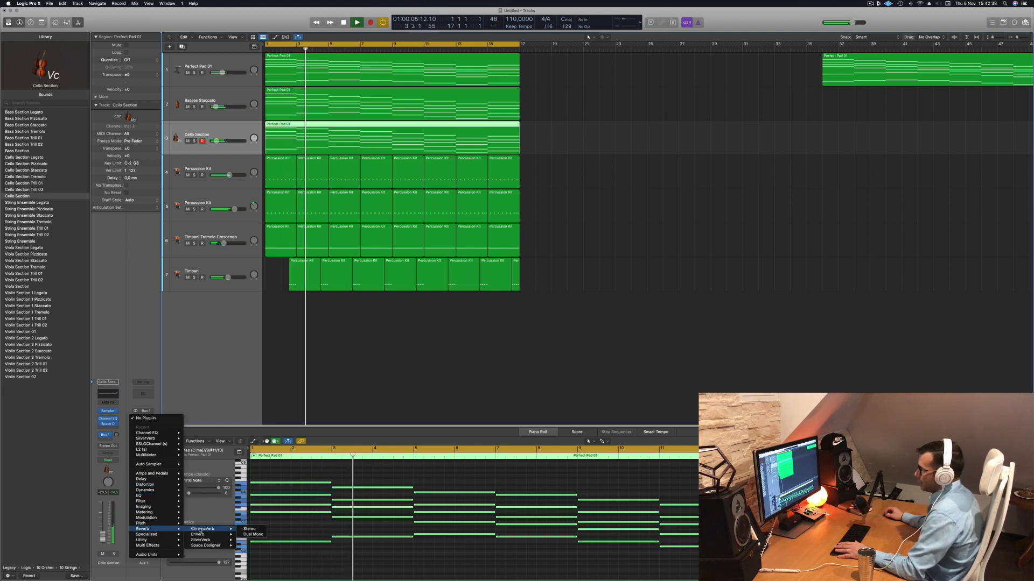
pyautogui.moveTo(205, 539)
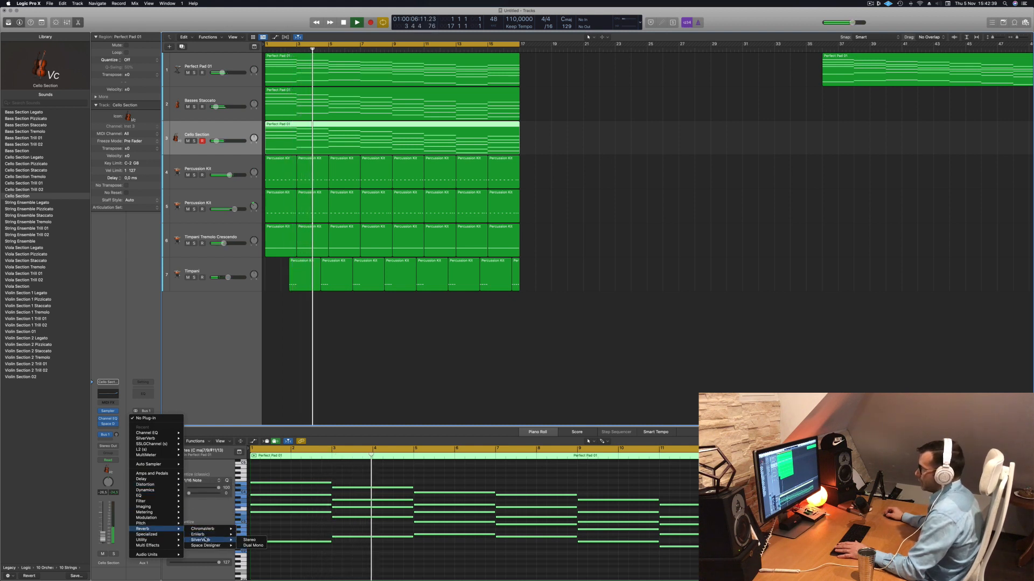
pyautogui.click(249, 540)
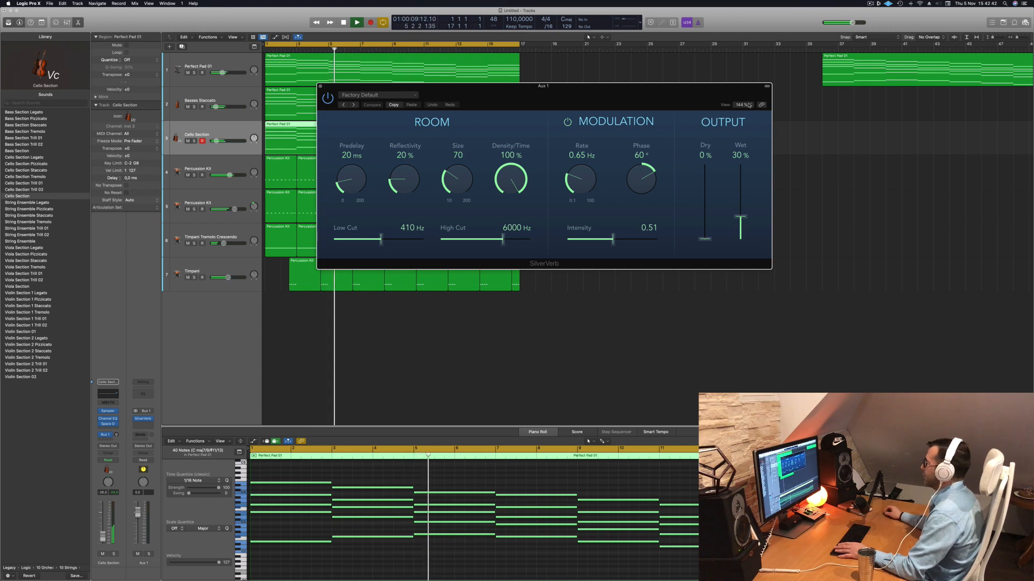
# - Load the grandiose SilverVerb setting with Wet at 100%, raise the cello's Bus 1 send level and close the plug-in
pyautogui.moveTo(667, 104); pyautogui.dragTo(427, 114)
pyautogui.click(339, 102)
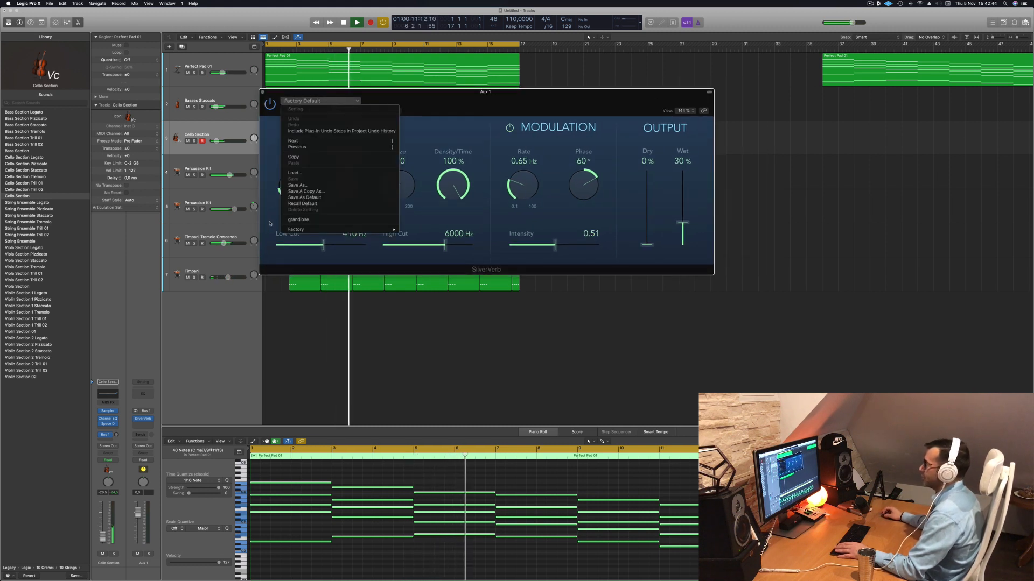
pyautogui.click(344, 218)
pyautogui.press('Return')
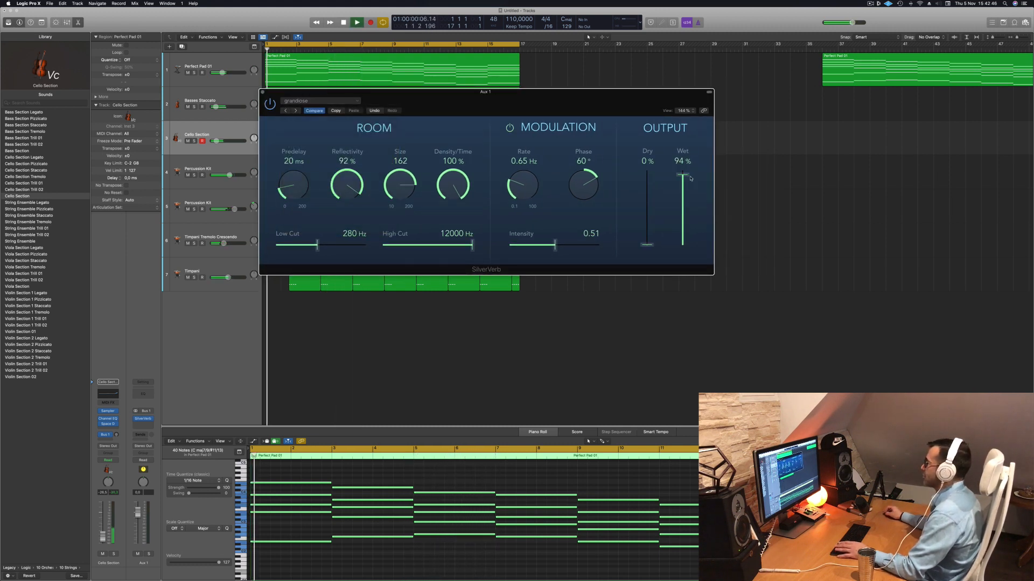
pyautogui.press('space')
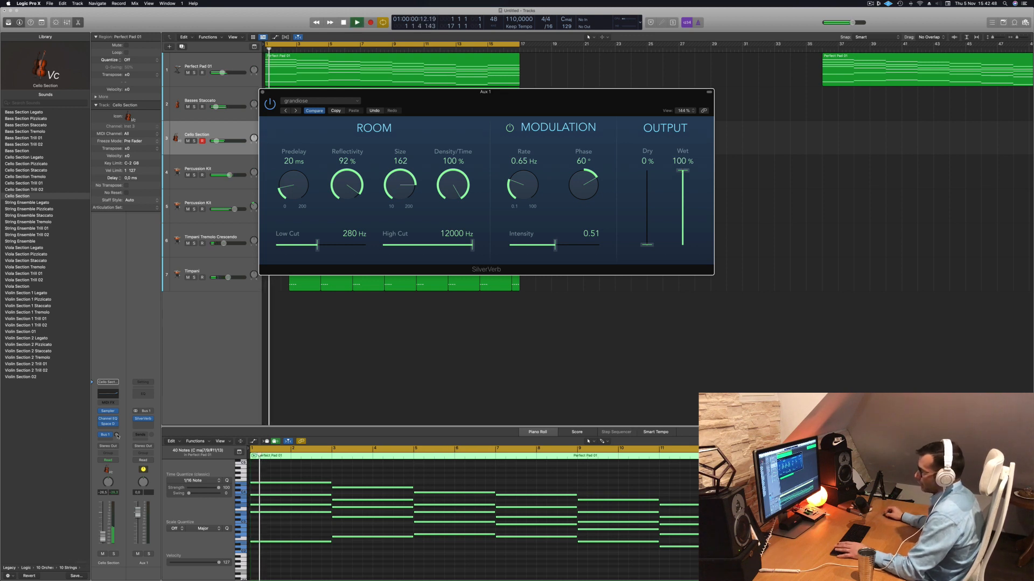
pyautogui.press('Return')
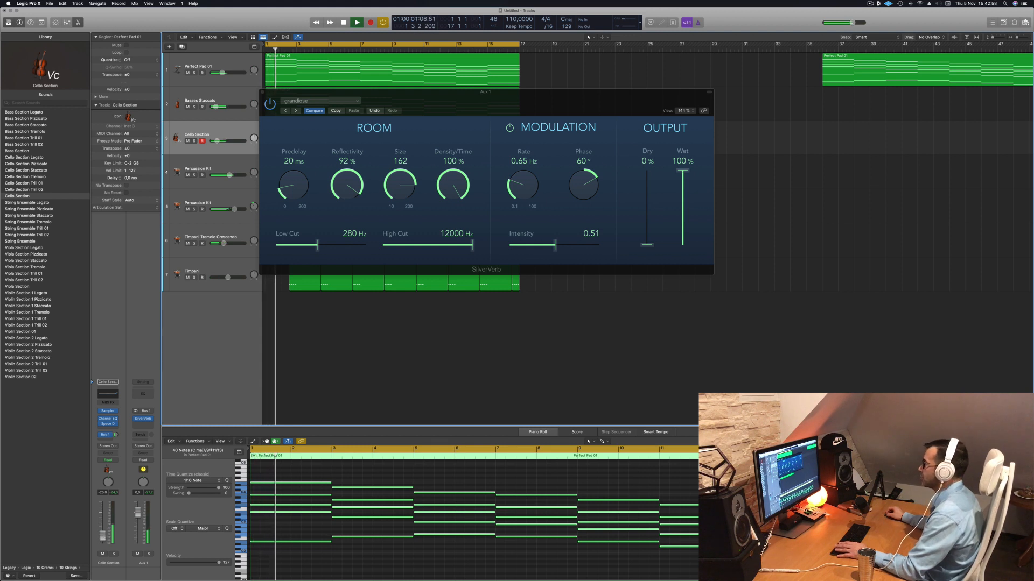
pyautogui.click(263, 93)
pyautogui.hscroll(1, 247, 141)
pyautogui.hscroll(-3, 247, 140)
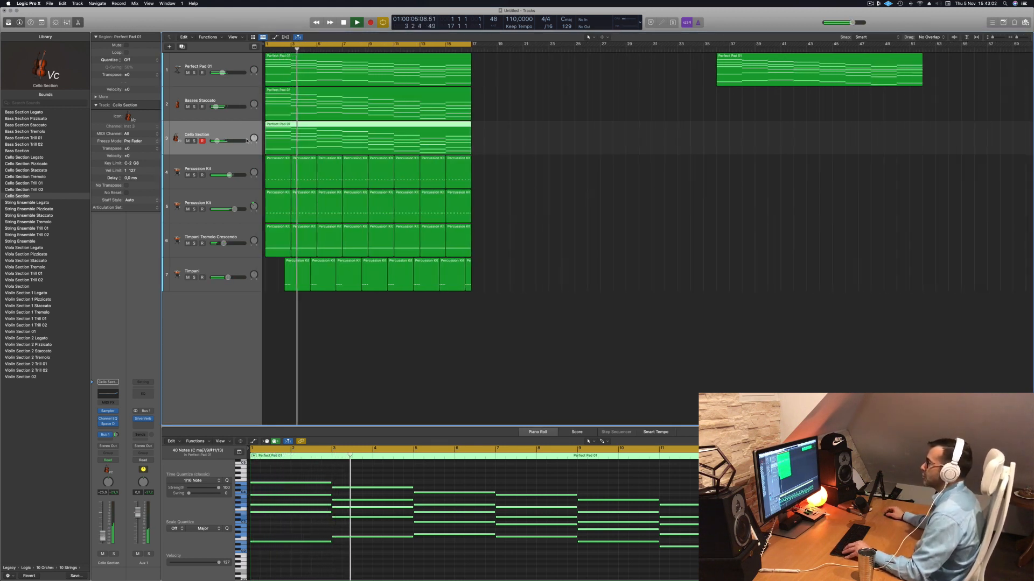
pyautogui.scroll(-1, 247, 141)
pyautogui.scroll(3, 515, 172)
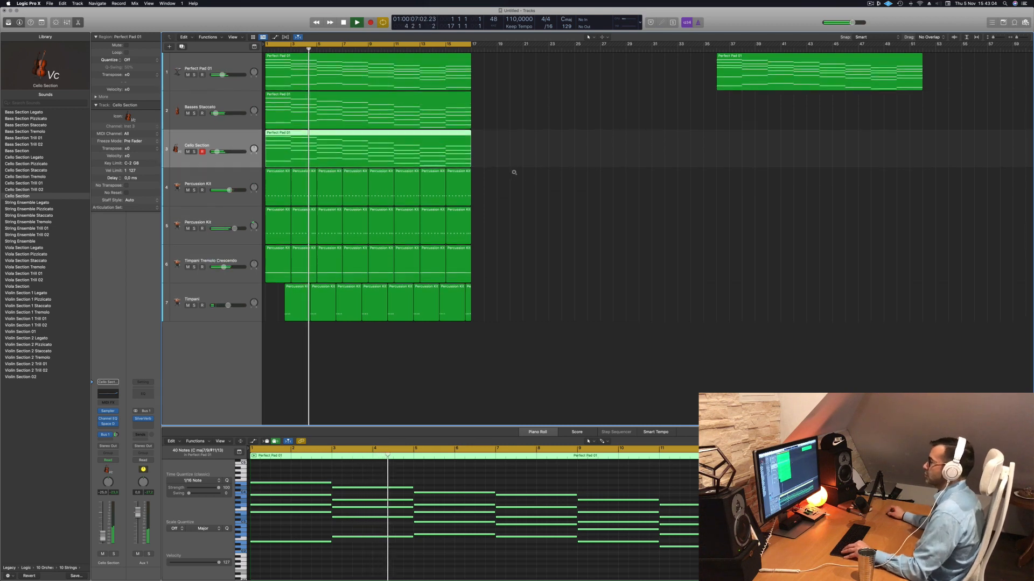
pyautogui.scroll(3, 514, 172)
pyautogui.hscroll(2, 516, 171)
pyautogui.hscroll(-4, 565, 170)
pyautogui.hscroll(2, 501, 166)
pyautogui.click(544, 155)
pyautogui.hscroll(1, 554, 154)
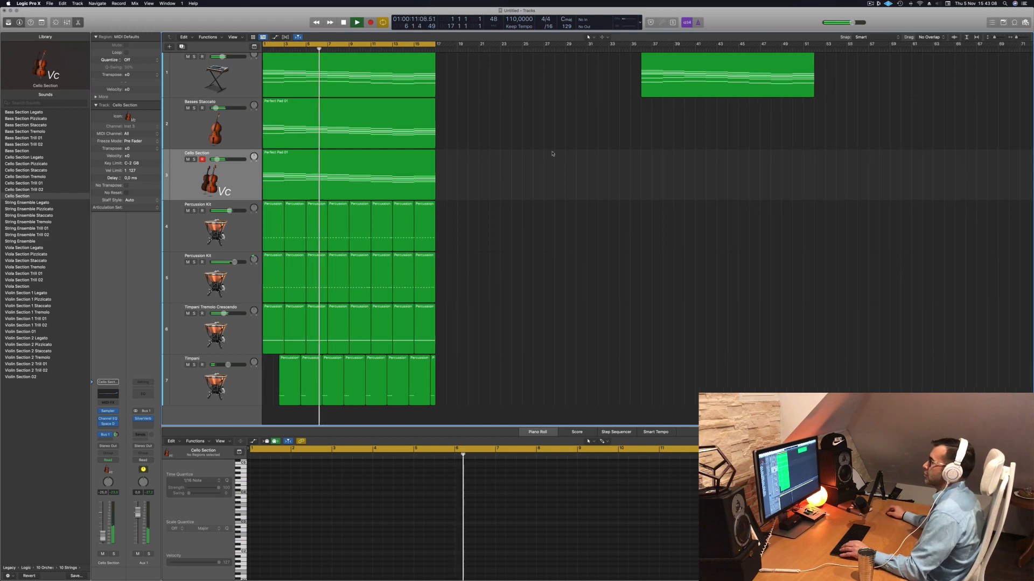
pyautogui.scroll(-3, 513, 167)
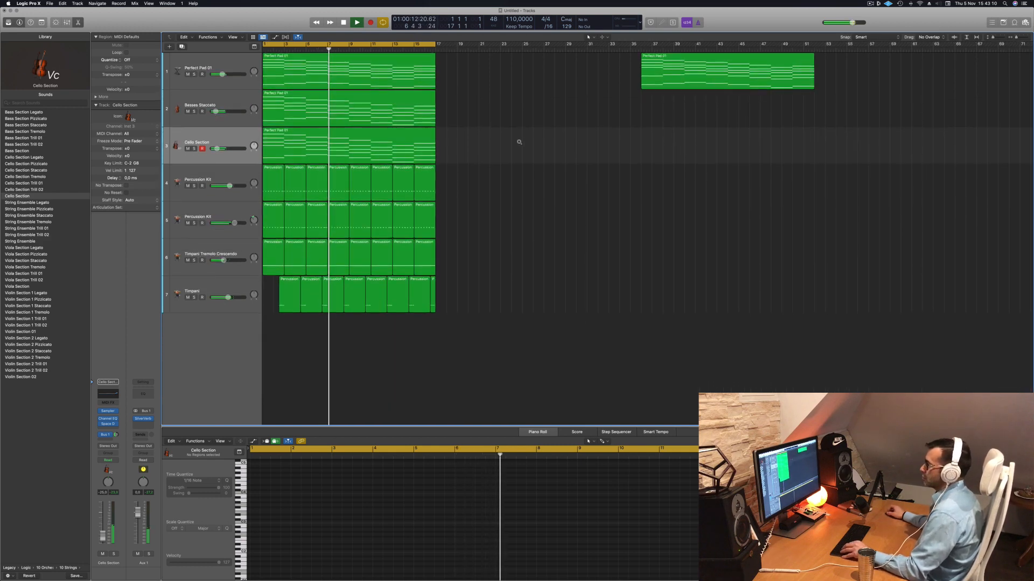
pyautogui.hscroll(3, 518, 142)
# - Duplicate the Cello Section track with its settings and copy the cello region onto the new track
pyautogui.click(239, 121)
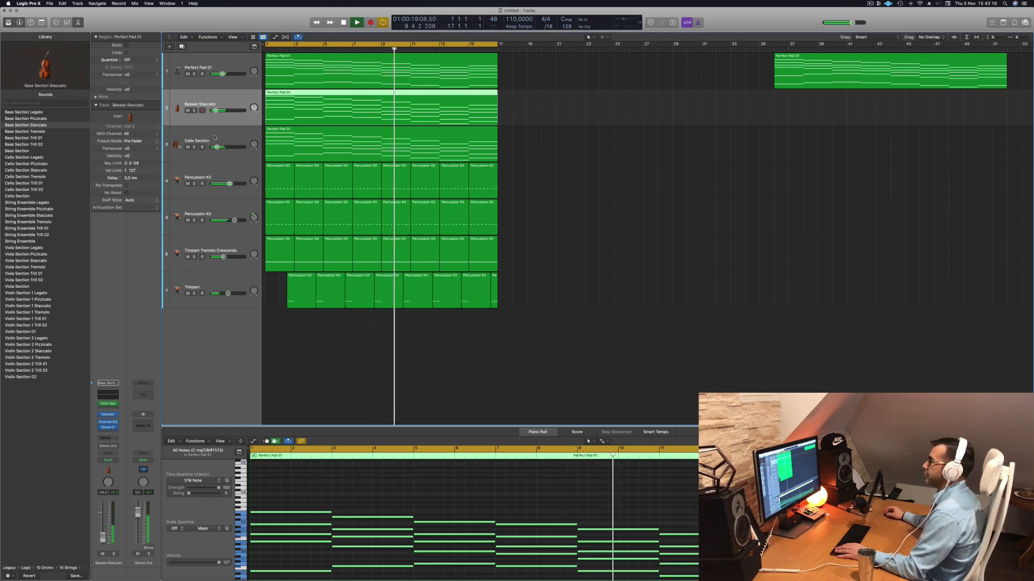
pyautogui.click(198, 143)
pyautogui.press('Return')
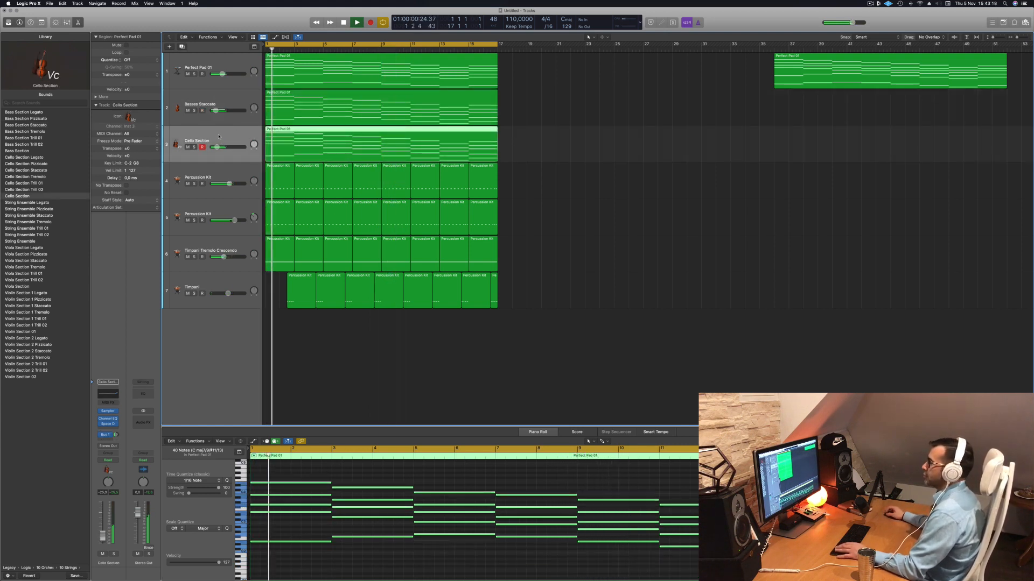
pyautogui.click(181, 47)
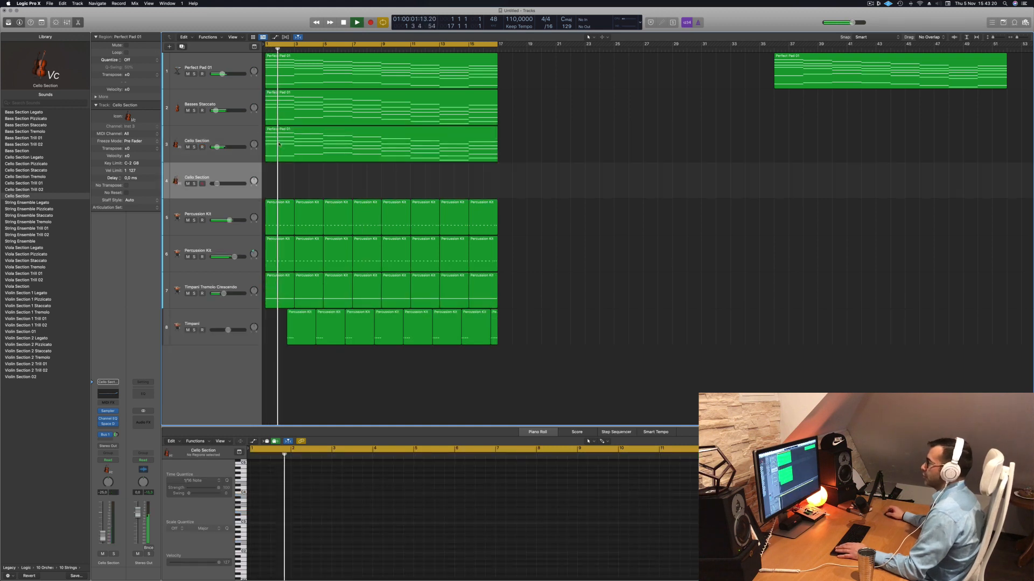
pyautogui.moveTo(328, 143); pyautogui.dragTo(328, 179)
pyautogui.press('space')
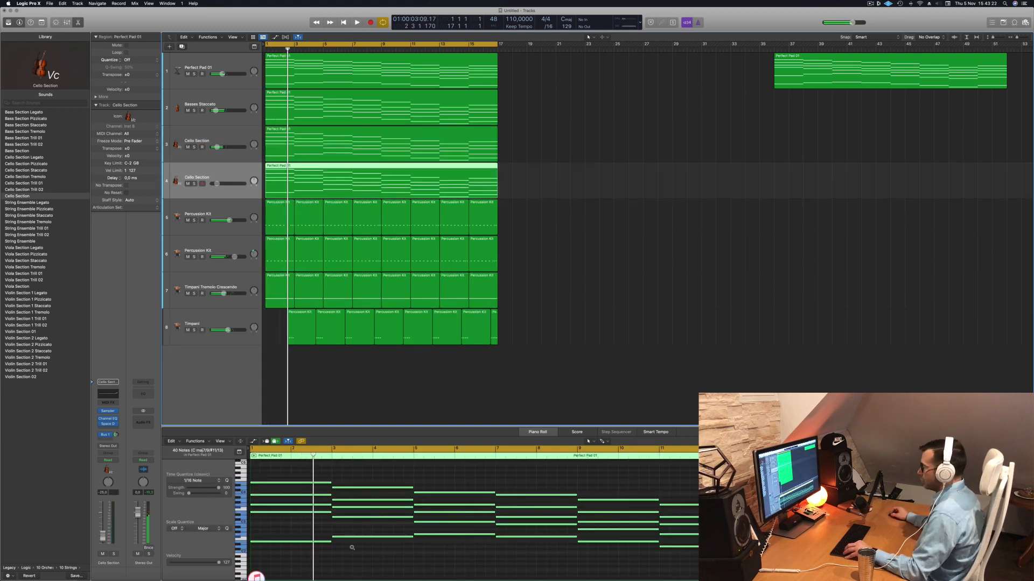
# - Delete the lower chord notes in the copied cello region, keeping only the top melody line
pyautogui.hscroll(-5, 349, 548)
pyautogui.moveTo(285, 556); pyautogui.dragTo(623, 520)
pyautogui.press('Delete')
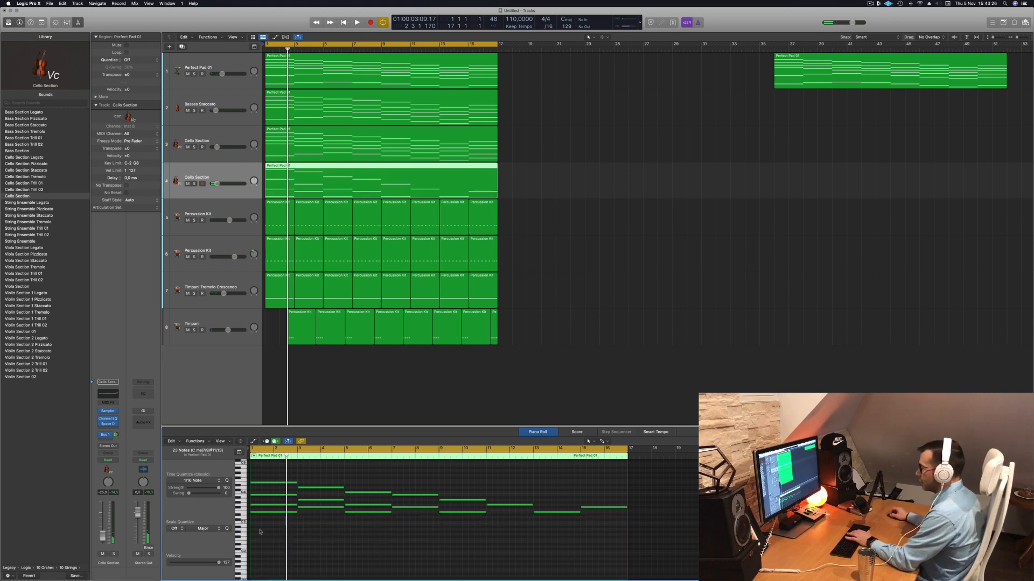
pyautogui.moveTo(360, 543); pyautogui.dragTo(474, 505)
pyautogui.press('Delete')
pyautogui.moveTo(305, 508); pyautogui.dragTo(250, 492)
pyautogui.press('Delete')
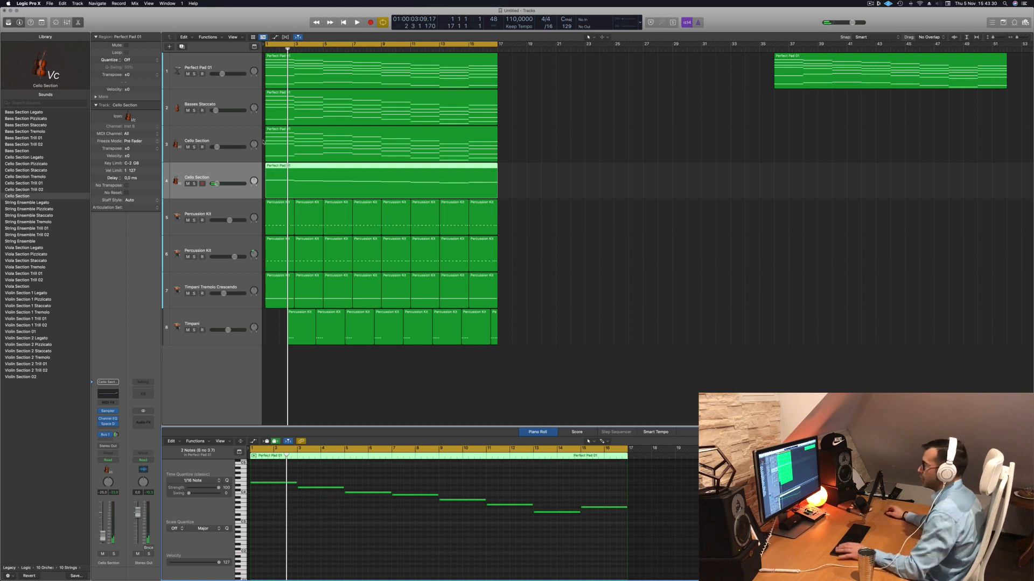
# - Load the Orchestral Brass instrument French Horn Solo in the duplicated cello track's Sampler during playback
pyautogui.press('space')
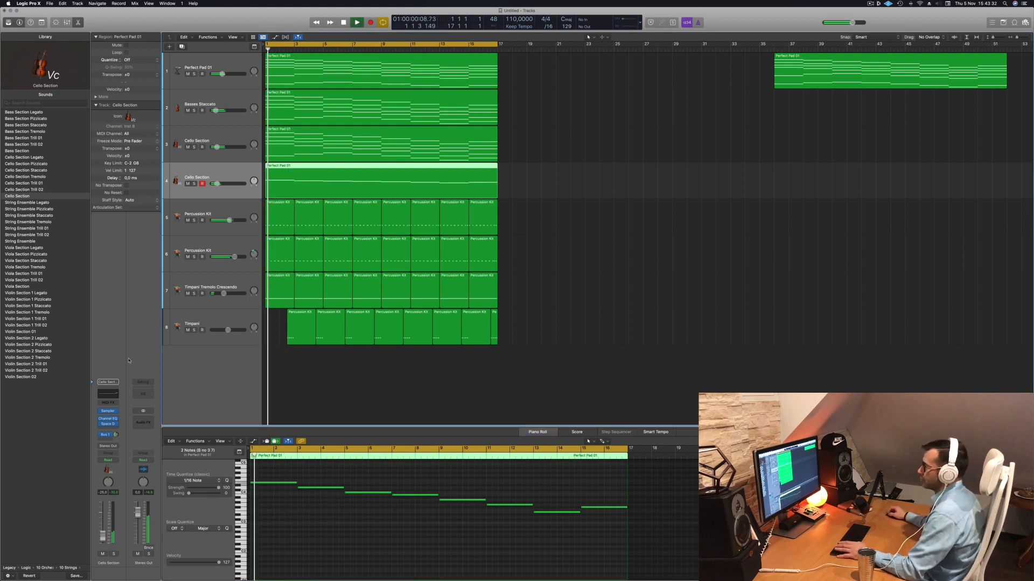
pyautogui.click(108, 411)
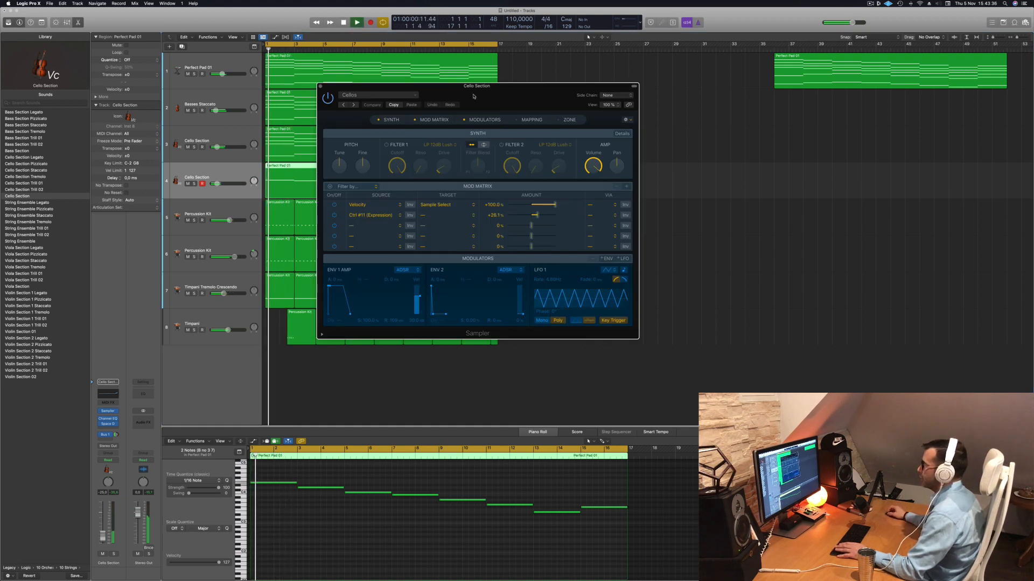
pyautogui.click(419, 95)
pyautogui.moveTo(393, 249)
pyautogui.moveTo(389, 278)
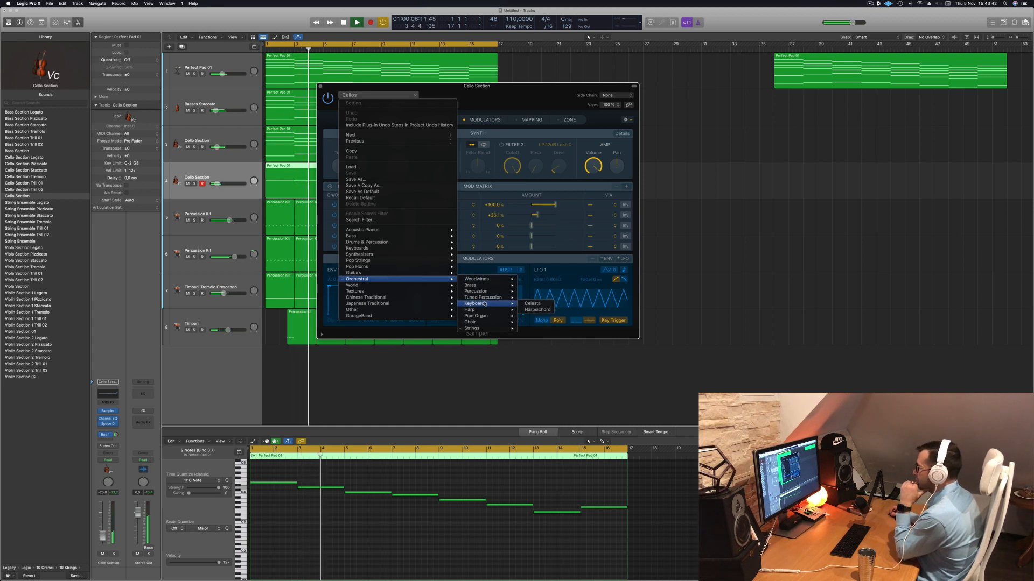
pyautogui.moveTo(487, 299)
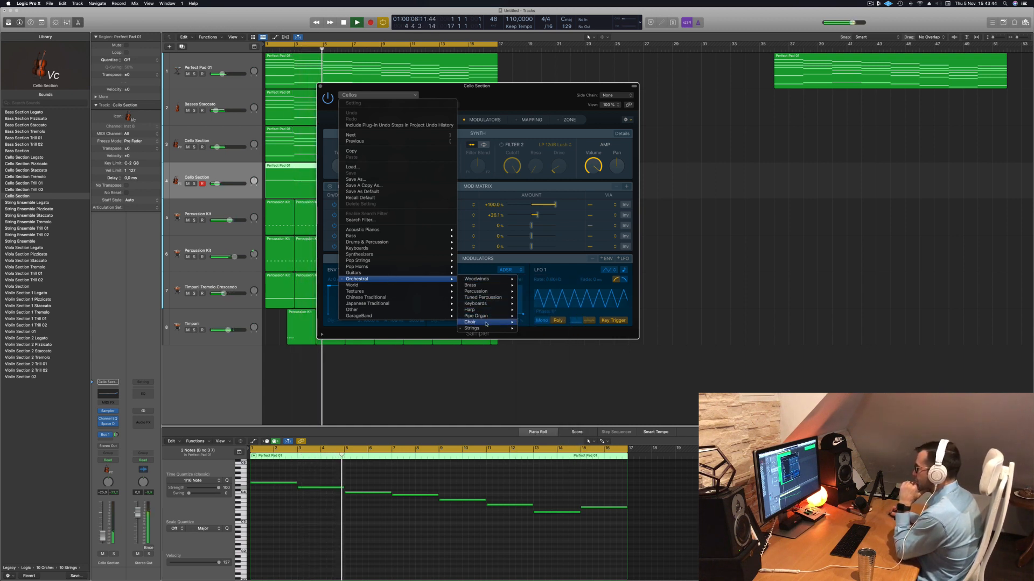
pyautogui.moveTo(487, 328)
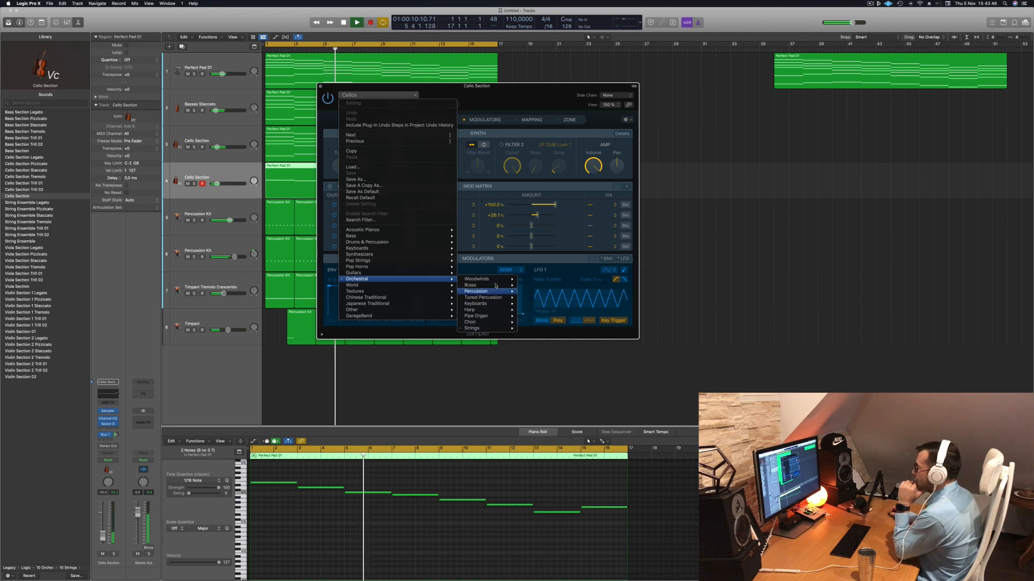
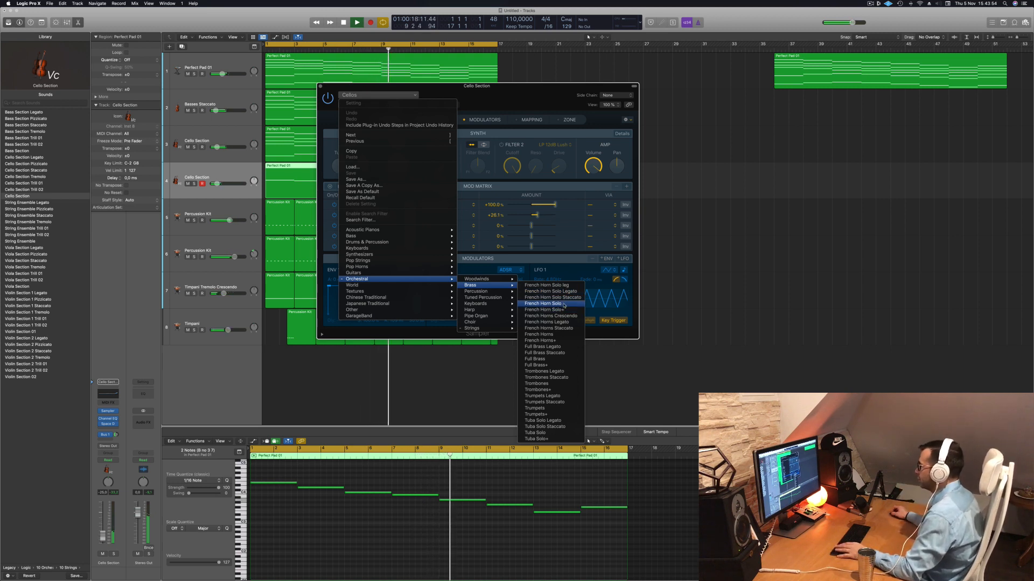
pyautogui.click(558, 70)
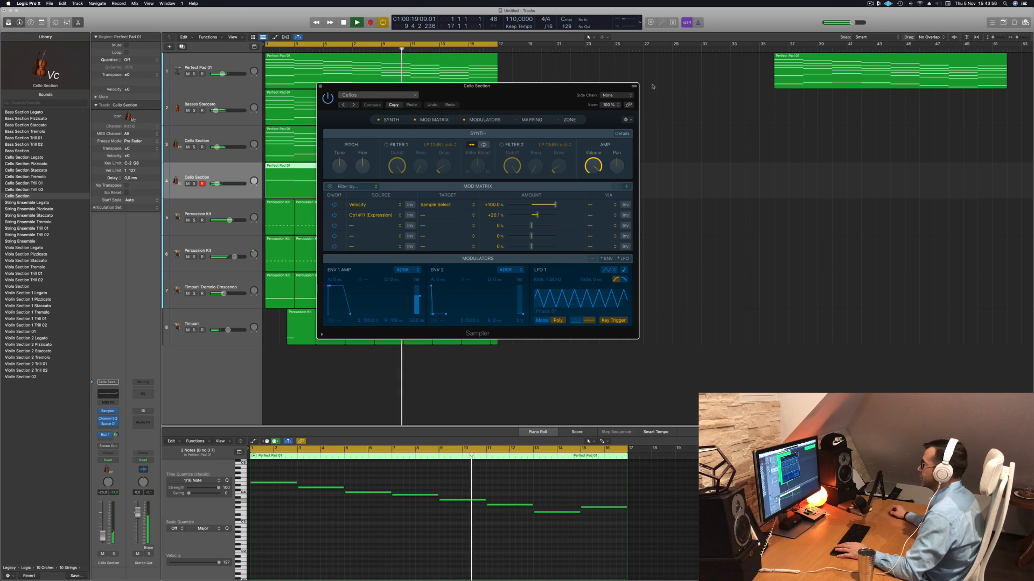
pyautogui.moveTo(538, 93); pyautogui.dragTo(708, 84)
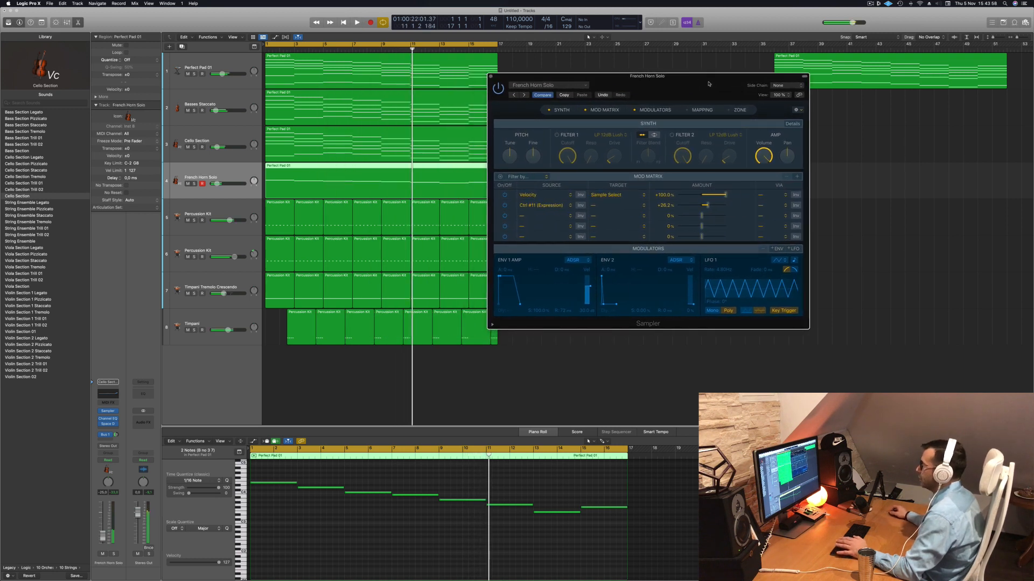
# - Replay from the start and raise the French Horn Solo track's volume and Bus 1 send level
pyautogui.press('Return')
pyautogui.press('space')
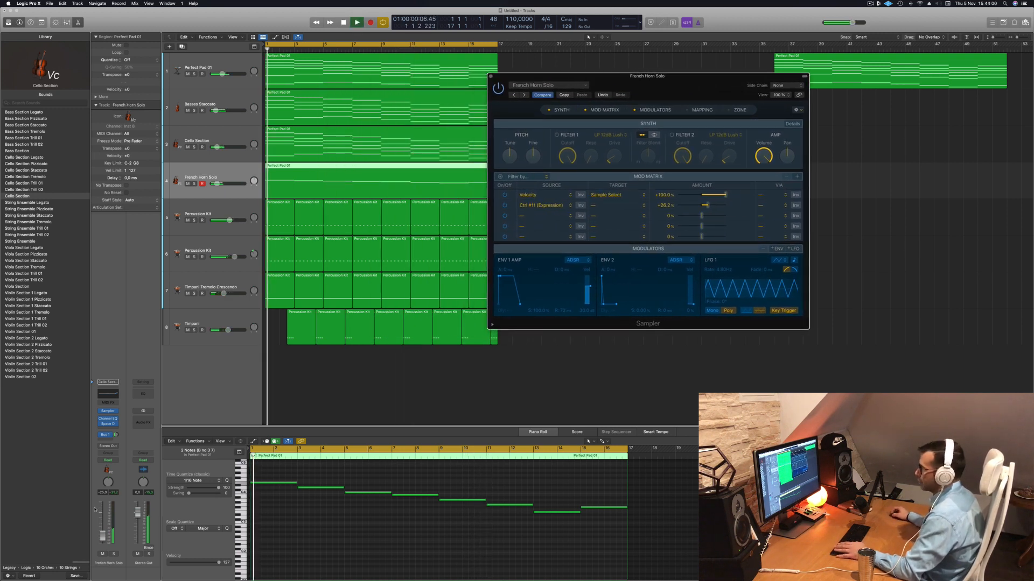
pyautogui.moveTo(103, 535); pyautogui.dragTo(105, 454)
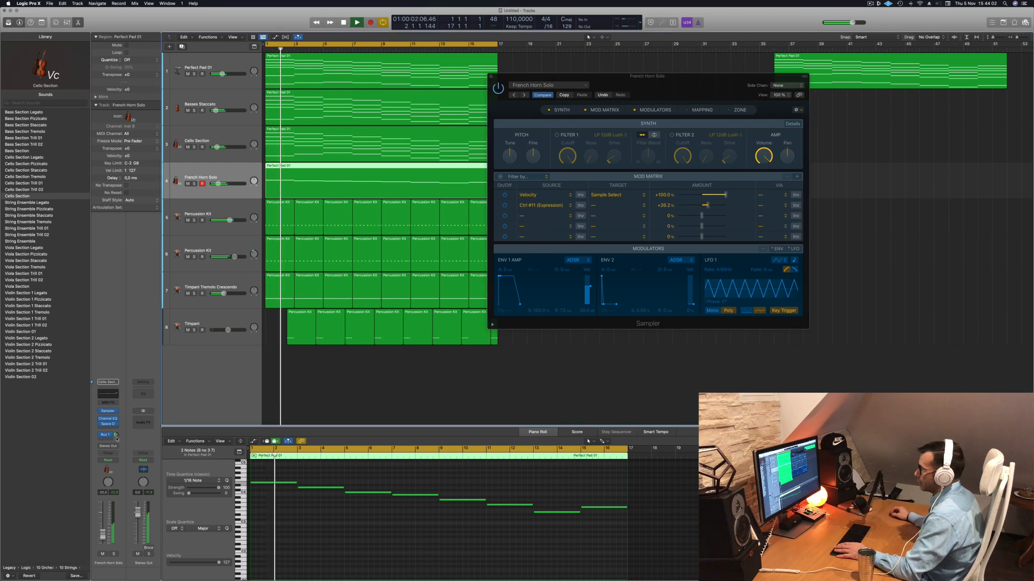
pyautogui.click(316, 547)
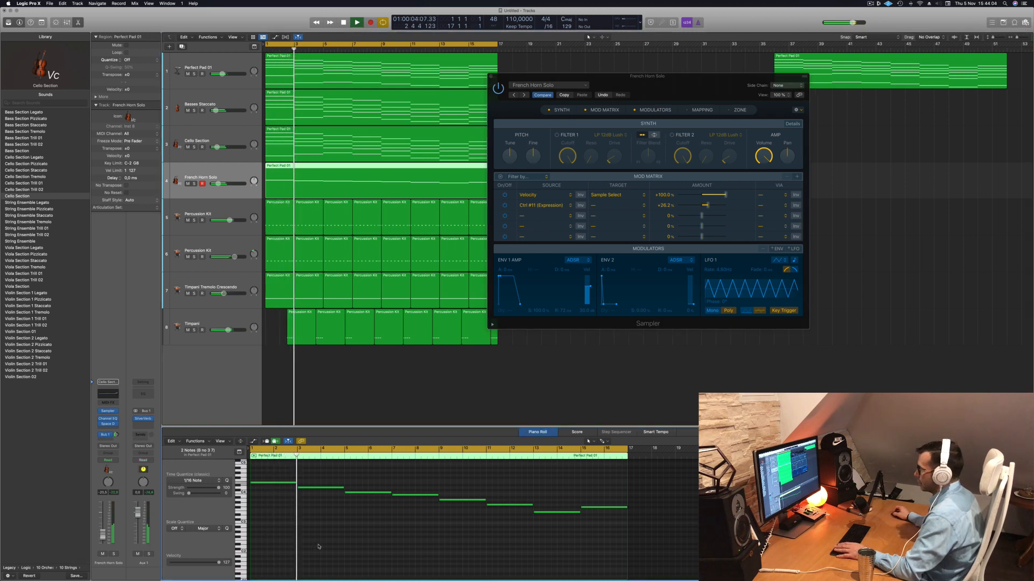
# - Solo the French Horn Solo track to transpose all its notes down one octave, and turn solo off again
pyautogui.click(114, 554)
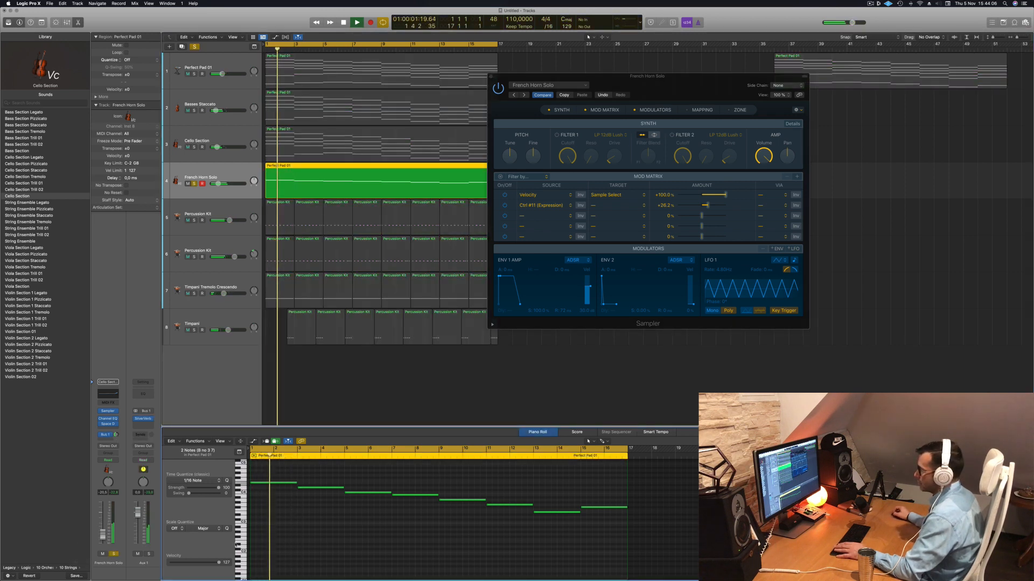
pyautogui.press('super+a')
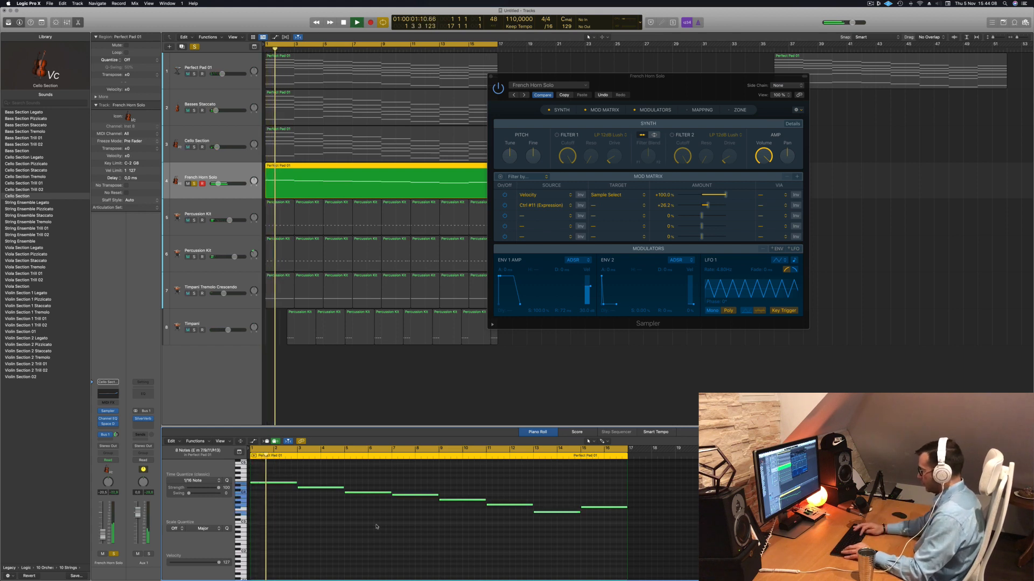
pyautogui.hotkey('shift', 'alt', 'Down')
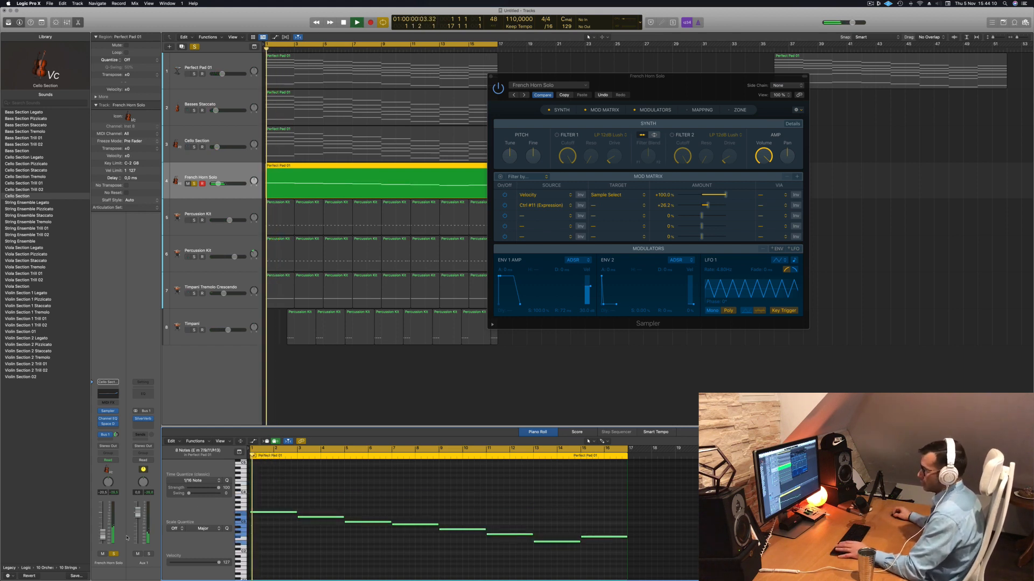
pyautogui.click(114, 554)
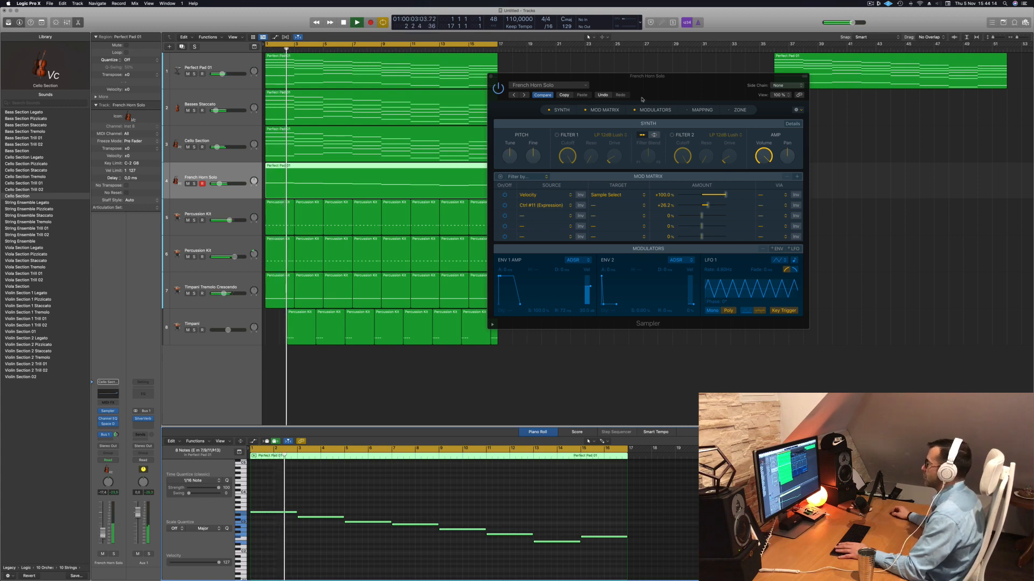
# - Close the Sampler, duplicate the French Horn Solo track, and copy its melody region onto the new track
pyautogui.moveTo(641, 99); pyautogui.dragTo(386, 211)
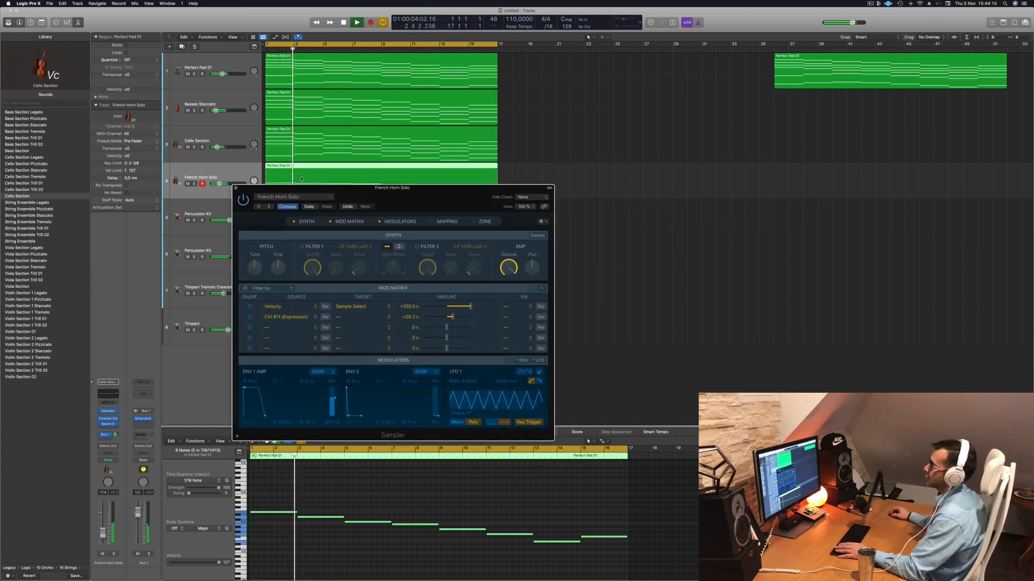
pyautogui.click(236, 188)
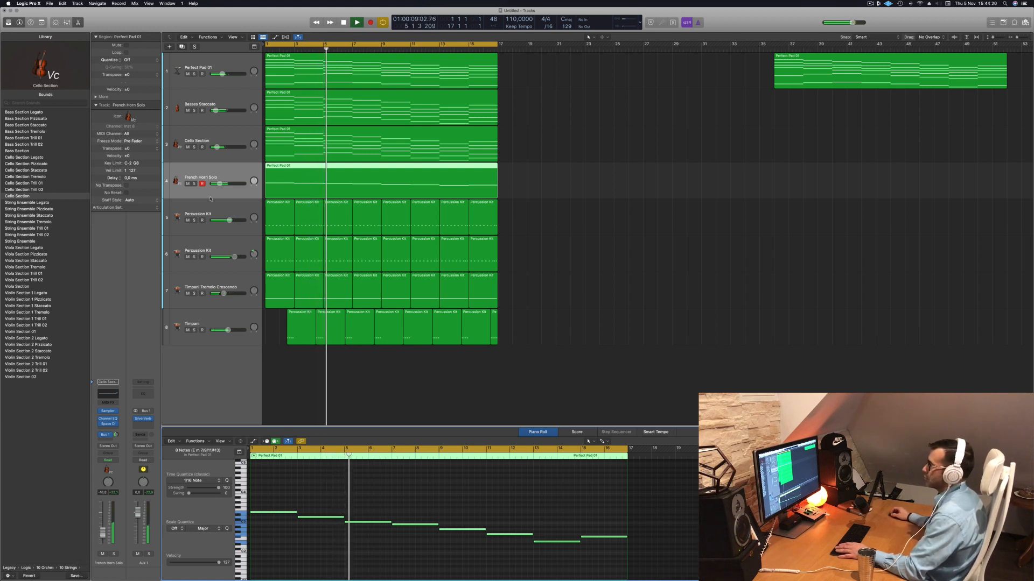
pyautogui.press('Return')
pyautogui.click(182, 46)
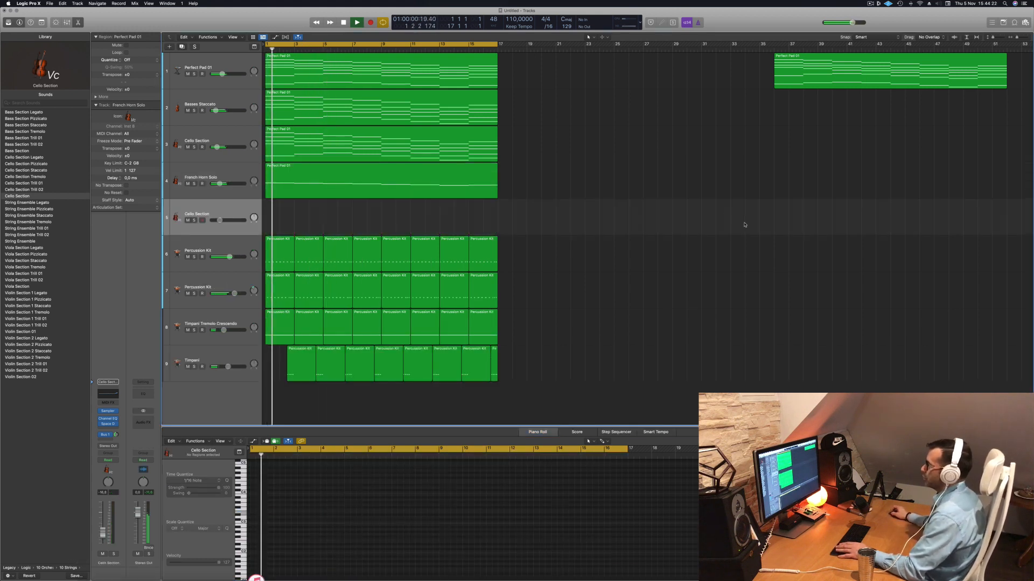
pyautogui.moveTo(345, 181); pyautogui.dragTo(346, 218)
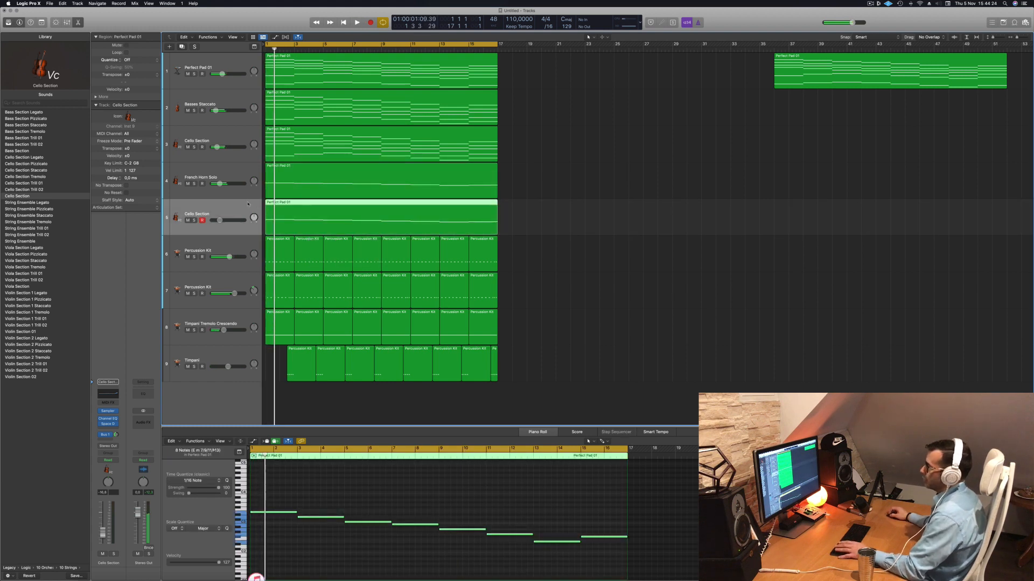
pyautogui.press('space')
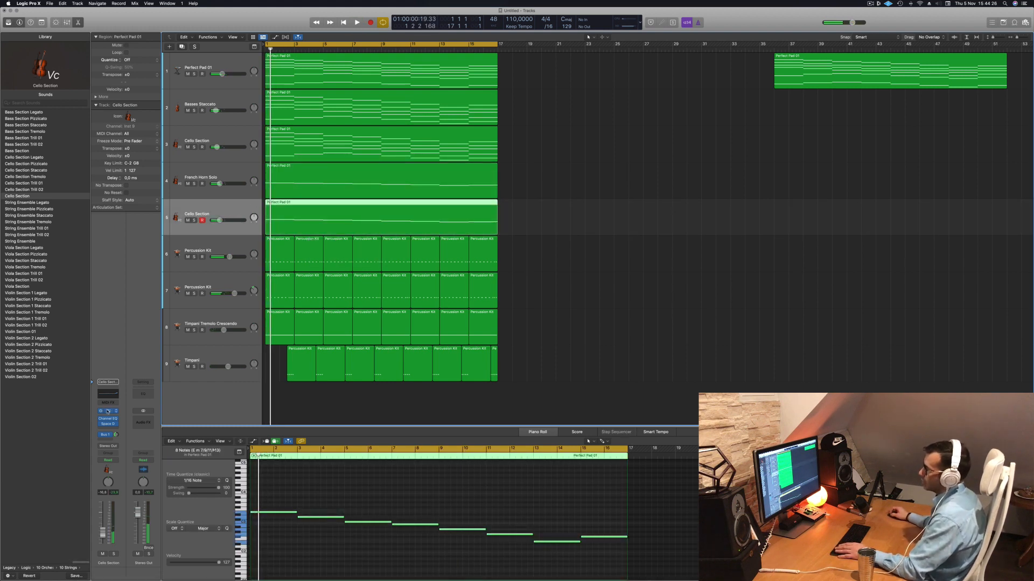
# - Load the Orchestral Brass instrument French Horns Crescendo in the duplicated track's Sampler
pyautogui.click(108, 412)
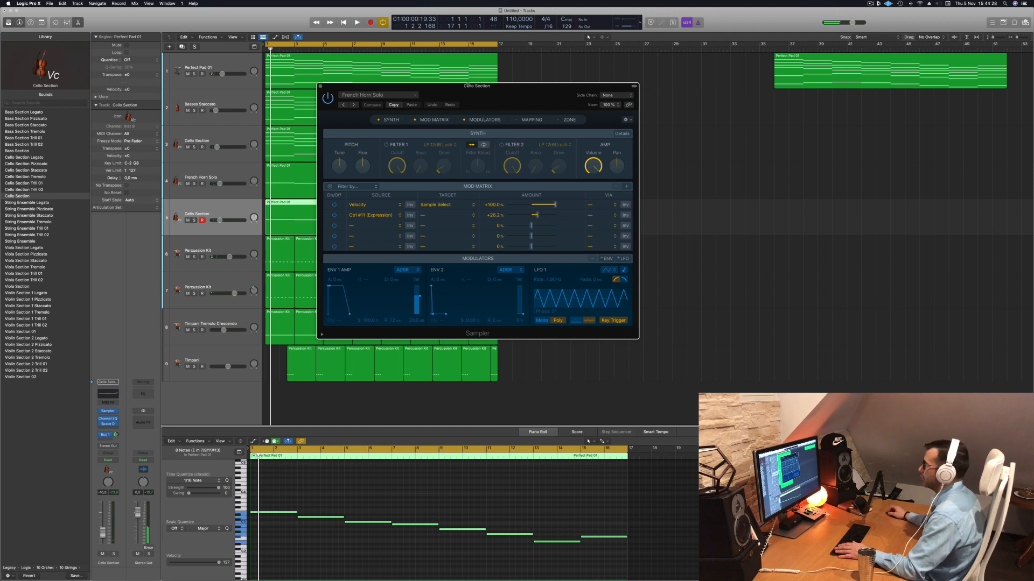
pyautogui.click(408, 96)
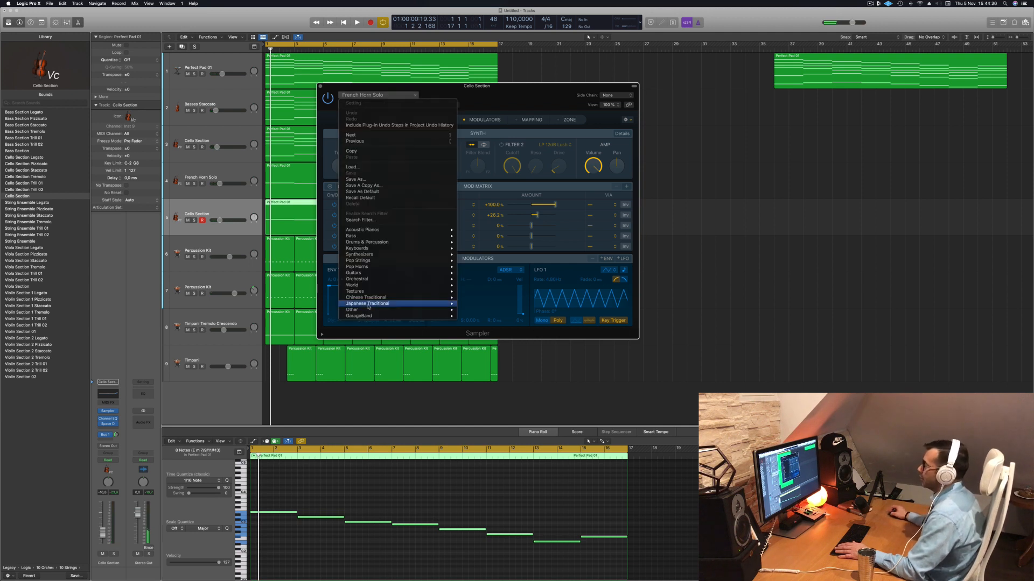
pyautogui.moveTo(445, 275)
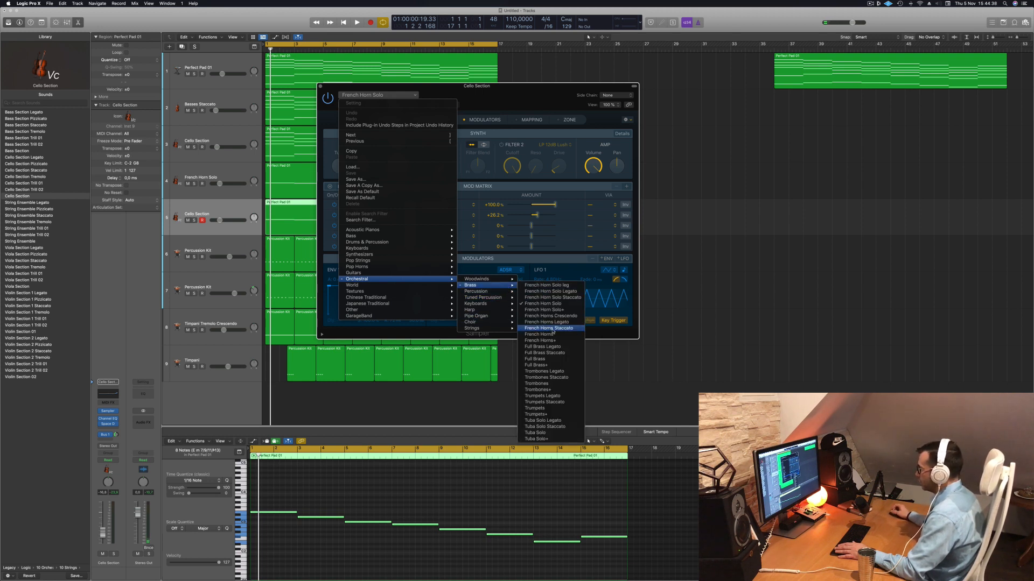
pyautogui.click(563, 317)
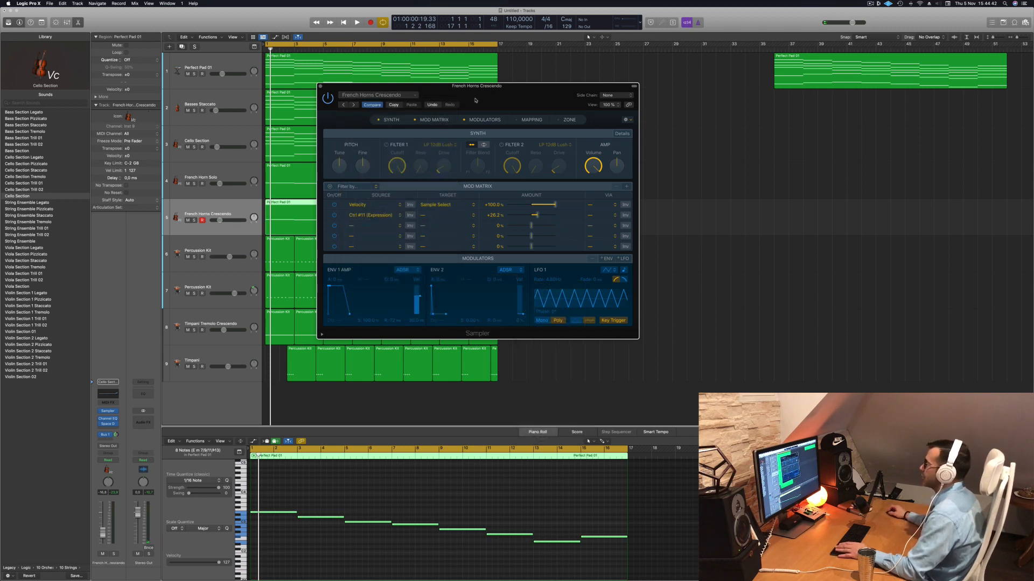
pyautogui.moveTo(474, 102); pyautogui.dragTo(497, 100)
# - Audition French Horns Crescendo in solo, close its Sampler, and replay from the start with French Horn Solo also soloed
pyautogui.press('space')
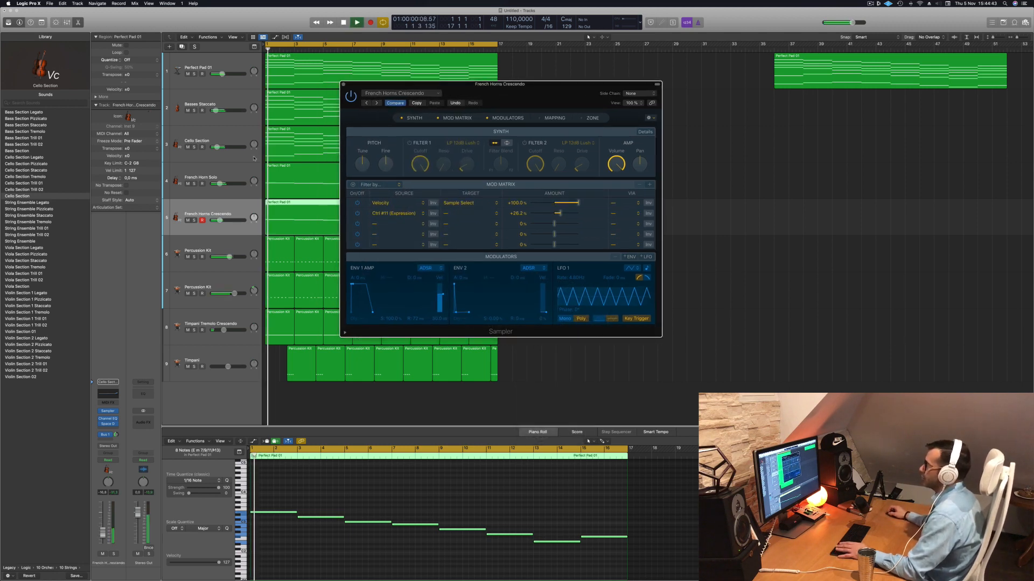
pyautogui.click(195, 220)
pyautogui.moveTo(561, 95); pyautogui.dragTo(644, 107)
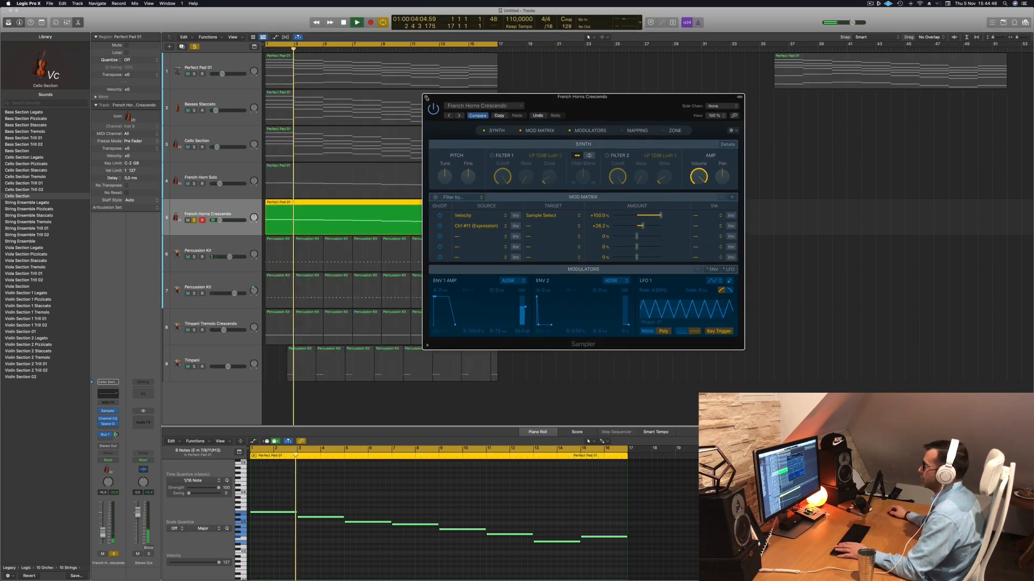
pyautogui.click(425, 97)
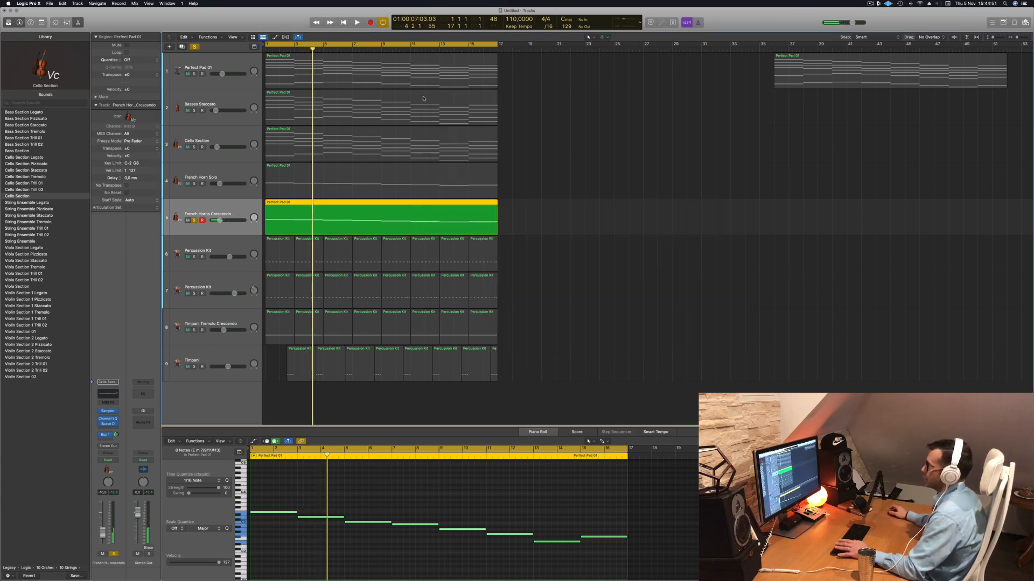
pyautogui.click(195, 184)
pyautogui.press('Return')
pyautogui.press('space')
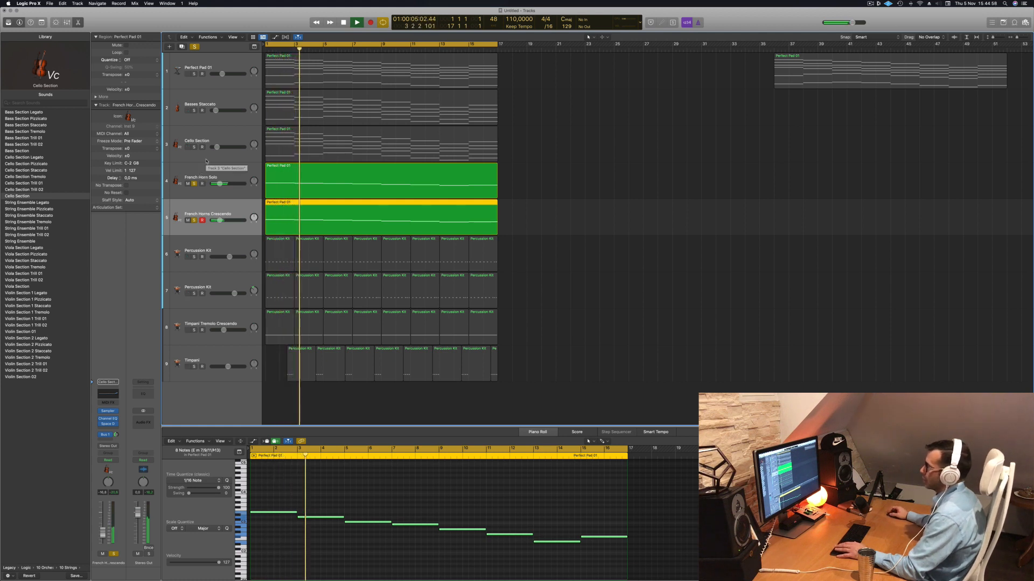
# - Lower the French Horns Crescendo volume slightly, clear all solos, and resume playback of the full arrangement
pyautogui.moveTo(220, 219); pyautogui.dragTo(219, 215)
pyautogui.press('space')
pyautogui.click(194, 47)
pyautogui.press('space')
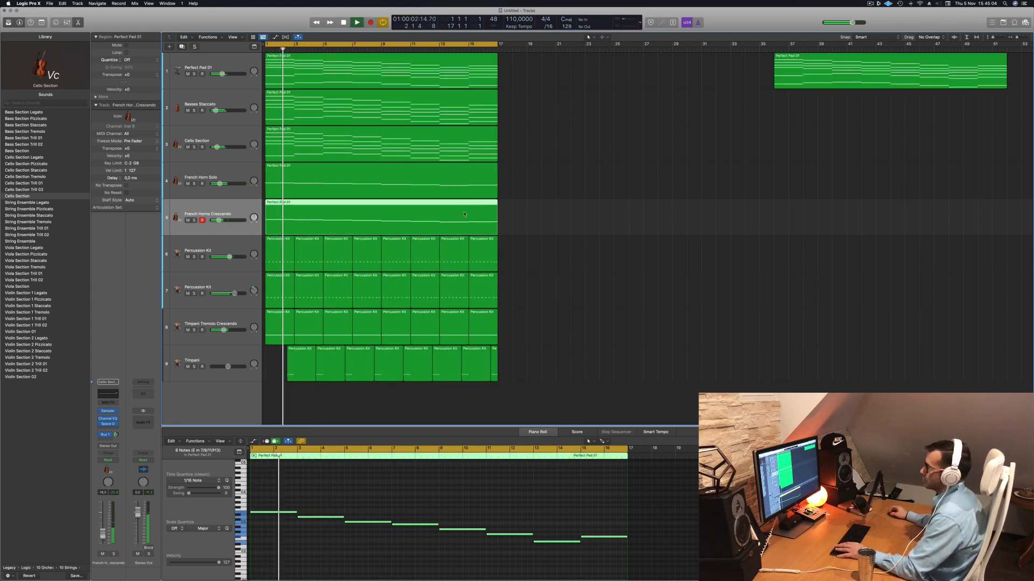
# - Transpose all French Horns Crescendo notes down one octave and play the arrangement again
pyautogui.click(456, 489)
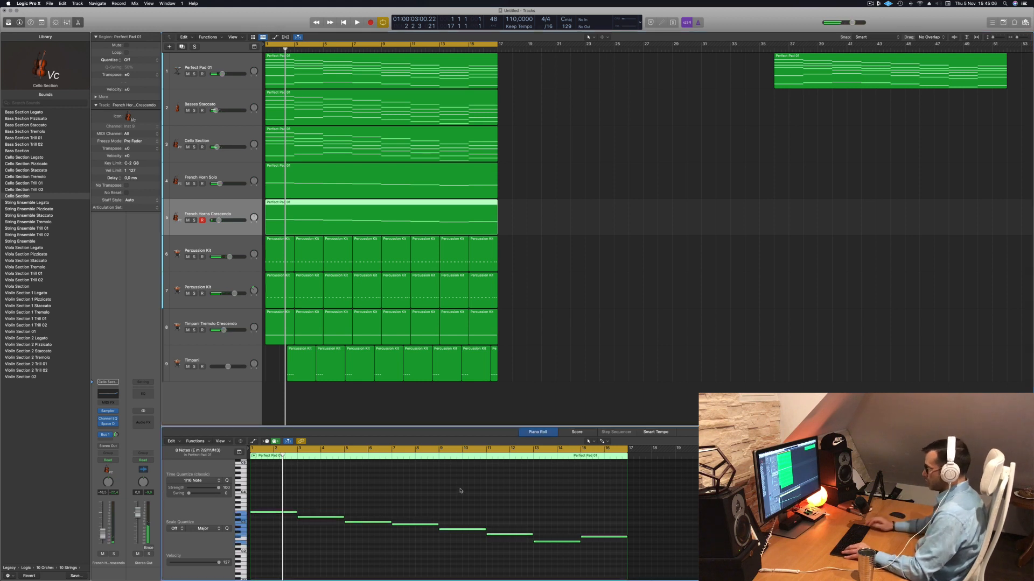
pyautogui.hotkey('shift', 'alt', 'Down')
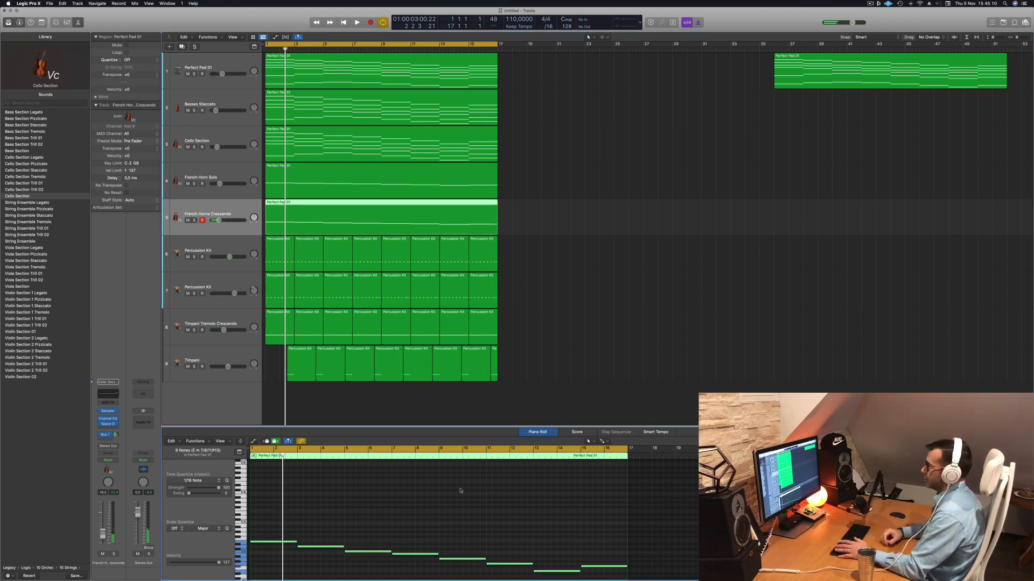
pyautogui.press('space')
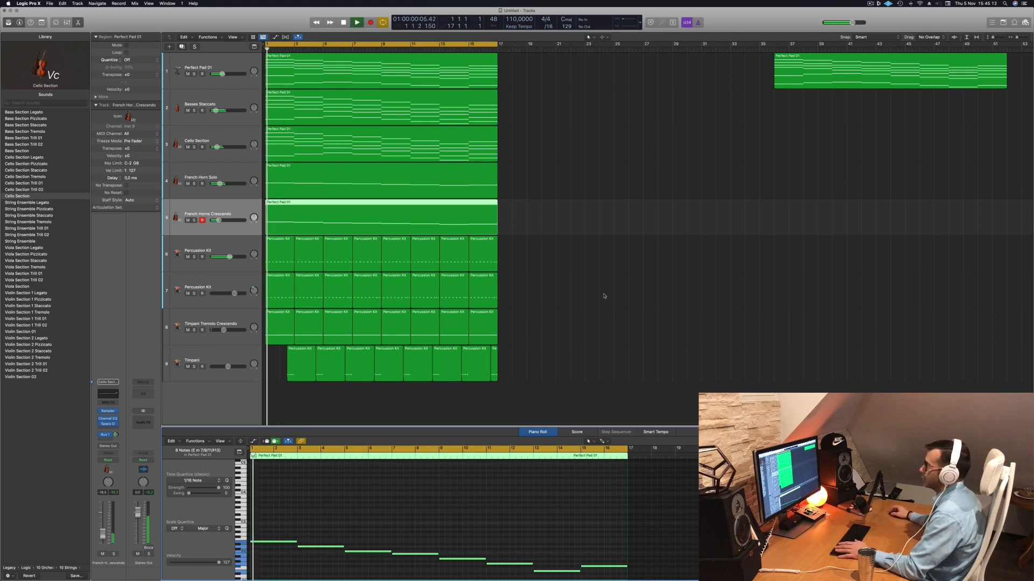
# - Lower the French Horns Crescendo track's volume, adjust its Bus 1 send level, and replay from the start
pyautogui.click(595, 273)
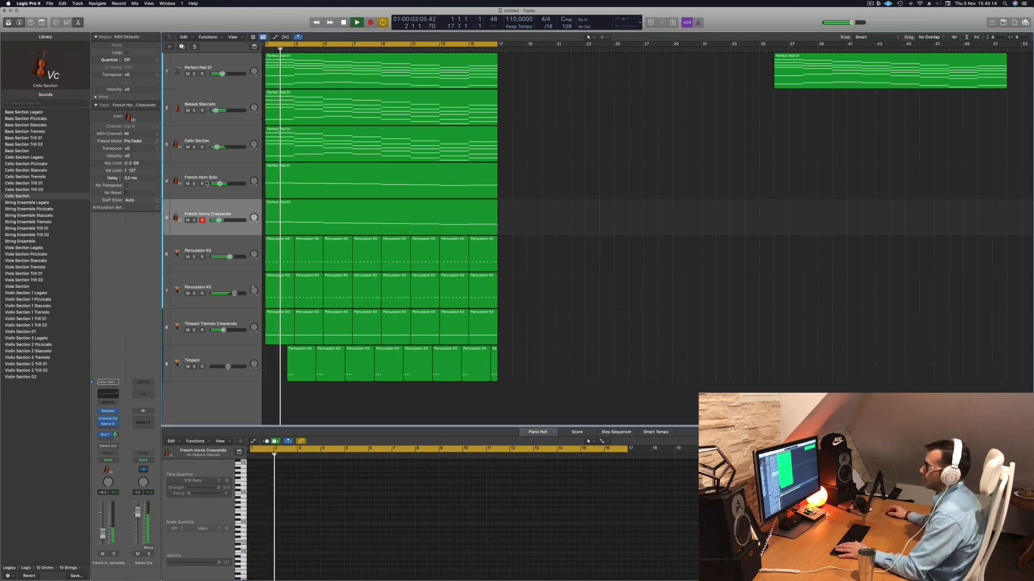
pyautogui.moveTo(219, 220); pyautogui.dragTo(214, 220)
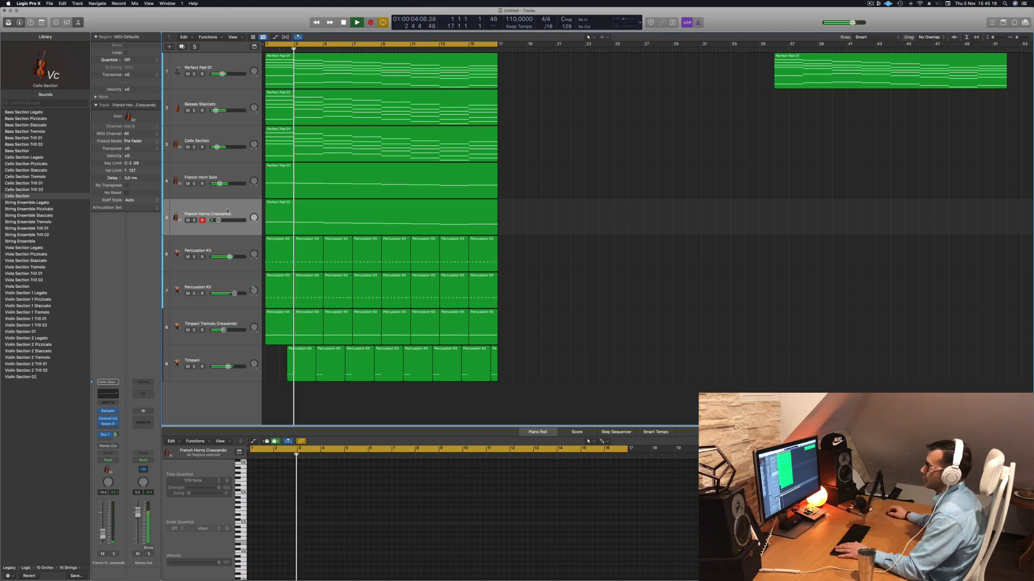
pyautogui.click(228, 211)
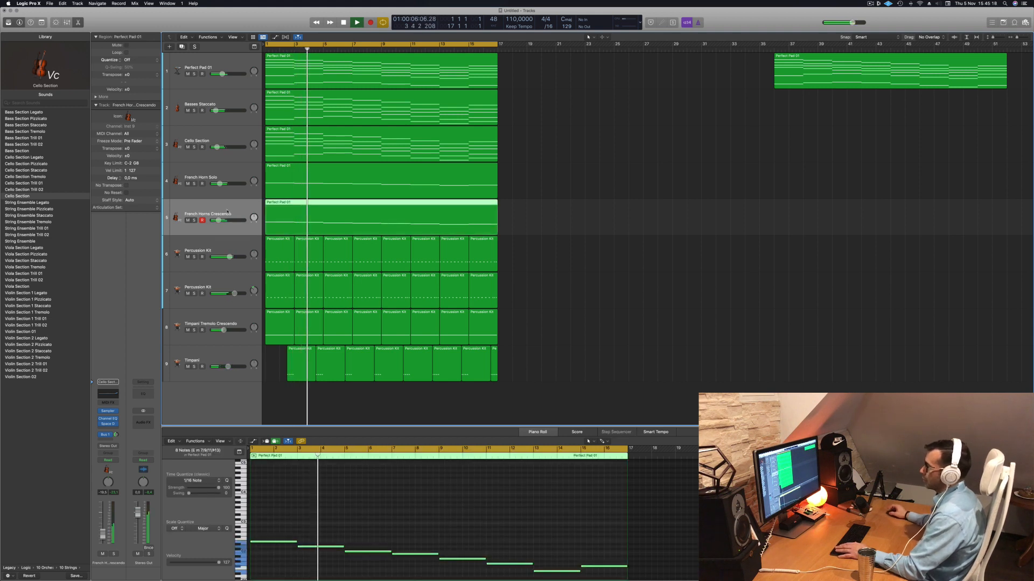
pyautogui.click(426, 508)
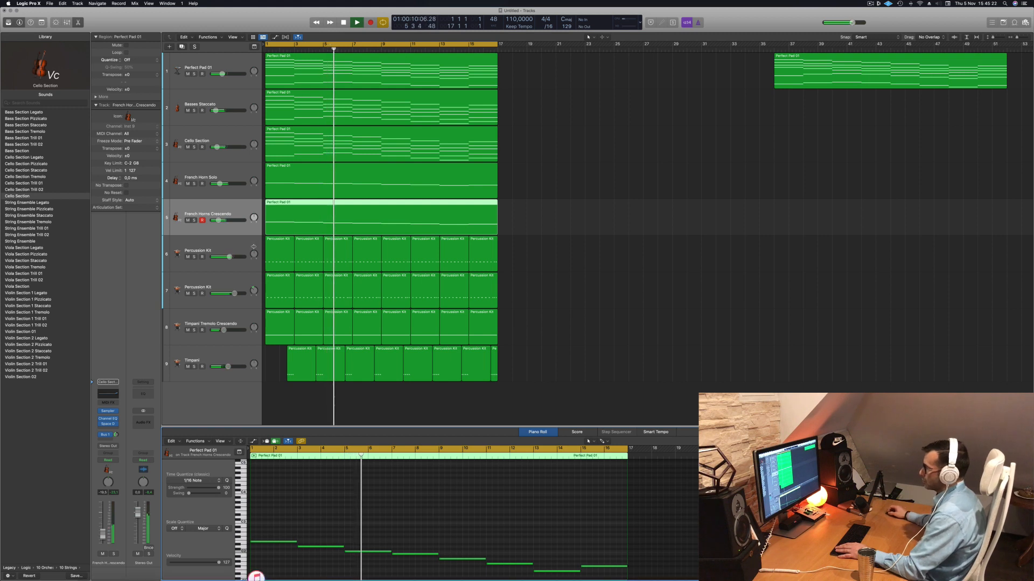
pyautogui.moveTo(219, 220); pyautogui.dragTo(215, 220)
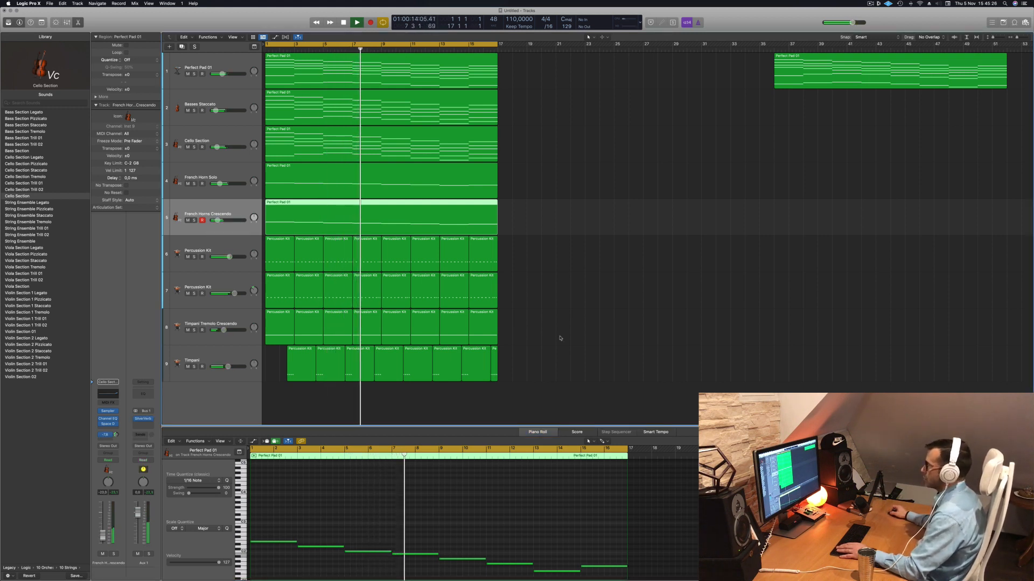
pyautogui.click(527, 280)
pyautogui.press('Return')
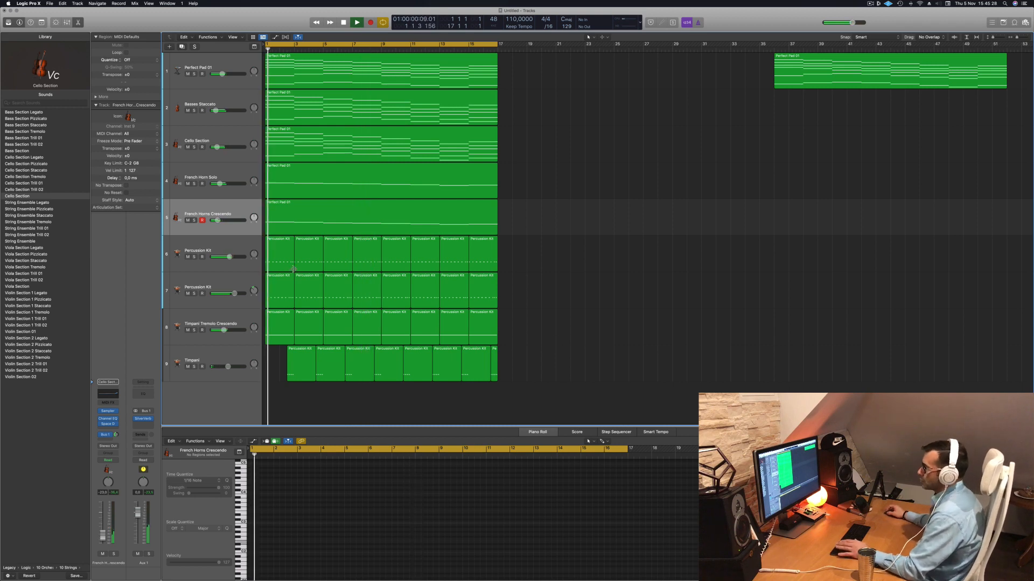
# - Toggle solo on the first Percussion Kit track to hear it, and select the second Percussion Kit track while restarting playback
pyautogui.click(195, 257)
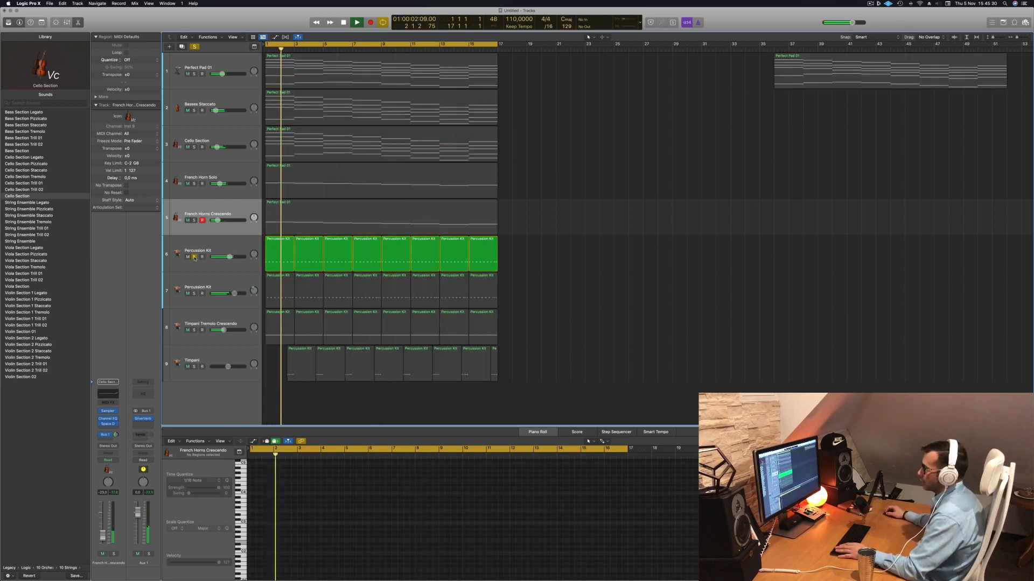
pyautogui.click(194, 257)
pyautogui.click(194, 257)
pyautogui.click(194, 258)
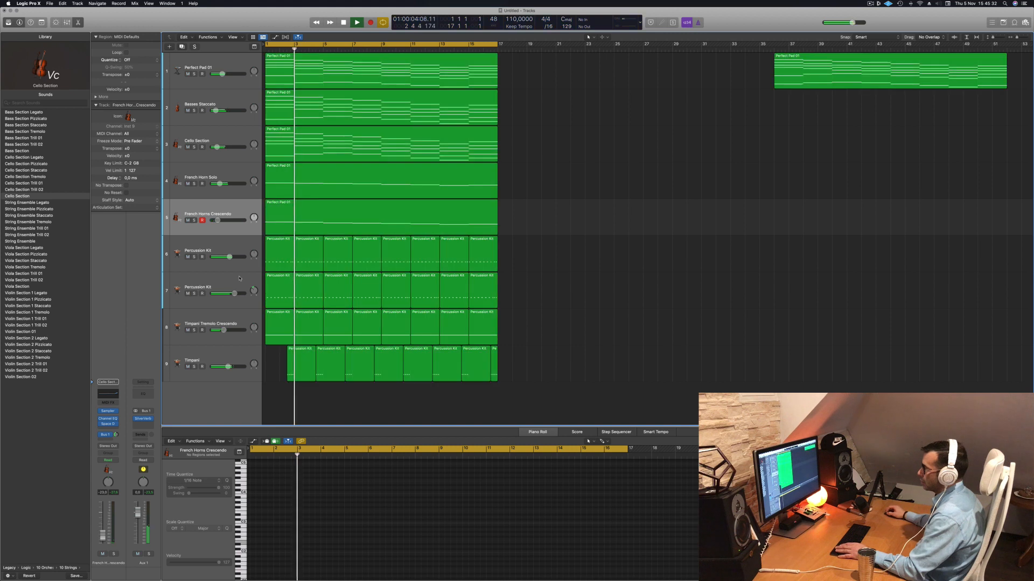
pyautogui.click(235, 280)
pyautogui.press('space')
pyautogui.press('Return')
pyautogui.press('space')
pyautogui.press('Return')
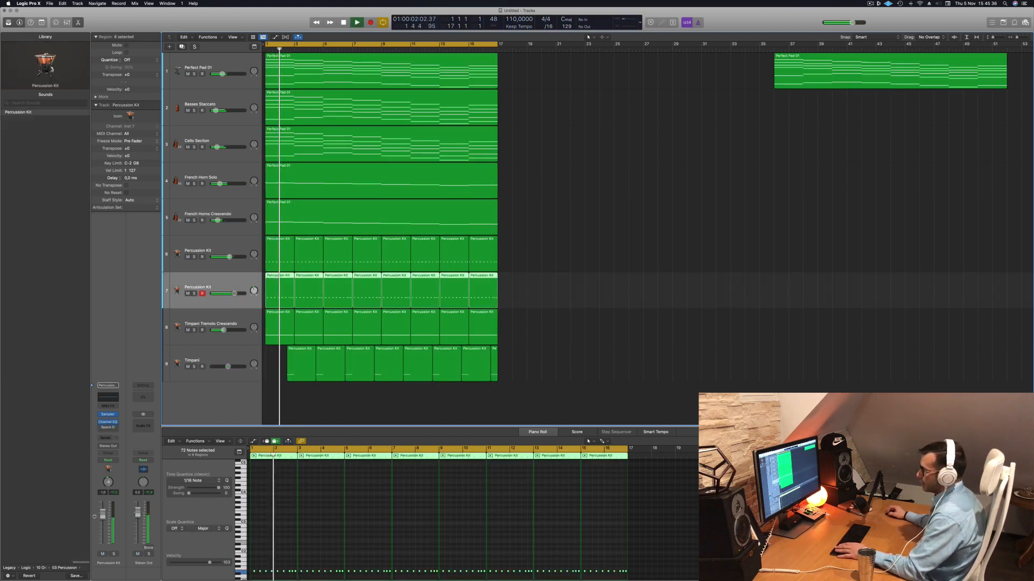
# - Try a high-cut filter at 1890 Hz in the second Percussion Kit track's Channel EQ
pyautogui.click(112, 401)
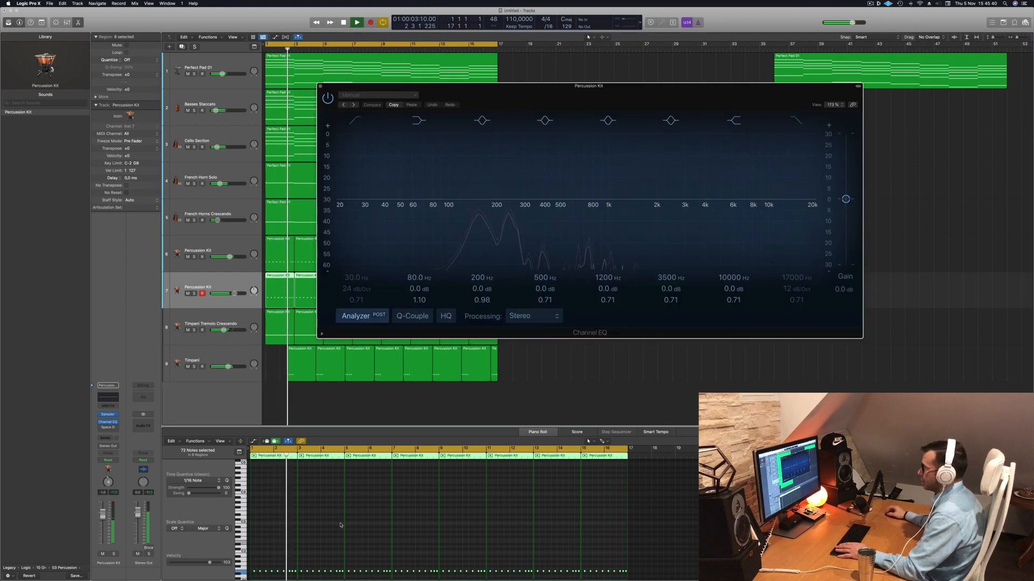
pyautogui.click(803, 124)
pyautogui.moveTo(802, 200); pyautogui.dragTo(646, 207)
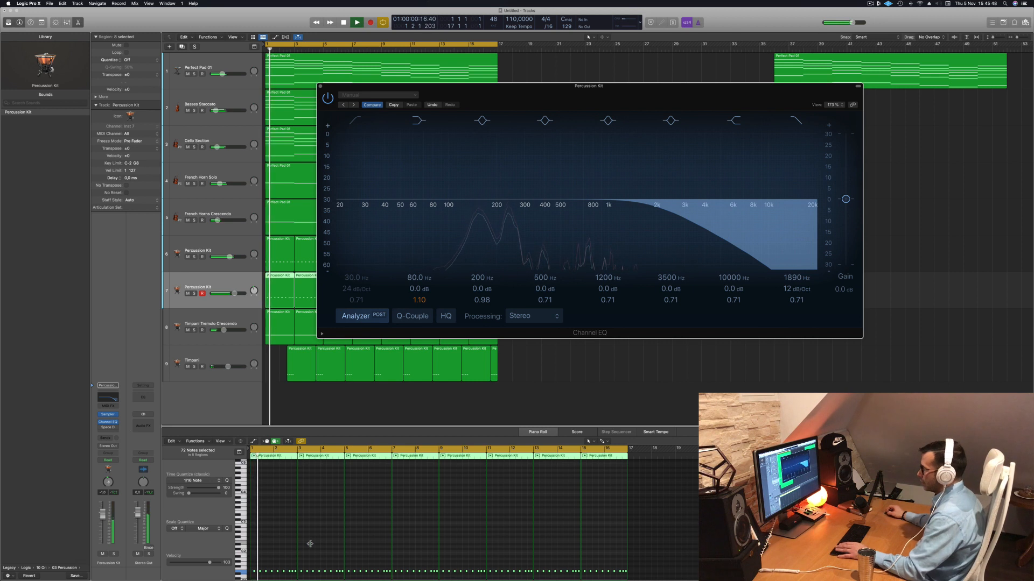
# - Transpose all notes of the second Percussion Kit track downward to different drum sounds, listening from the start
pyautogui.moveTo(304, 544); pyautogui.dragTo(319, 547)
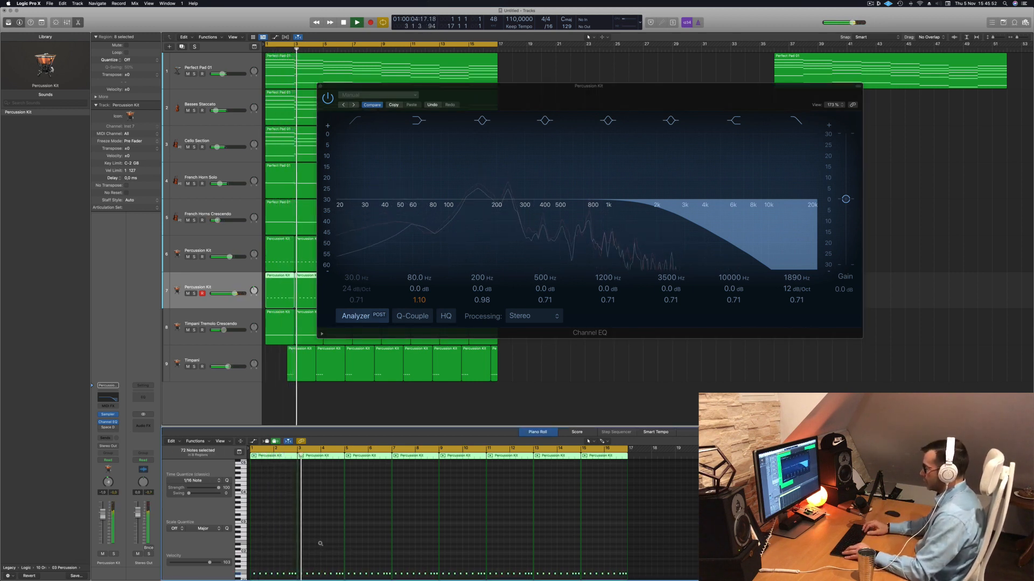
pyautogui.press('Return')
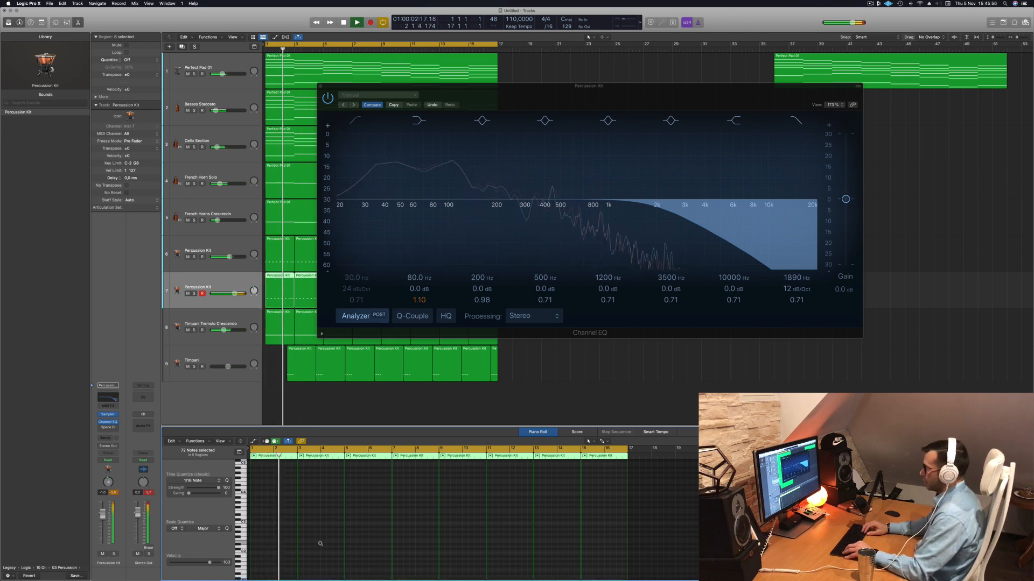
pyautogui.press('space')
pyautogui.press('space')
# - Turn off the Channel EQ's high-cut filter, lower the second Percussion Kit track's volume, and close the EQ window
pyautogui.click(795, 120)
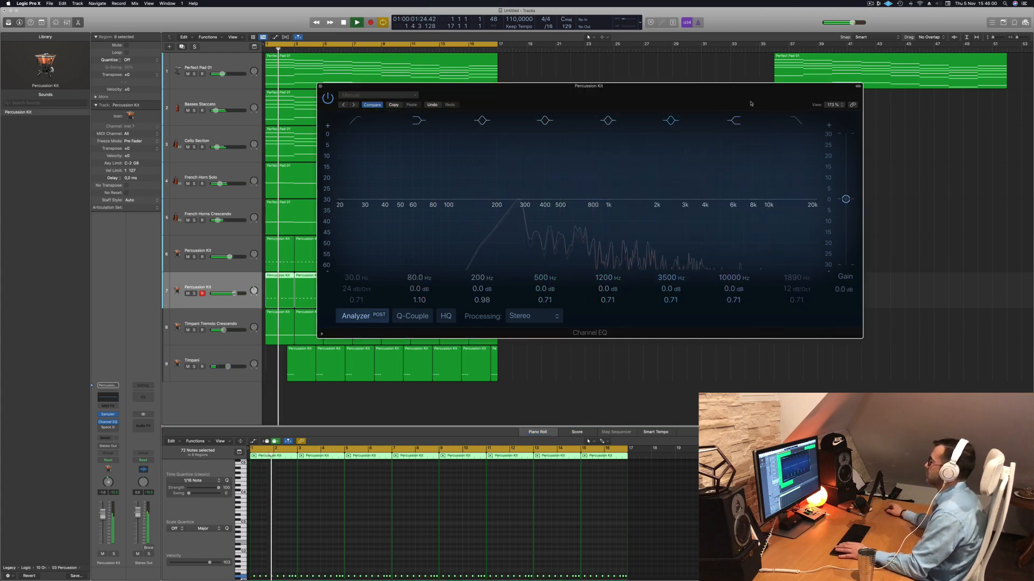
pyautogui.moveTo(753, 103); pyautogui.dragTo(951, 110)
pyautogui.press('Return')
pyautogui.press('space')
pyautogui.click(214, 288)
pyautogui.moveTo(102, 514)
pyautogui.mouseDown()
pyautogui.moveTo(102, 540)
pyautogui.moveTo(103, 529)
pyautogui.mouseUp()
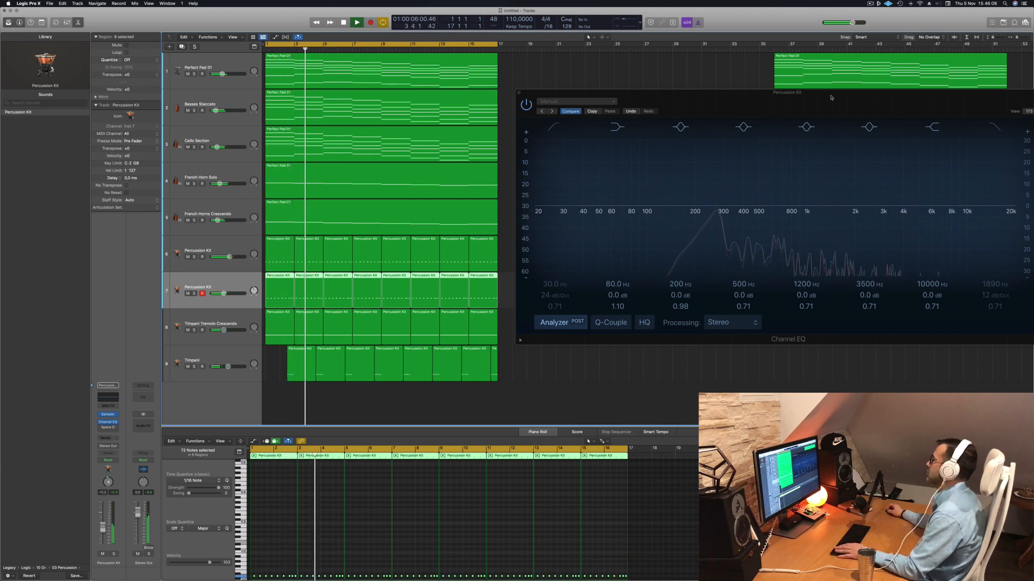
pyautogui.moveTo(519, 94); pyautogui.dragTo(248, 148)
pyautogui.click(248, 147)
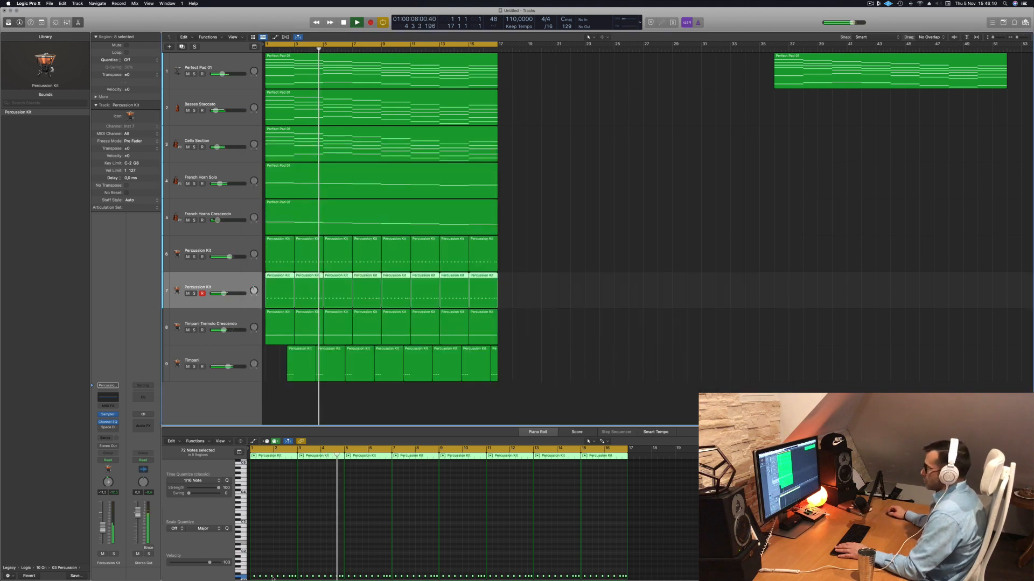
# - Replay the arrangement from the start to check the second Percussion Kit track's balance
pyautogui.press('space')
pyautogui.press('space')
pyautogui.hscroll(3, 318, 549)
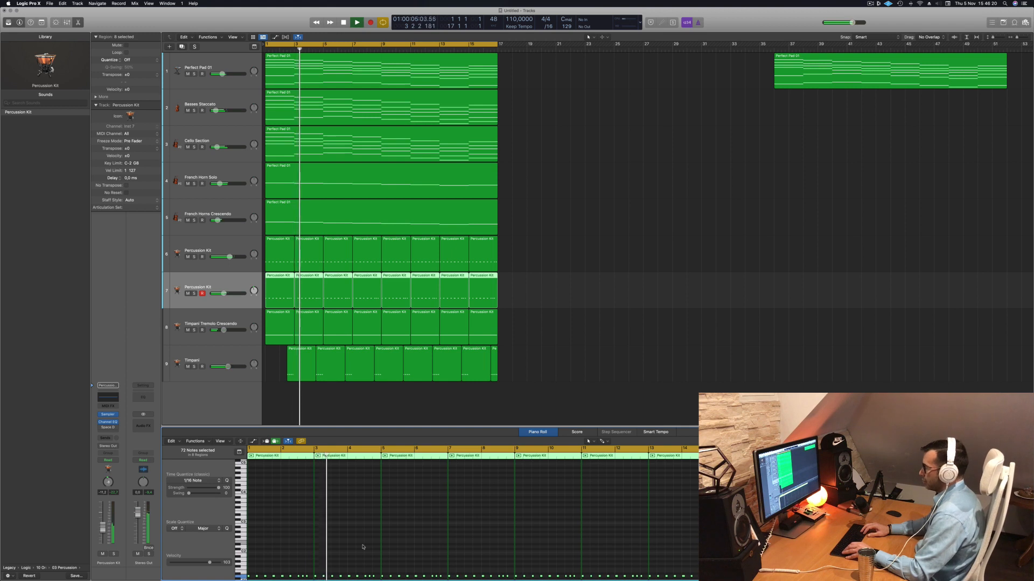
pyautogui.press('Return')
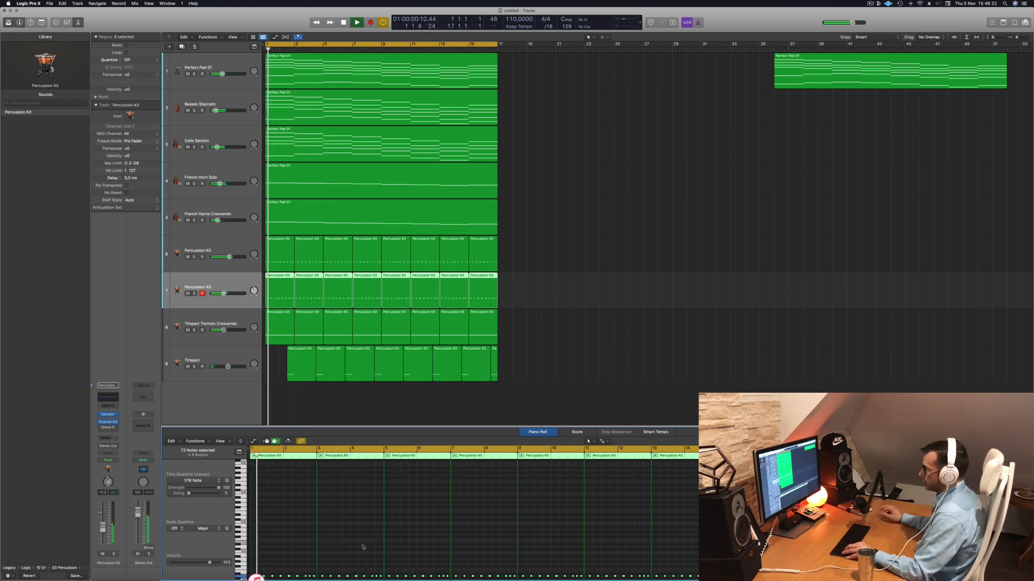
# - Lower the second Percussion Kit track's volume slightly and replay the arrangement from the start to check the balance
pyautogui.hscroll(5, 363, 546)
pyautogui.scroll(-3, 385, 544)
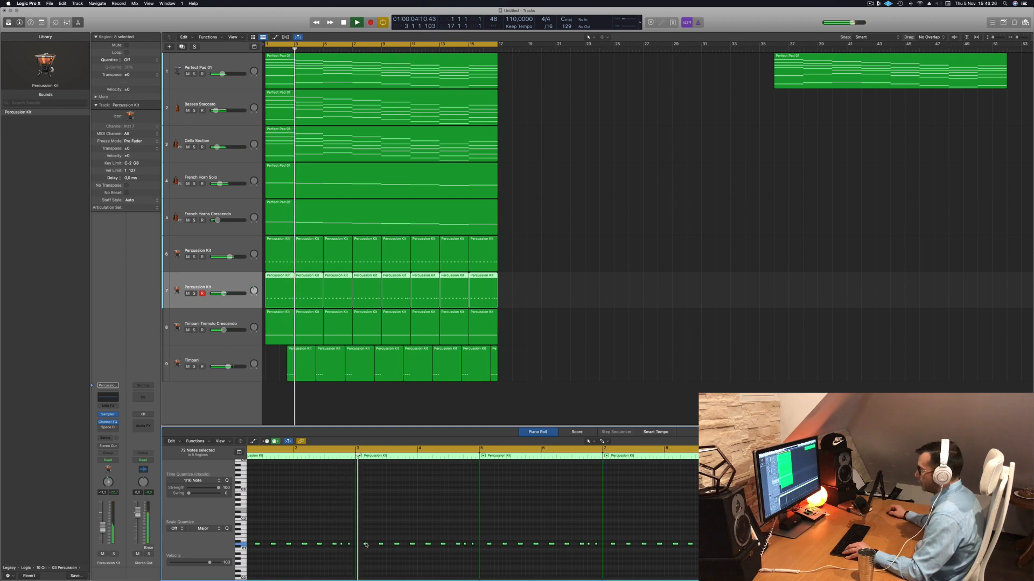
pyautogui.moveTo(366, 544); pyautogui.dragTo(360, 544)
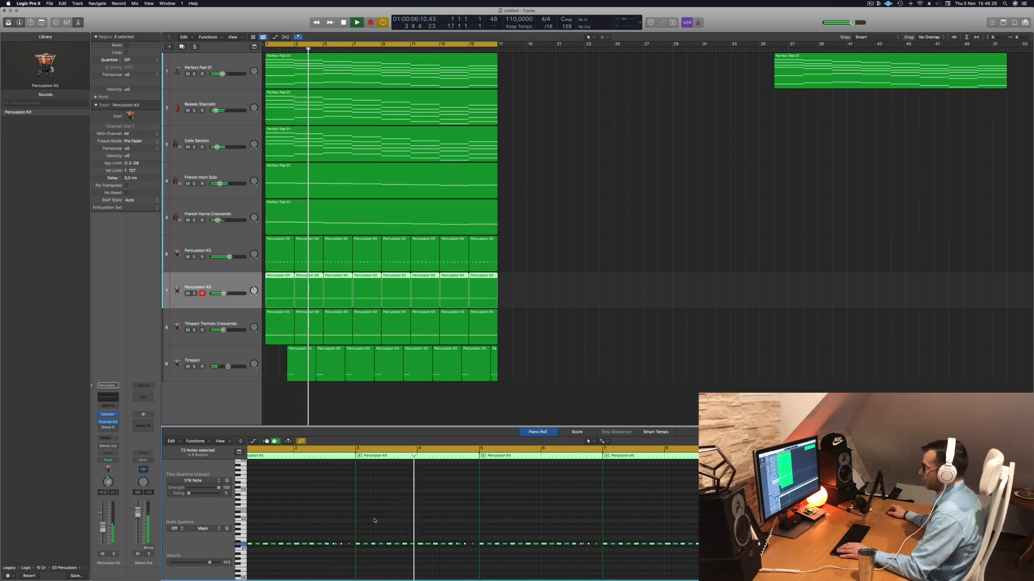
pyautogui.press('Return')
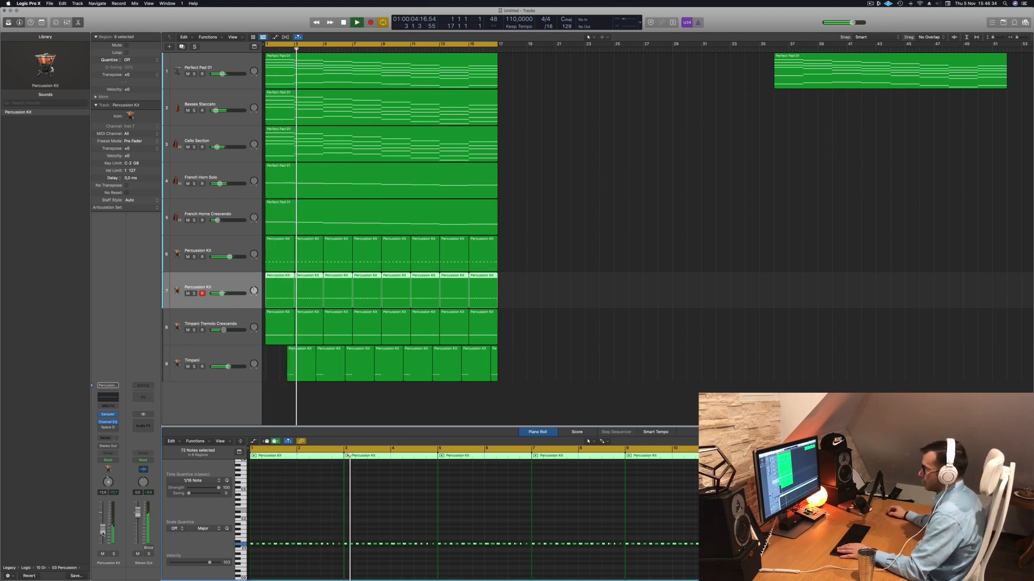
pyautogui.press('space')
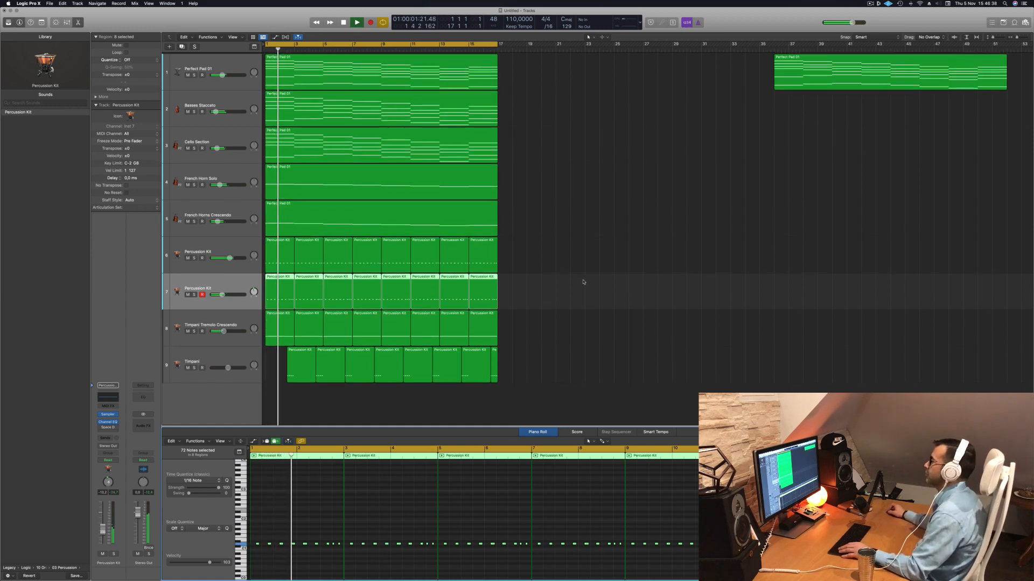
pyautogui.scroll(-5, 536, 201)
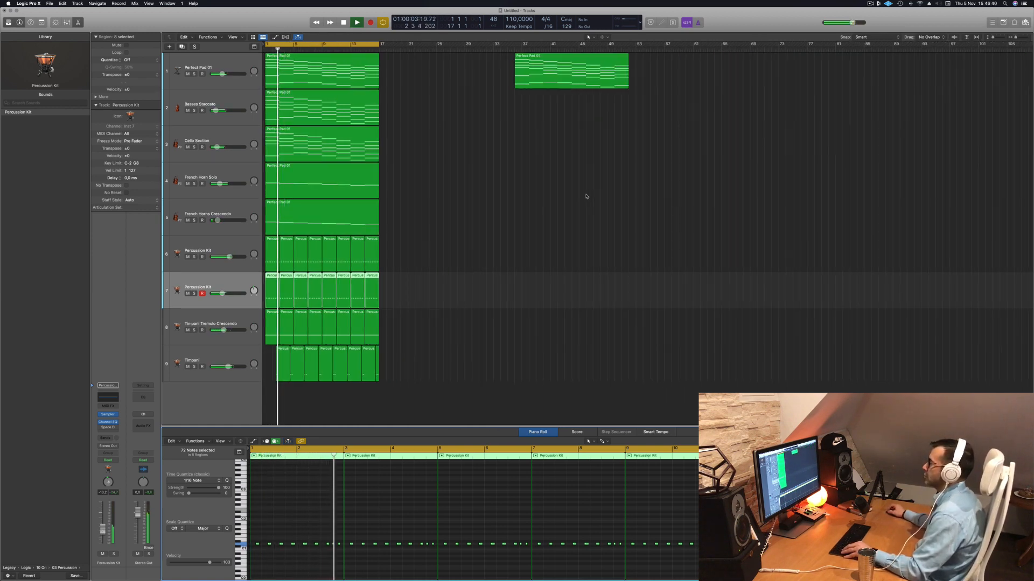
pyautogui.scroll(1, 517, 197)
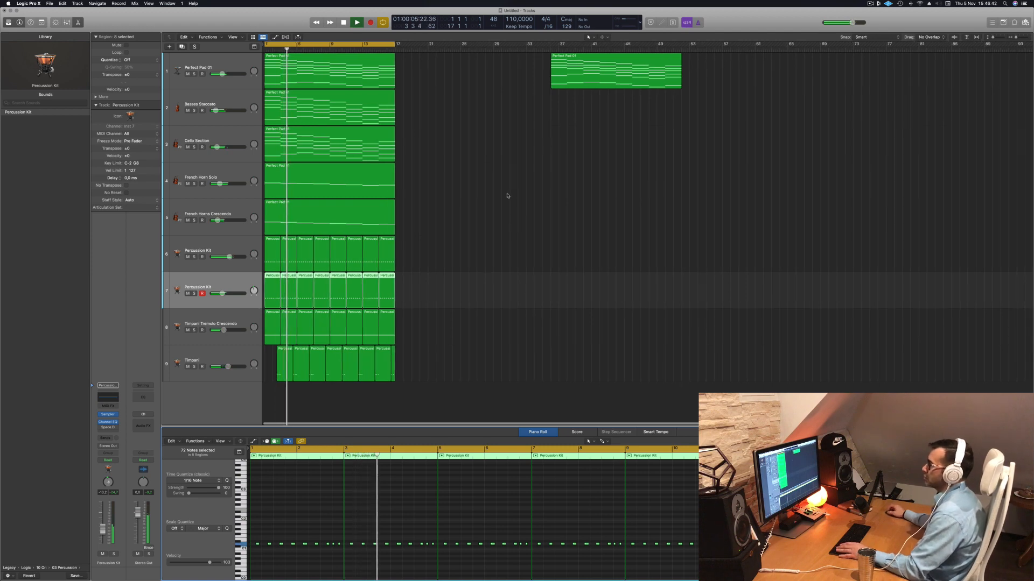
# - Briefly solo the Perfect Pad 01 track, return to the full mix, and listen from the start
pyautogui.click(506, 195)
pyautogui.click(218, 105)
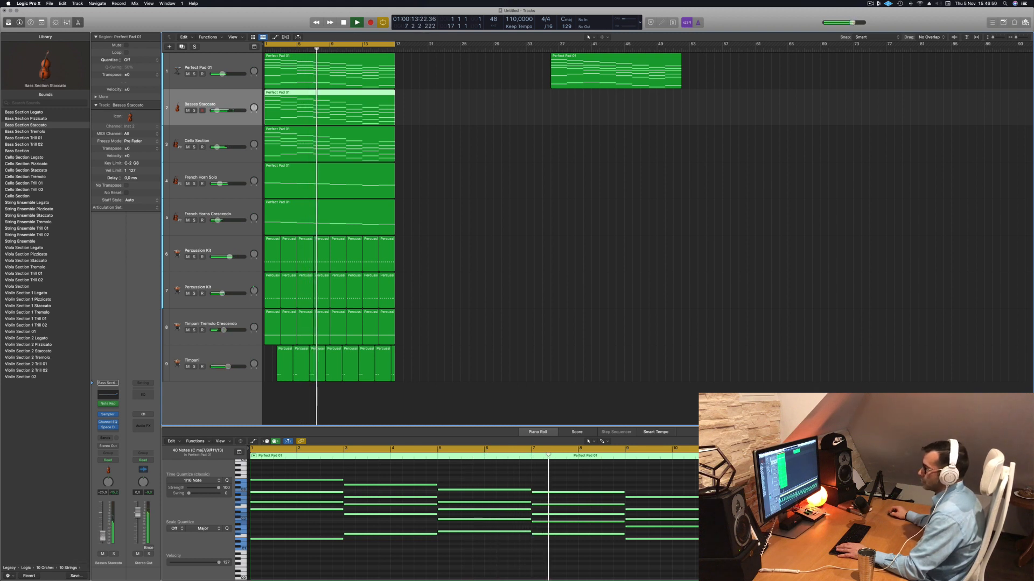
pyautogui.click(438, 180)
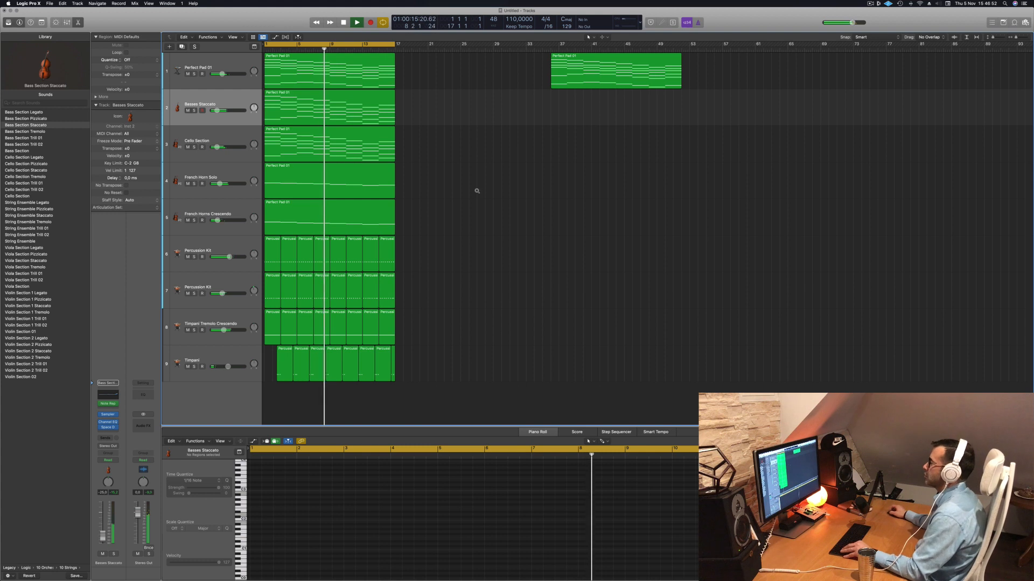
pyautogui.scroll(5, 477, 192)
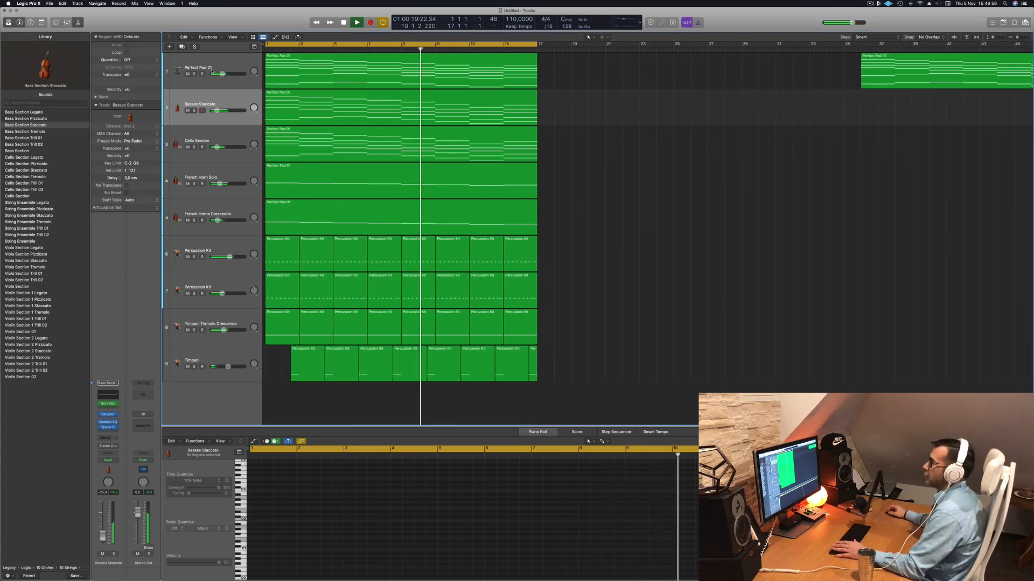
pyautogui.click(194, 74)
pyautogui.click(195, 74)
pyautogui.press('space')
pyautogui.press('space')
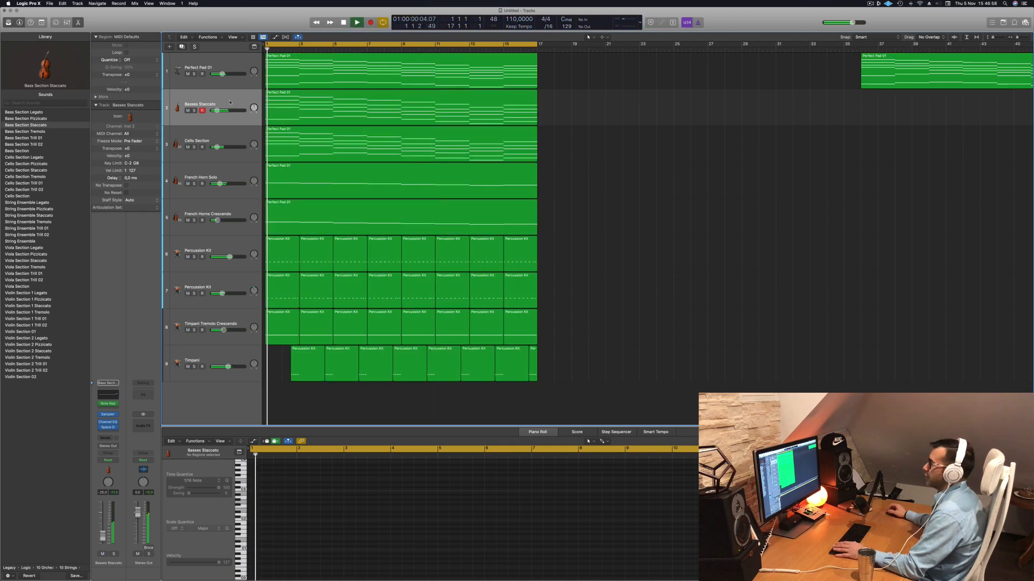
# - Duplicate the Basses Staccato track with its settings and copy its full-length region onto the duplicate
pyautogui.click(230, 102)
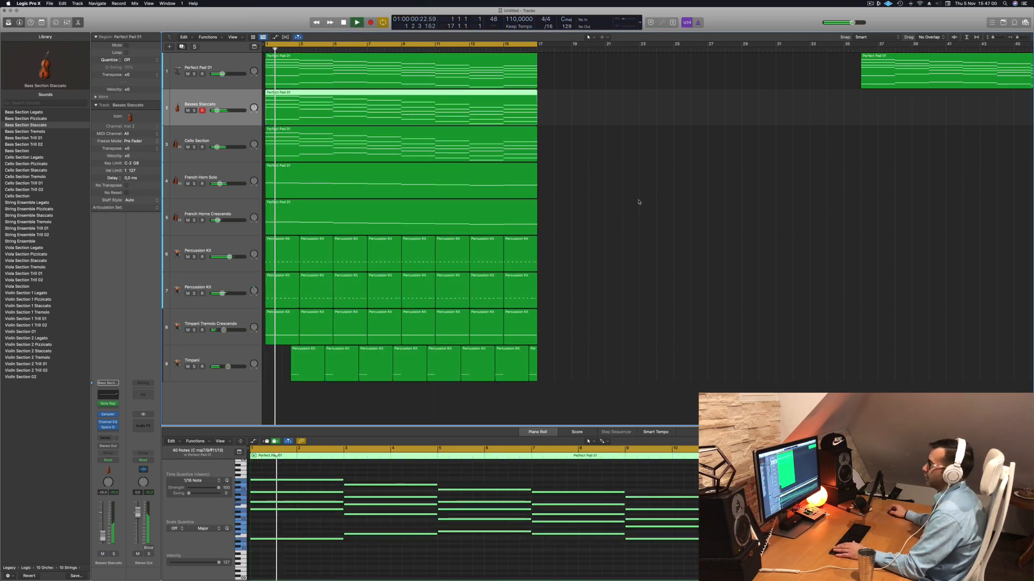
pyautogui.press('super+d')
pyautogui.moveTo(383, 110); pyautogui.dragTo(384, 149)
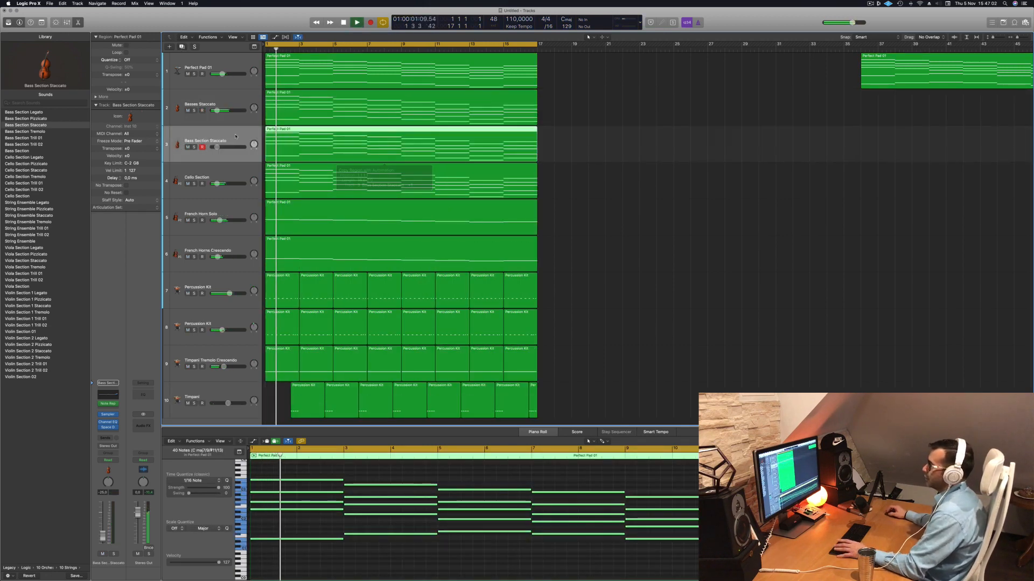
# - Replace the Note Repeater on the duplicated bass track with an Arpeggiator, keeping its window clear of the track controls
pyautogui.click(117, 406)
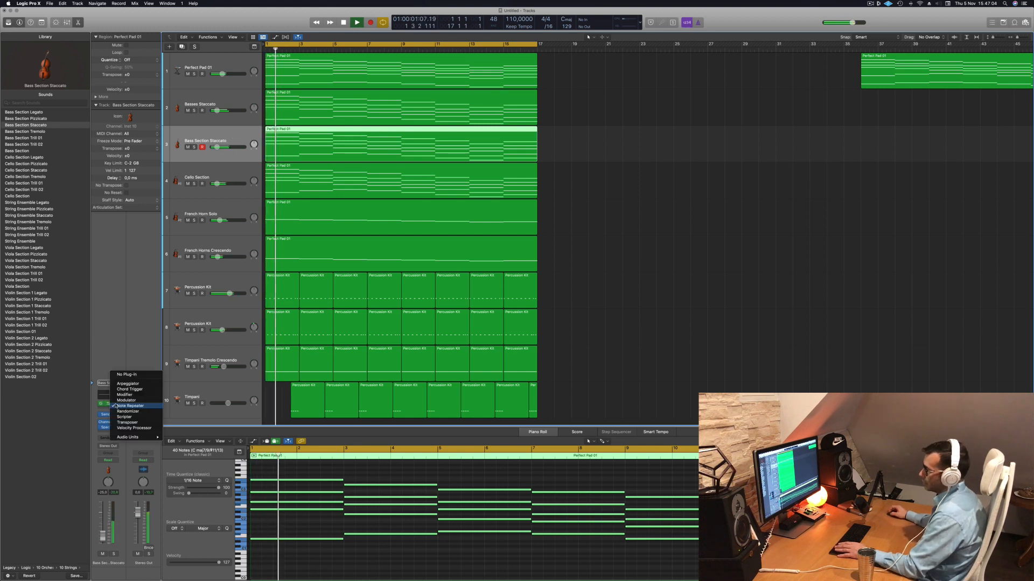
pyautogui.click(140, 382)
pyautogui.press('Return')
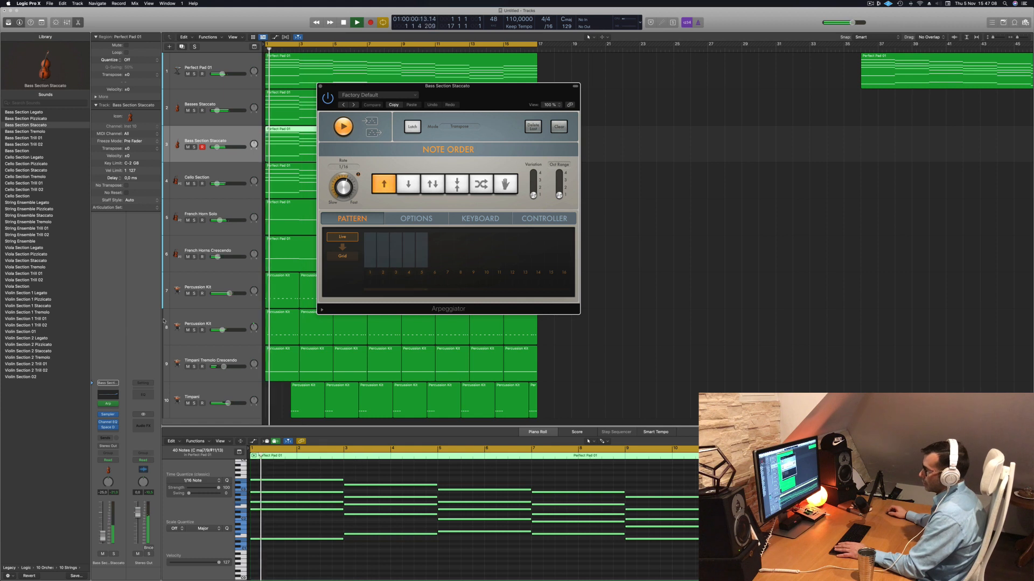
pyautogui.moveTo(530, 86); pyautogui.dragTo(577, 86)
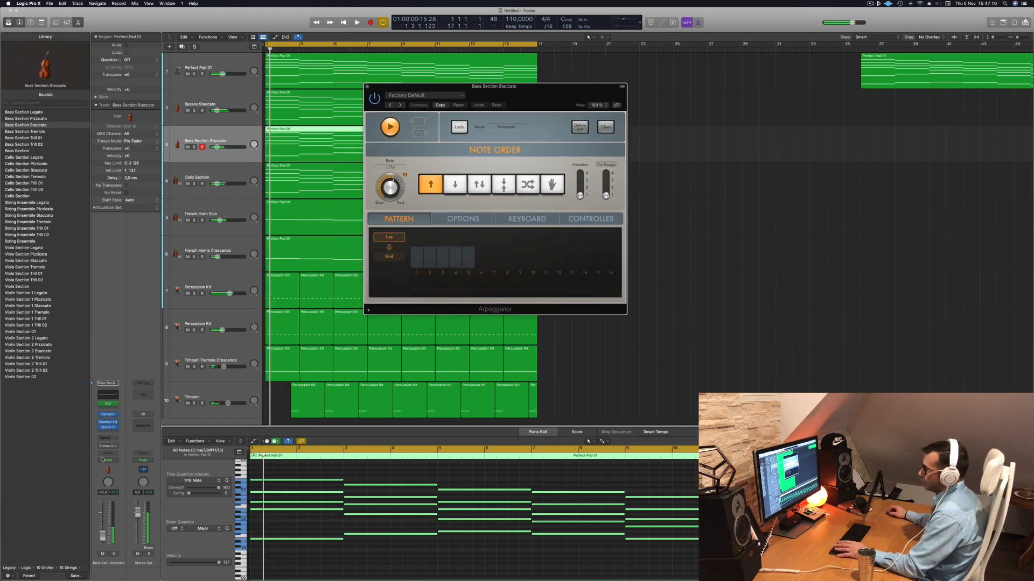
# - Replace the duplicated track's Sampler instrument with a stereo Retro Synth and place its window beside the Arpeggiator
pyautogui.click(115, 418)
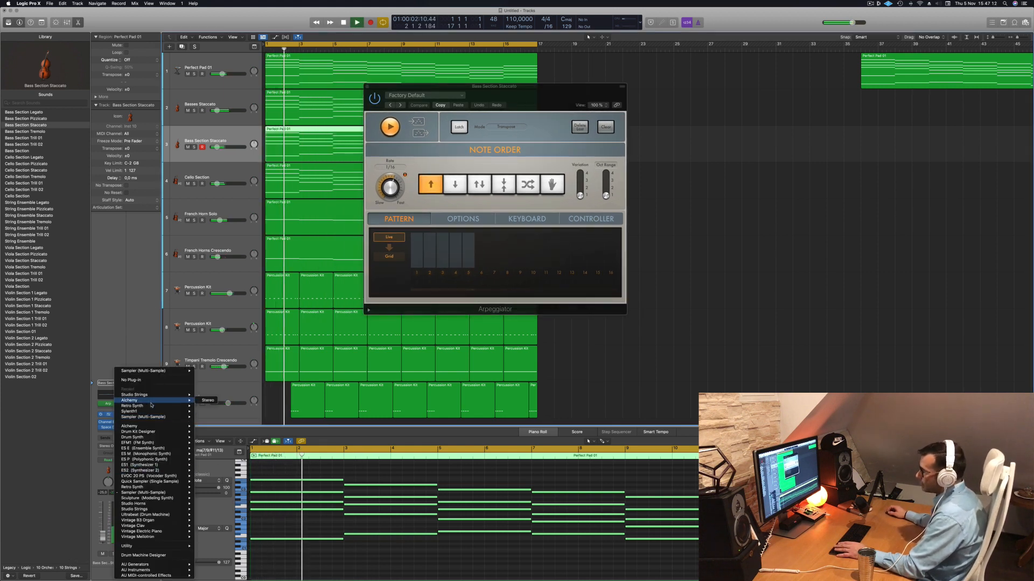
pyautogui.click(209, 408)
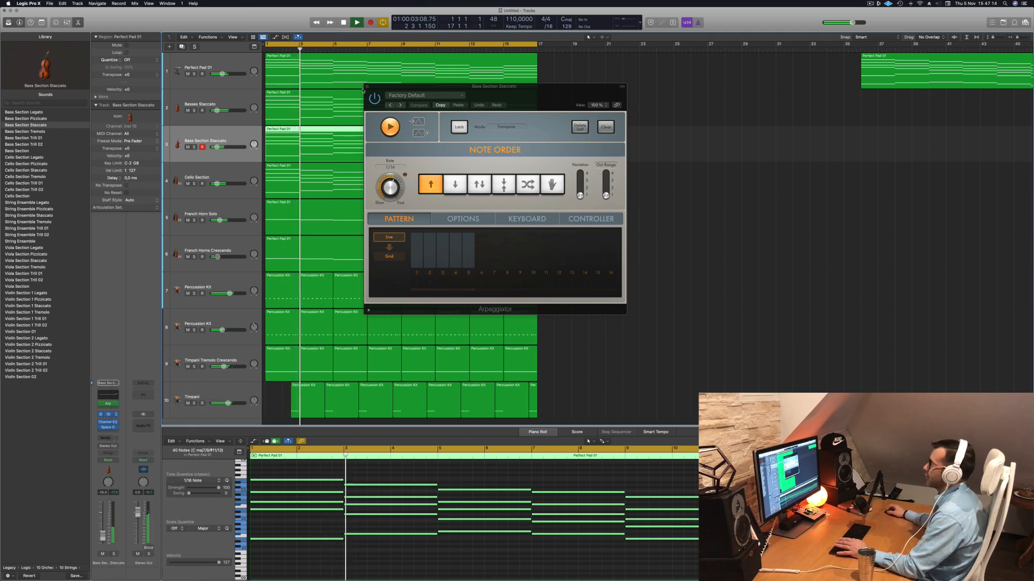
pyautogui.moveTo(376, 87); pyautogui.dragTo(587, 81)
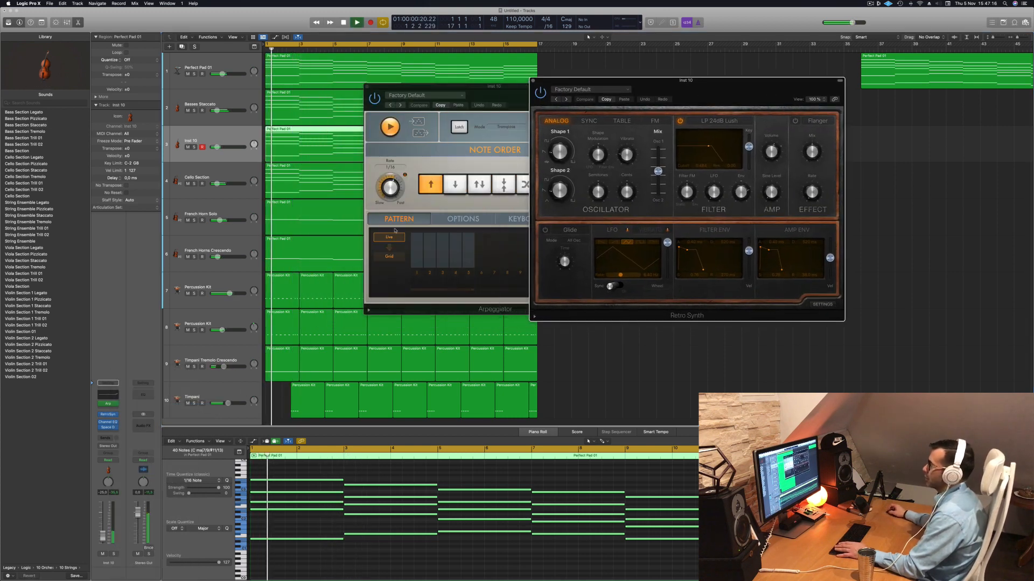
# - Raise the Retro Synth track's volume, lower the synth's filter cutoff, and replay from the start
pyautogui.moveTo(102, 534); pyautogui.dragTo(102, 534)
pyautogui.click(427, 566)
pyautogui.scroll(2, 397, 566)
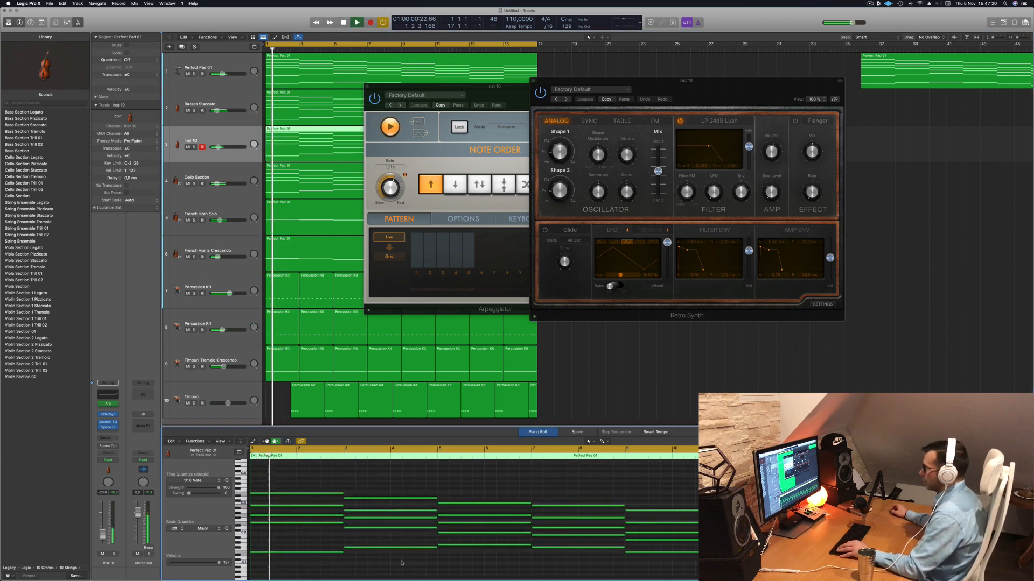
pyautogui.moveTo(741, 85); pyautogui.dragTo(614, 96)
pyautogui.press('Return')
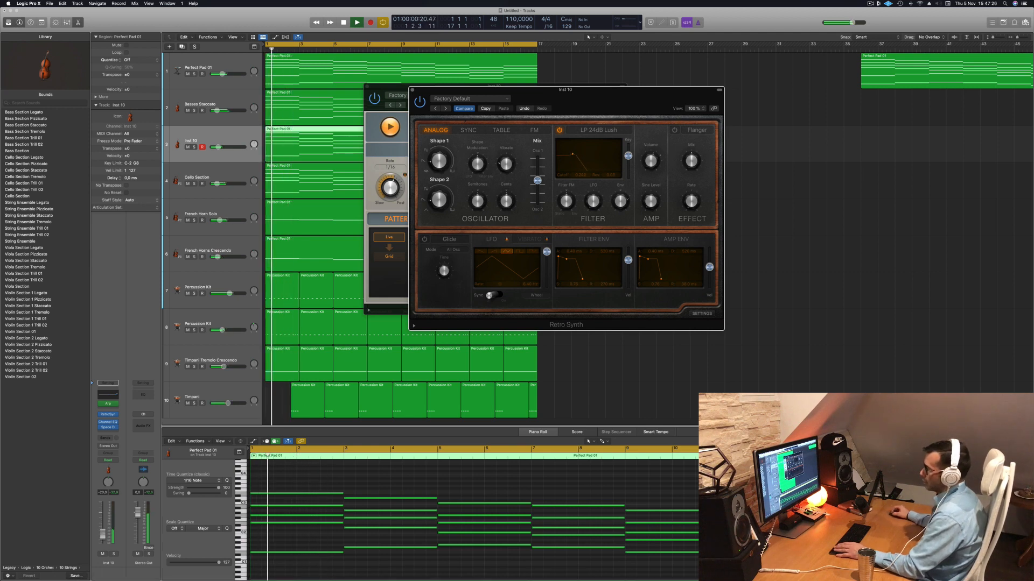
# - Set the Retro Synth track's Channel EQ high shelf to -0.3 dB at 4600 Hz and move the EQ window aside
pyautogui.click(108, 398)
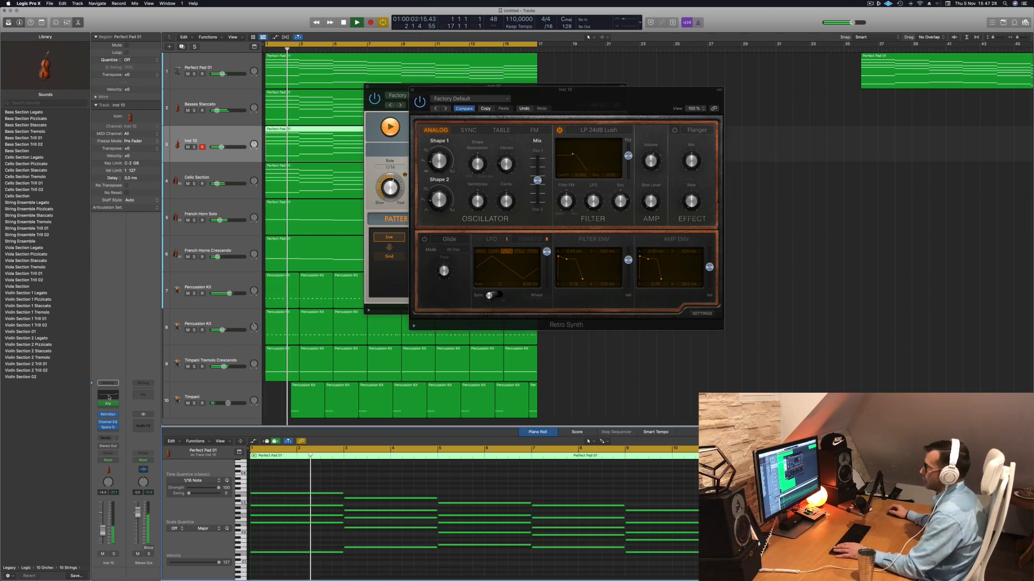
pyautogui.click(108, 398)
pyautogui.moveTo(787, 184); pyautogui.dragTo(718, 200)
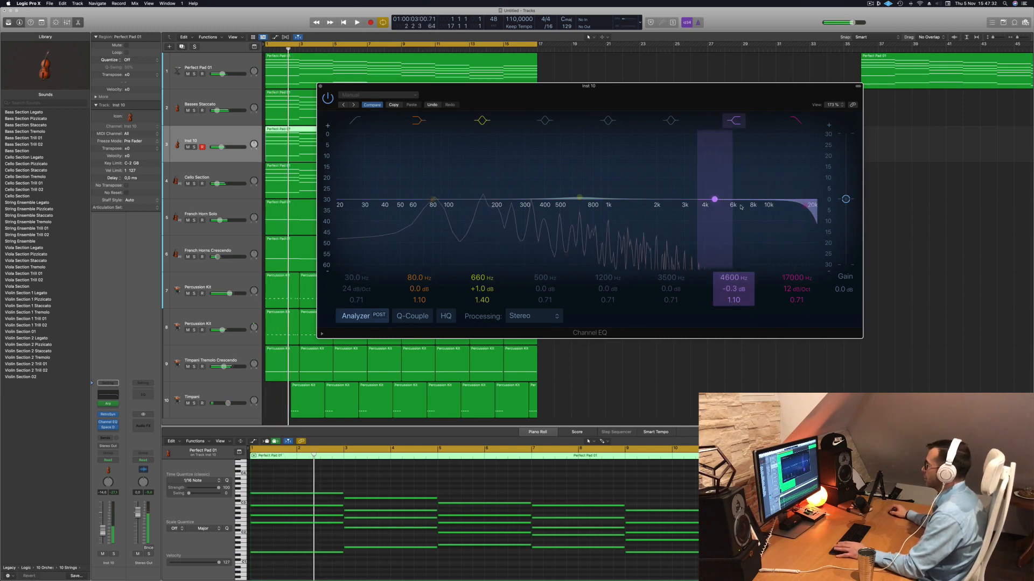
pyautogui.press('space')
pyautogui.moveTo(538, 93); pyautogui.dragTo(772, 89)
pyautogui.press('space')
# - Raise the Retro Synth track's volume further and lower the synth's filter cutoff slightly during playback
pyautogui.moveTo(523, 98); pyautogui.dragTo(488, 114)
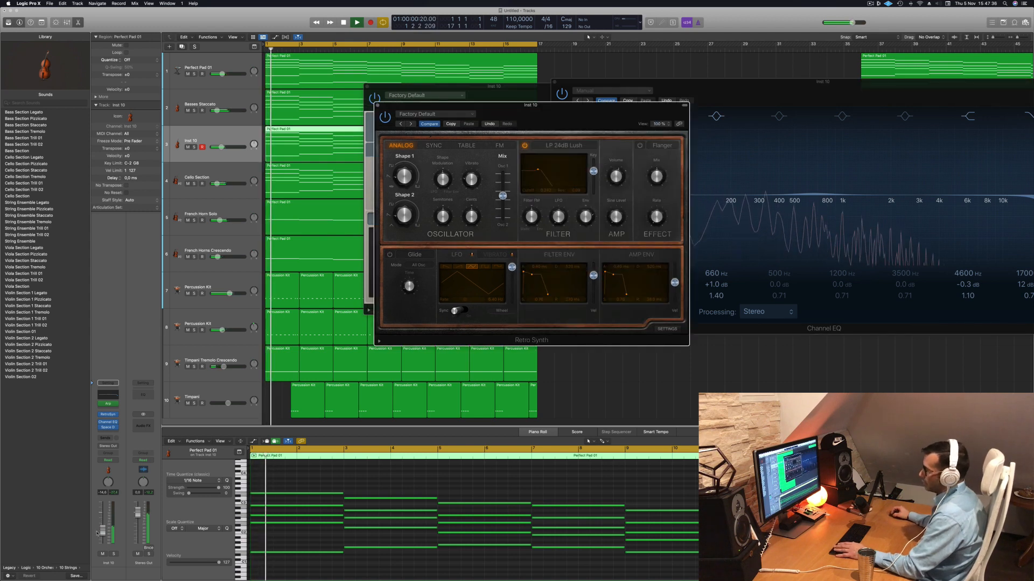
pyautogui.click(225, 429)
pyautogui.moveTo(537, 171); pyautogui.dragTo(534, 171)
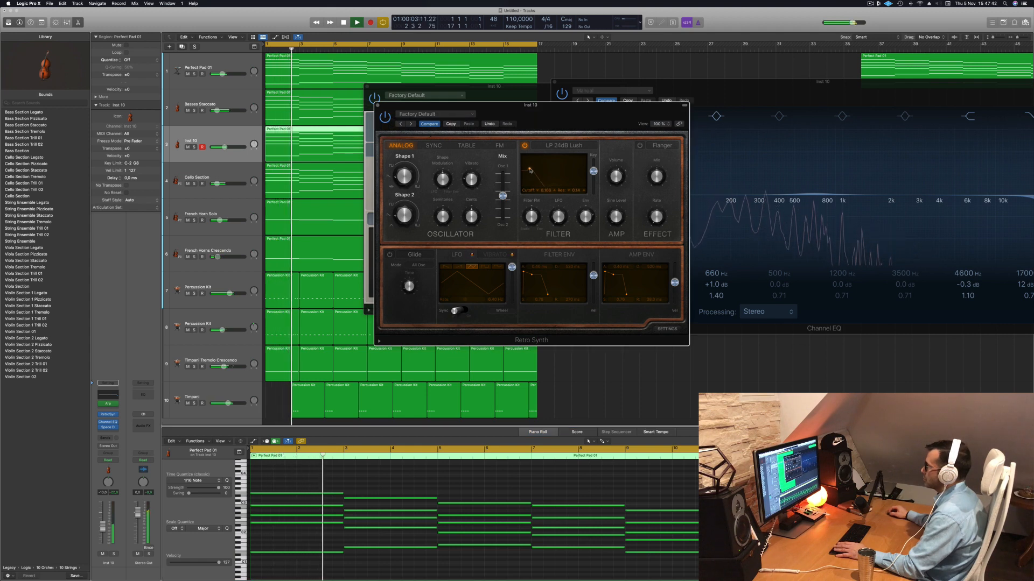
# - Fine-tune the Retro Synth filter during playback and slightly raise the volume of the Inst 10 track
pyautogui.moveTo(530, 169); pyautogui.dragTo(530, 171)
pyautogui.press('space')
pyautogui.press('space')
pyautogui.moveTo(102, 527); pyautogui.dragTo(103, 526)
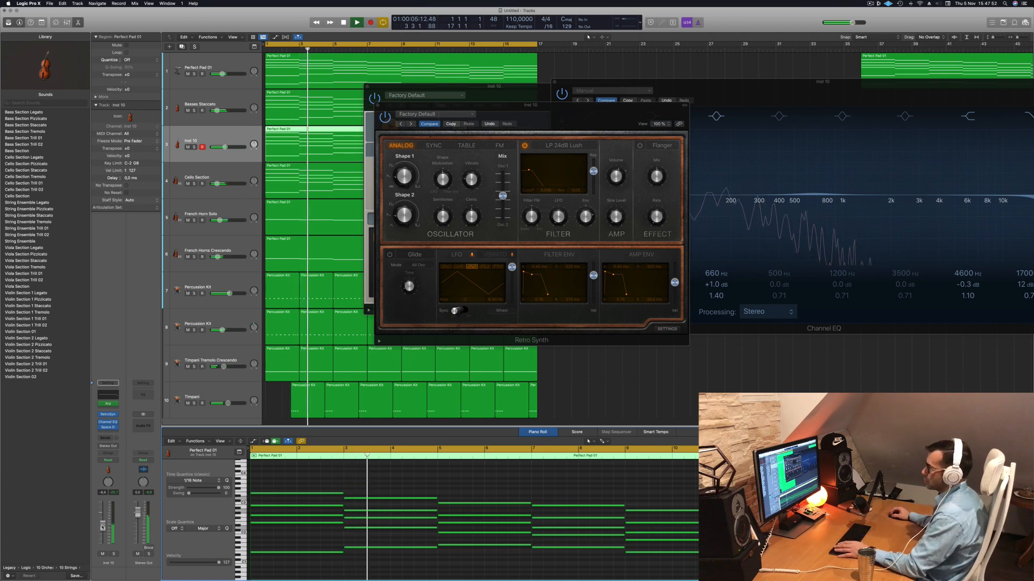
# - Move the Retro Synth window aside and close the Channel EQ window
pyautogui.moveTo(587, 121); pyautogui.dragTo(665, 190)
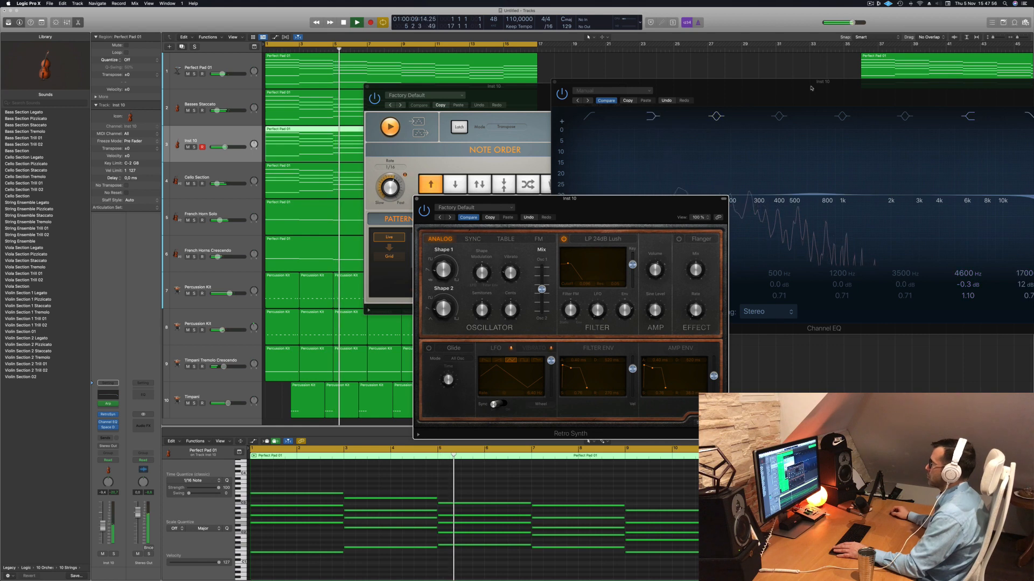
pyautogui.moveTo(811, 86); pyautogui.dragTo(549, 94)
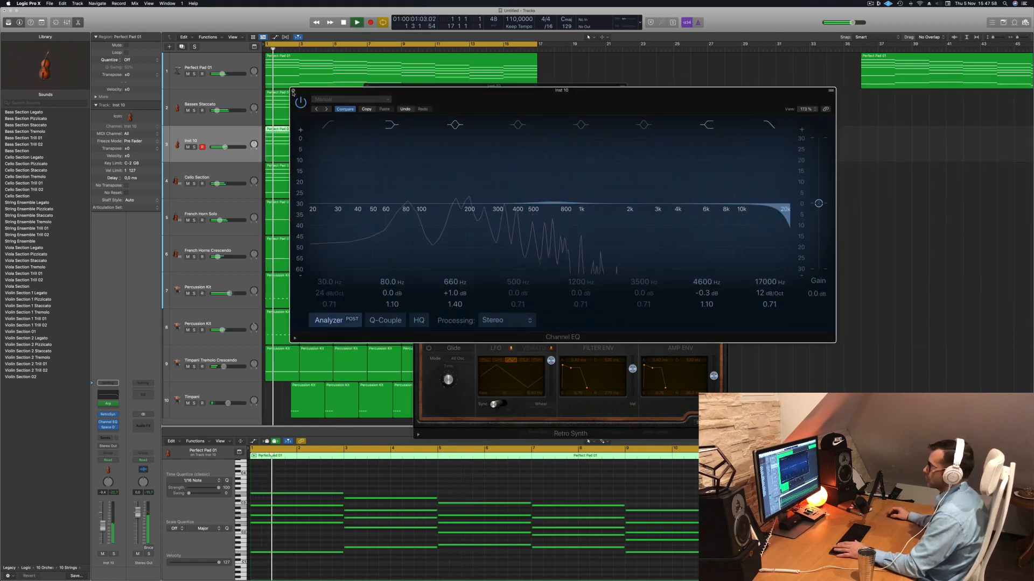
pyautogui.click(293, 92)
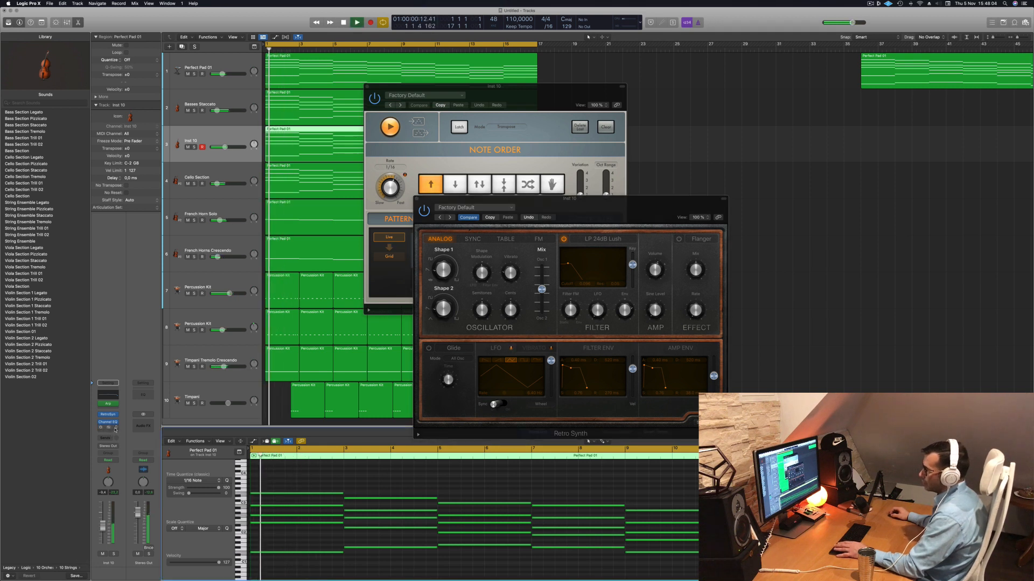
# - Replace Space Designer on the Inst 10 channel with a stereo Vintage Tube EQ
pyautogui.click(113, 428)
pyautogui.moveTo(115, 429)
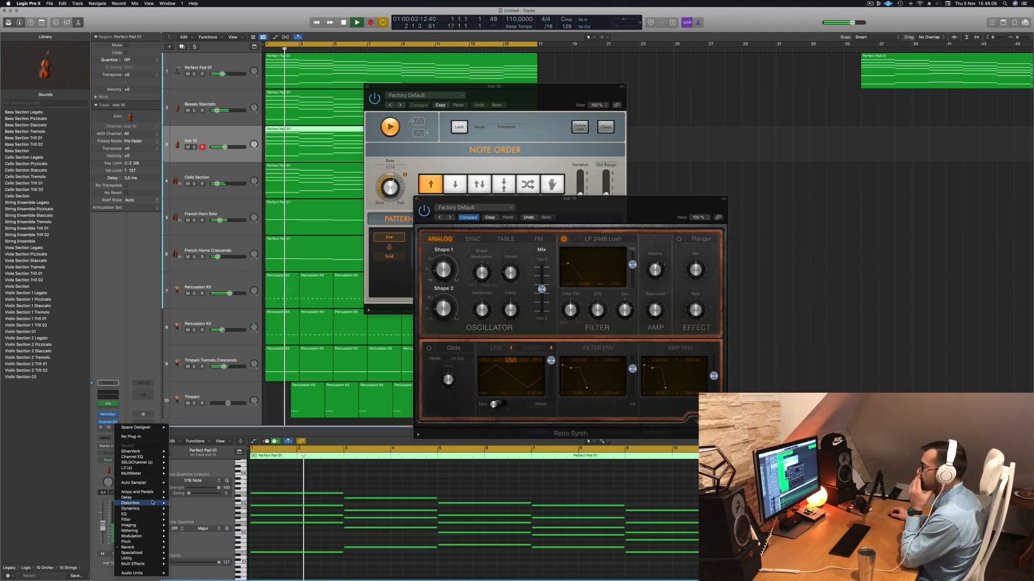
pyautogui.moveTo(151, 516)
pyautogui.moveTo(227, 537)
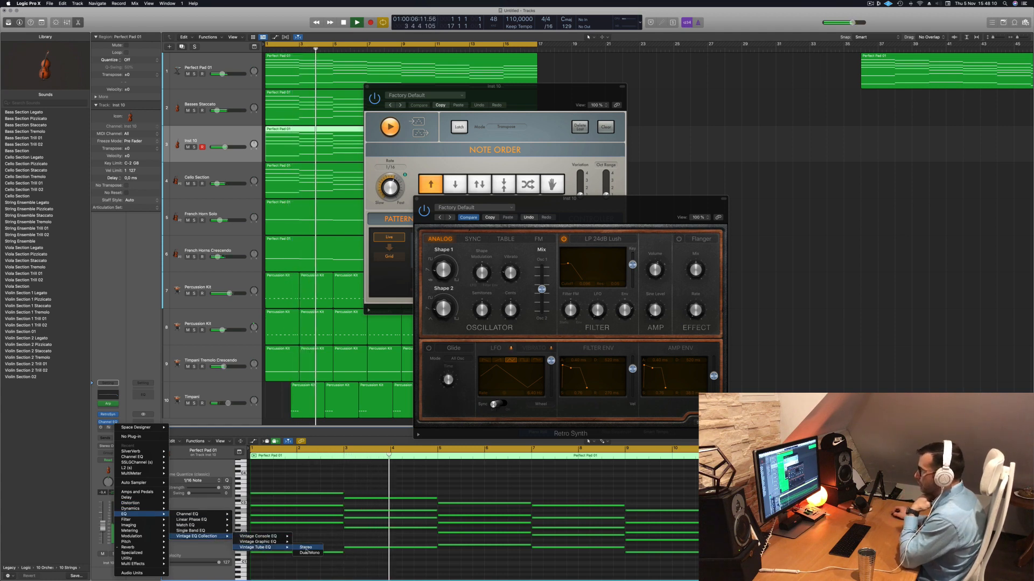
pyautogui.click(305, 548)
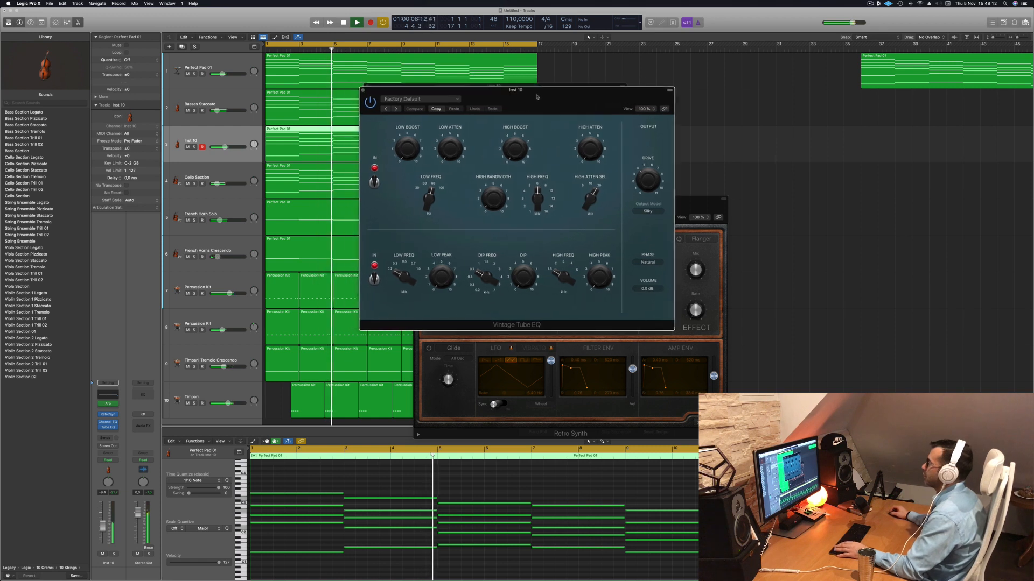
# - Load the Fat Organ preset in the Vintage Tube EQ and close the plug-in window
pyautogui.click(431, 100)
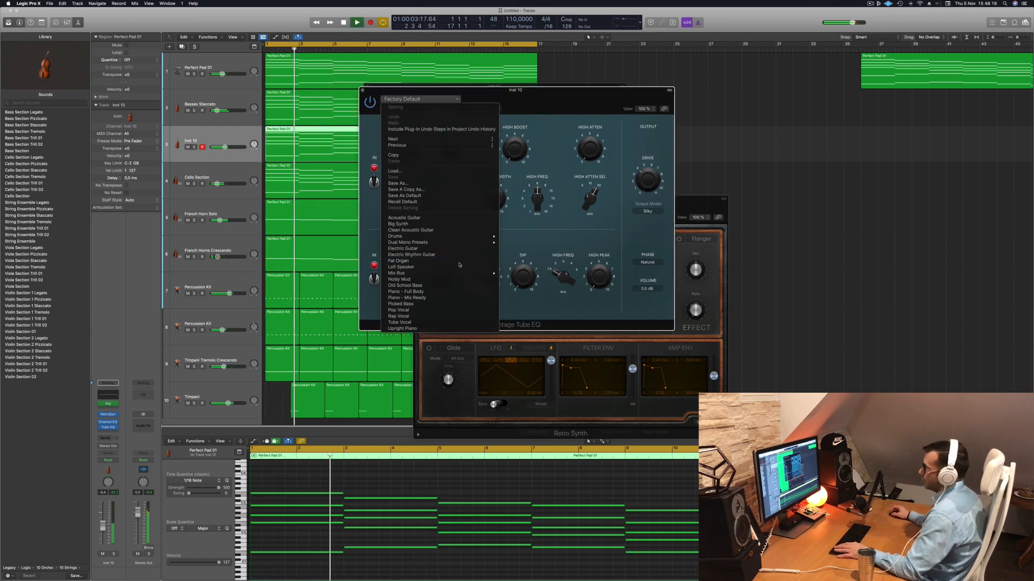
pyautogui.click(460, 262)
pyautogui.moveTo(538, 98); pyautogui.dragTo(738, 127)
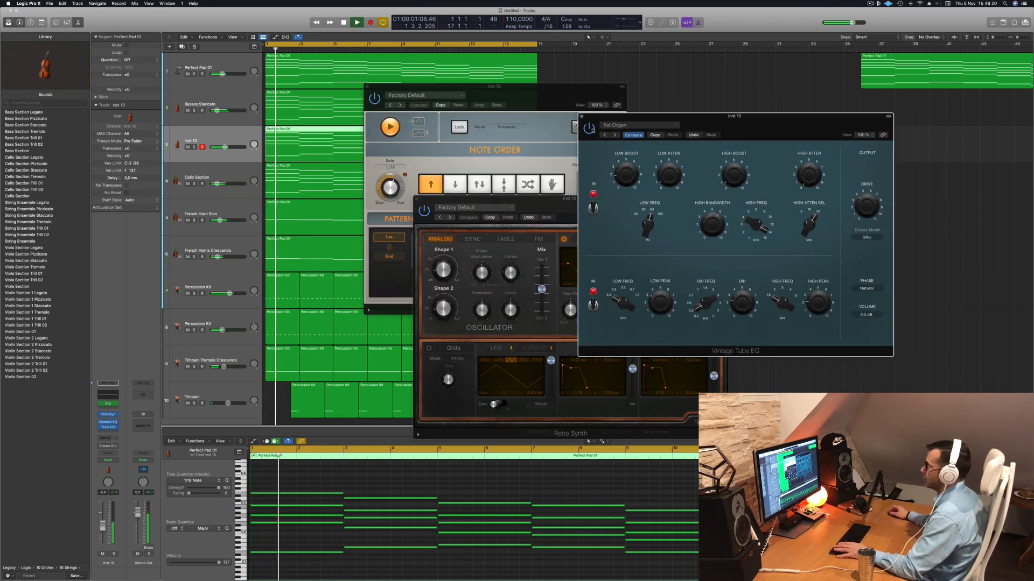
pyautogui.click(591, 129)
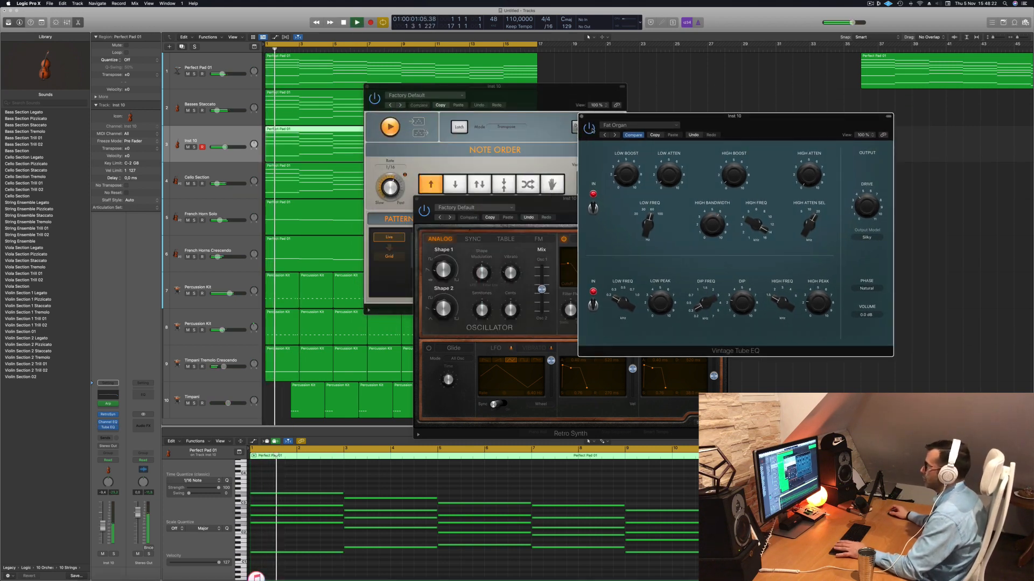
pyautogui.moveTo(683, 119); pyautogui.dragTo(614, 123)
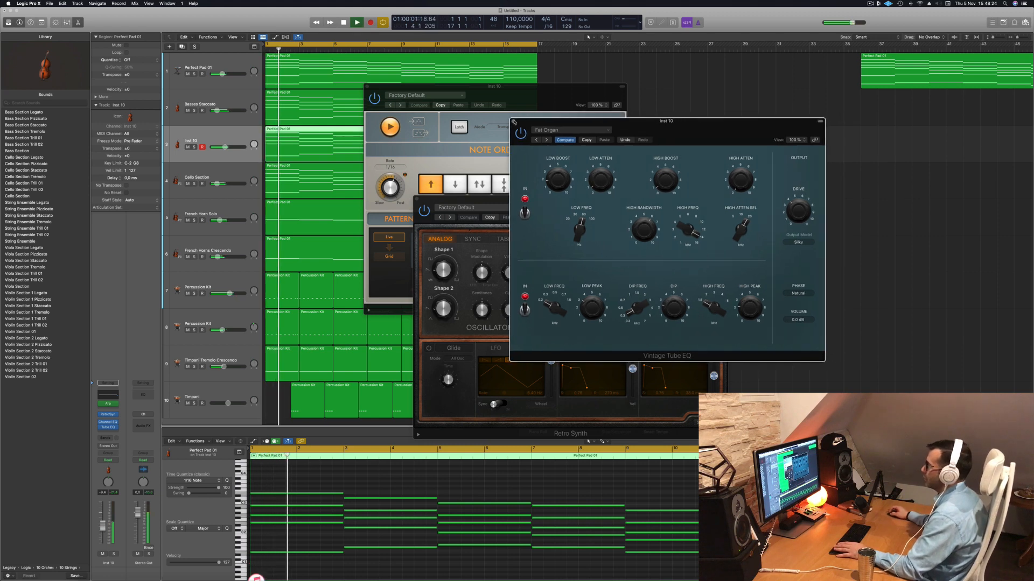
pyautogui.click(513, 121)
# - Raise the Inst 10 volume slightly and close the Retro Synth and Arpeggiator windows
pyautogui.moveTo(555, 207); pyautogui.dragTo(662, 160)
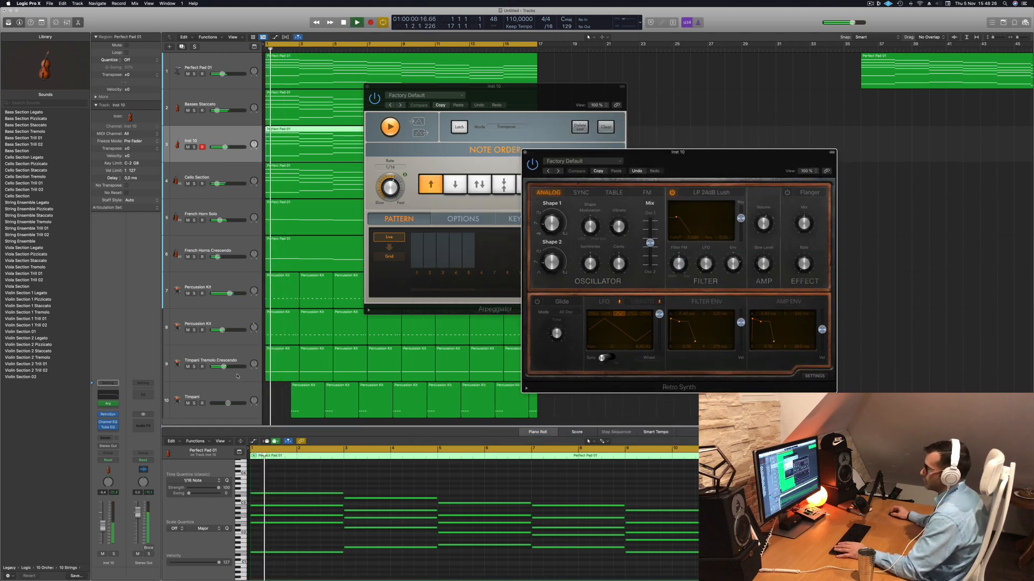
pyautogui.moveTo(103, 525); pyautogui.dragTo(104, 524)
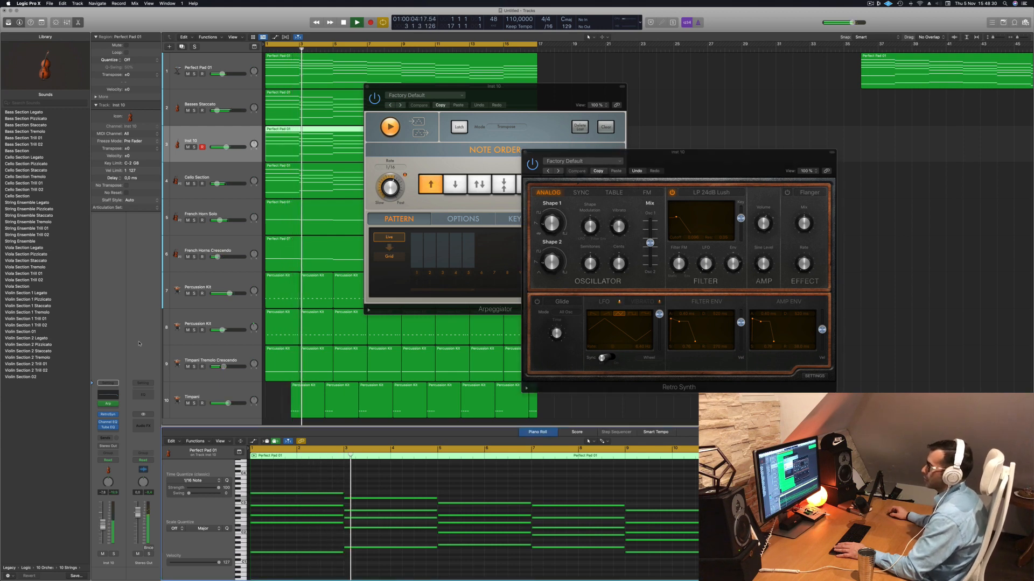
pyautogui.moveTo(523, 156); pyautogui.dragTo(484, 160)
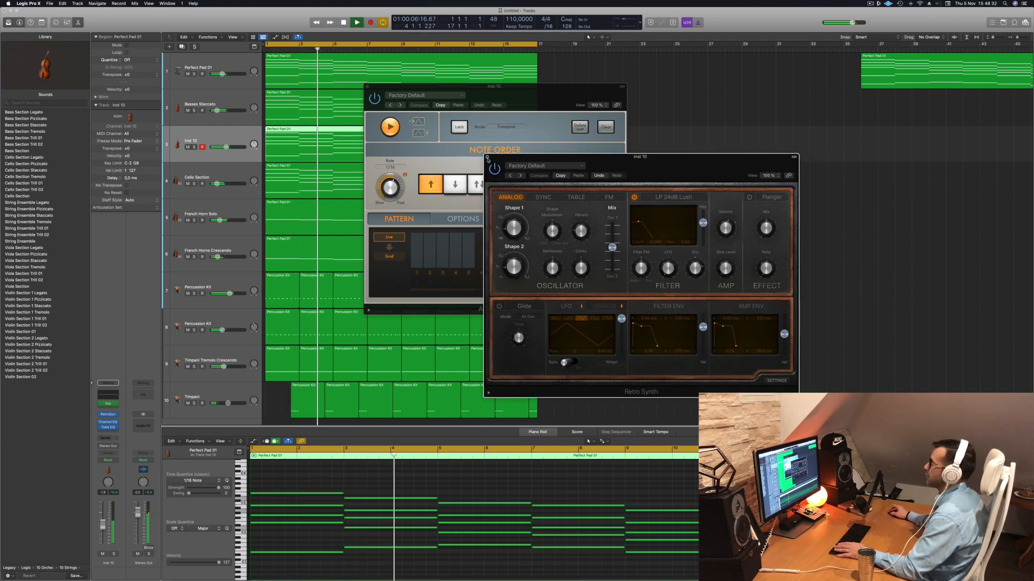
pyautogui.click(486, 158)
pyautogui.moveTo(368, 87); pyautogui.dragTo(375, 86)
pyautogui.click(375, 87)
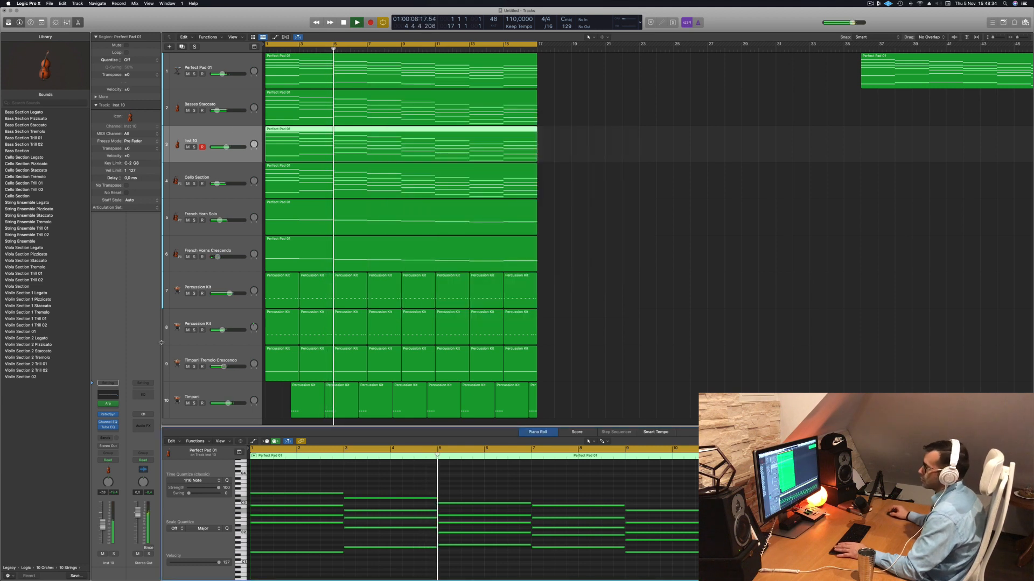
# - Deselect the region, fit all ten tracks vertically in the arrangement, and play the loop from the beginning
pyautogui.click(497, 421)
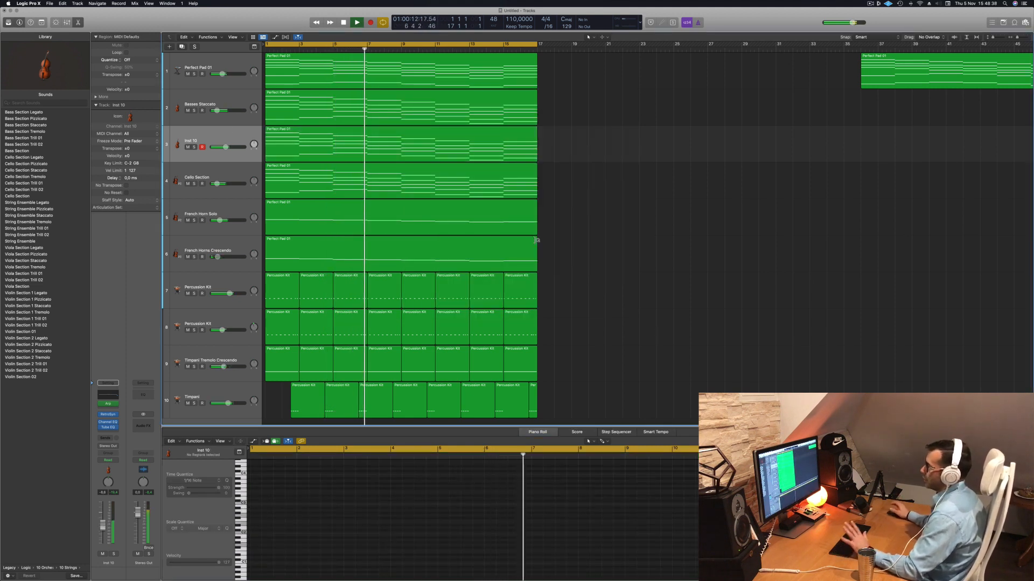
pyautogui.click(870, 3)
pyautogui.click(711, 131)
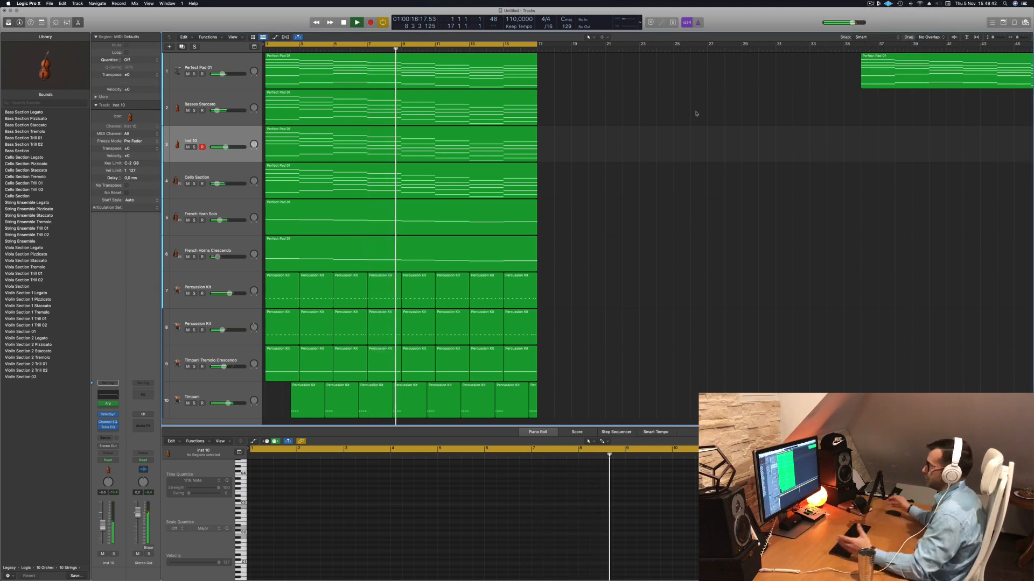
pyautogui.scroll(-2, 600, 231)
pyautogui.scroll(-1, 601, 230)
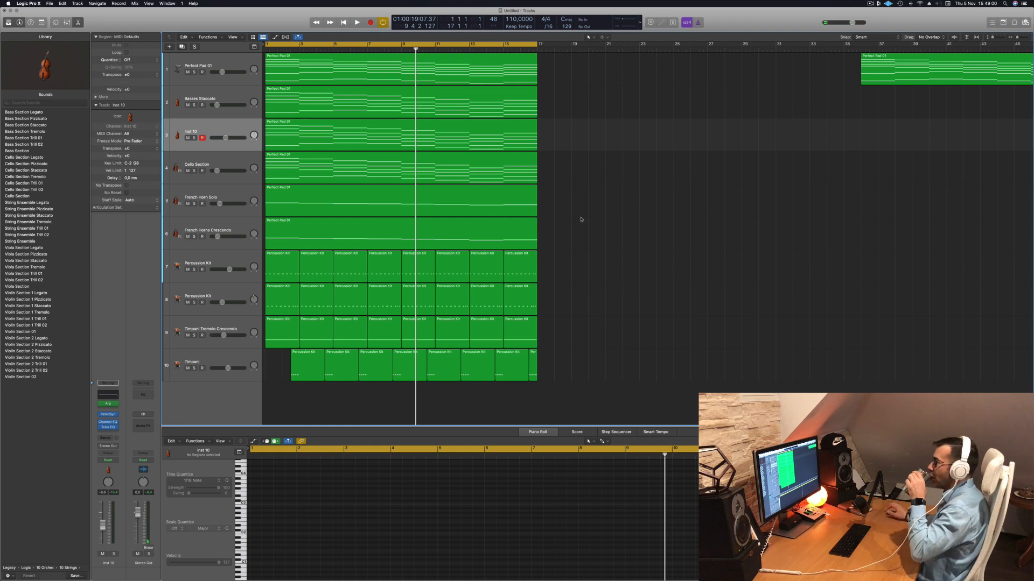
pyautogui.press('space')
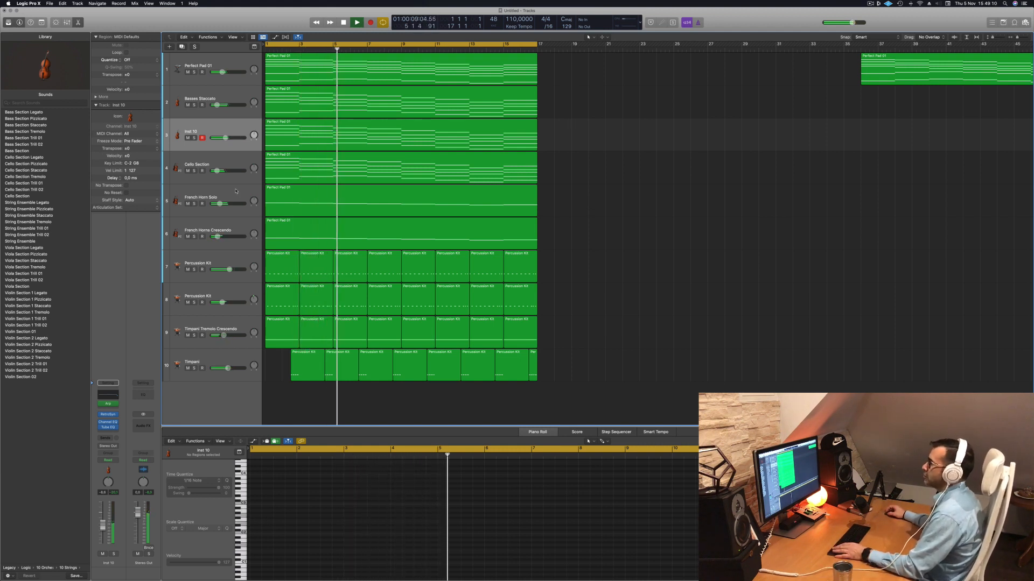
# - Toggle solo on the Inst 10 track to compare it with the full mix, and return playback to the start
pyautogui.click(194, 138)
pyautogui.click(194, 138)
pyautogui.click(194, 138)
pyautogui.click(195, 138)
pyautogui.press('Return')
# - Replace the Sampler instrument on the Cello Section track with a stereo Studio Strings instrument
pyautogui.click(209, 165)
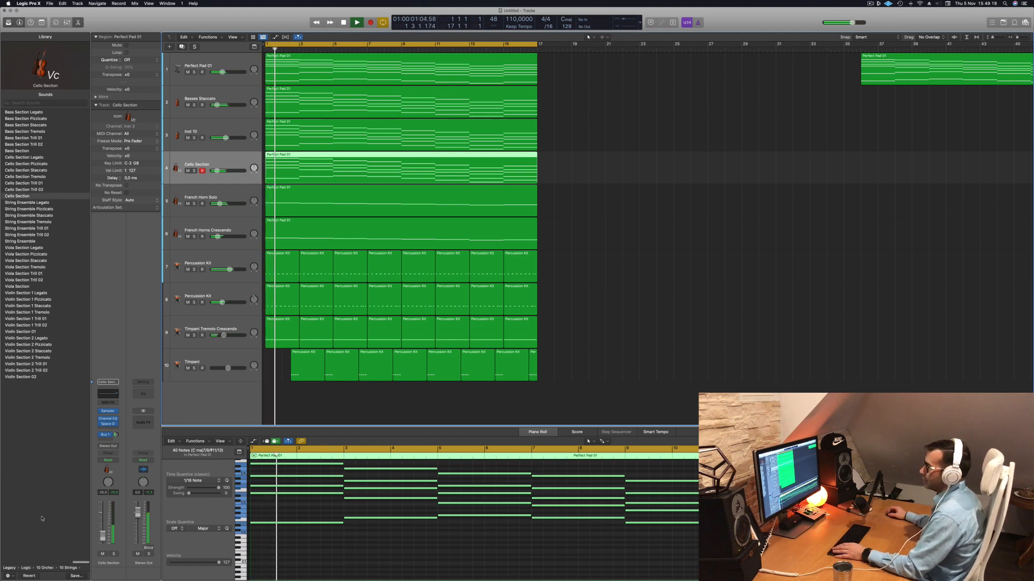
pyautogui.click(115, 412)
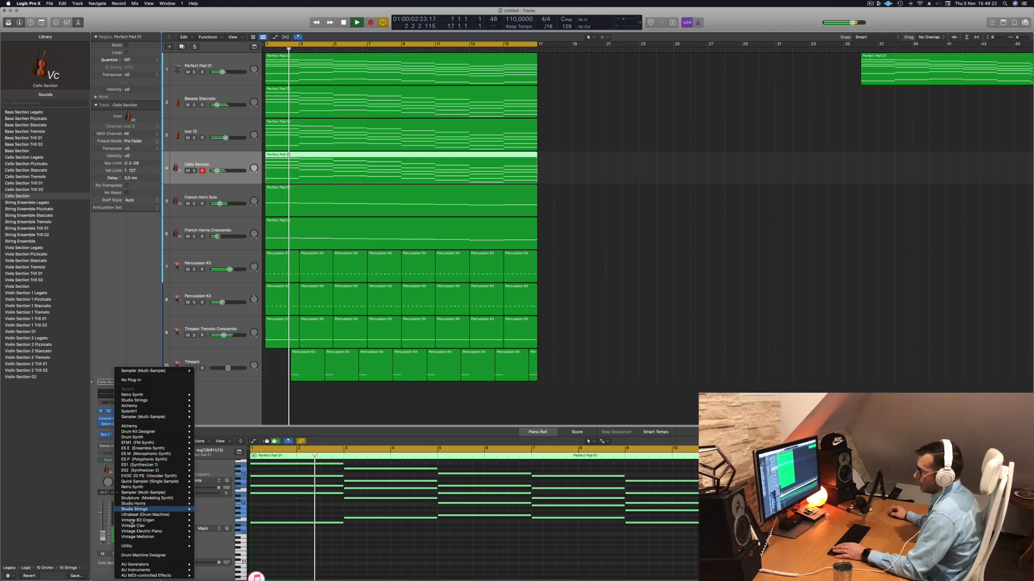
pyautogui.moveTo(144, 509)
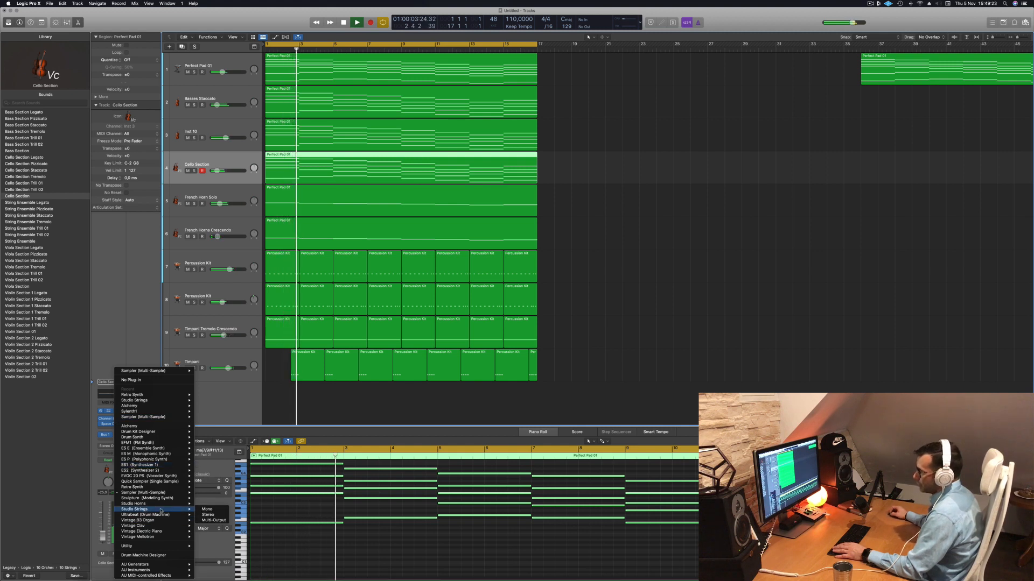
pyautogui.click(211, 515)
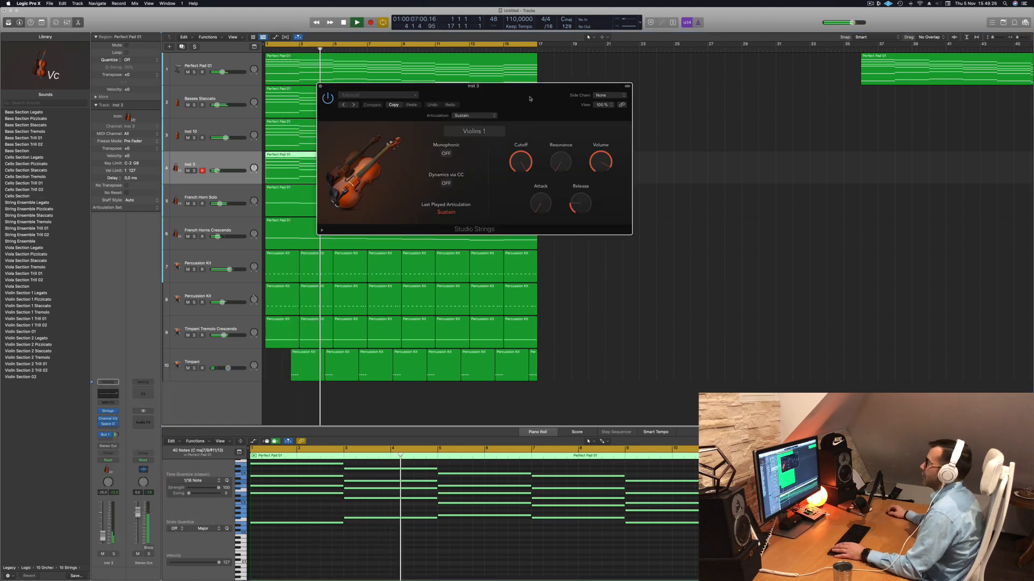
# - Play the loop to hear the Studio Strings sound and examine the track's notes in the Piano Roll
pyautogui.press('space')
pyautogui.moveTo(570, 99); pyautogui.dragTo(596, 104)
pyautogui.press('space')
pyautogui.press('space')
pyautogui.press('space')
pyautogui.press('space')
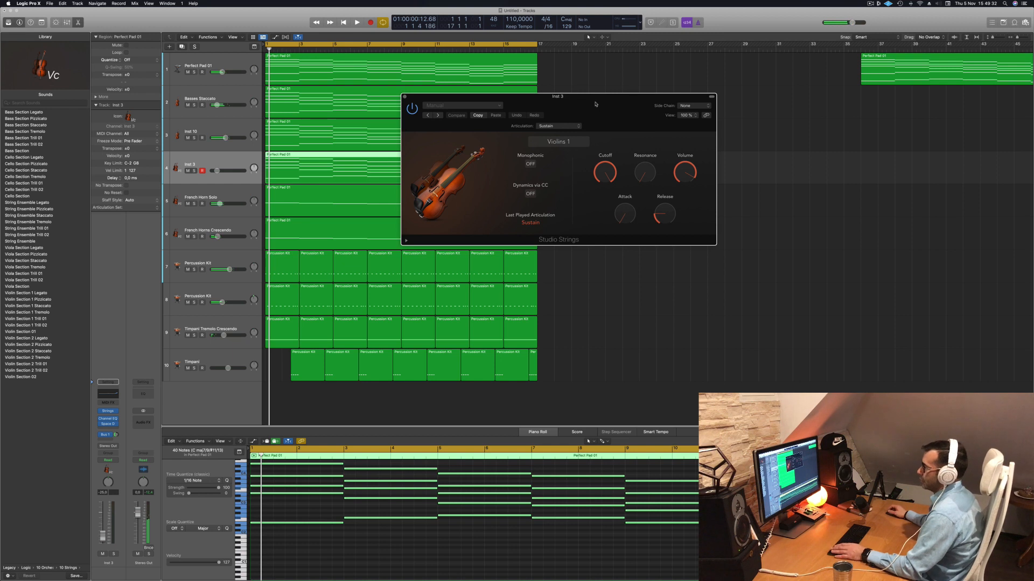
pyautogui.press('space')
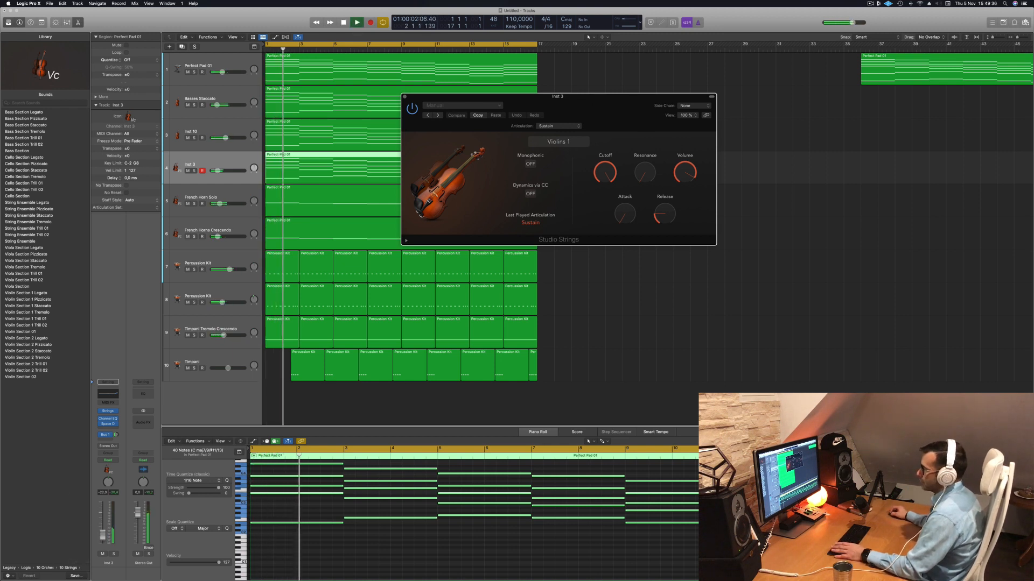
pyautogui.click(379, 555)
pyautogui.scroll(-5, 380, 556)
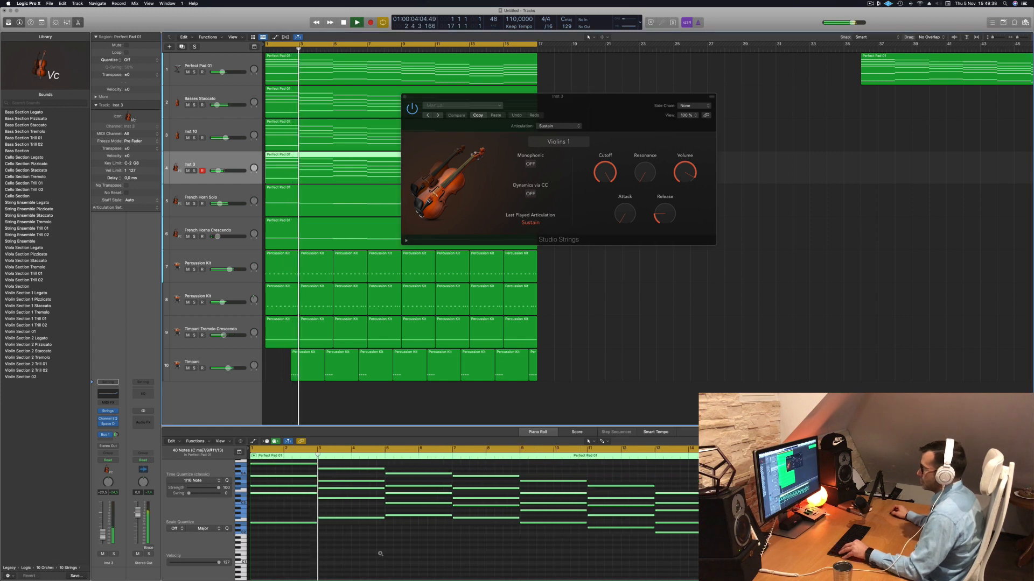
pyautogui.press('space')
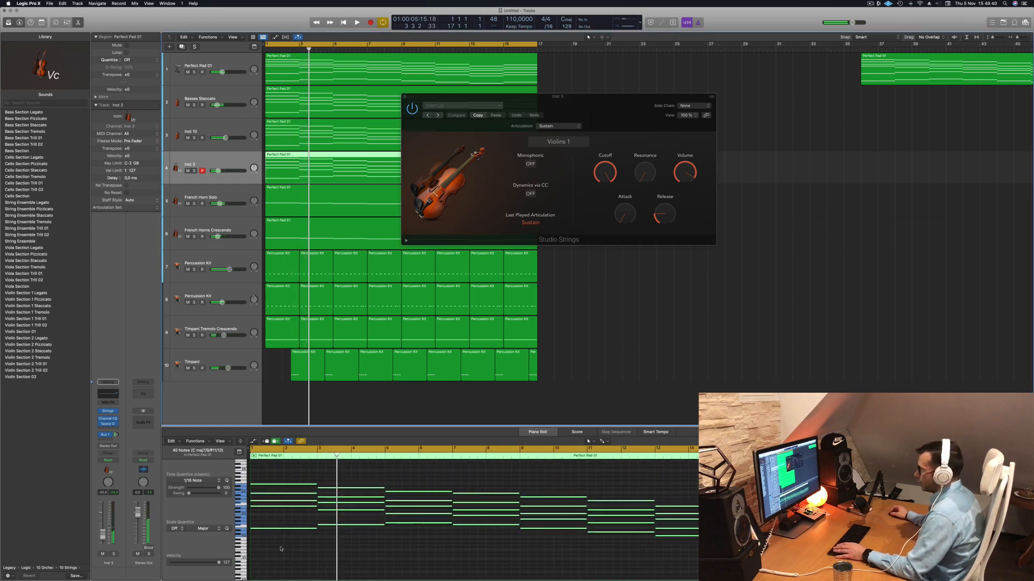
# - Replace the region on the Studio Strings track with a copy of the first track's Perfect Pad 01 region
pyautogui.moveTo(575, 104); pyautogui.dragTo(908, 113)
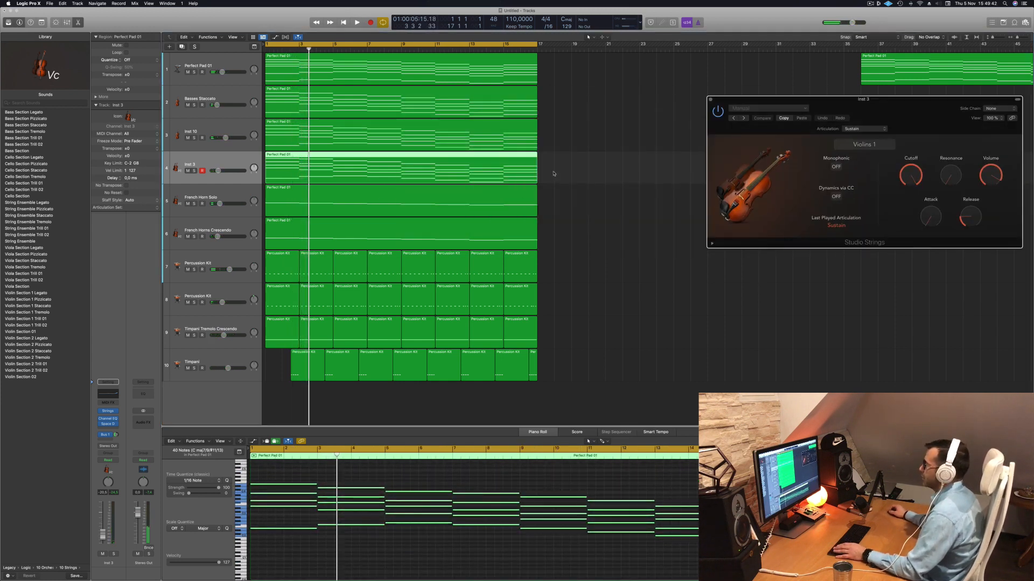
pyautogui.press('space')
pyautogui.moveTo(567, 169); pyautogui.dragTo(503, 163)
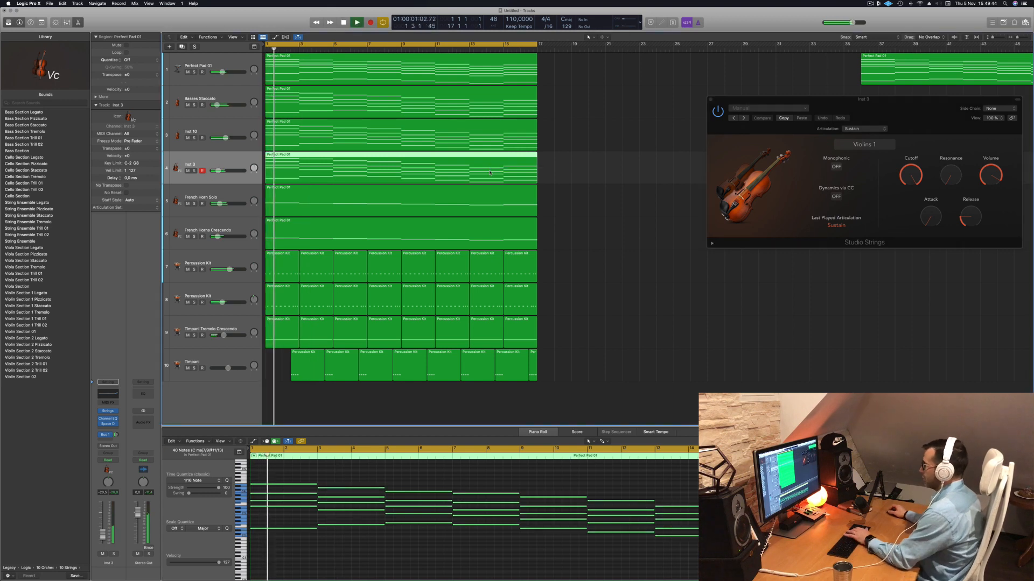
pyautogui.press('Delete')
pyautogui.press('space')
pyautogui.press('space')
pyautogui.moveTo(421, 63); pyautogui.dragTo(420, 156)
pyautogui.press('super+Left')
pyautogui.press('super+Left')
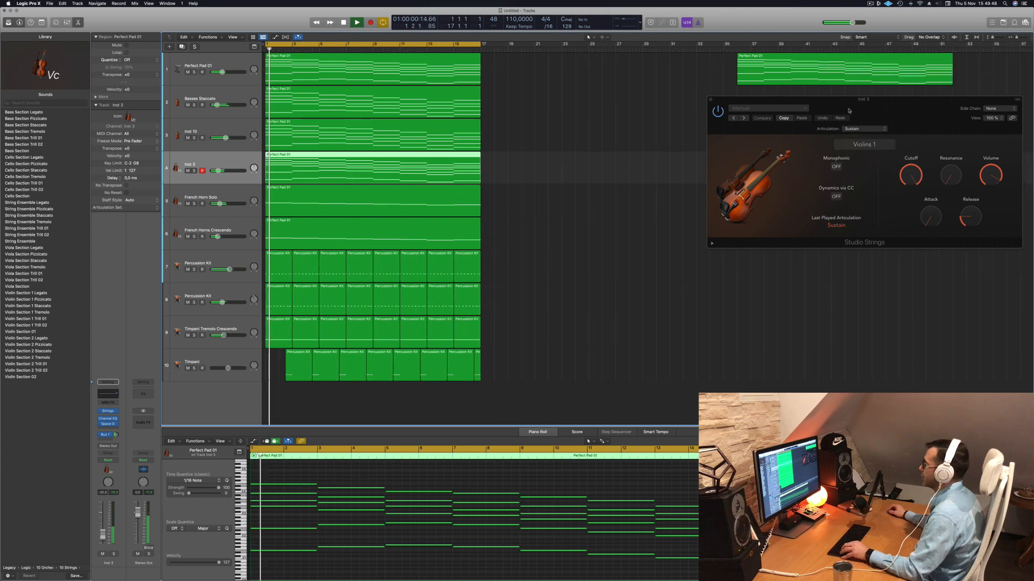
# - Switch the Studio Strings instrument from Violins 1 to String Ensemble during playback
pyautogui.moveTo(917, 102); pyautogui.dragTo(538, 208)
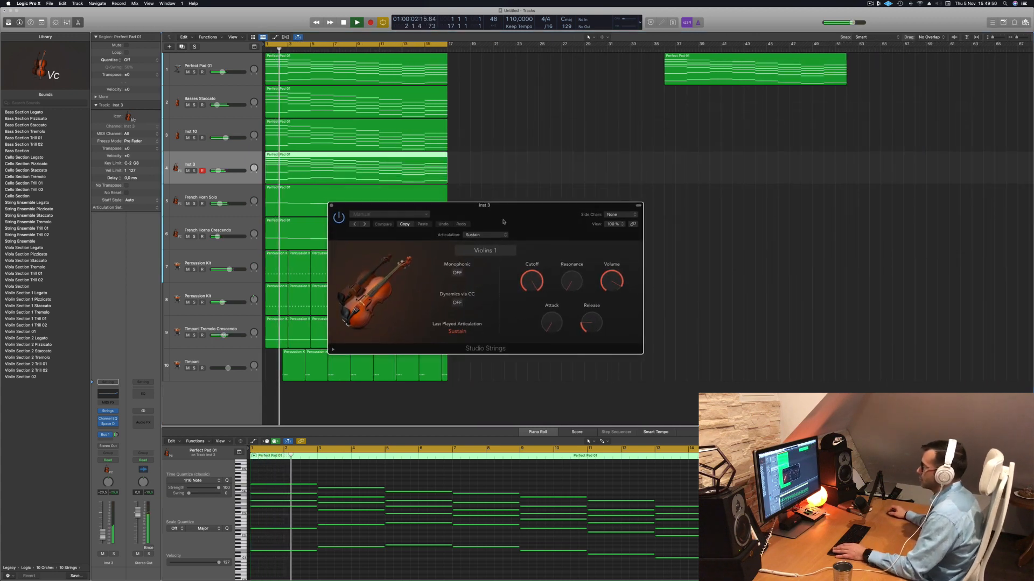
pyautogui.click(485, 251)
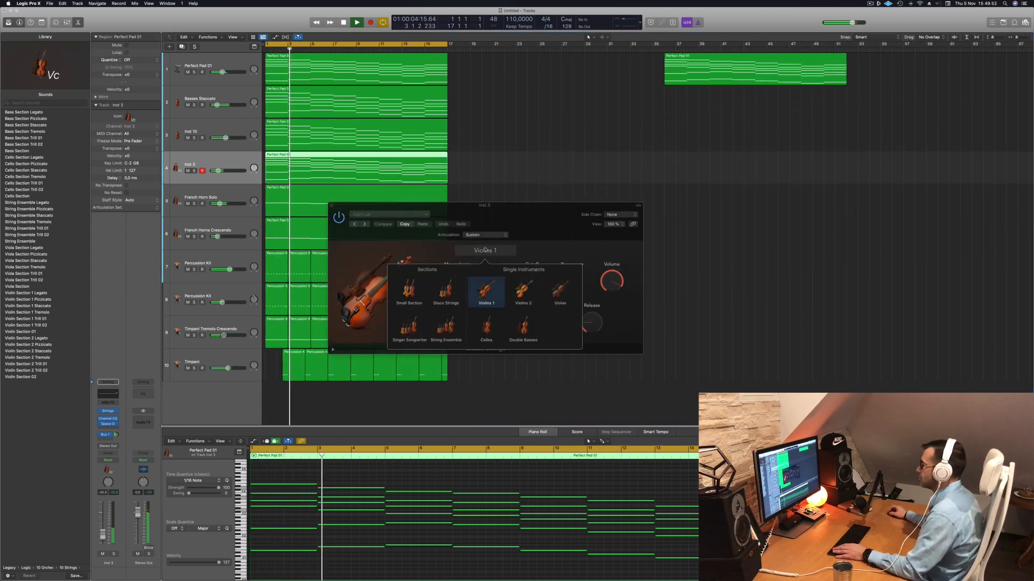
pyautogui.click(446, 330)
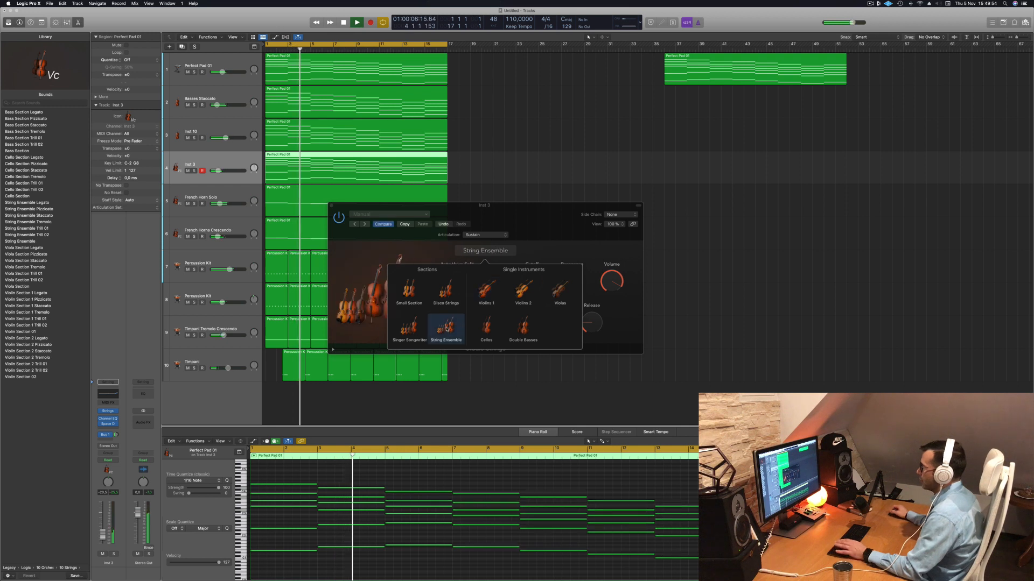
pyautogui.click(552, 245)
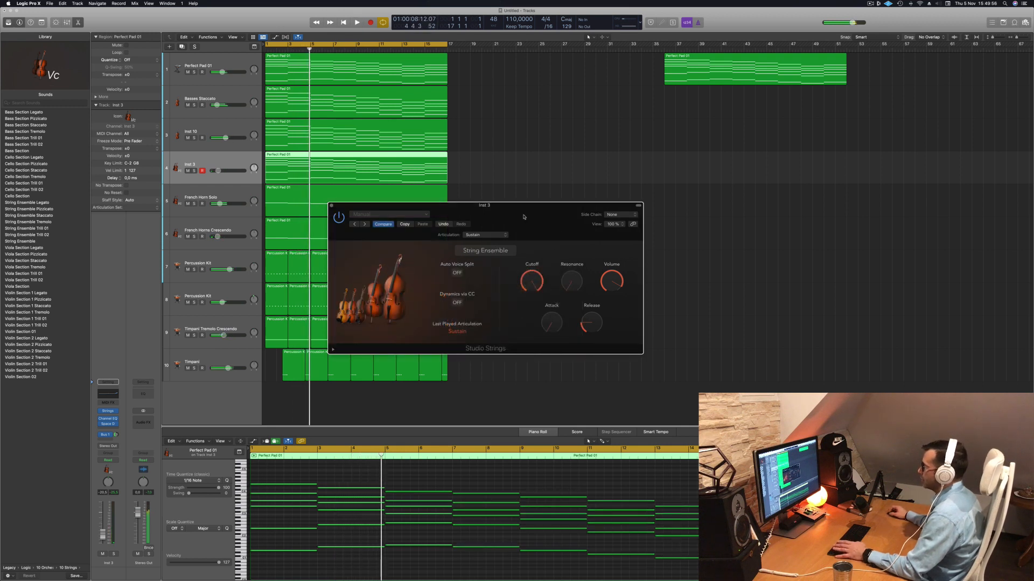
pyautogui.moveTo(523, 216); pyautogui.dragTo(567, 210)
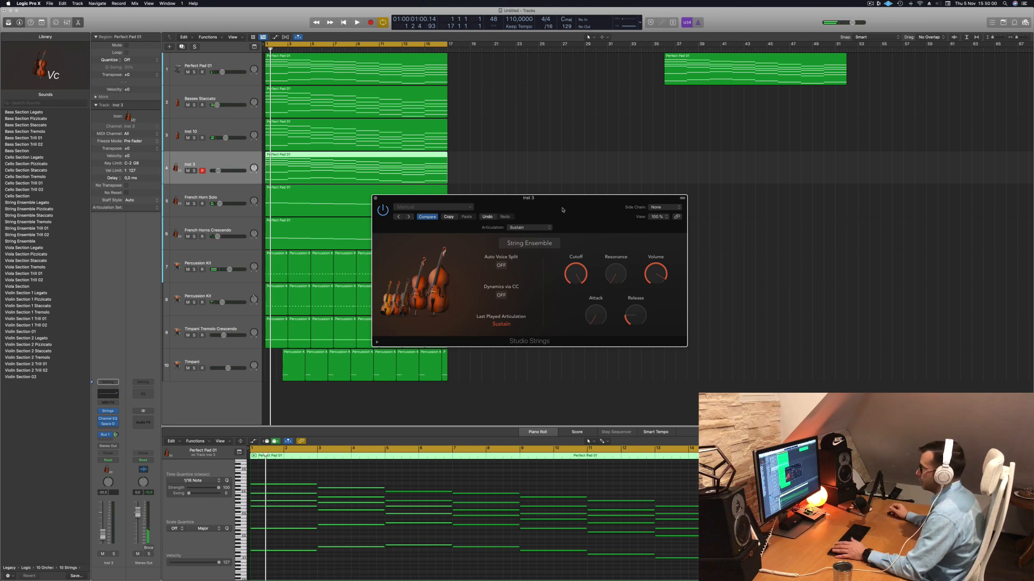
# - Raise the Inst 3 track's volume to about -12 dB and solo the track during loop playback
pyautogui.press('space')
pyautogui.moveTo(562, 209); pyautogui.dragTo(645, 185)
pyautogui.press('space')
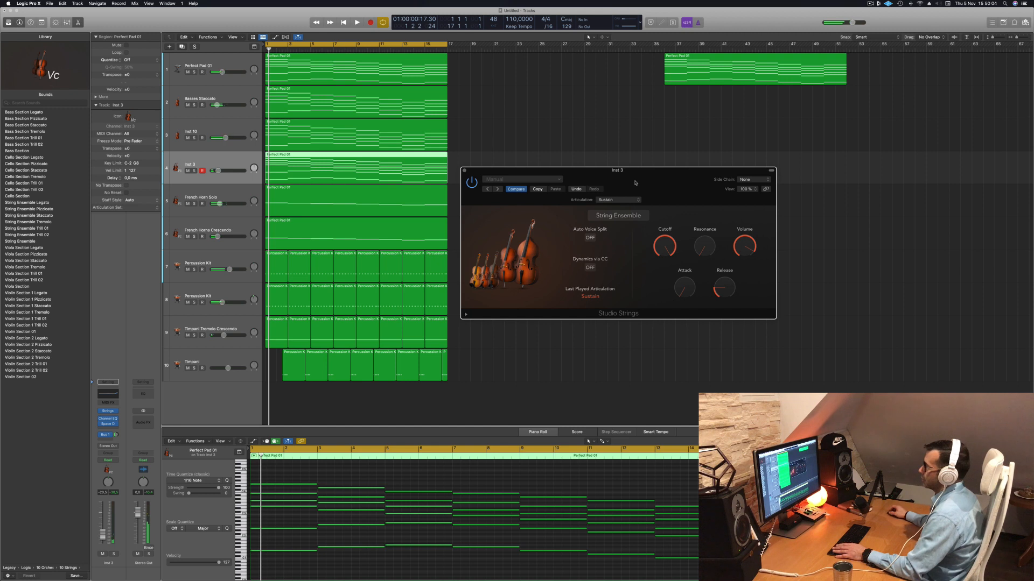
pyautogui.press('space')
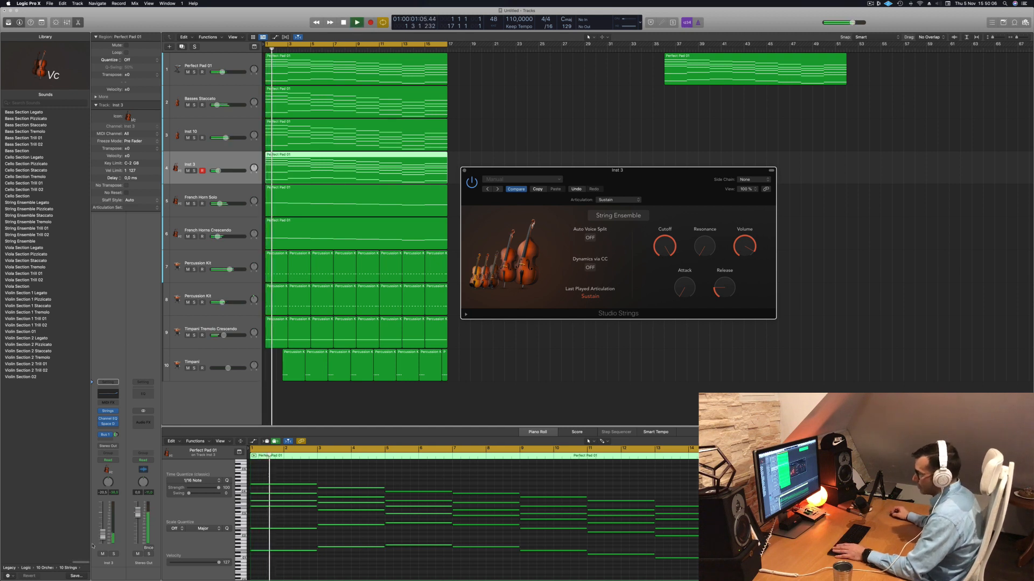
pyautogui.moveTo(103, 526); pyautogui.dragTo(103, 525)
pyautogui.click(113, 554)
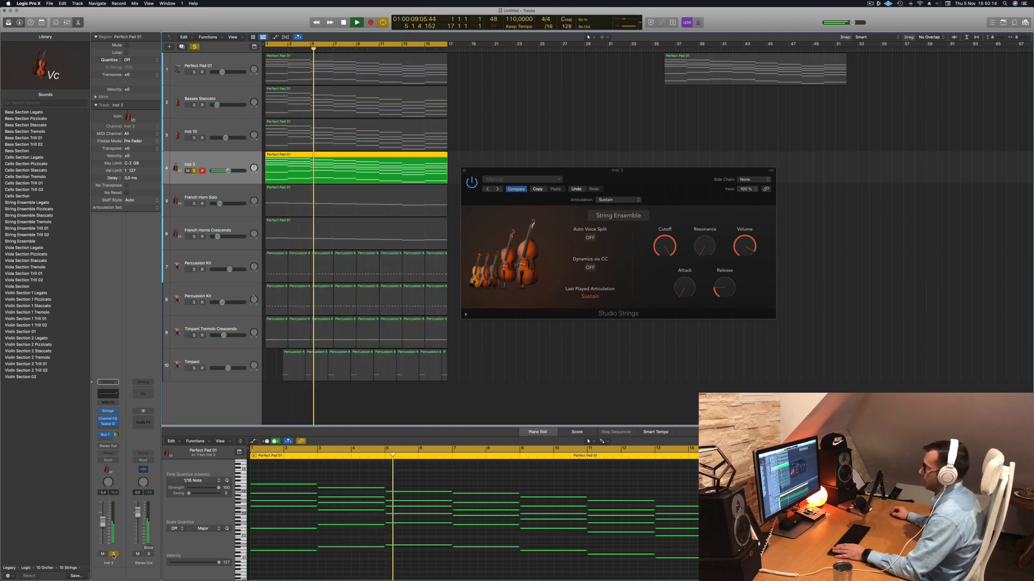
pyautogui.click(113, 554)
pyautogui.moveTo(103, 521); pyautogui.dragTo(103, 525)
pyautogui.click(113, 554)
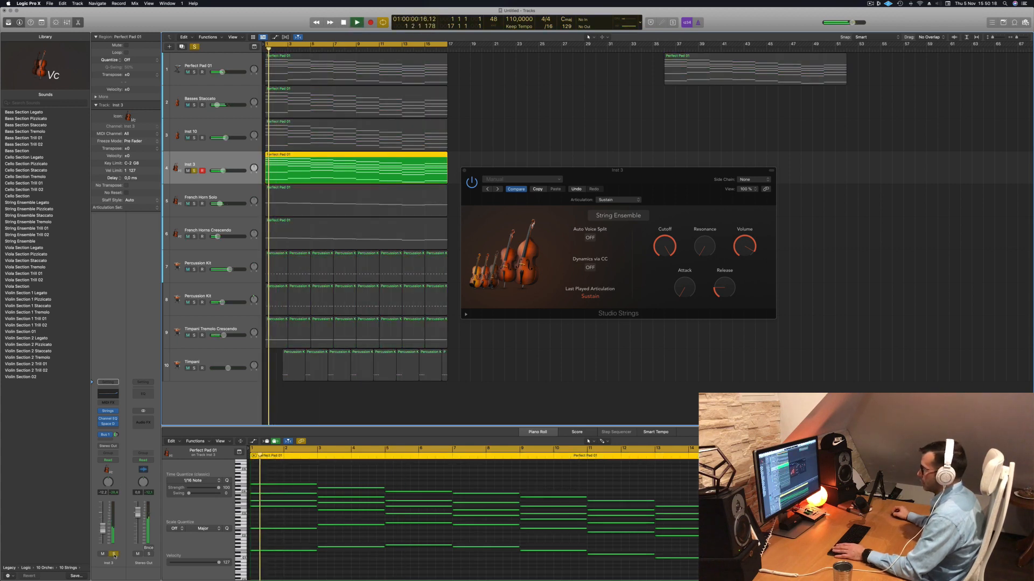
# - Switch the Studio Strings instrument to Singer Songwriter and play the soloed track from the start
pyautogui.press('Return')
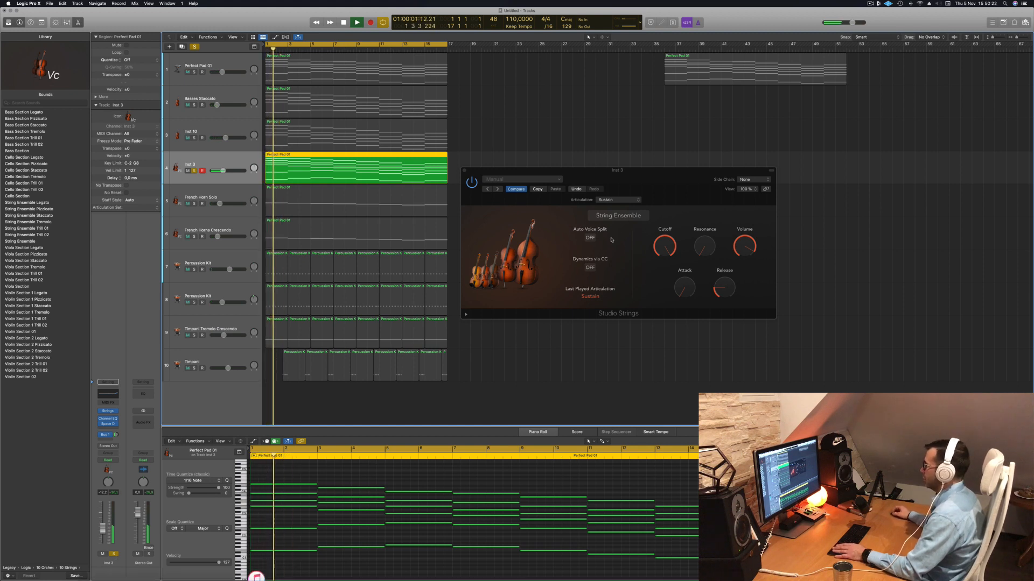
pyautogui.click(621, 216)
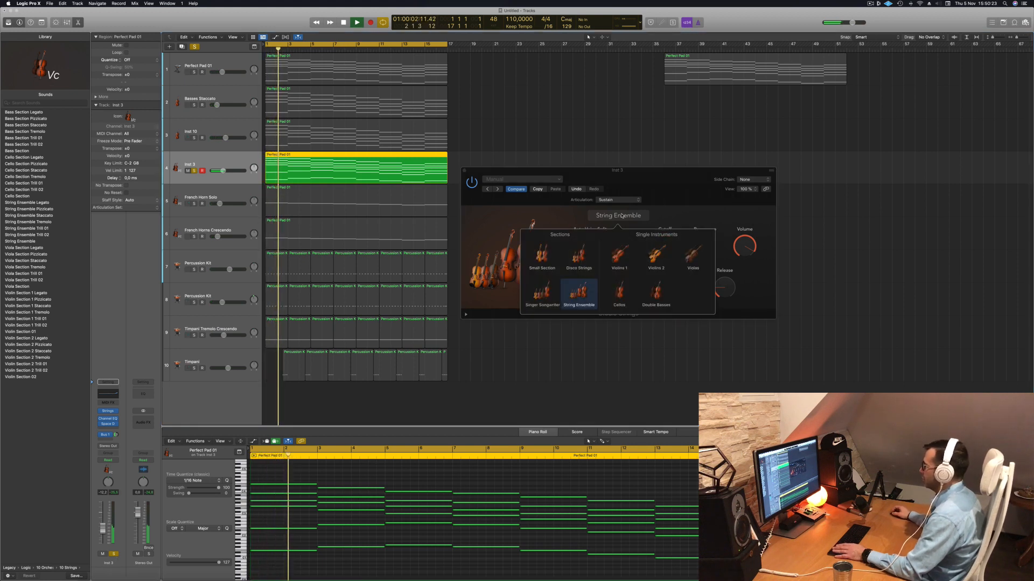
pyautogui.click(538, 297)
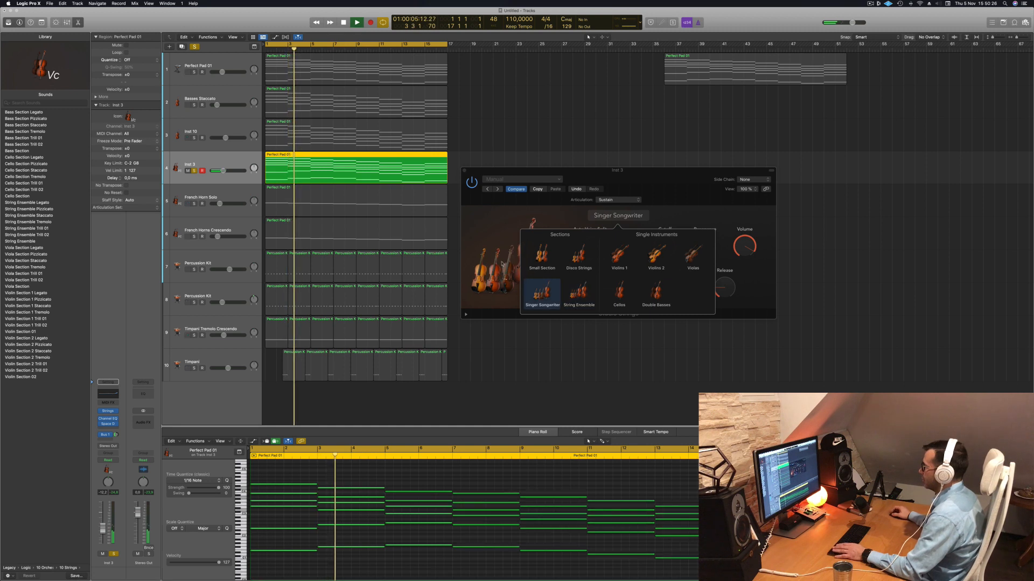
pyautogui.click(499, 242)
pyautogui.press('space')
pyautogui.press('space')
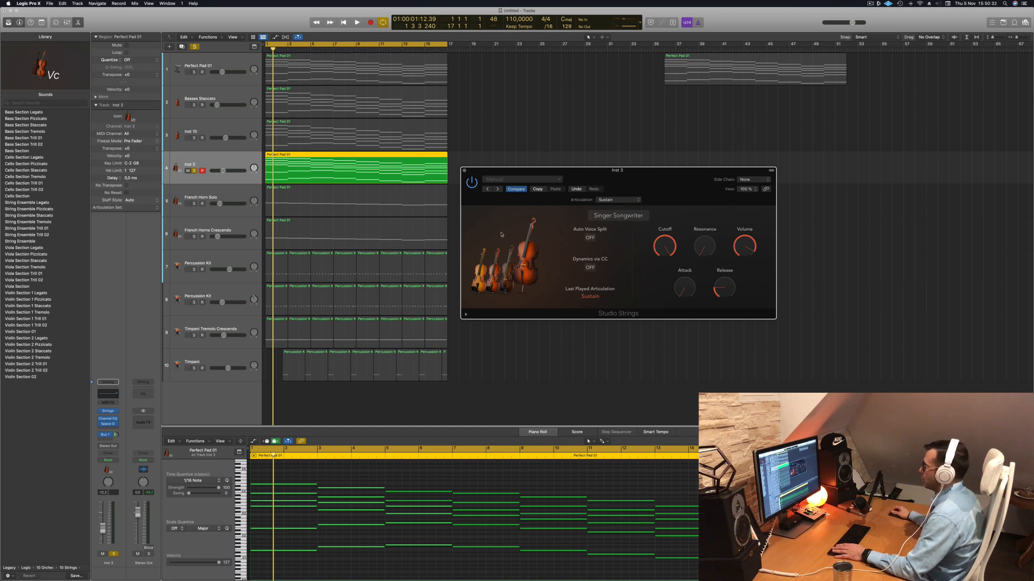
pyautogui.press('space')
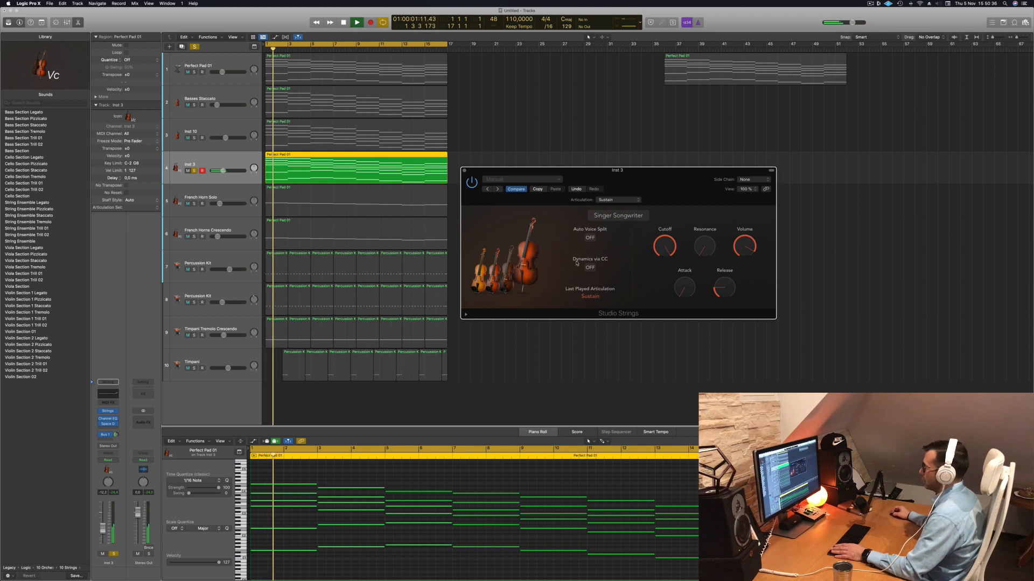
pyautogui.click(465, 477)
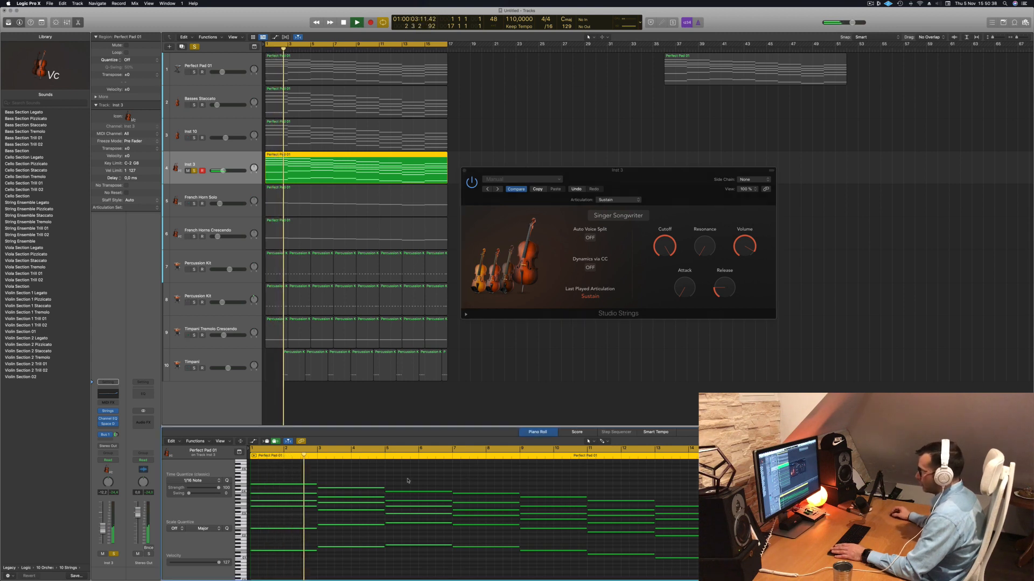
pyautogui.press('Return')
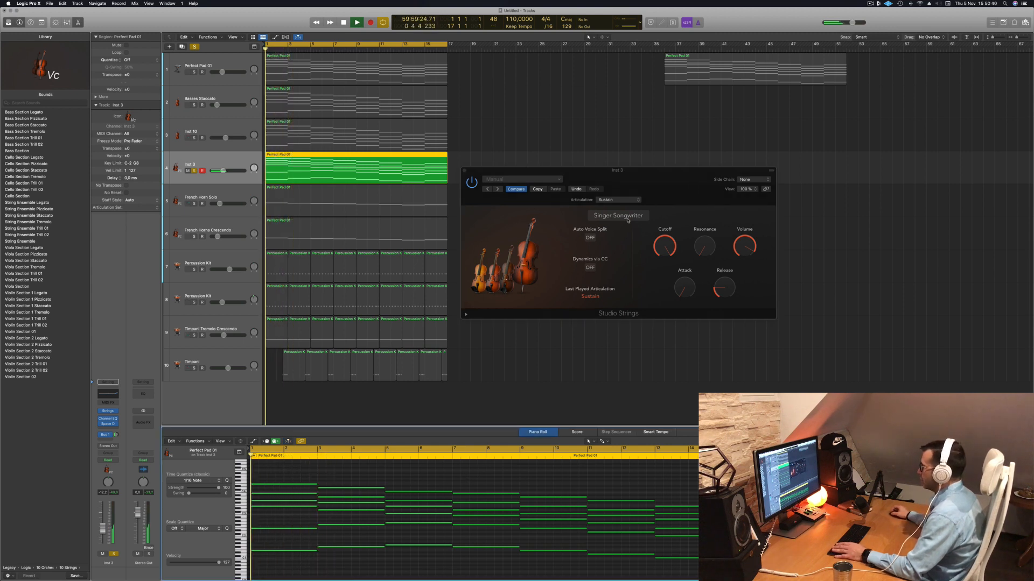
# - Inspect the extended parameters of Studio Strings, turn on Auto Voice Split and restart playback
pyautogui.click(467, 315)
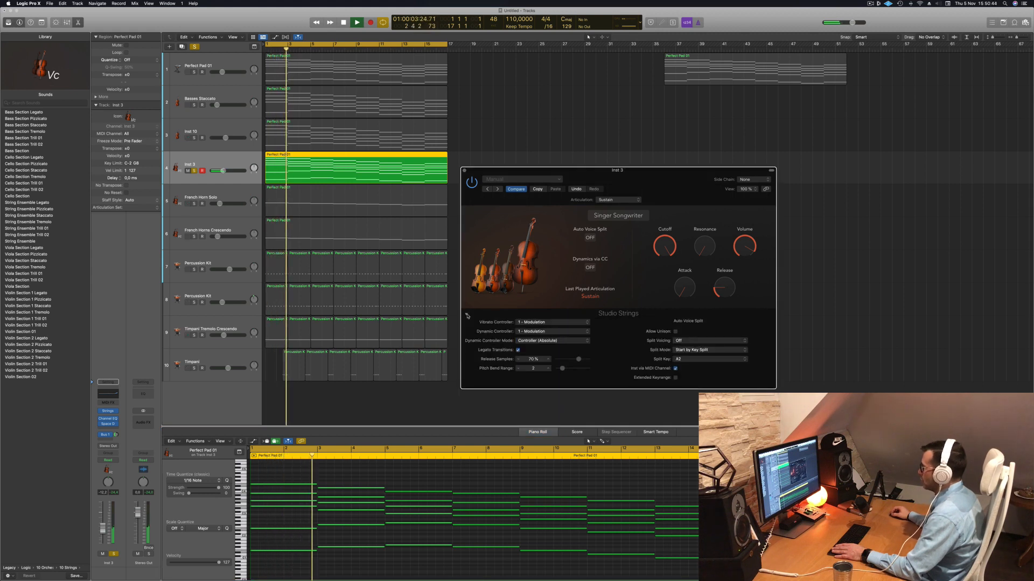
pyautogui.click(467, 315)
pyautogui.click(590, 237)
pyautogui.press('Return')
pyautogui.press('space')
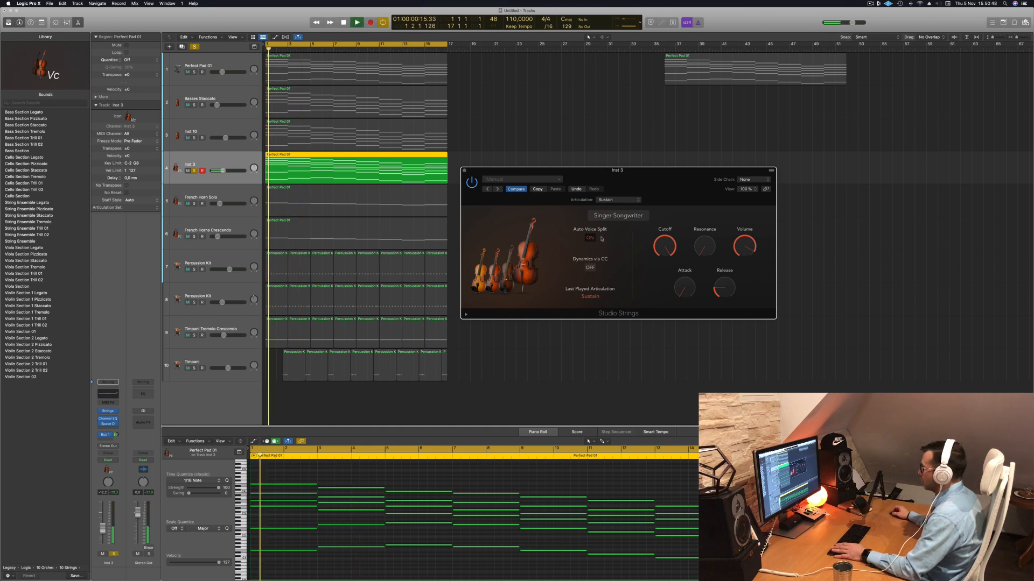
# - Try Dynamics via CC on the Studio Strings instrument while the soloed track plays
pyautogui.moveTo(675, 181); pyautogui.dragTo(653, 151)
pyautogui.click(568, 238)
pyautogui.press('Return')
pyautogui.click(567, 238)
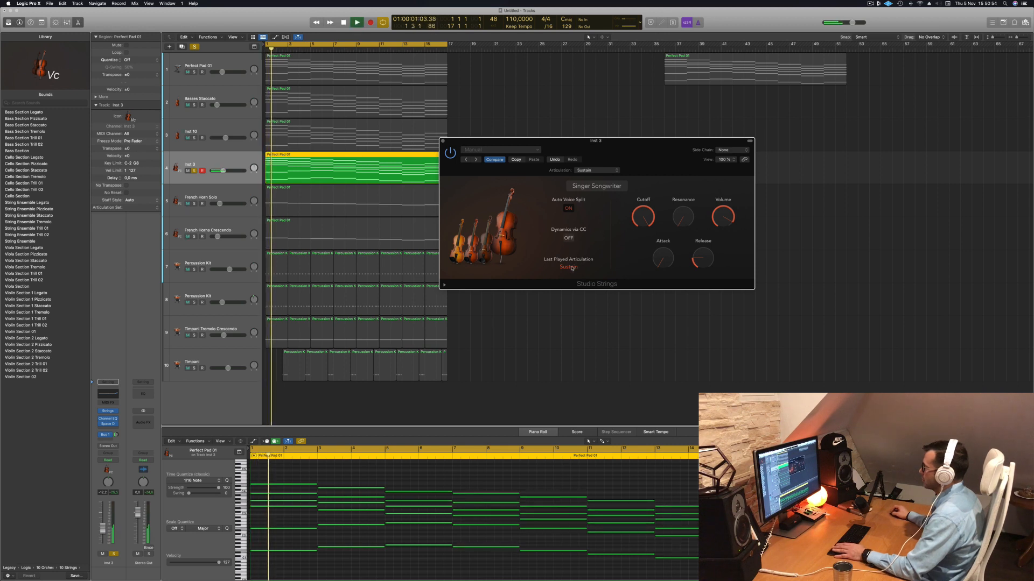
# - Replay the soloed Inst 3 track from the start to judge the string sound with Auto Voice Split on
pyautogui.moveTo(680, 148); pyautogui.dragTo(716, 128)
pyautogui.press('Return')
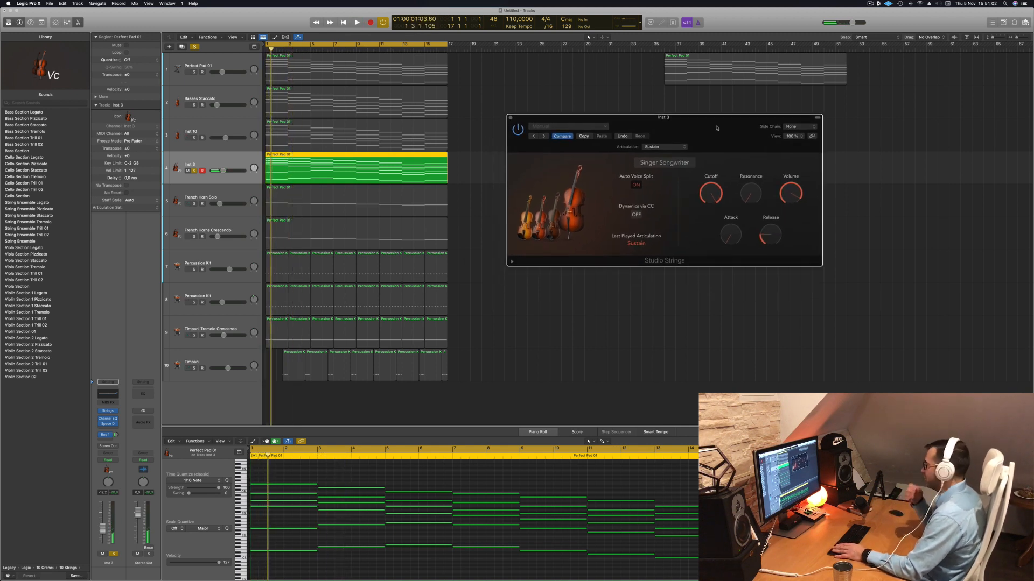
pyautogui.moveTo(716, 128); pyautogui.dragTo(692, 144)
pyautogui.press('Return')
pyautogui.press('space')
# - Unsolo the Inst 3 track, play the full arrangement from the start and close the Studio Strings window
pyautogui.click(215, 162)
pyautogui.press('Return')
pyautogui.press('super+a')
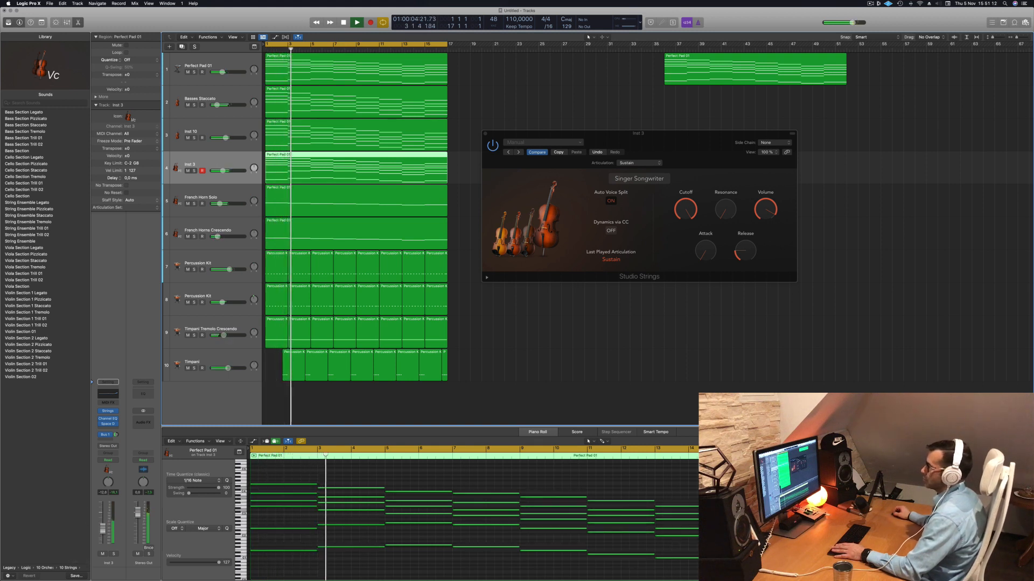
pyautogui.press('Return')
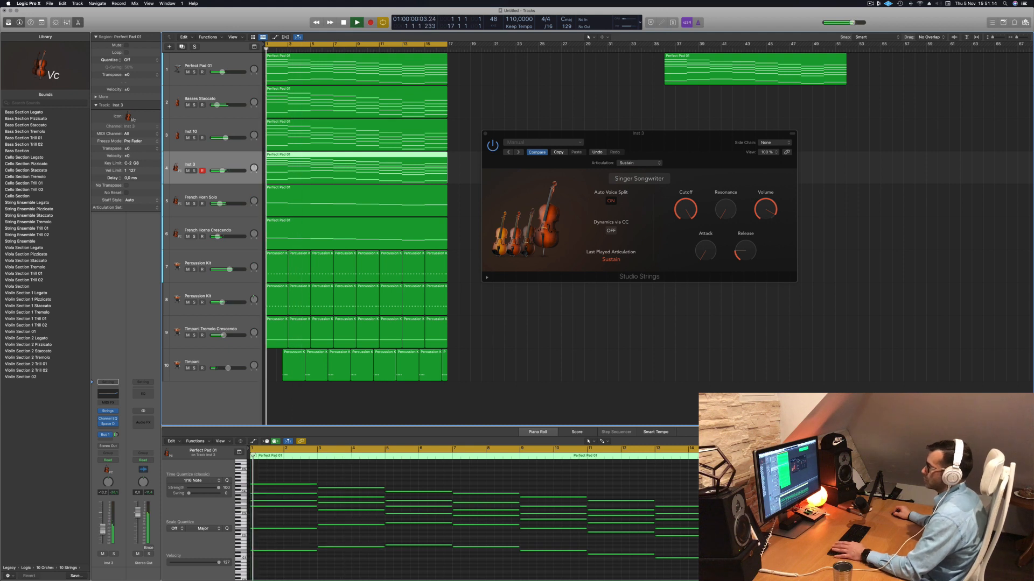
pyautogui.click(530, 130)
pyautogui.hscroll(-5, 500, 212)
pyautogui.press('space')
pyautogui.press('space')
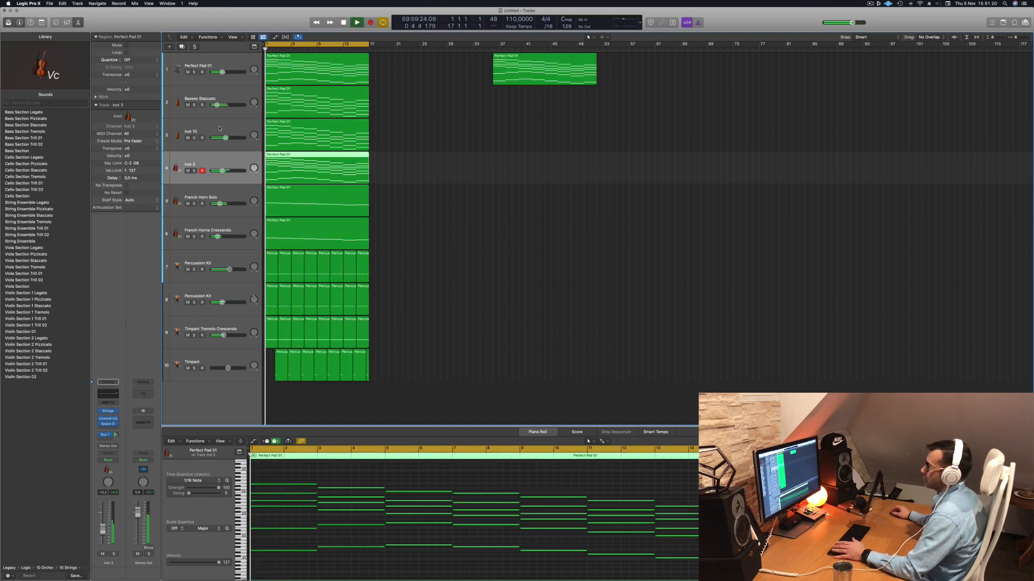
# - Lower the Inst 10 track's volume slightly and replay the arrangement from the start
pyautogui.click(195, 134)
pyautogui.moveTo(104, 521); pyautogui.dragTo(104, 524)
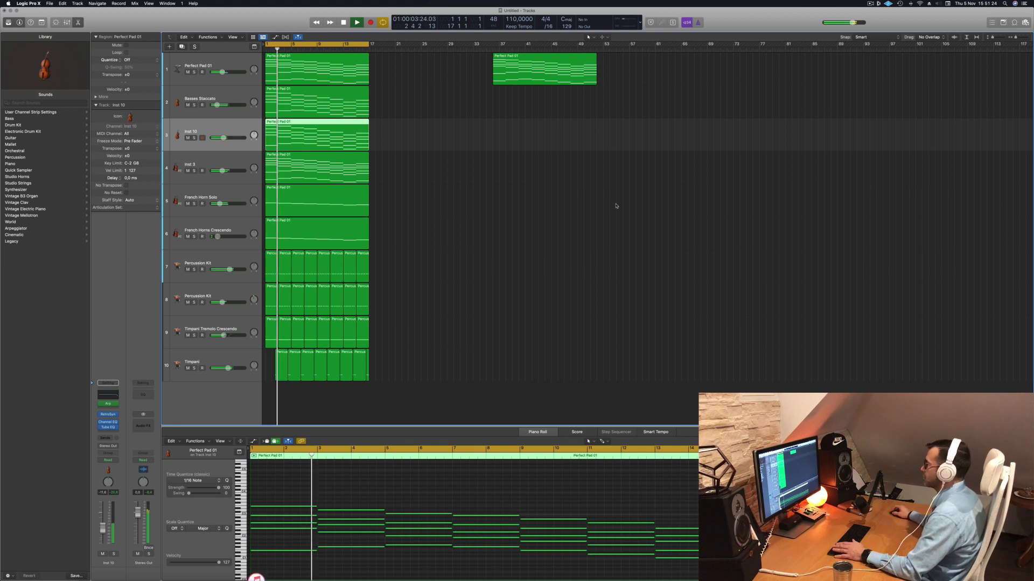
pyautogui.press('super+Right')
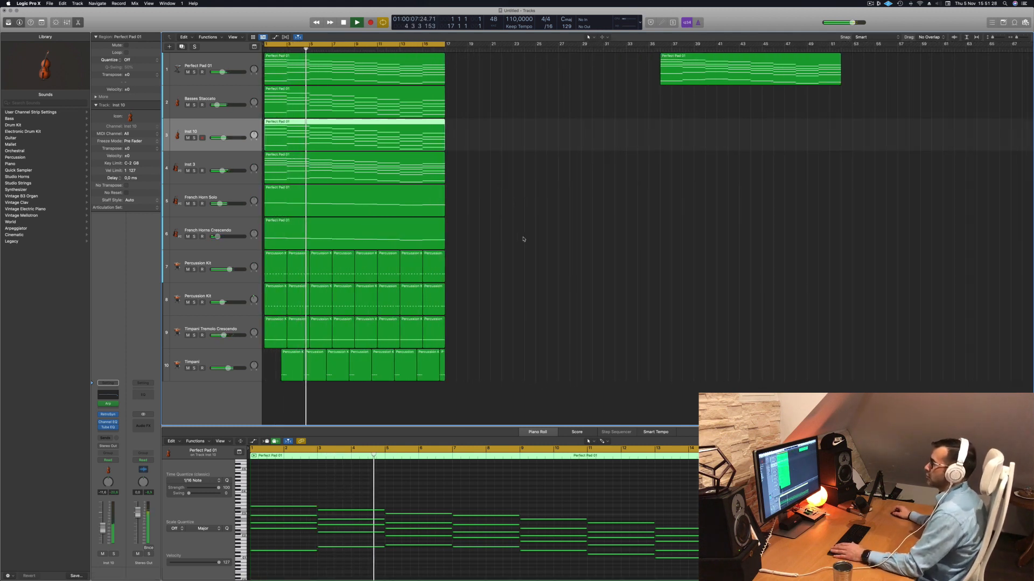
pyautogui.click(516, 253)
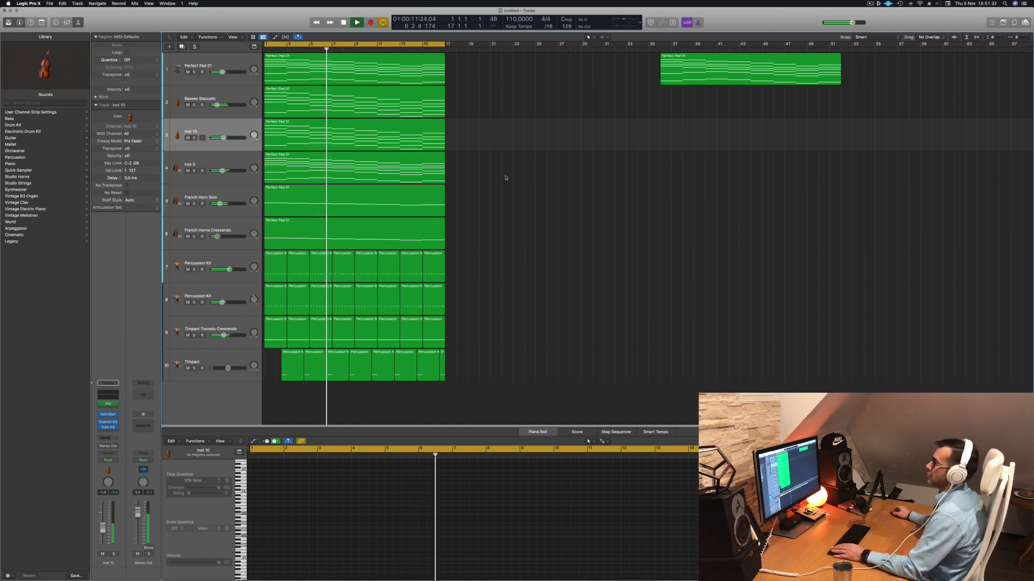
pyautogui.click(239, 223)
pyautogui.press('Return')
# - Repeat the 16-bar section on all tracks starting at bar 17 and extend the cycle range to bar 33
pyautogui.click(231, 68)
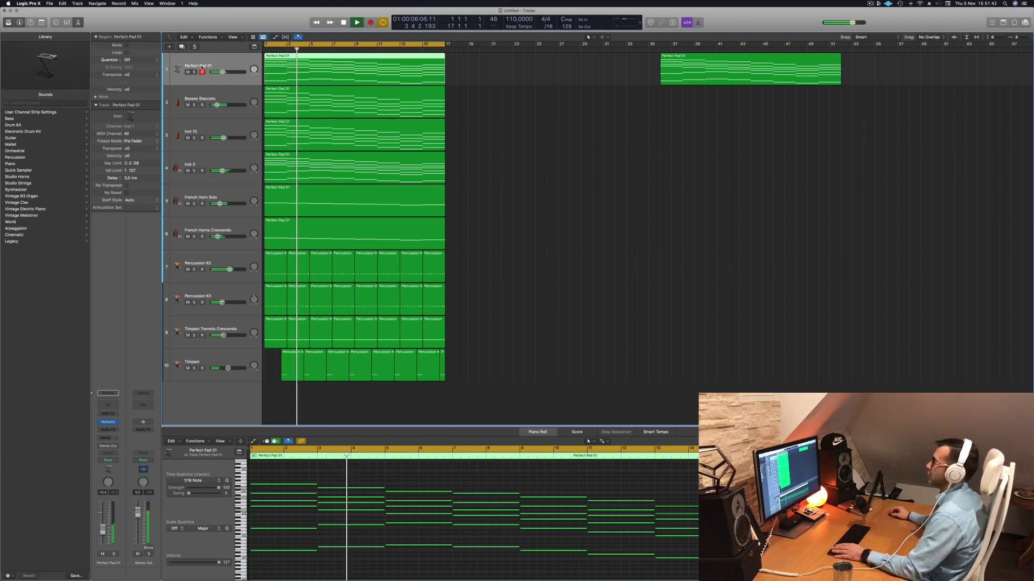
pyautogui.click(522, 124)
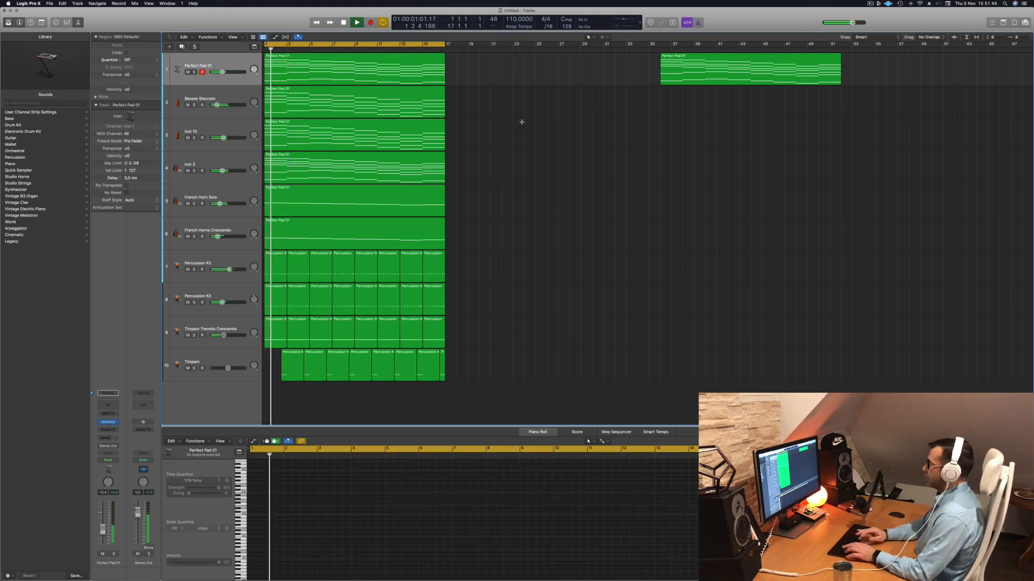
pyautogui.press('ctrl+super+r')
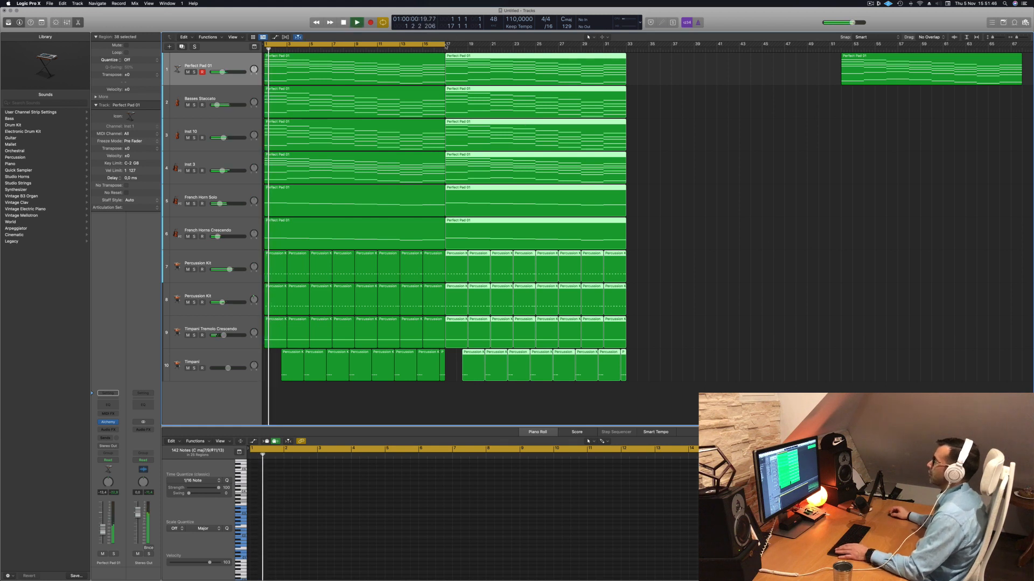
pyautogui.moveTo(446, 44); pyautogui.dragTo(626, 44)
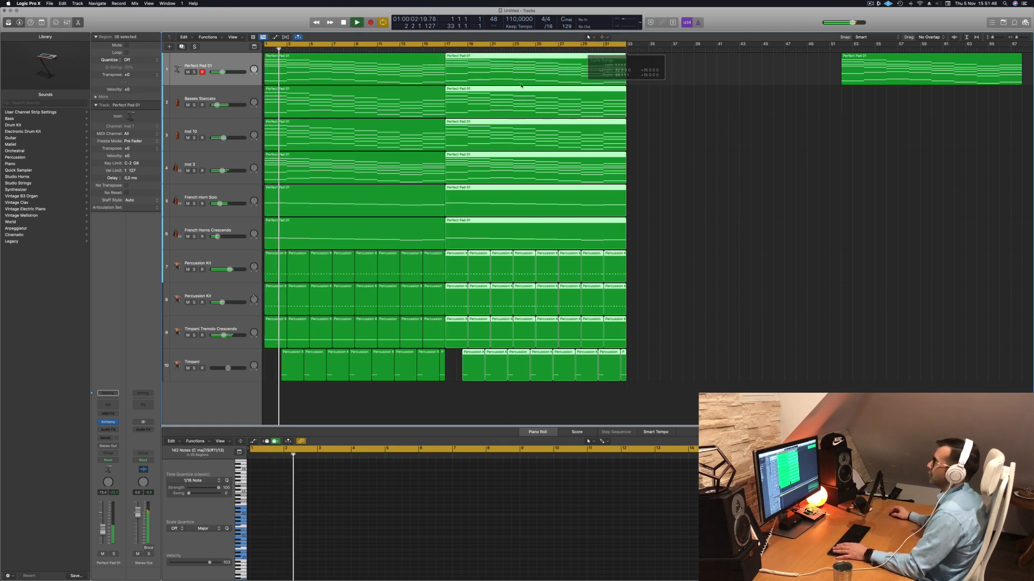
# - Duplicate the Perfect Pad 01 track and route a send from the new track to Bus 1
pyautogui.click(230, 69)
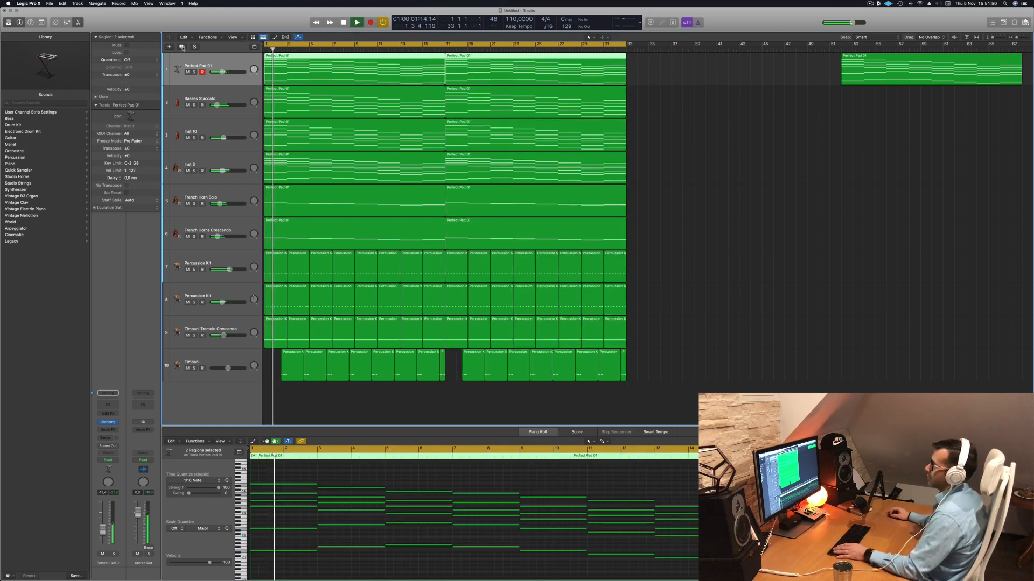
pyautogui.press('super+d')
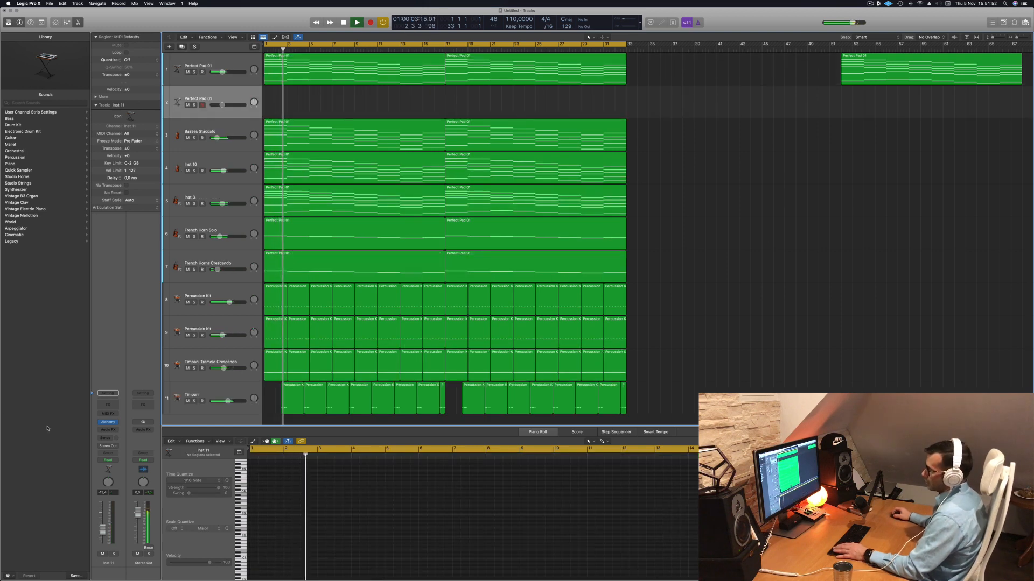
pyautogui.click(99, 438)
pyautogui.moveTo(114, 449)
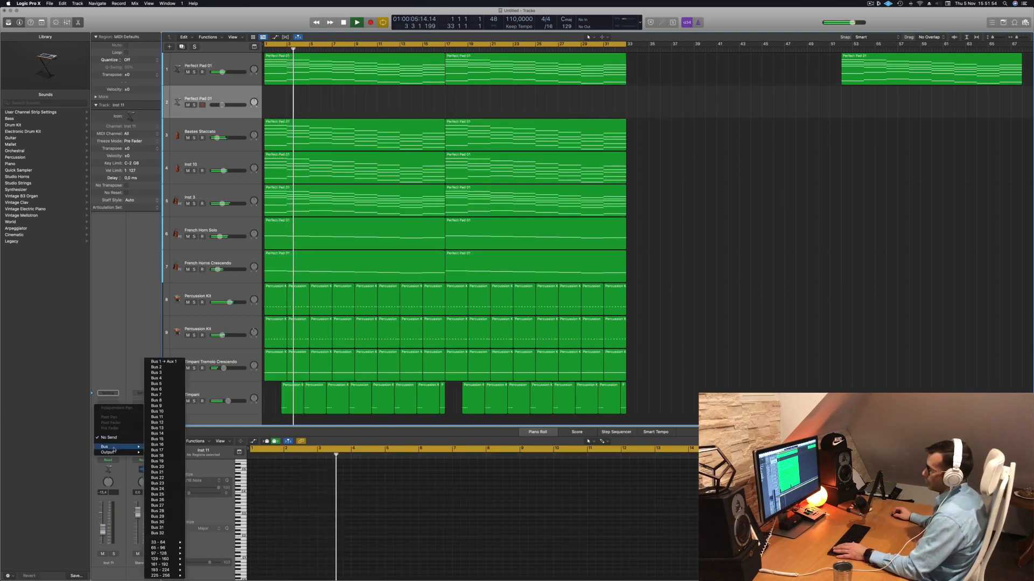
pyautogui.click(173, 361)
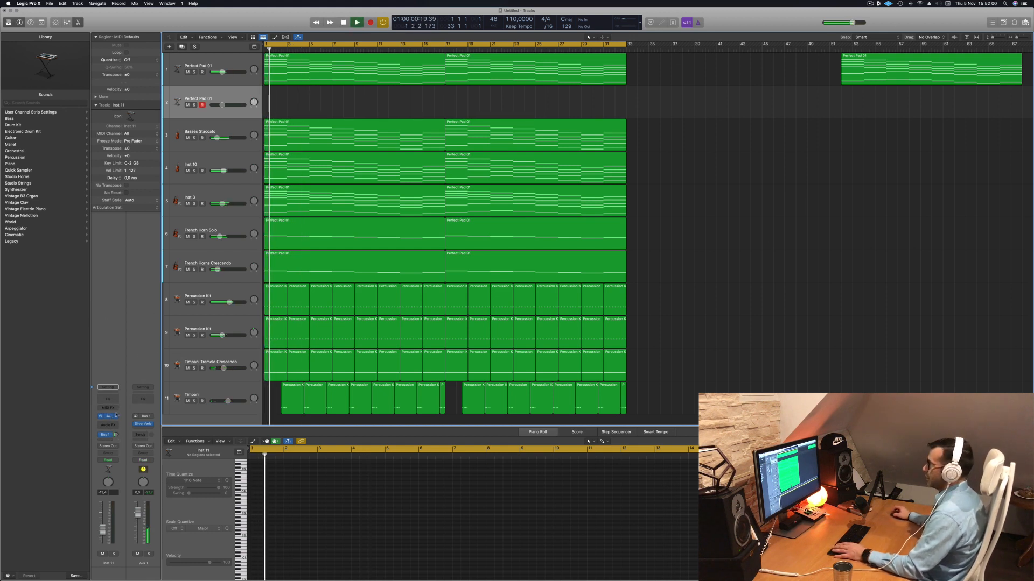
# - Open Alchemy on the duplicated track and filter its presets to the Pads category, Fast Attack subcategory
pyautogui.moveTo(462, 100); pyautogui.dragTo(438, 100)
pyautogui.press('space')
pyautogui.press('space')
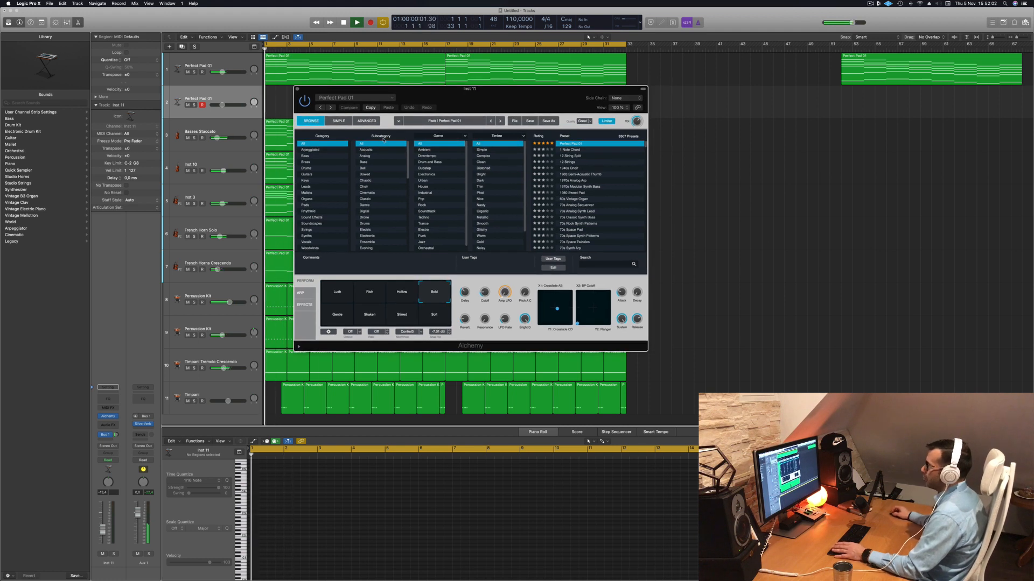
pyautogui.click(312, 205)
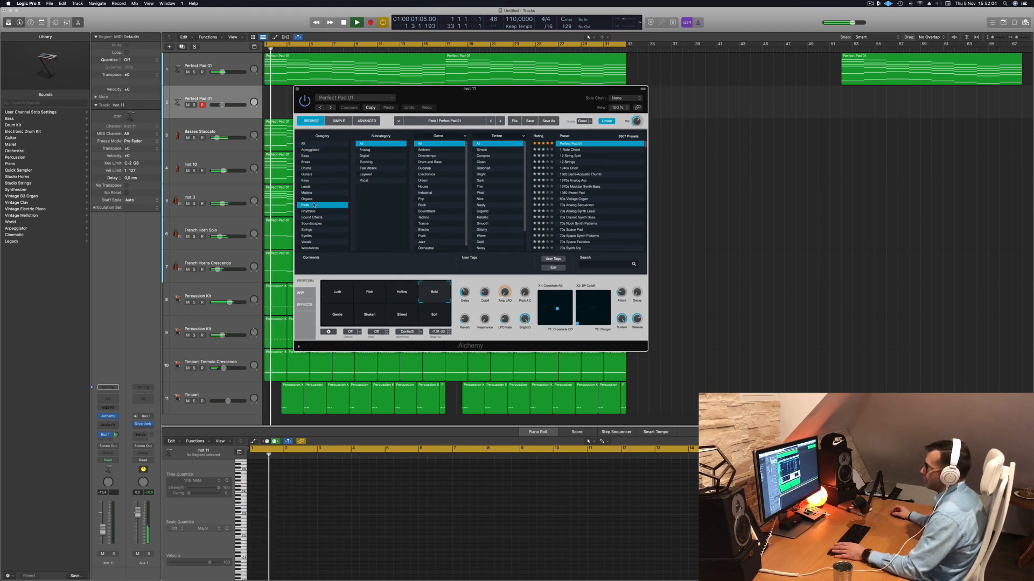
pyautogui.scroll(-2, 502, 222)
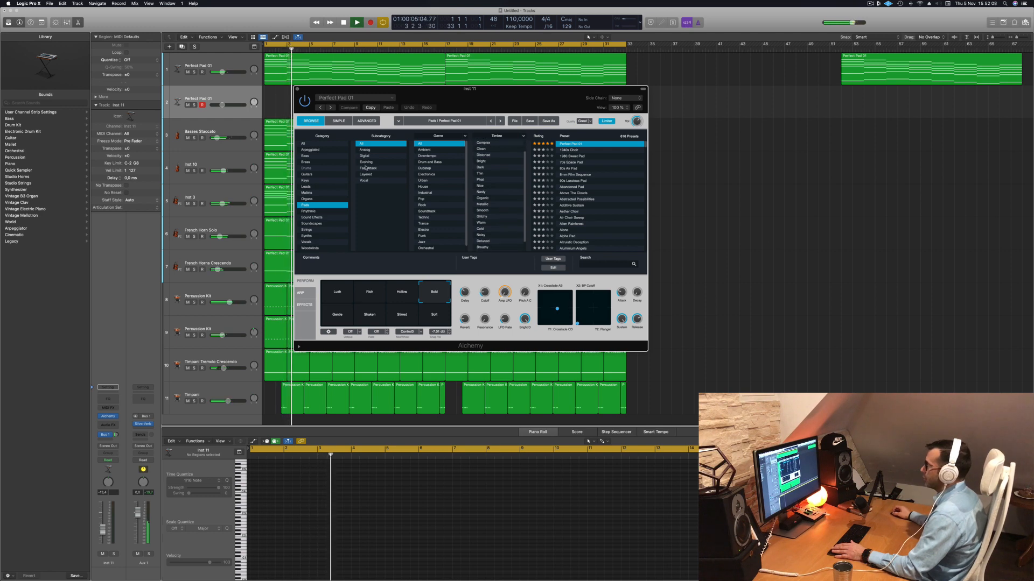
pyautogui.click(366, 169)
pyautogui.moveTo(495, 86); pyautogui.dragTo(564, 146)
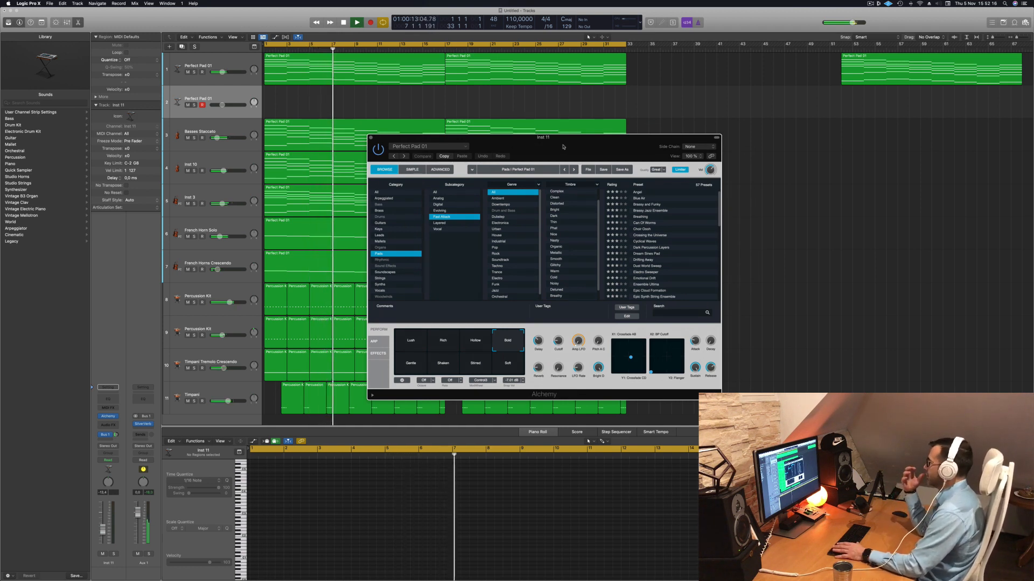
# - Restart playback from the beginning and load the Breathing preset in Alchemy on the duplicated track
pyautogui.press('space')
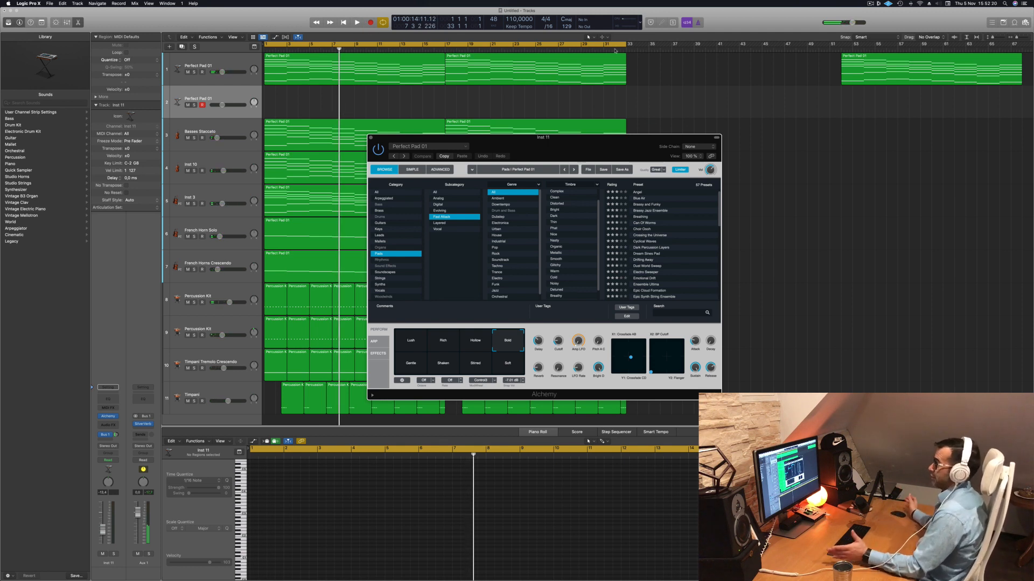
pyautogui.press('Return')
pyautogui.press('space')
pyautogui.moveTo(588, 143); pyautogui.dragTo(505, 152)
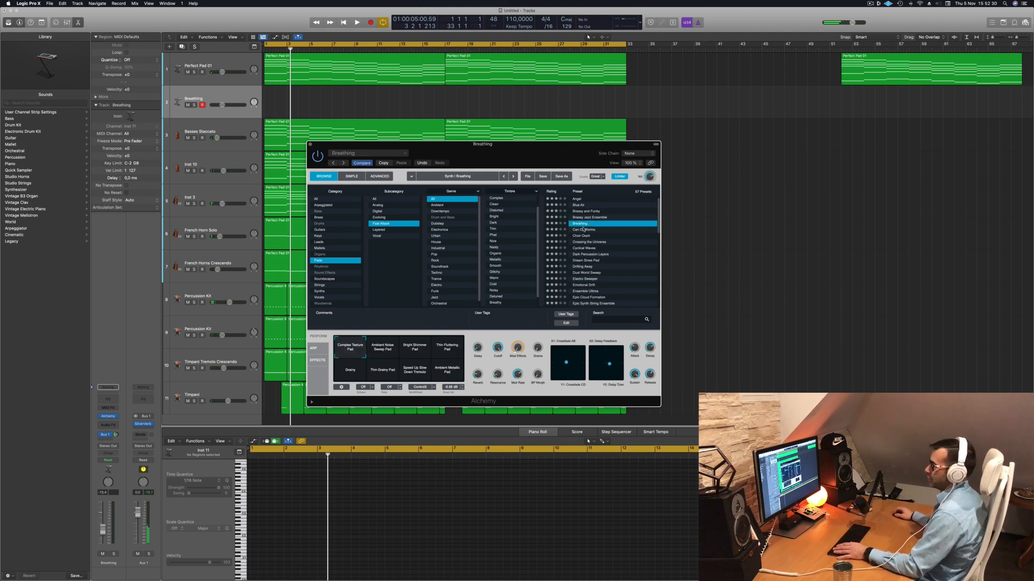
# - Show the Musical Typing keyboard beside the Alchemy window and restart playback from the beginning
pyautogui.press('f')
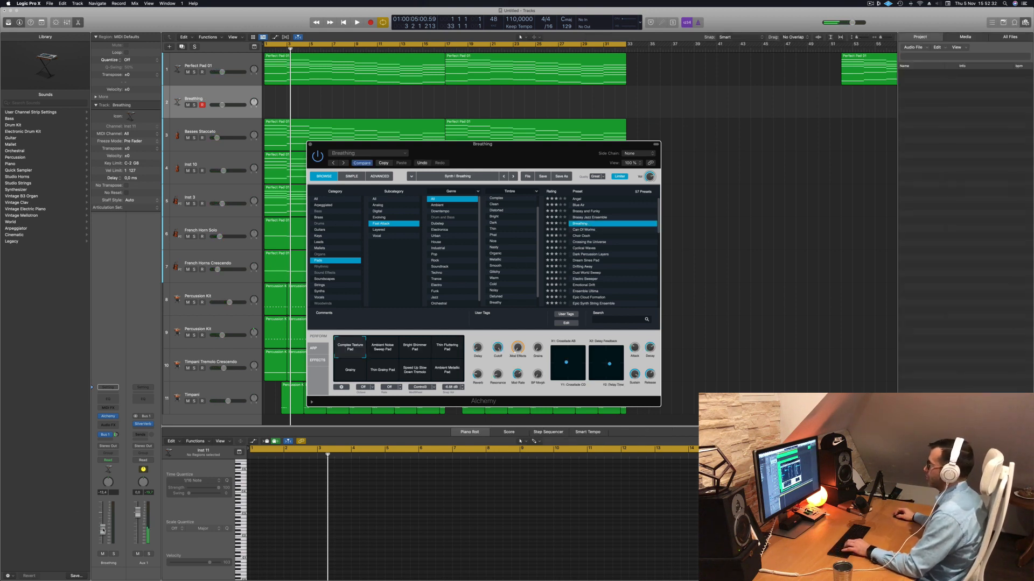
pyautogui.press('f')
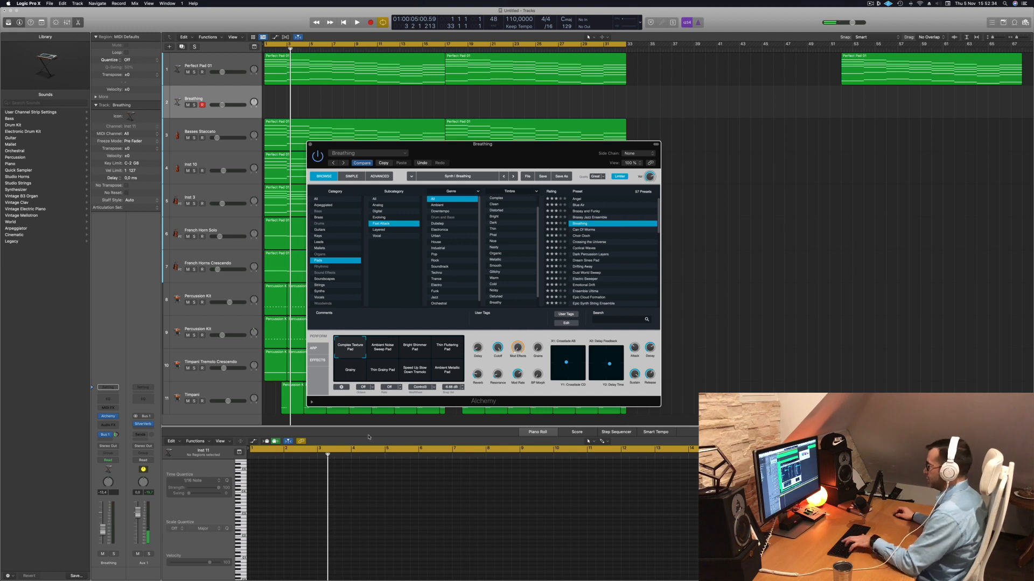
pyautogui.press('super+k')
pyautogui.moveTo(547, 151); pyautogui.dragTo(672, 196)
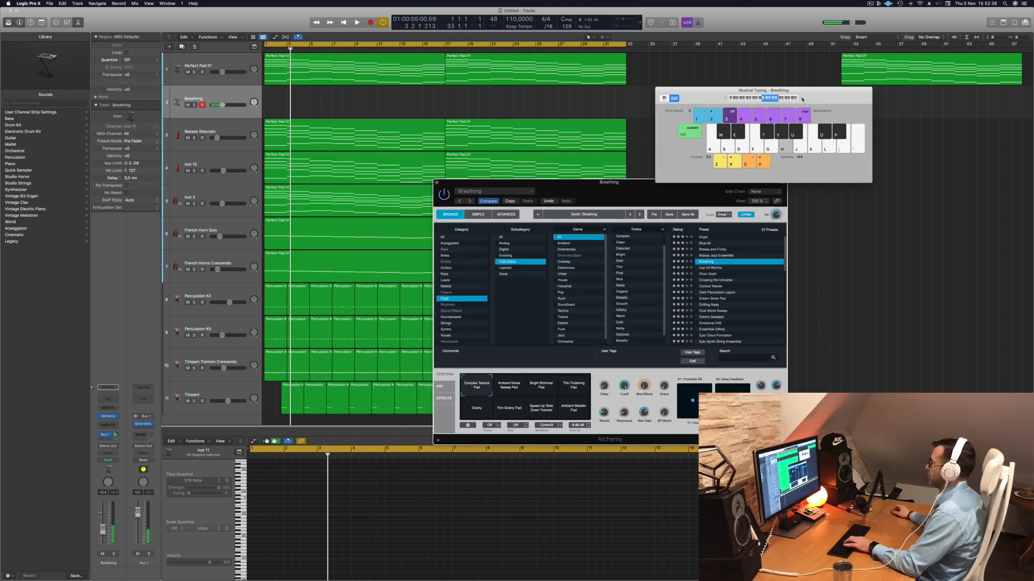
pyautogui.press('Return')
pyautogui.press('space')
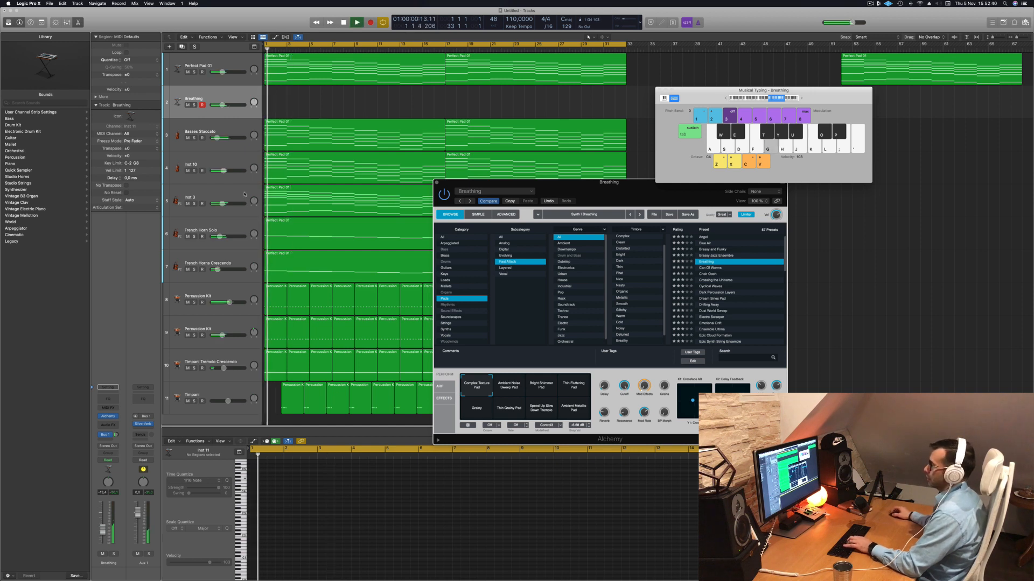
# - Raise the Breathing track's volume during playback while playing a test note
pyautogui.moveTo(102, 530); pyautogui.dragTo(102, 526)
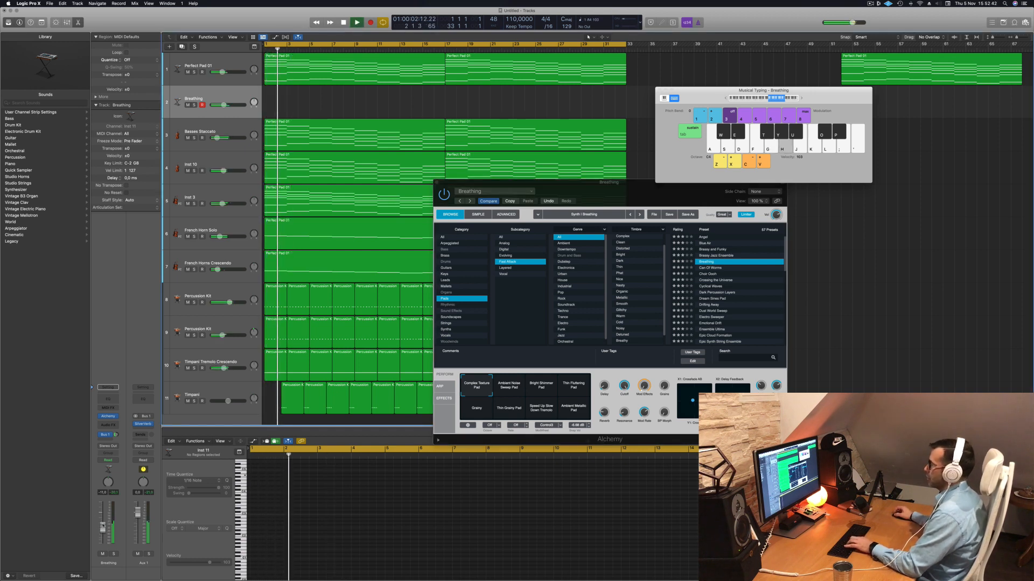
pyautogui.press('d')
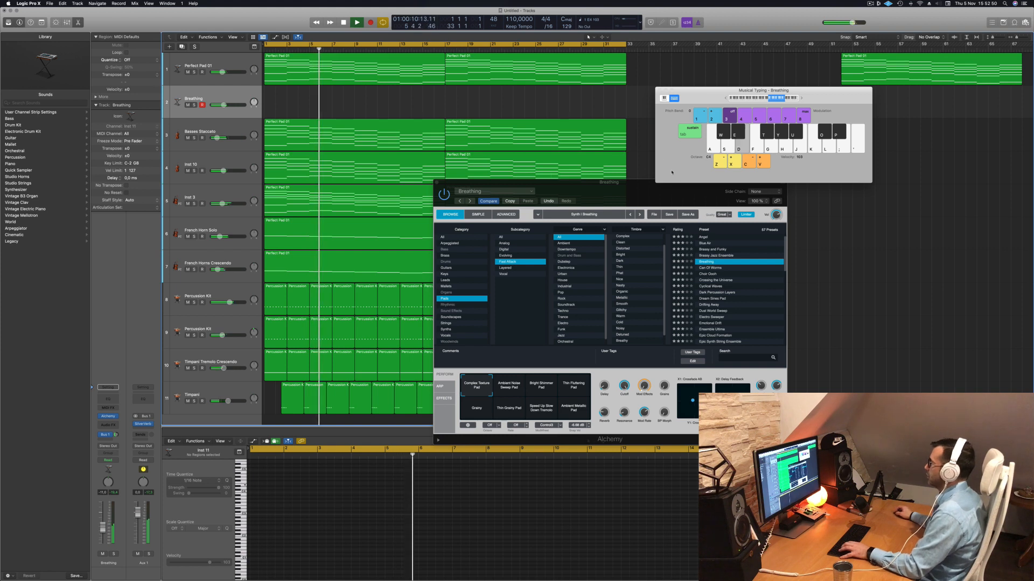
pyautogui.moveTo(552, 182); pyautogui.dragTo(586, 162)
pyautogui.moveTo(103, 527); pyautogui.dragTo(108, 521)
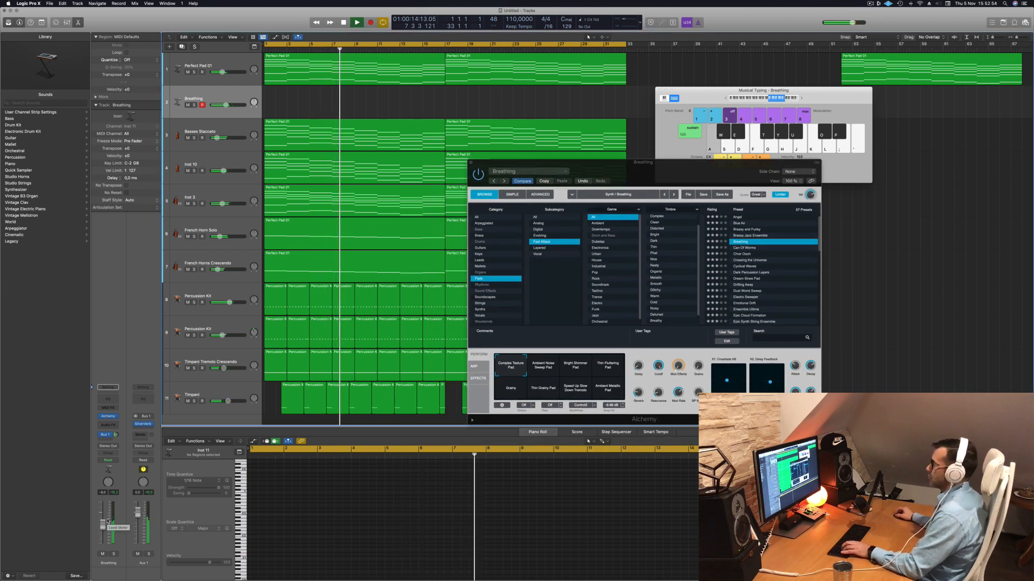
# - Audition Breathing's Ambient Noise Sweep Pad and Bright Shimmer Pad variations, and try the 90s Luscious Pad preset in Alchemy
pyautogui.click(547, 372)
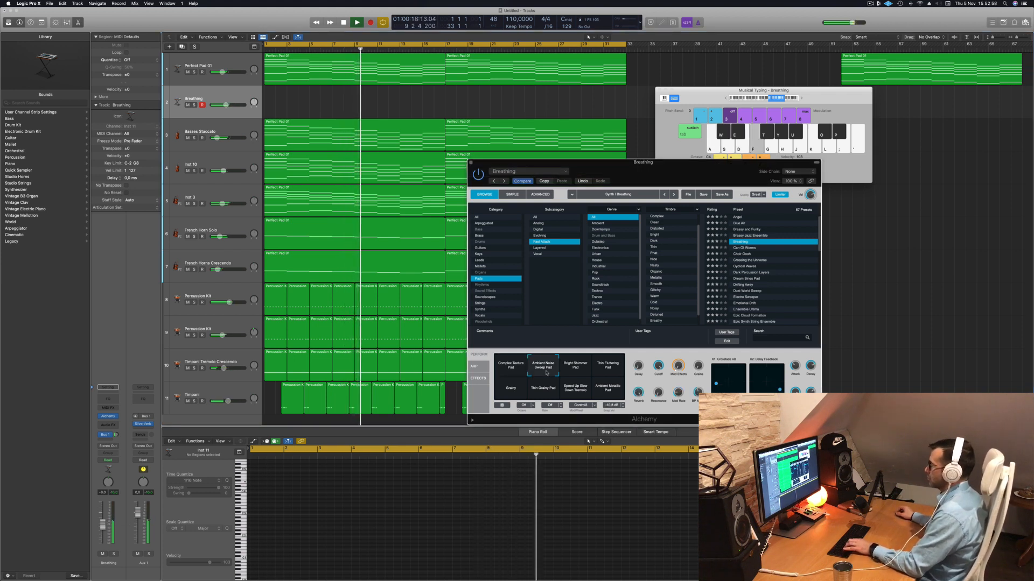
pyautogui.click(577, 369)
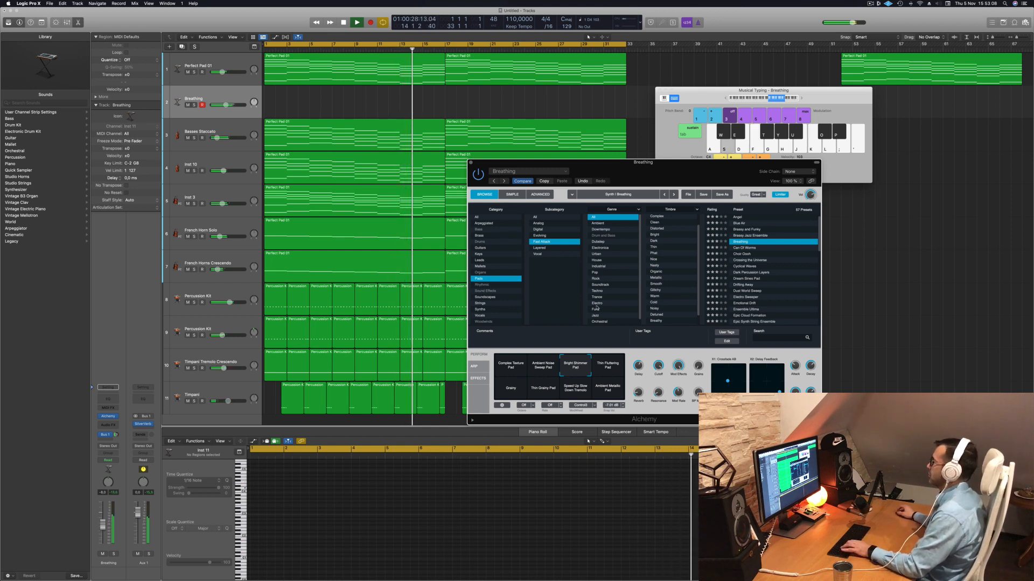
pyautogui.scroll(1, 750, 214)
pyautogui.click(747, 217)
pyautogui.moveTo(704, 176); pyautogui.dragTo(657, 87)
pyautogui.moveTo(842, 101); pyautogui.dragTo(878, 113)
pyautogui.press('d')
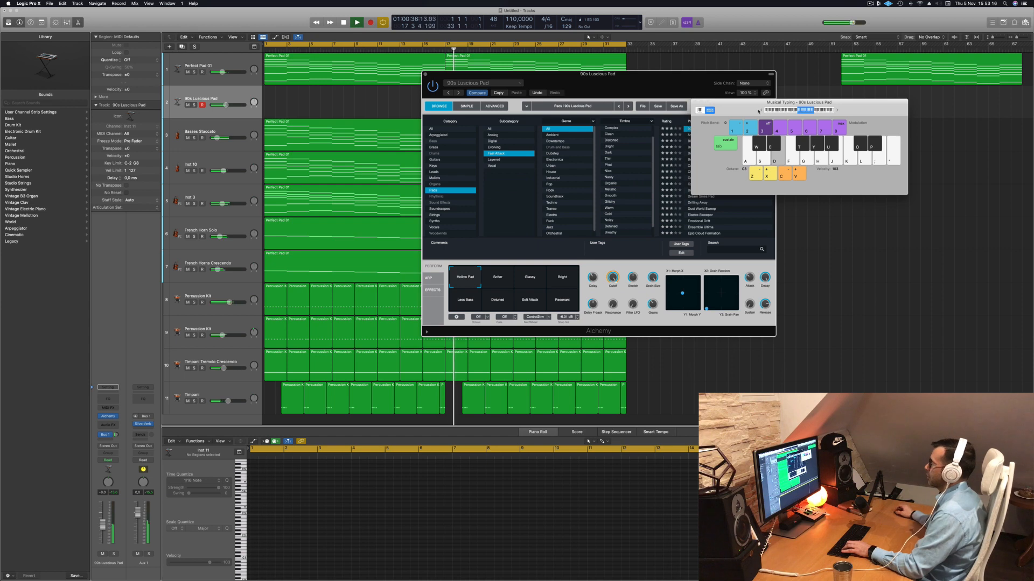
pyautogui.moveTo(666, 87); pyautogui.dragTo(699, 188)
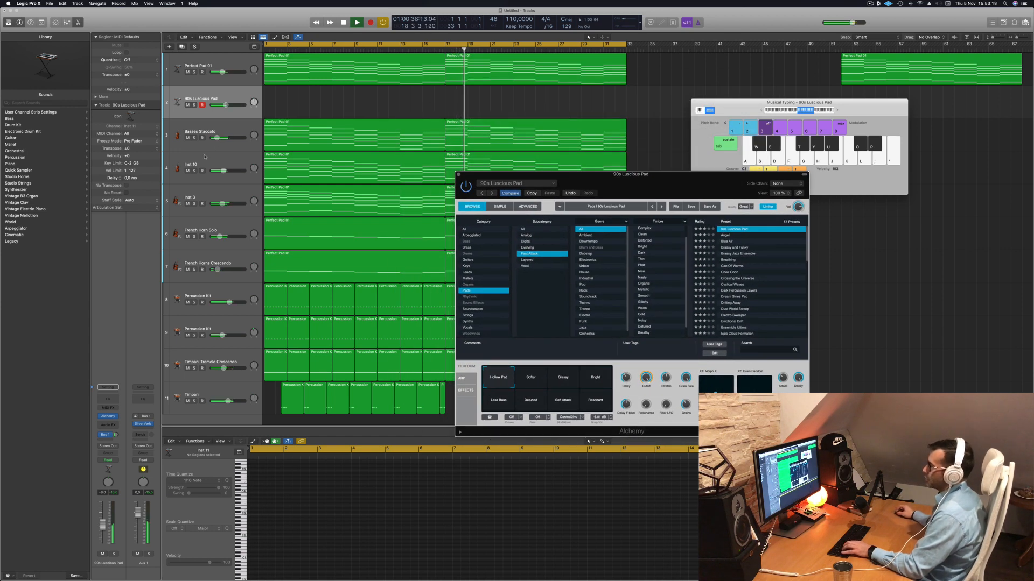
# - Mute the Inst 3 track and play a test note on the 90s Luscious Pad sound
pyautogui.click(188, 204)
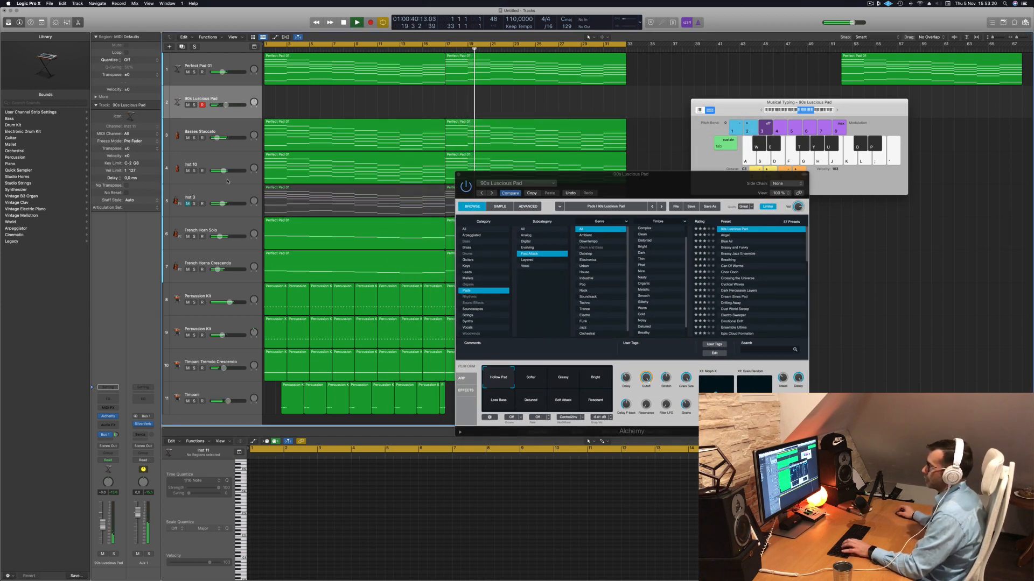
pyautogui.moveTo(646, 178); pyautogui.dragTo(651, 157)
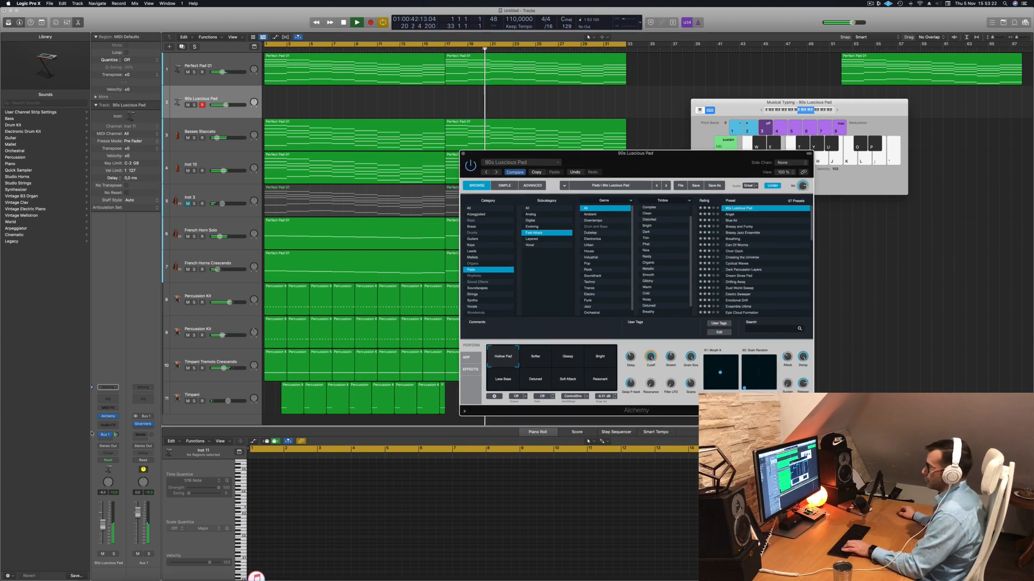
pyautogui.press('f')
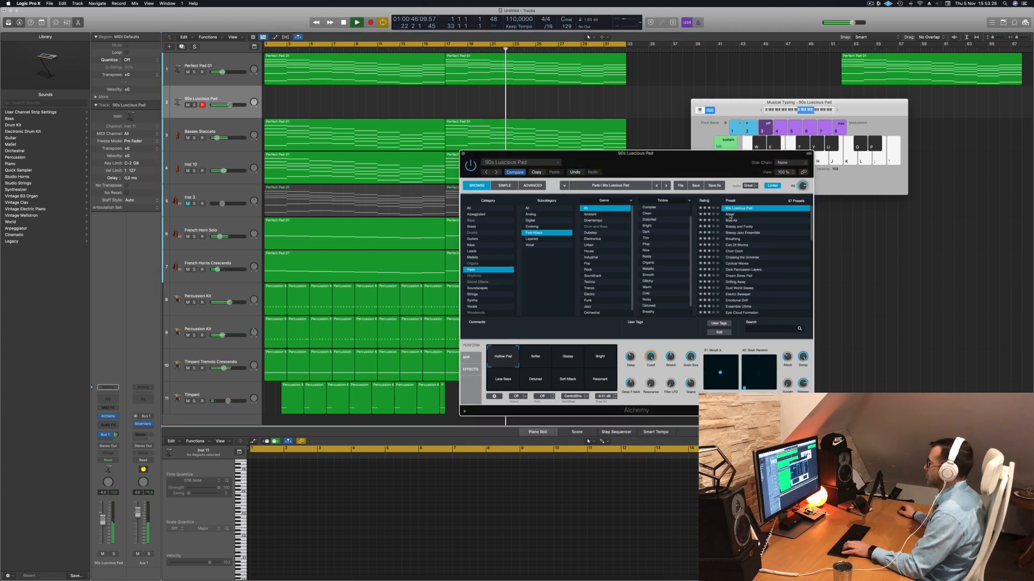
# - Try the Angel preset in Alchemy, switch to Blue Air, and play test notes with it over the arrangement
pyautogui.click(729, 214)
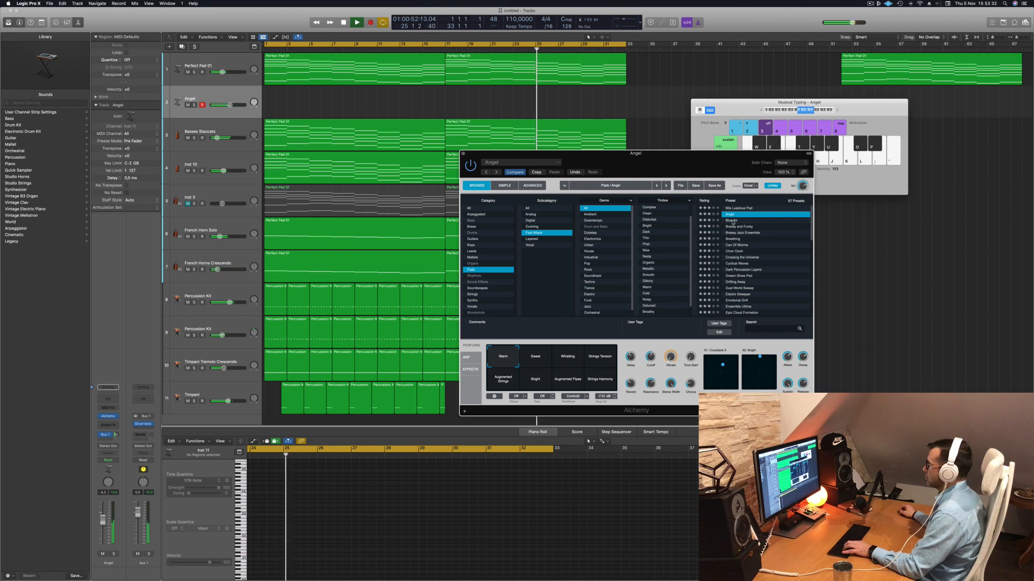
pyautogui.click(731, 221)
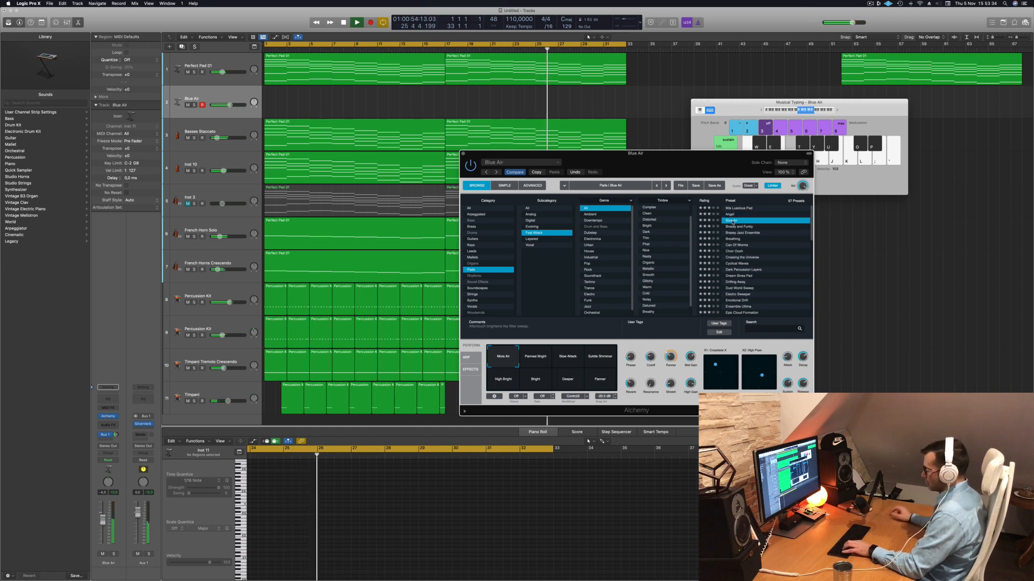
pyautogui.press(';')
pyautogui.press('l')
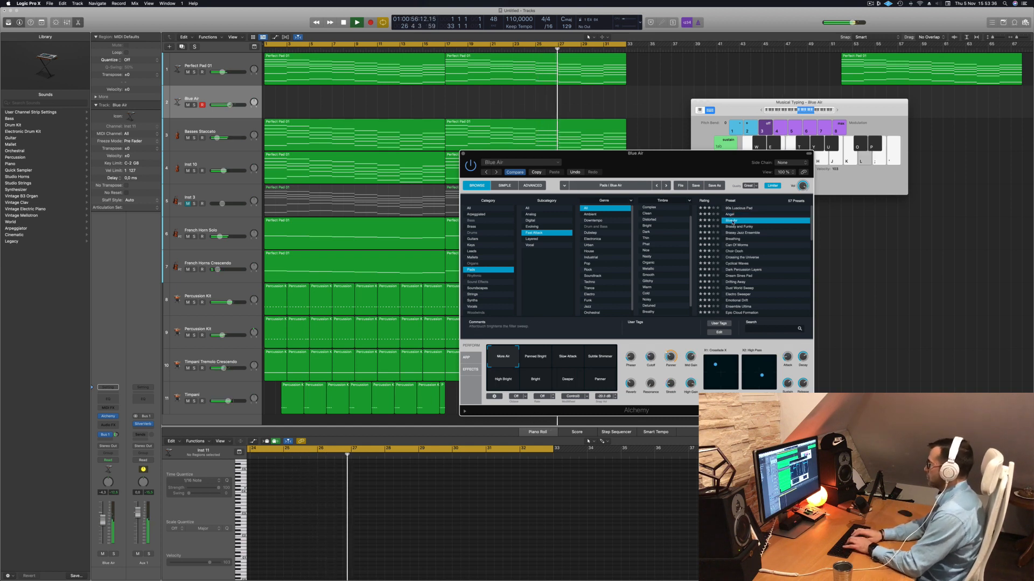
pyautogui.press('k')
pyautogui.press('j')
pyautogui.press('k')
pyautogui.press('l')
# - Unmute the Inst 3 track and open its Channel EQ for viewing
pyautogui.click(103, 523)
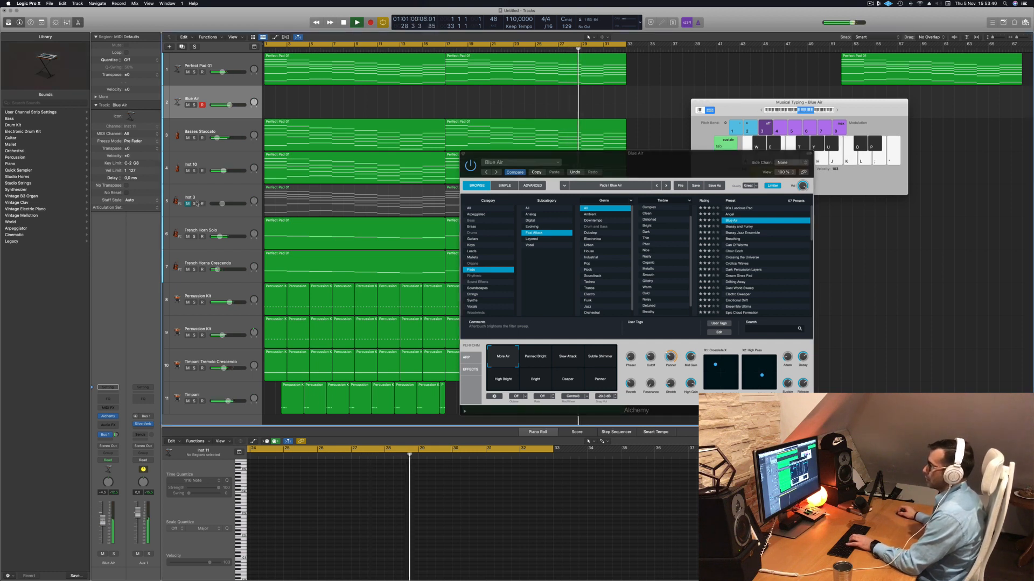
pyautogui.click(210, 198)
pyautogui.press('m')
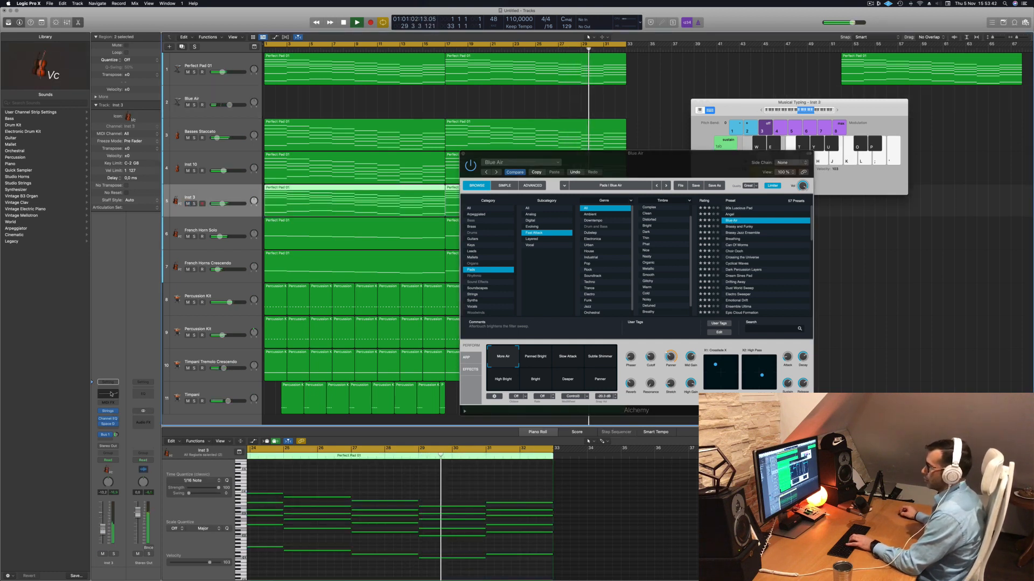
pyautogui.click(111, 394)
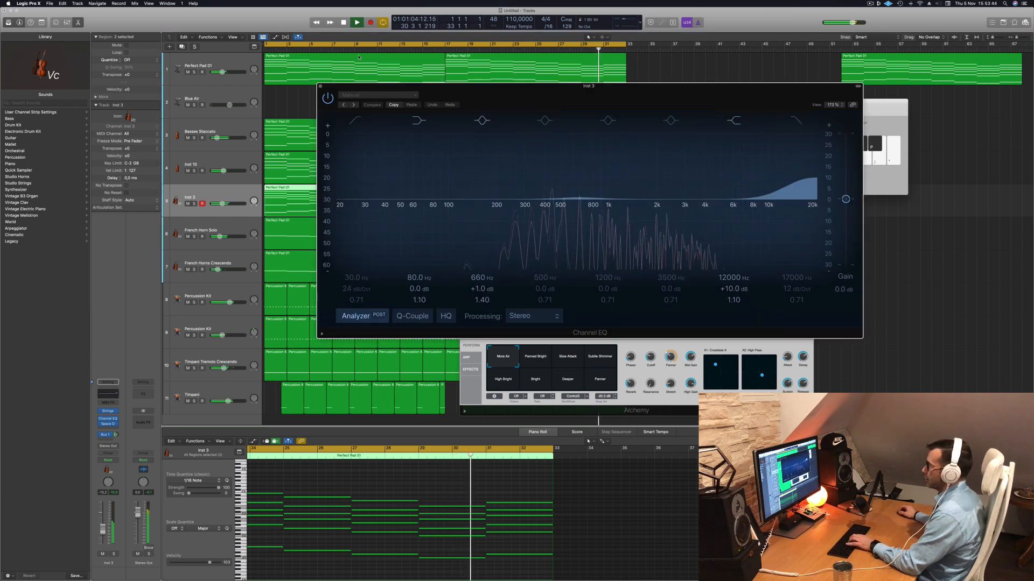
pyautogui.moveTo(579, 87); pyautogui.dragTo(764, 129)
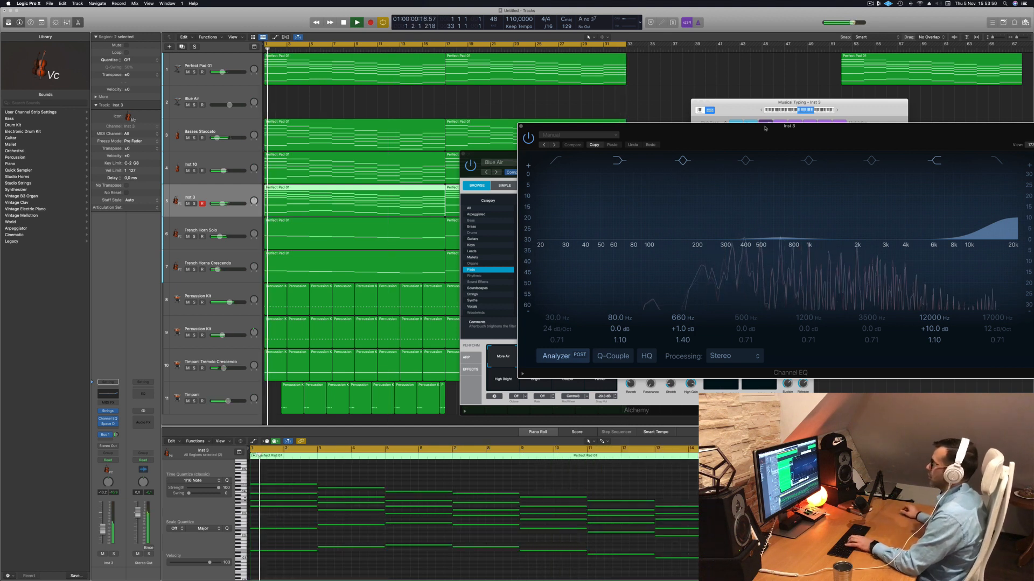
pyautogui.moveTo(764, 128); pyautogui.dragTo(685, 135)
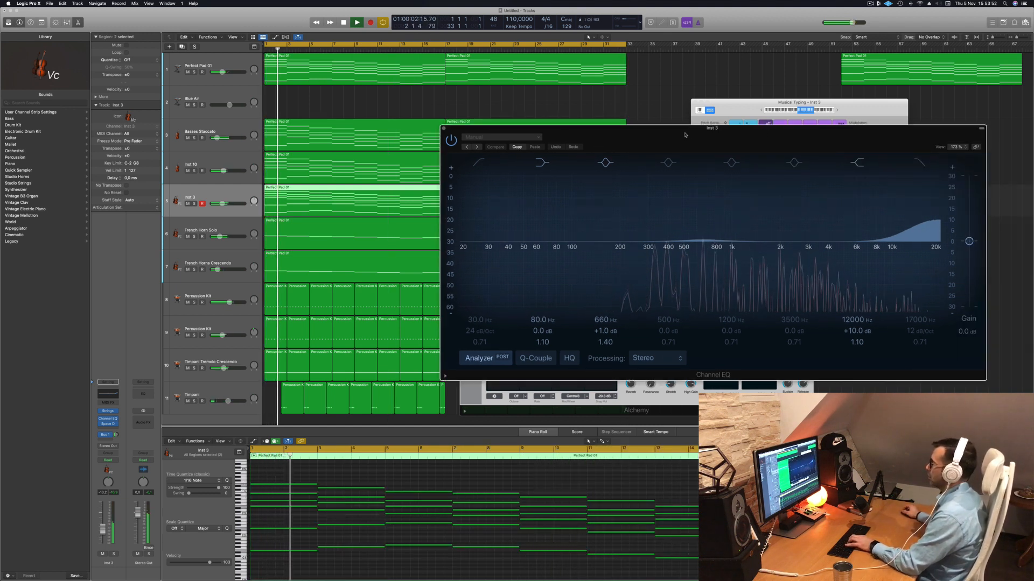
# - Select the Blue Air track and raise its volume slightly
pyautogui.click(238, 98)
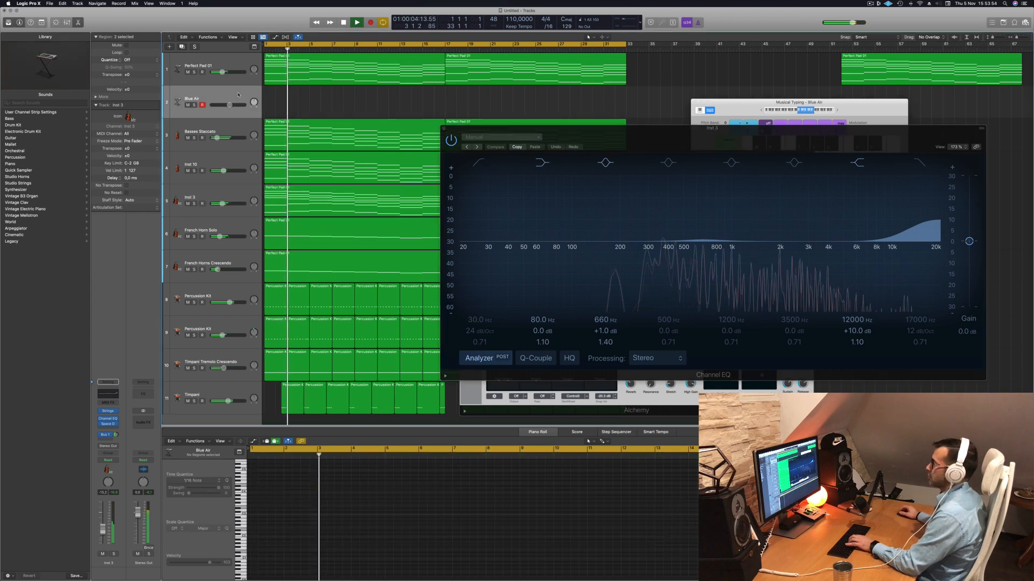
pyautogui.moveTo(463, 128); pyautogui.dragTo(456, 187)
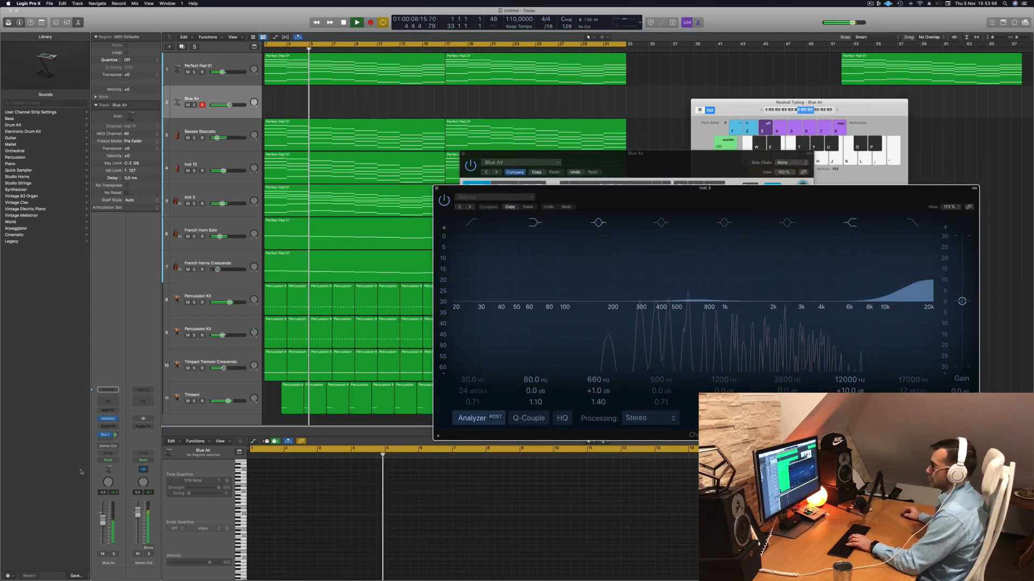
pyautogui.moveTo(104, 521); pyautogui.dragTo(103, 519)
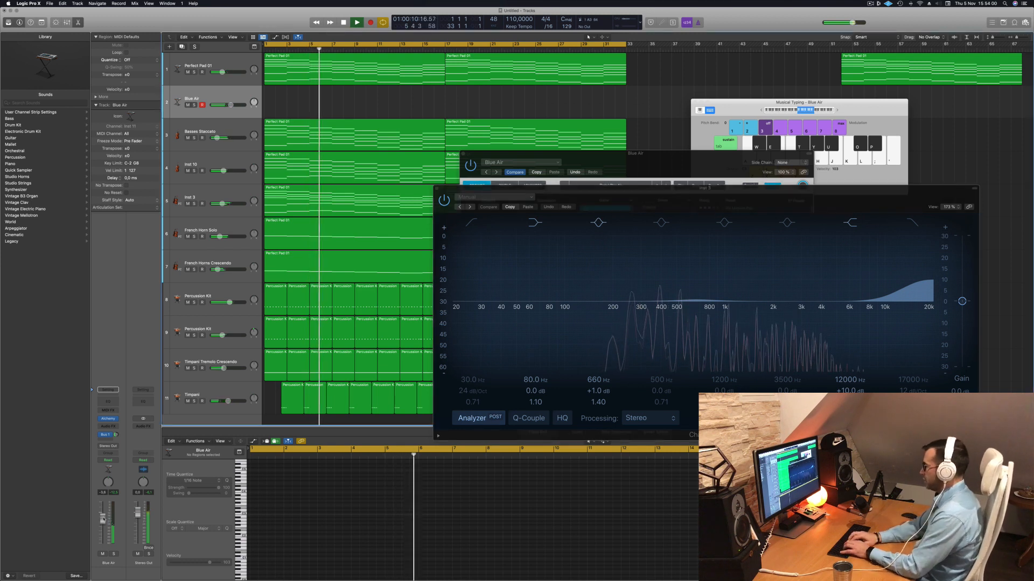
# - Rehearse a melody on the Blue Air pad over the running playback
pyautogui.press('j')
pyautogui.press('f')
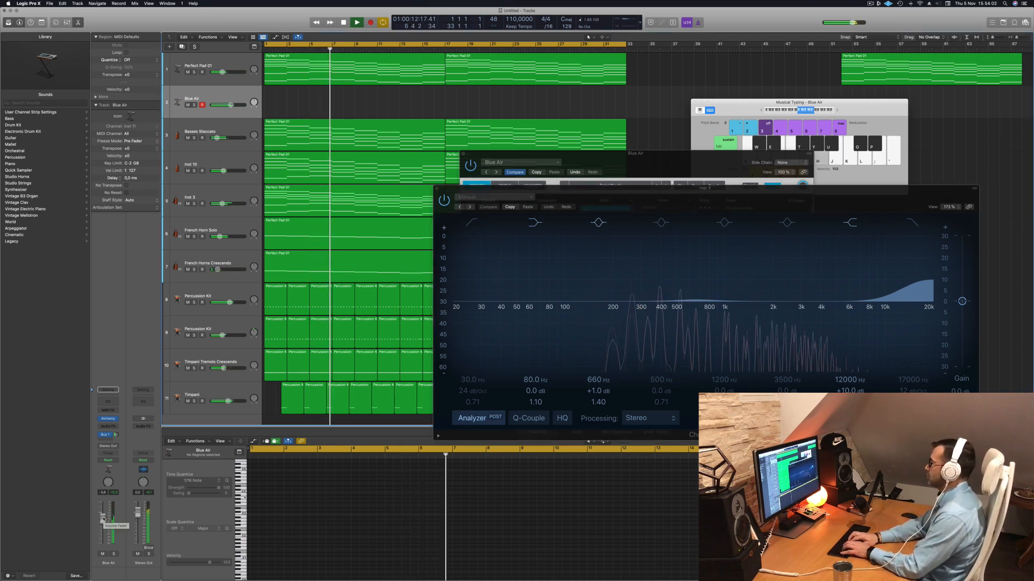
pyautogui.press('j')
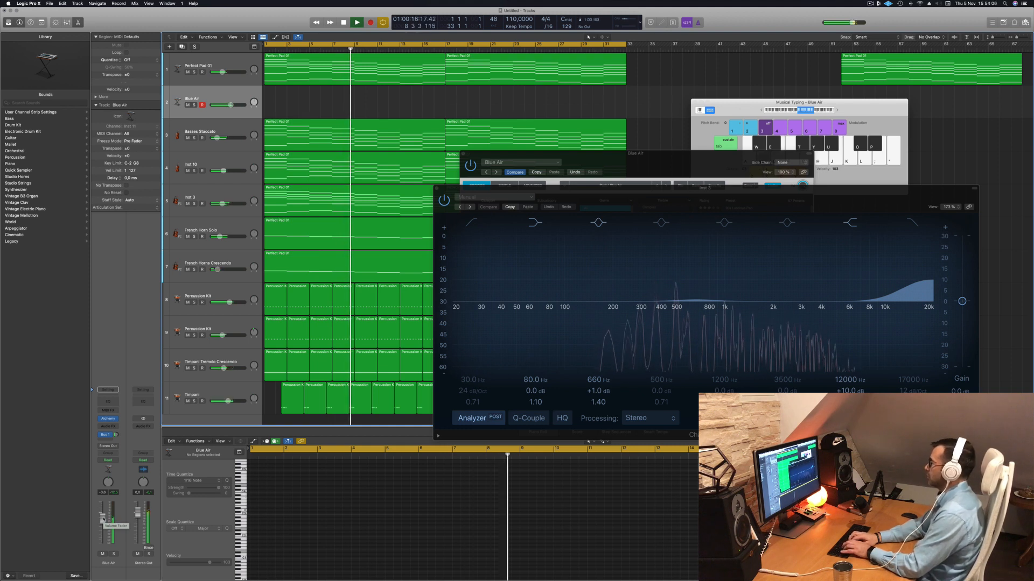
pyautogui.press('s')
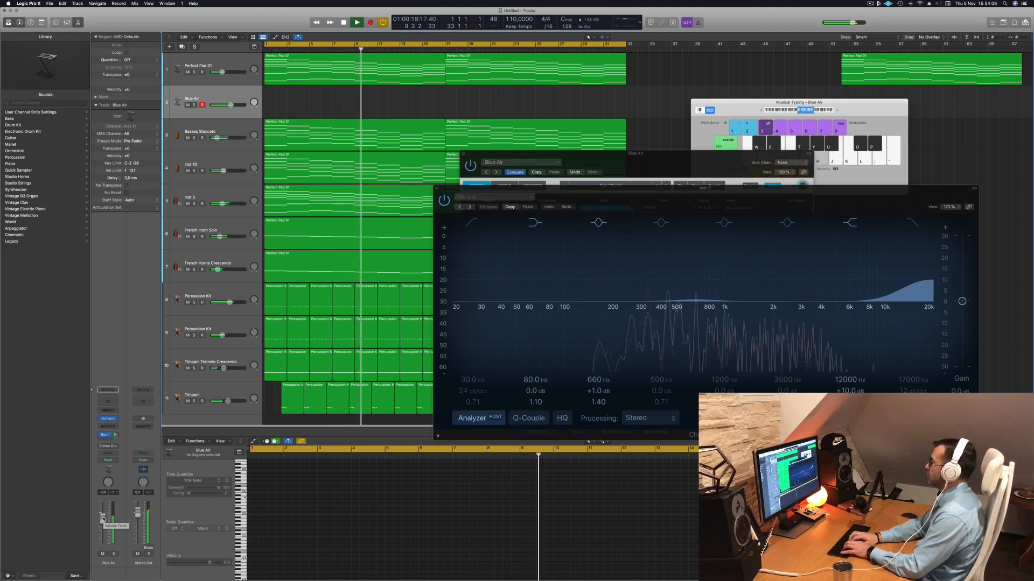
pyautogui.press('k')
pyautogui.press('h')
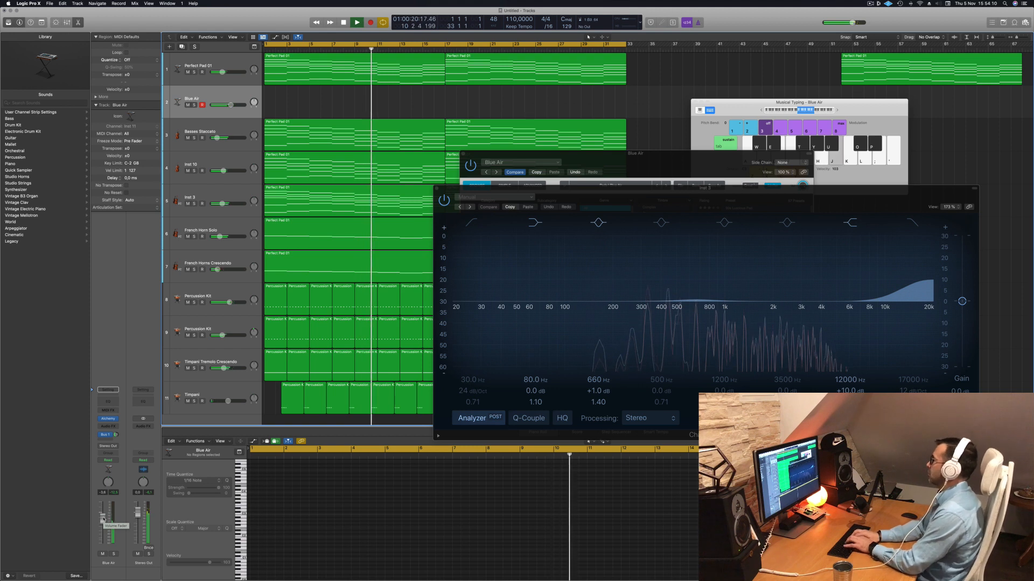
pyautogui.press('l')
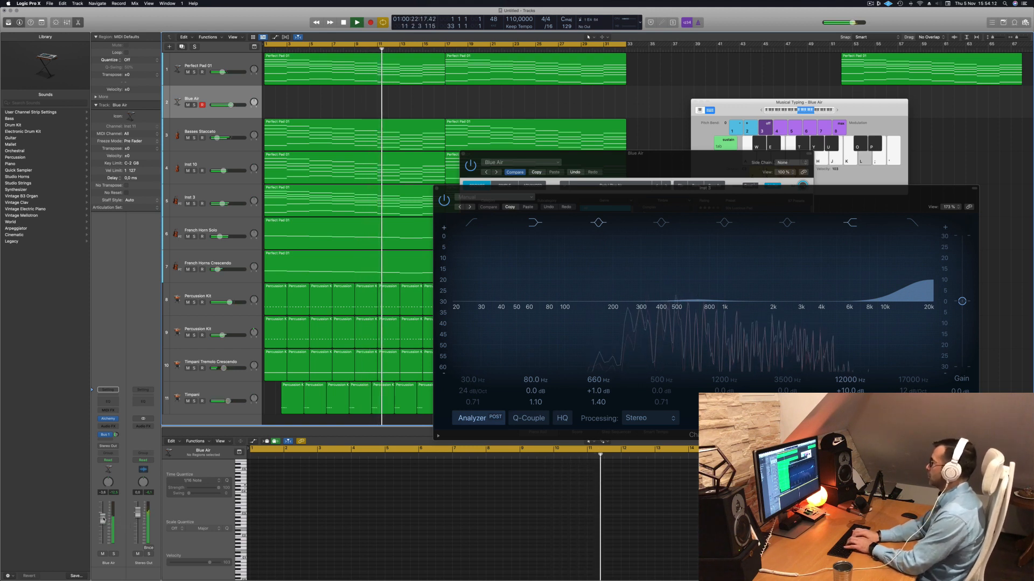
pyautogui.press('j')
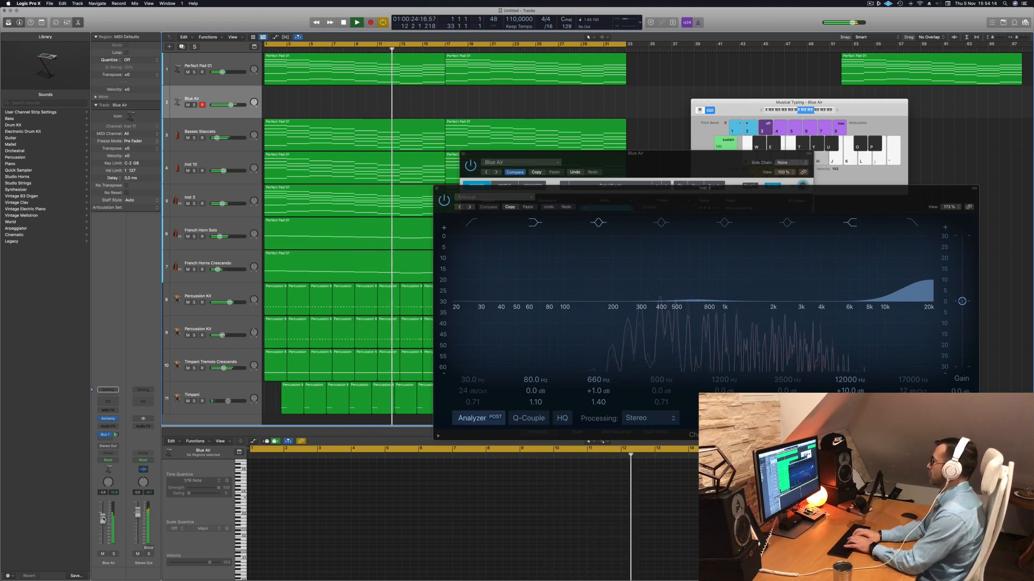
pyautogui.press('h')
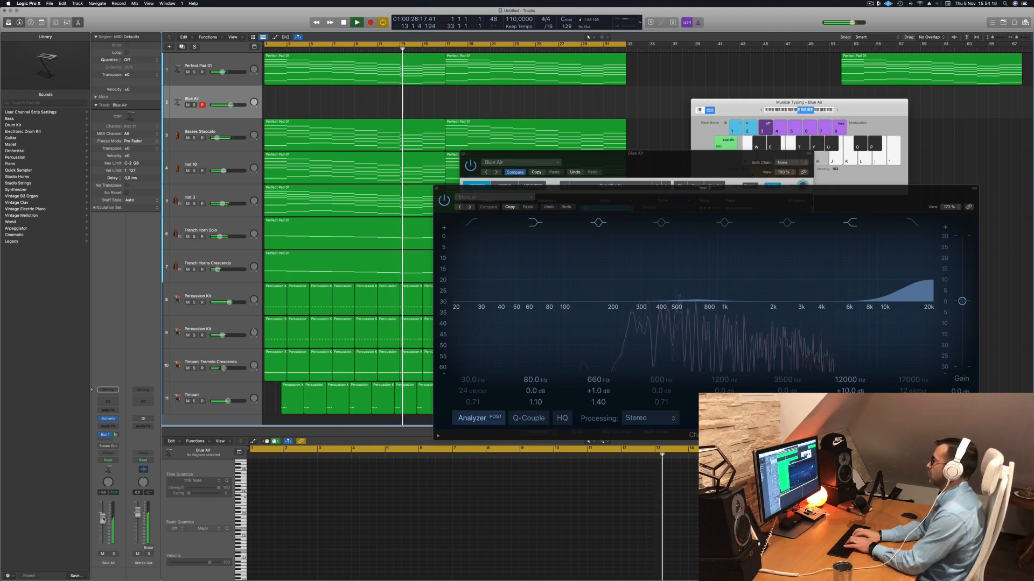
pyautogui.press(';')
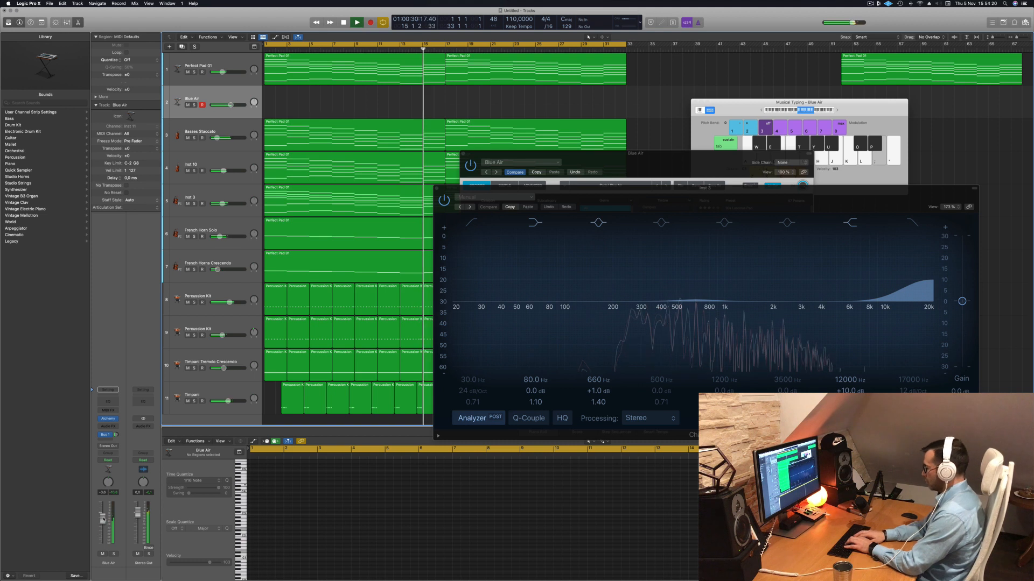
pyautogui.press('j')
pyautogui.press('h')
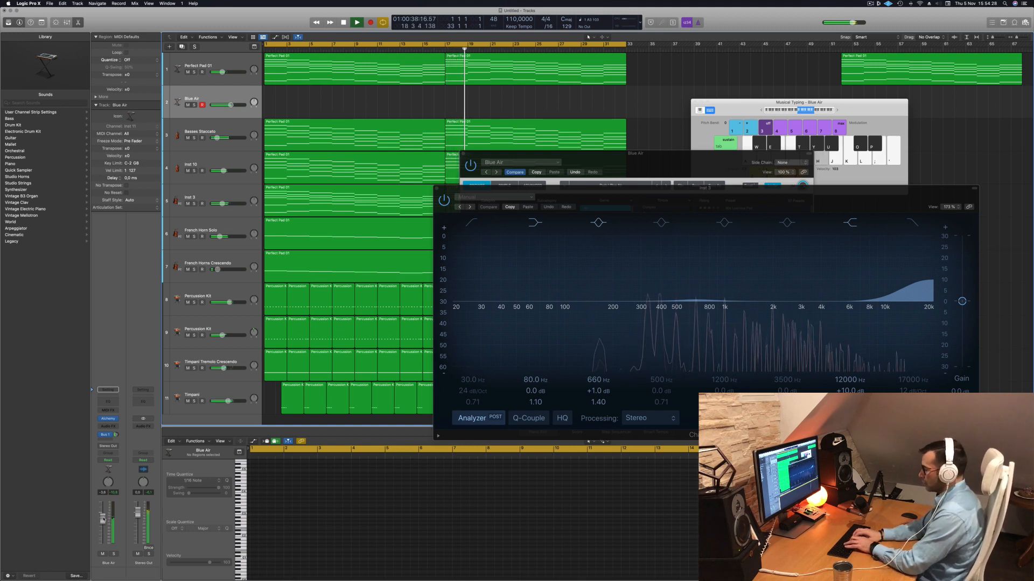
# - Record the melody on the Blue Air track over the second half, through the end of bar 32, and stop playback
pyautogui.press('r')
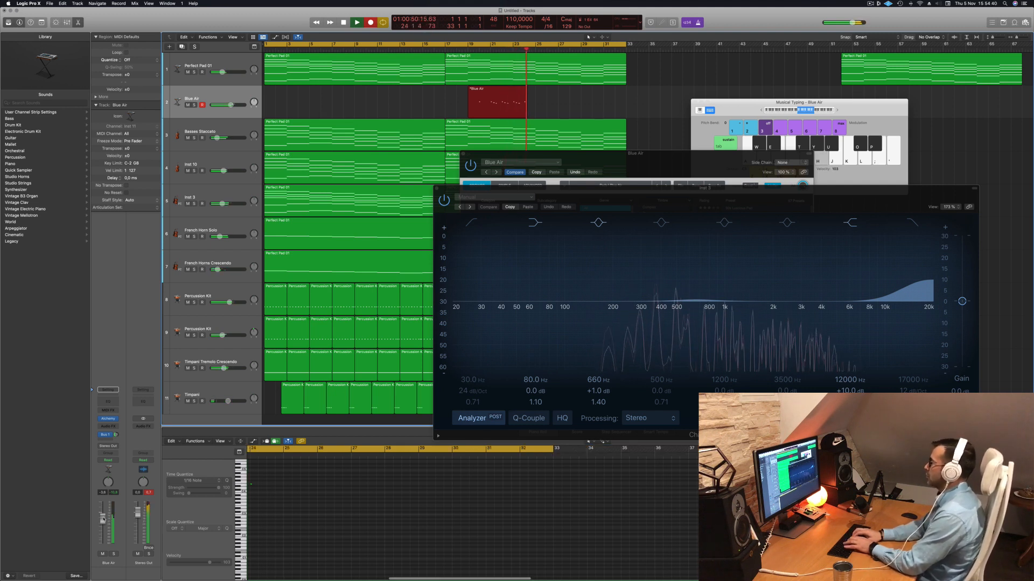
pyautogui.press('l')
pyautogui.press(';')
pyautogui.press('l')
pyautogui.press('j')
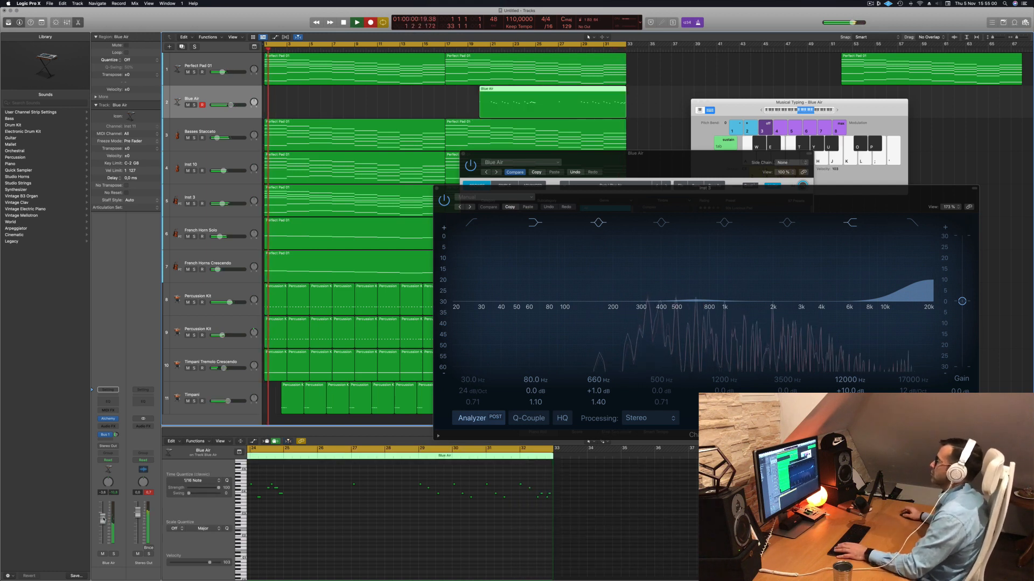
pyautogui.press('space')
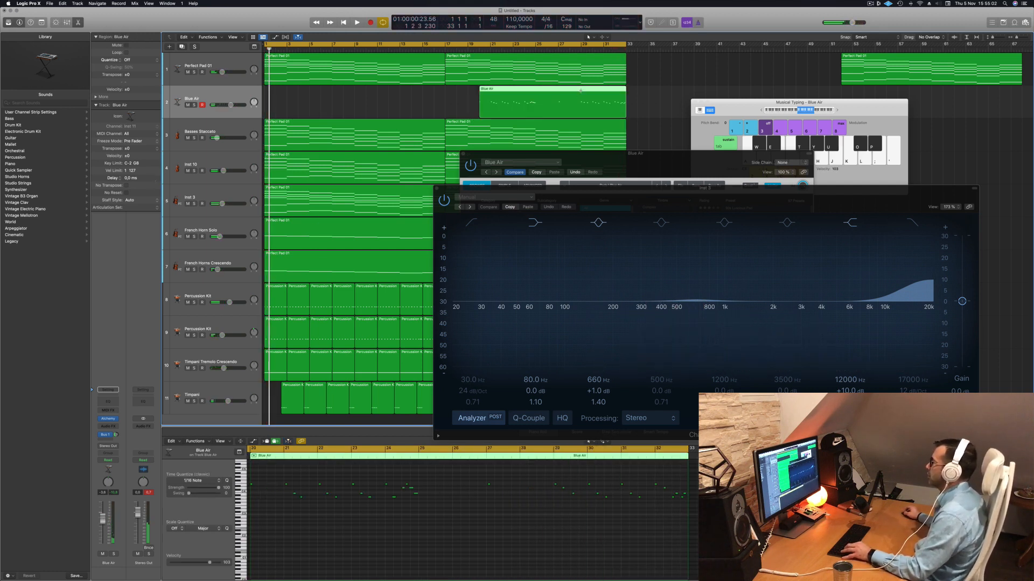
# - Cut the Blue Air recording down to its last four bars, from bar 29, and move that piece to bar 1
pyautogui.keyDown('super'); pyautogui.doubleClick(581, 90); pyautogui.keyUp('super')
pyautogui.click(564, 92)
pyautogui.press('Delete')
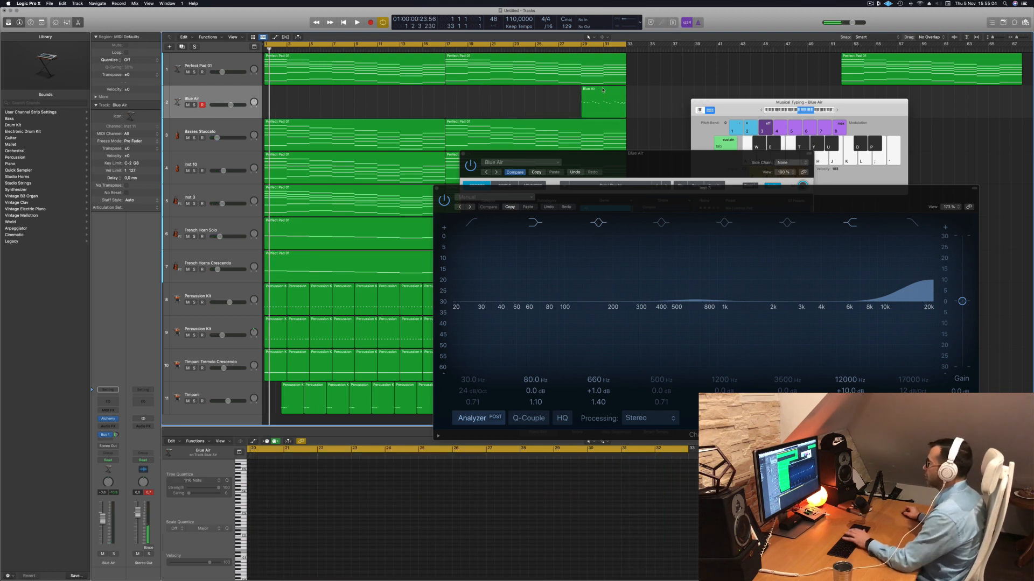
pyautogui.moveTo(590, 92); pyautogui.dragTo(274, 92)
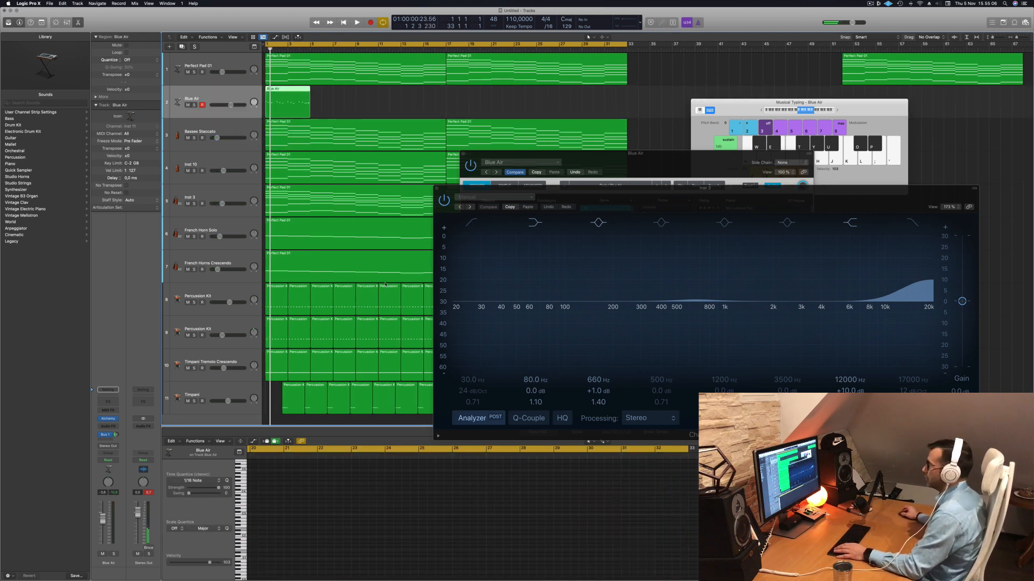
# - Open the four-bar Blue Air region for note editing and zoom in on its notes while playing it briefly
pyautogui.press('e')
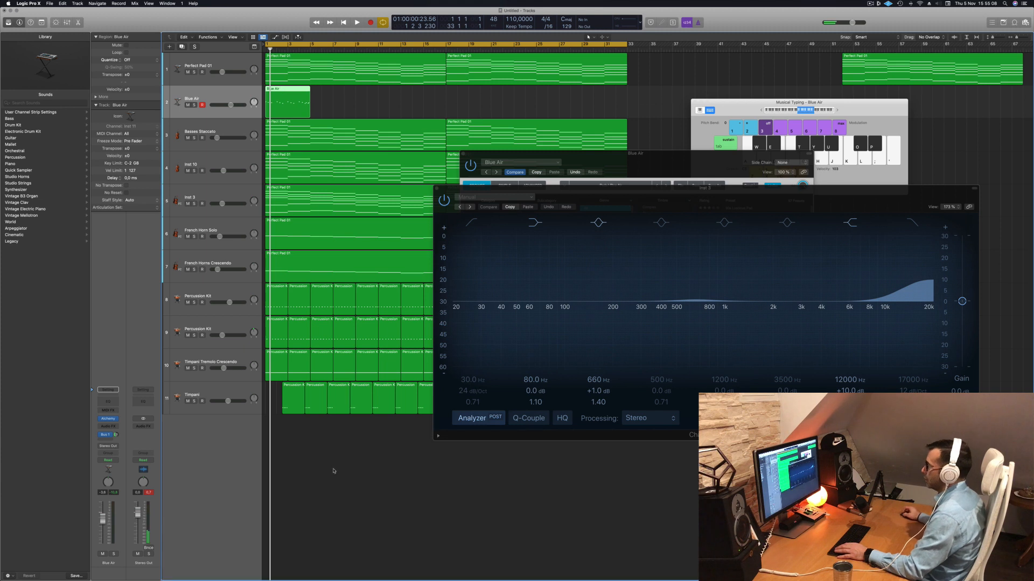
pyautogui.doubleClick(285, 90)
pyautogui.press('space')
pyautogui.scroll(3, 346, 551)
pyautogui.press('space')
pyautogui.press('space')
pyautogui.scroll(3, 341, 548)
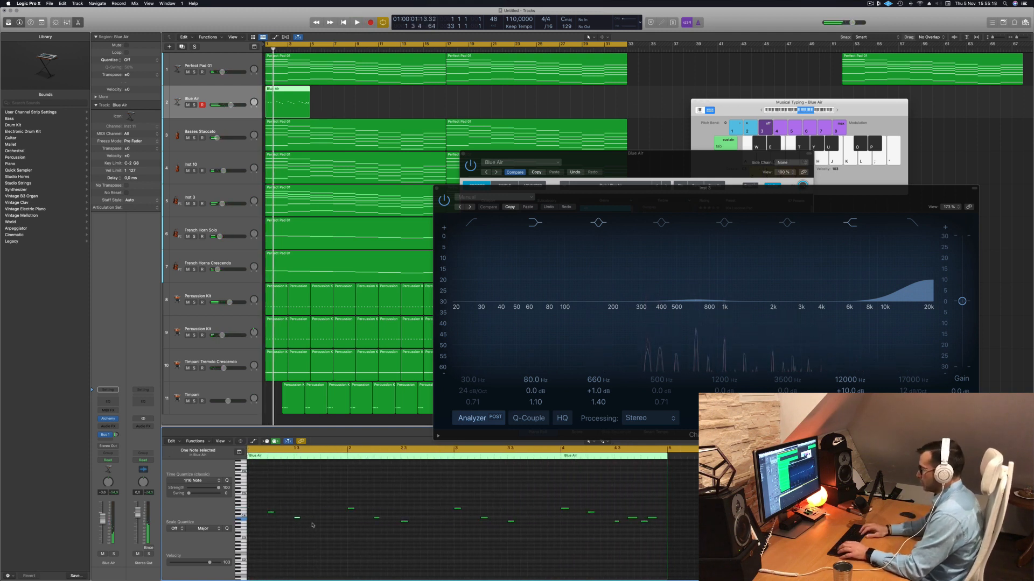
# - Listen to the four-bar Blue Air melody repeatedly against the full arrangement
pyautogui.press('space')
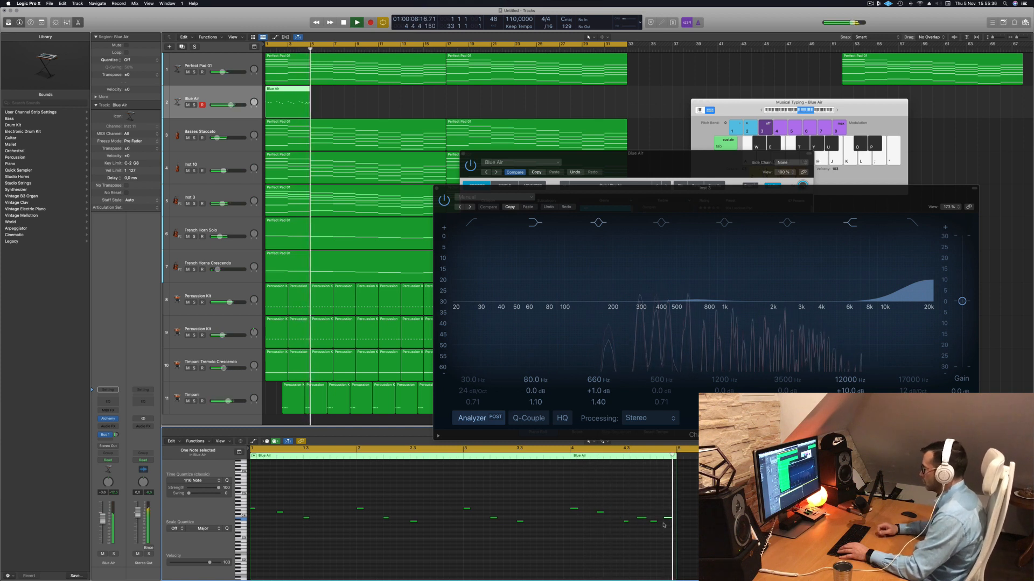
pyautogui.press('space')
pyautogui.press('space')
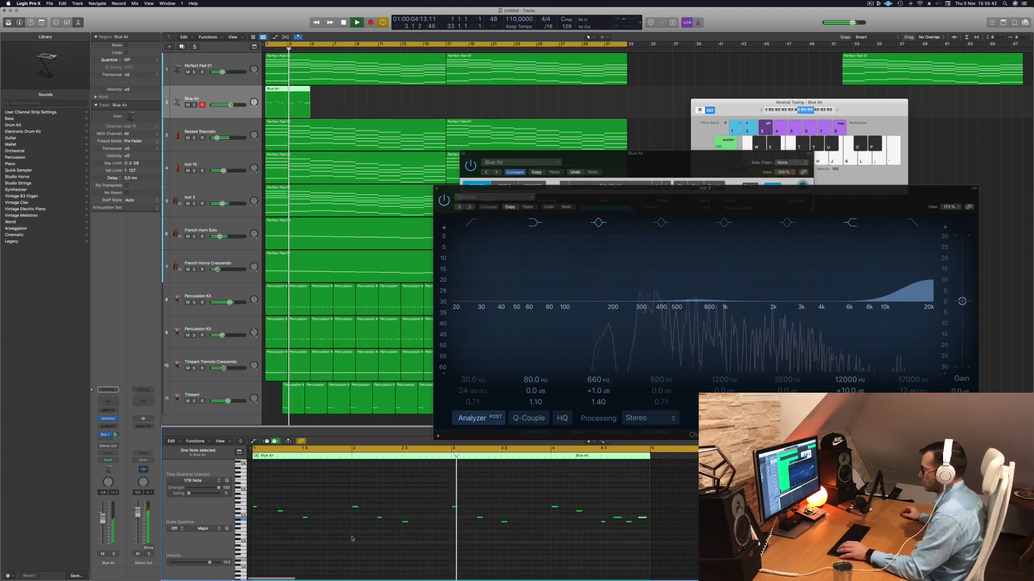
pyautogui.press('space')
pyautogui.press('space')
pyautogui.press('space')
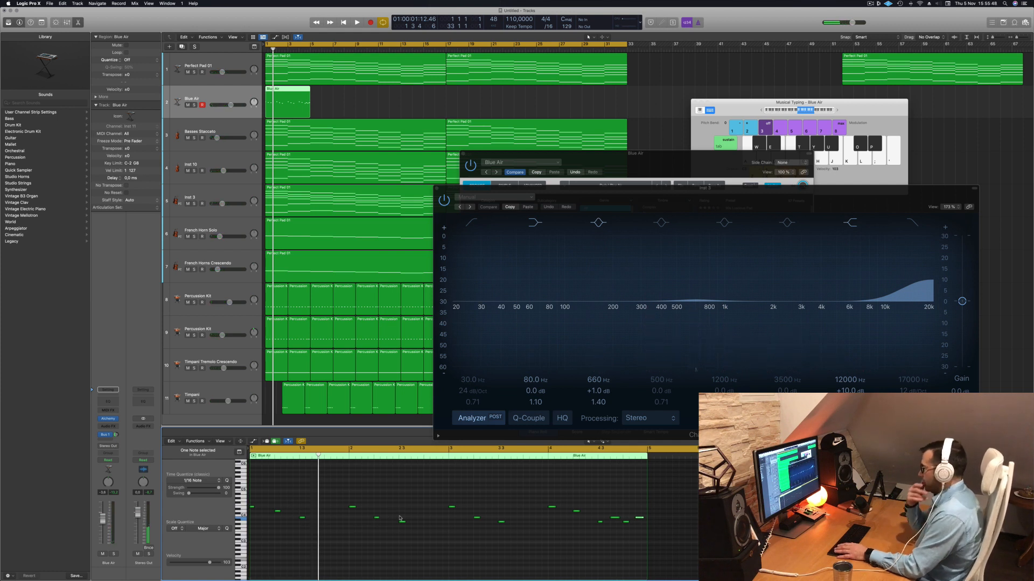
pyautogui.press('space')
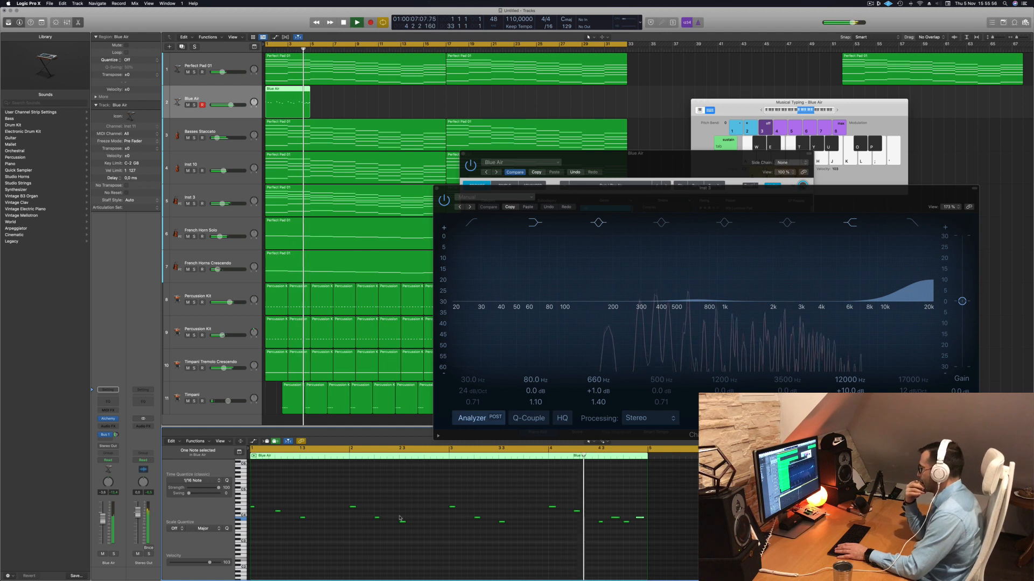
# - Try higher pitches for the last note of the Blue Air melody, replaying the phrase from the start
pyautogui.press('Return')
pyautogui.press('Return')
pyautogui.click(642, 506)
pyautogui.moveTo(643, 506); pyautogui.dragTo(640, 530)
pyautogui.press('Return')
pyautogui.hotkey('alt', 'Up')
pyautogui.hotkey('alt', 'Up')
pyautogui.hotkey('alt', 'Up')
pyautogui.hotkey('alt', 'Up')
pyautogui.hotkey('alt', 'Down')
pyautogui.hotkey('alt', 'Down')
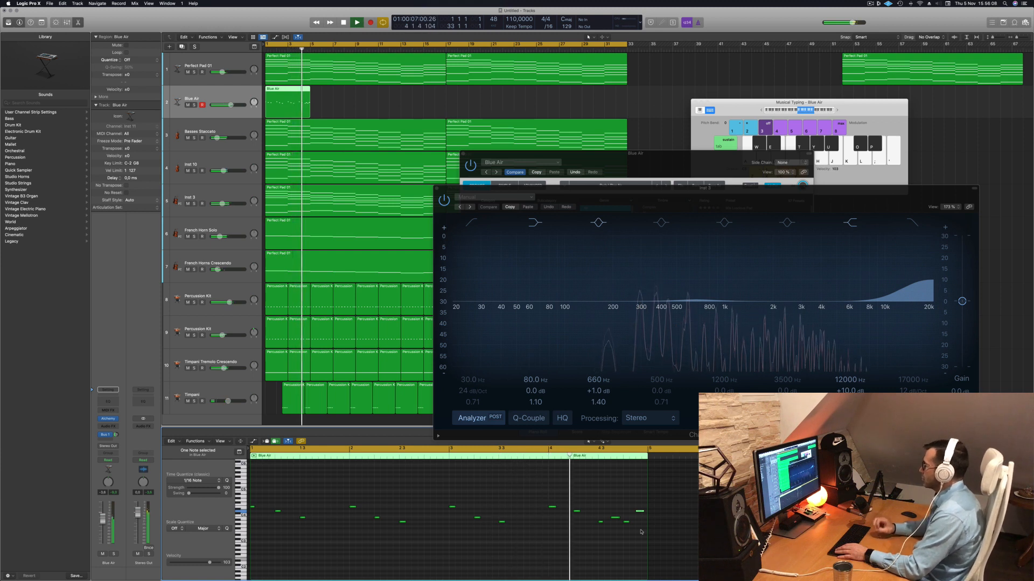
pyautogui.hotkey('alt', 'Down')
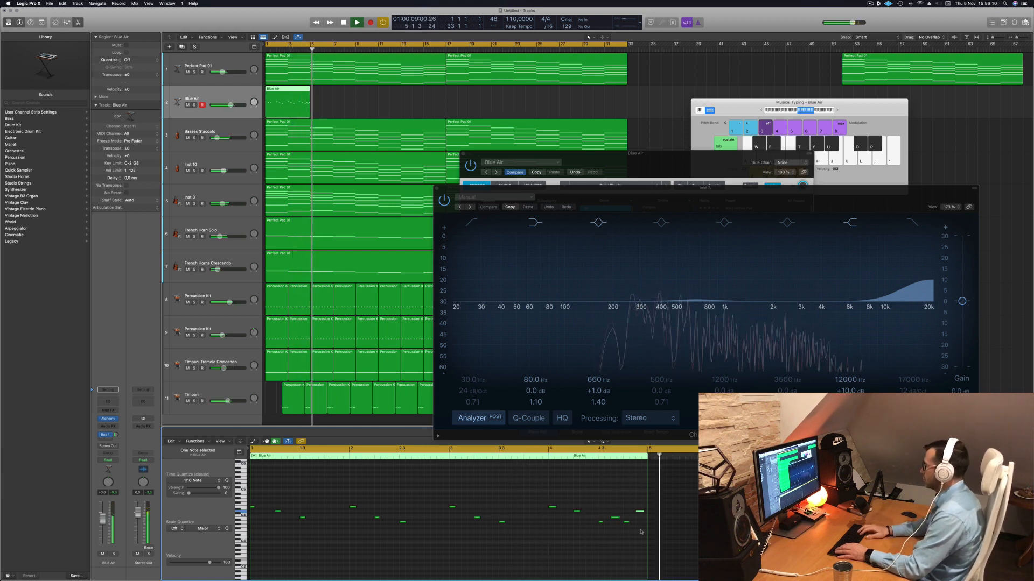
pyautogui.hotkey('alt', 'Up')
pyautogui.press('Return')
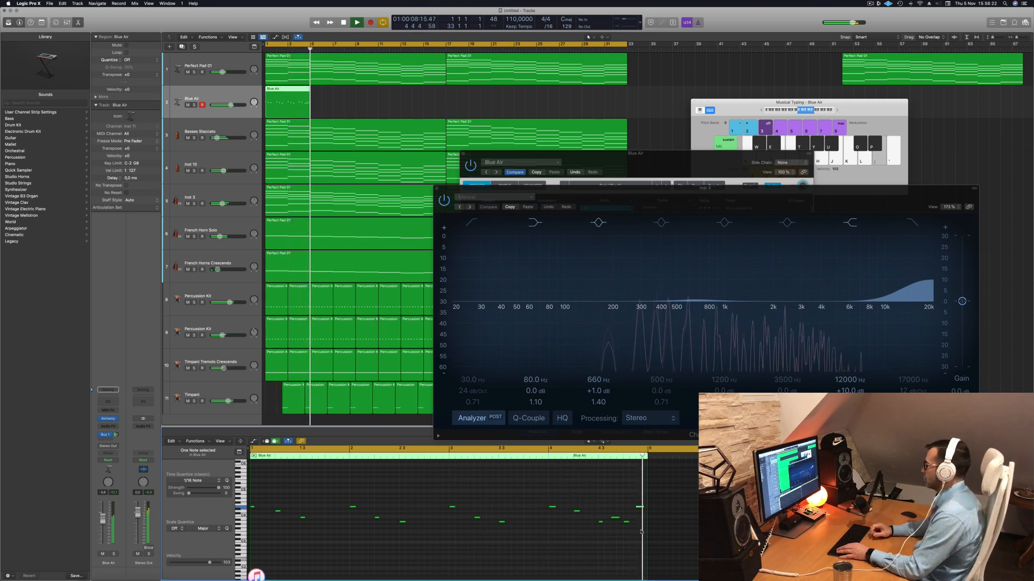
# - Try a much lower pitch for the last note of the Blue Air melody and replay the phrase
pyautogui.hotkey('alt', 'Down')
pyautogui.hotkey('alt', 'Down')
pyautogui.hotkey('alt', 'Down')
pyautogui.hotkey('alt', 'Down')
pyautogui.hotkey('alt', 'Down')
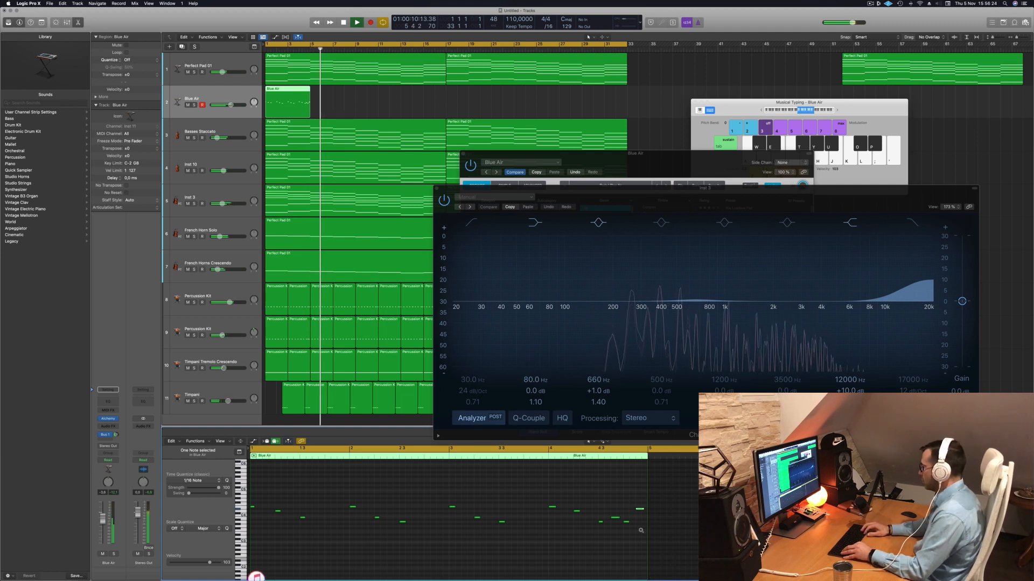
pyautogui.hotkey('alt', 'Down')
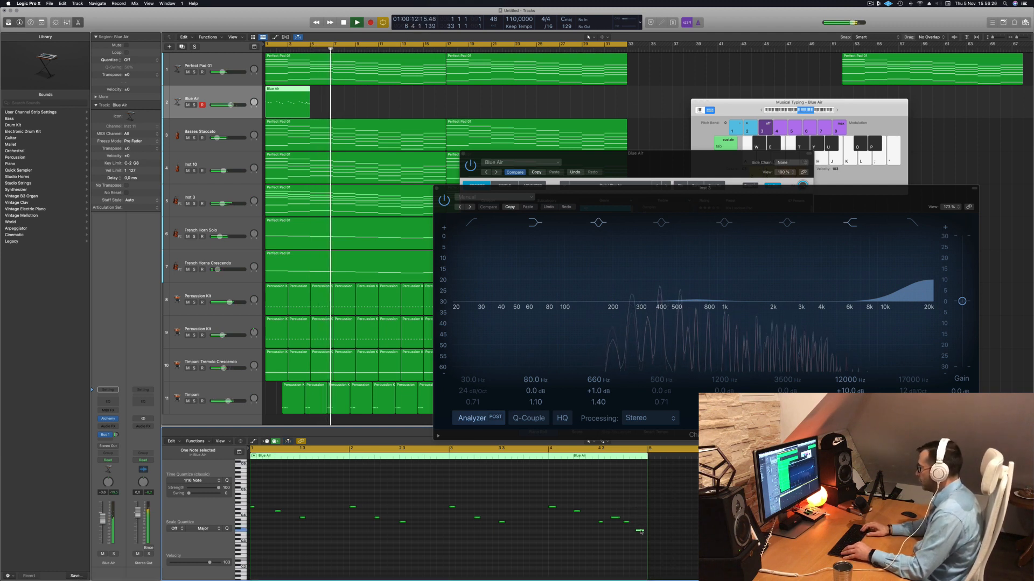
pyautogui.press('Return')
pyautogui.press('space')
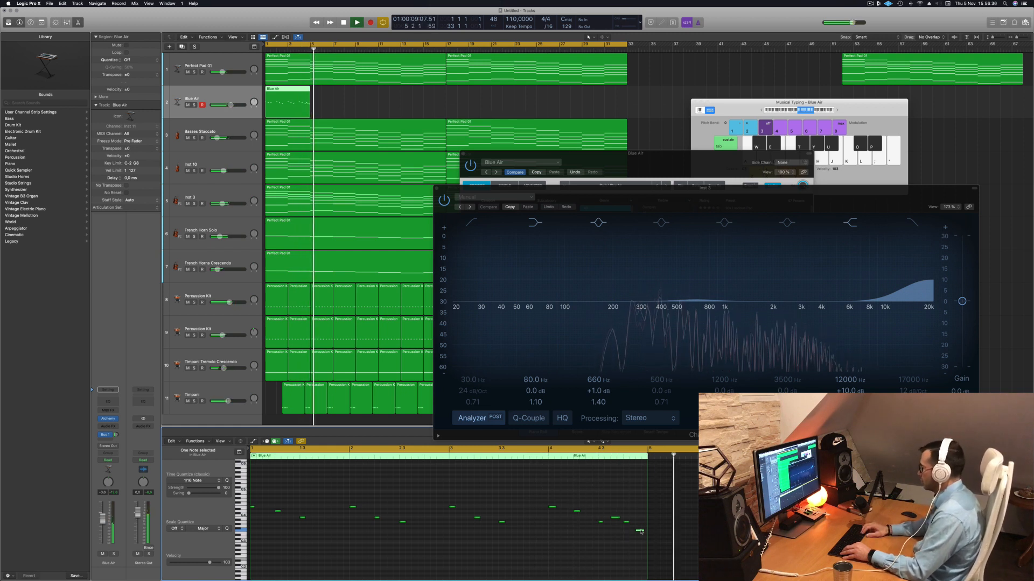
pyautogui.press('Return')
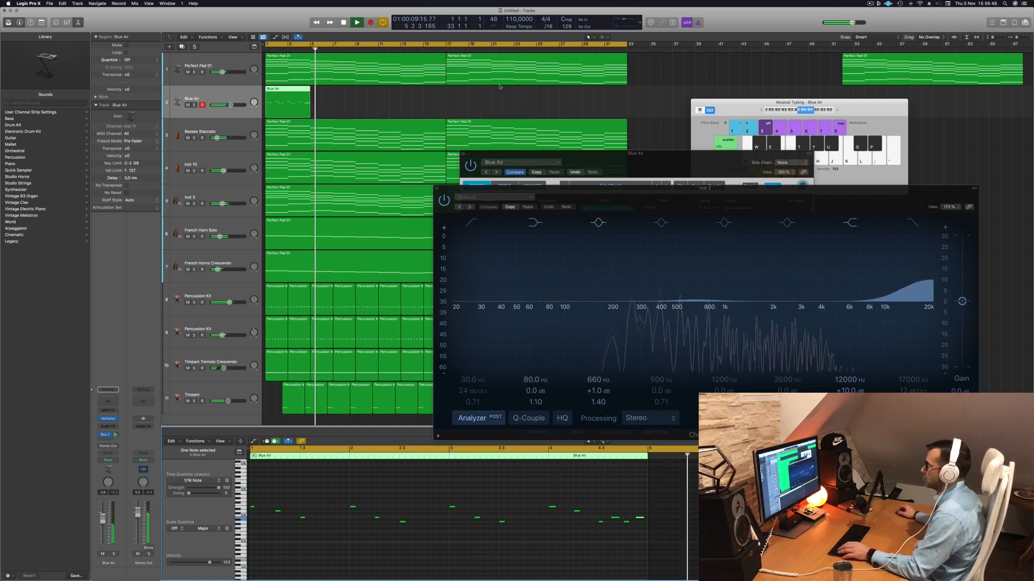
# - Copy the four-bar Blue Air region repeatedly along its track until it fills all 32 bars
pyautogui.moveTo(290, 95); pyautogui.dragTo(384, 95)
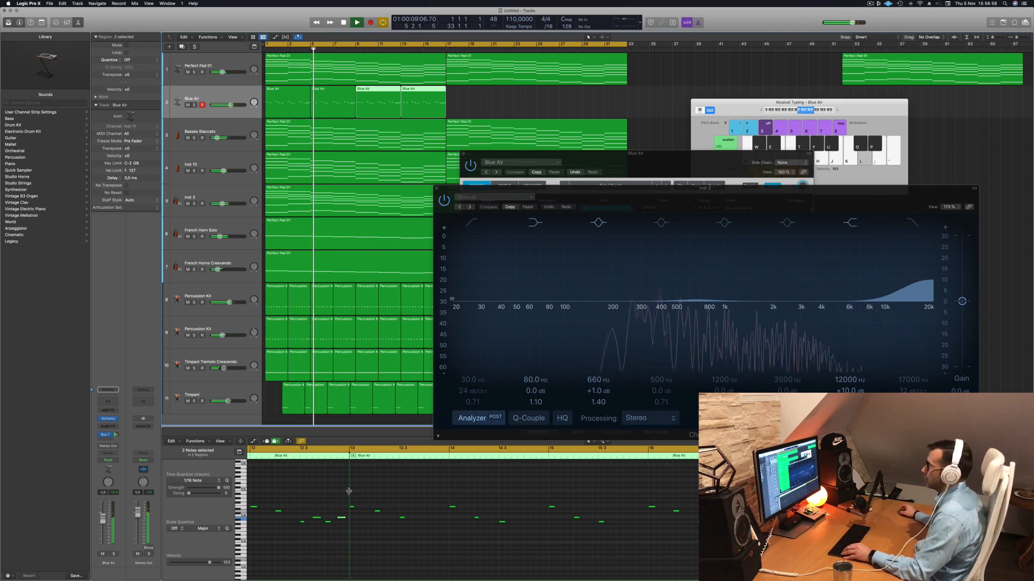
pyautogui.press('Return')
pyautogui.moveTo(494, 101); pyautogui.dragTo(472, 101)
pyautogui.press('space')
# - Duplicate the Blue Air track and copy all eight Blue Air regions onto the new track
pyautogui.click(214, 97)
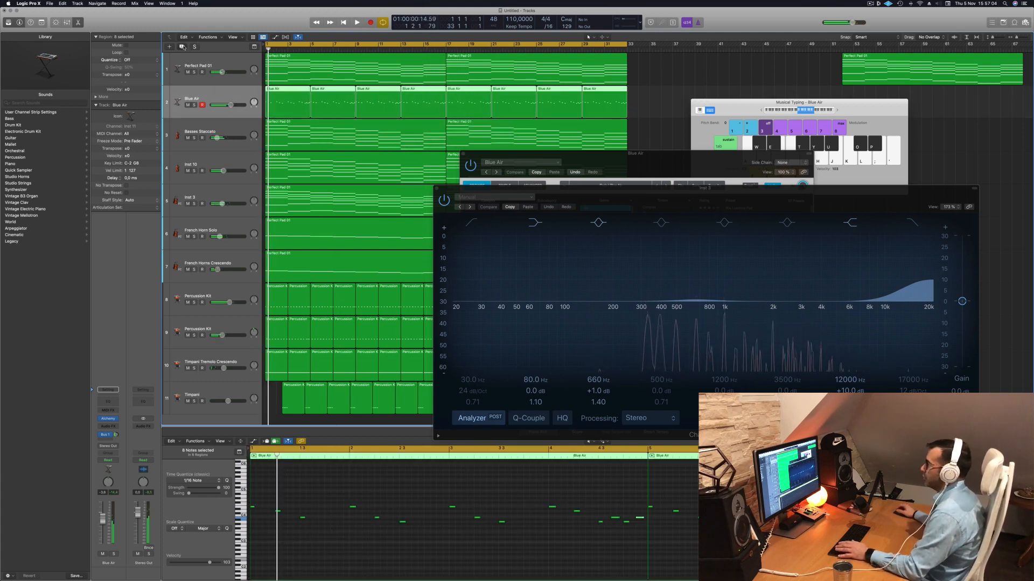
pyautogui.click(182, 47)
pyautogui.moveTo(641, 106); pyautogui.dragTo(287, 126)
pyautogui.press('space')
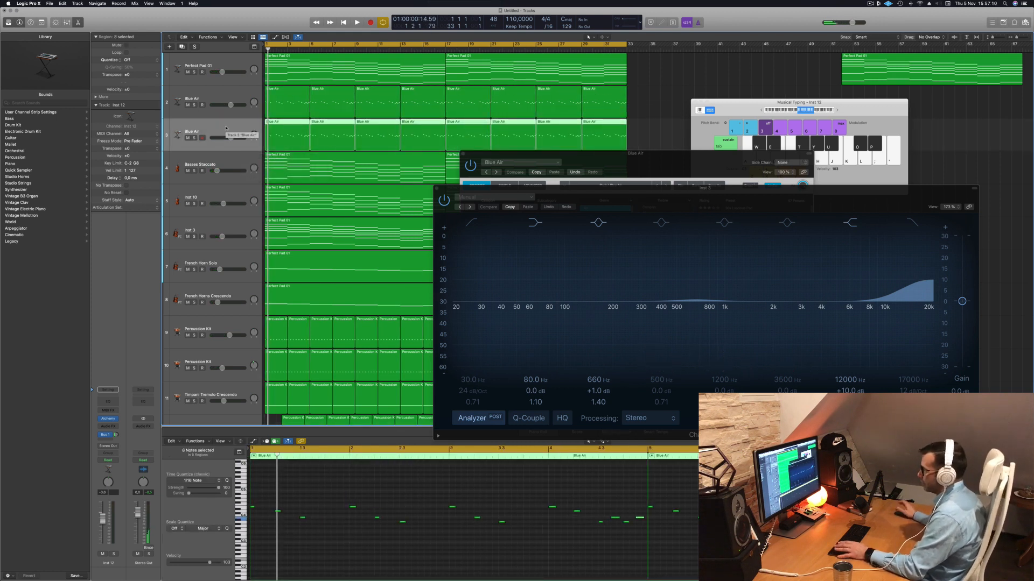
pyautogui.press('space')
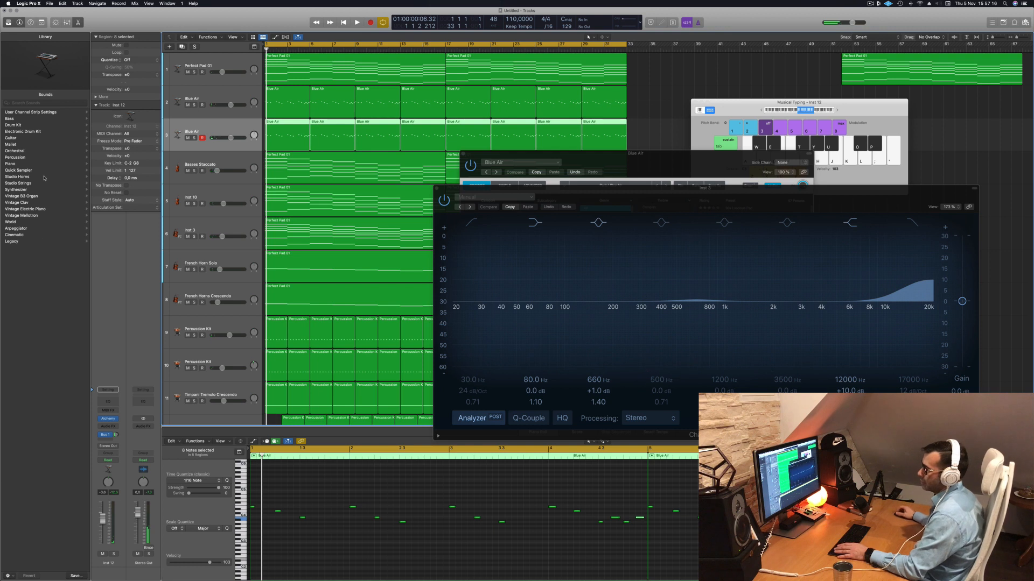
# - Load the Orchestral Strings patch Cellos on the duplicated track and solo it together with Blue Air during playback
pyautogui.click(22, 151)
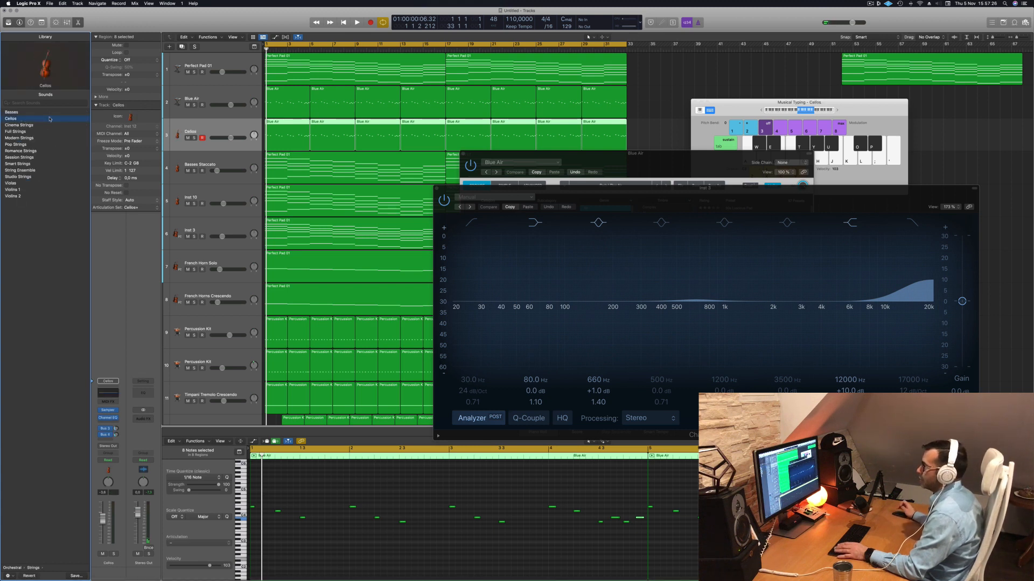
pyautogui.click(405, 540)
pyautogui.press('space')
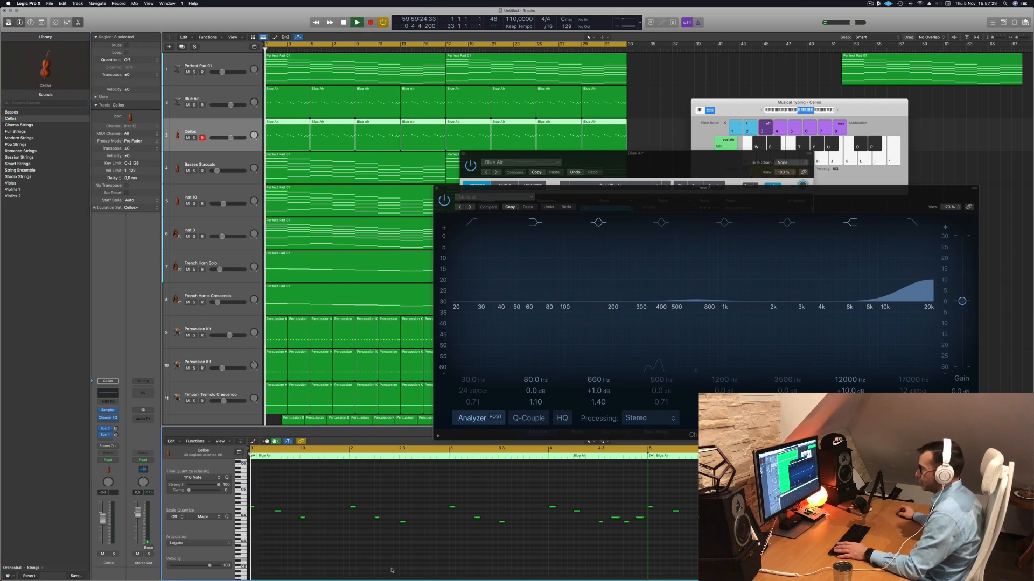
pyautogui.click(115, 554)
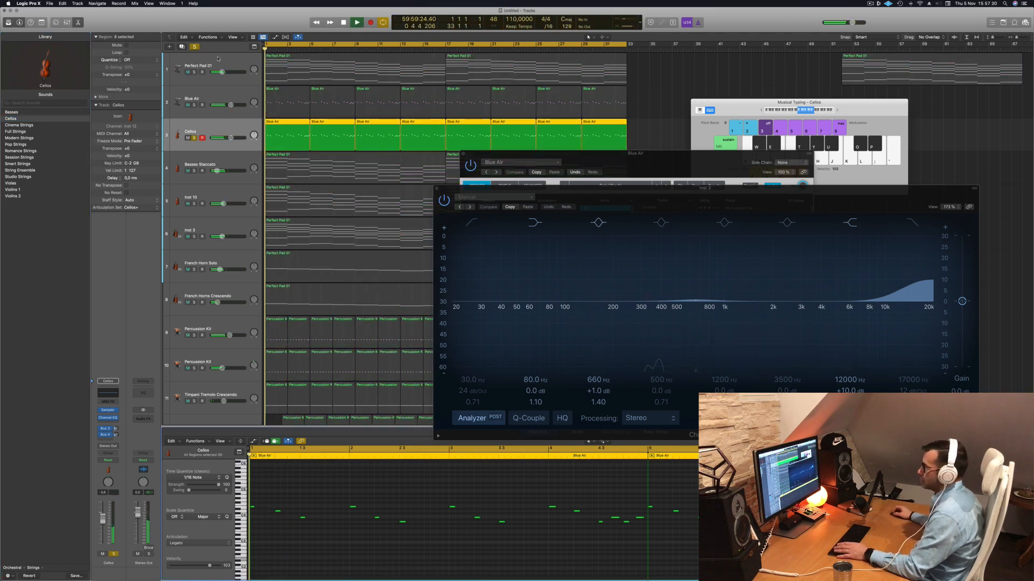
pyautogui.click(194, 105)
# - Transpose all notes of the Cellos regions down three octaves and play them from the start
pyautogui.press('super+a')
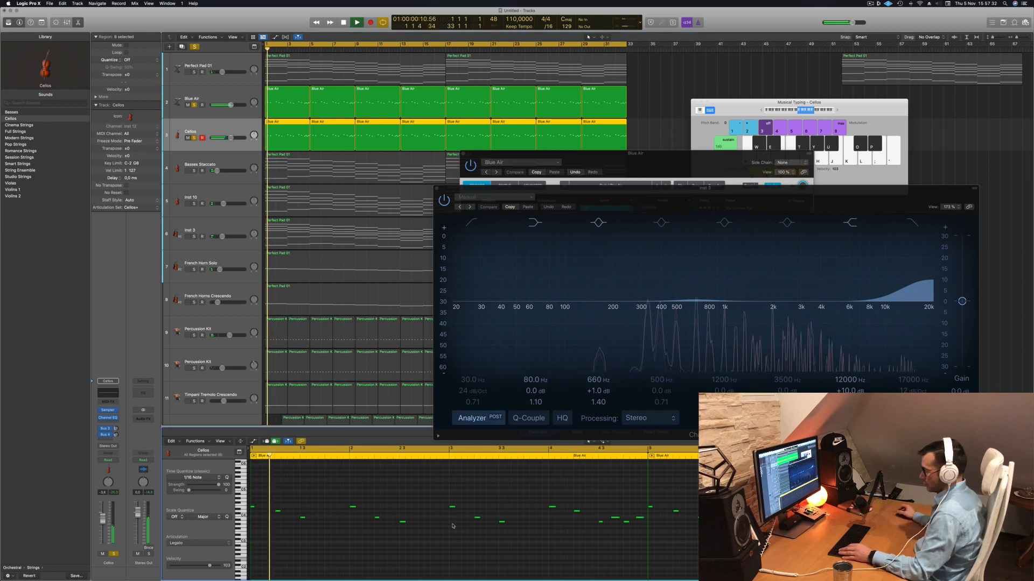
pyautogui.hotkey('alt', 'shift', 'Down')
pyautogui.hotkey('alt', 'shift', 'Down')
pyautogui.hotkey('alt', 'shift', 'Down')
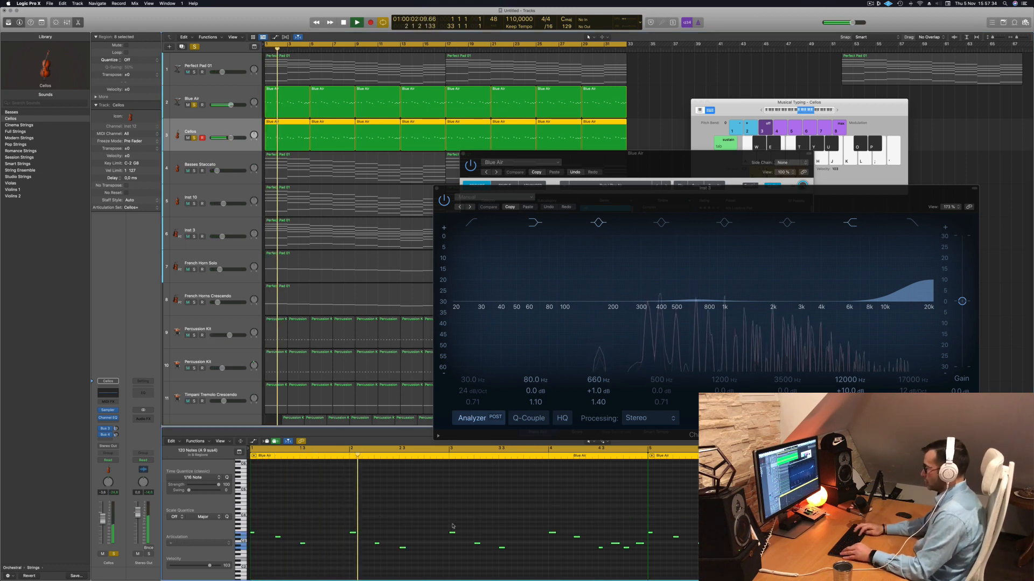
pyautogui.press('Return')
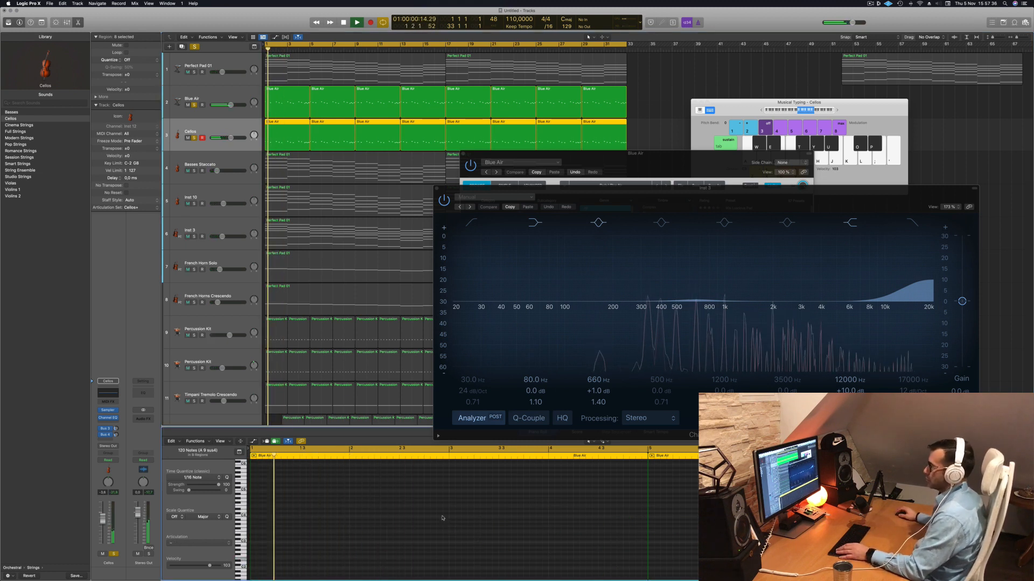
# - Replace the Cellos track's instrument with the stereo version of Studio Strings
pyautogui.moveTo(678, 198)
pyautogui.mouseDown()
pyautogui.moveTo(705, 70)
pyautogui.moveTo(746, 93)
pyautogui.moveTo(665, 183)
pyautogui.moveTo(684, 180)
pyautogui.mouseUp()
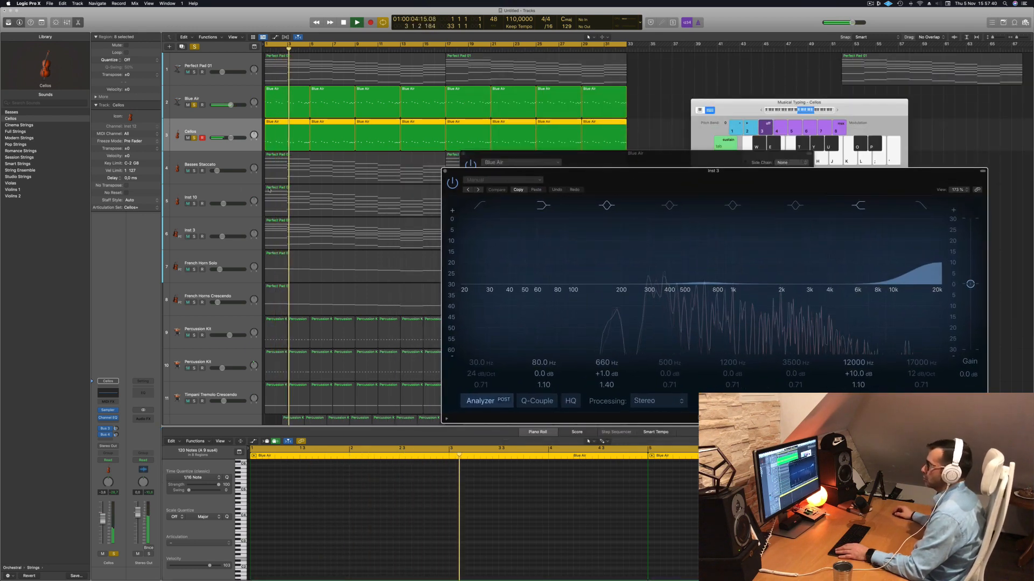
pyautogui.click(34, 273)
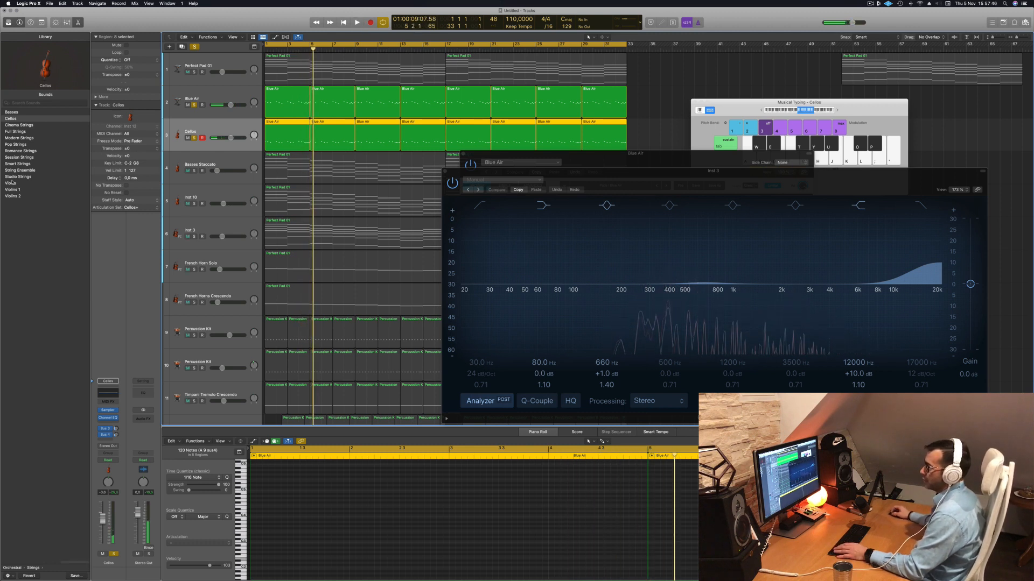
pyautogui.click(12, 568)
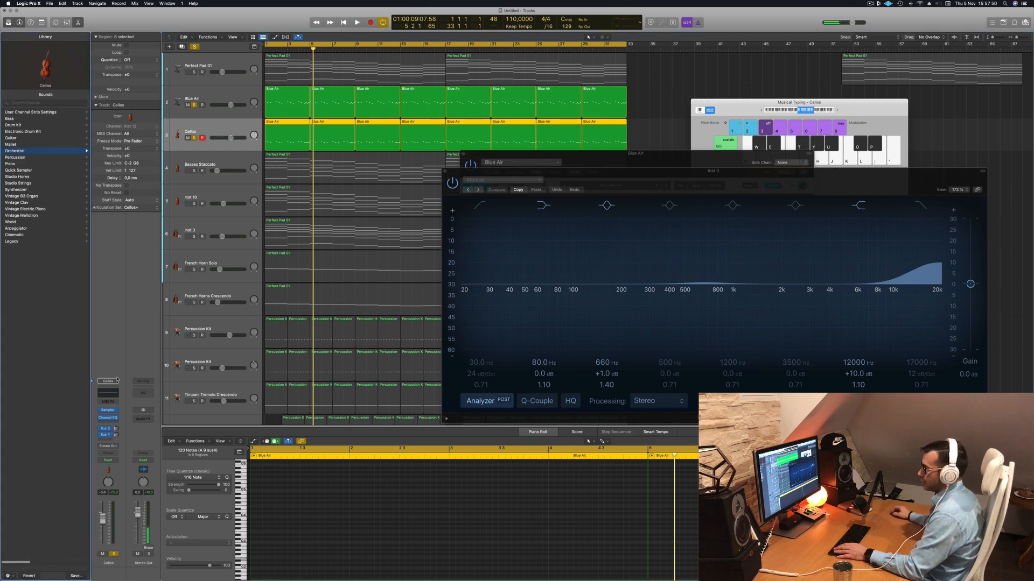
pyautogui.click(115, 412)
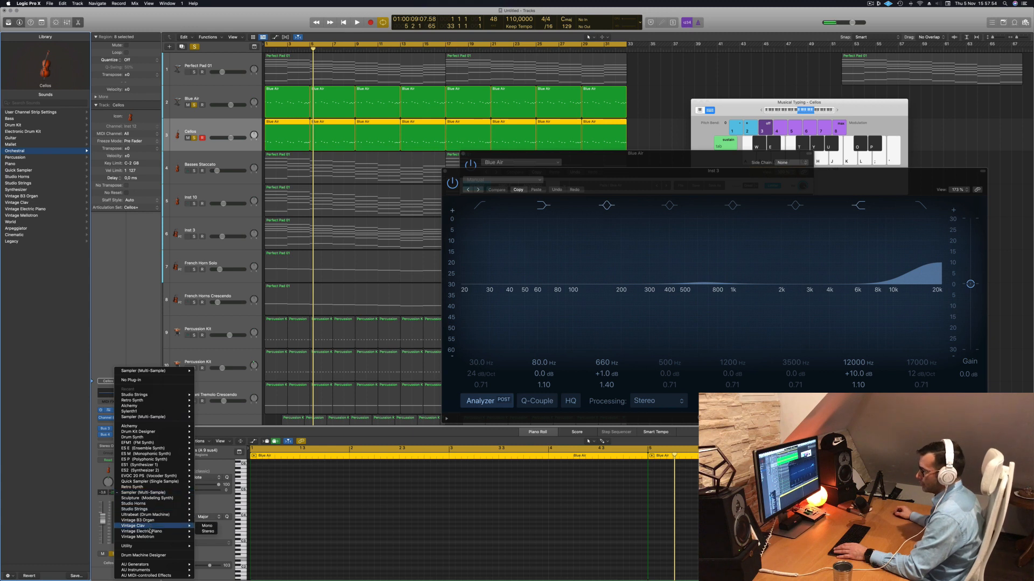
pyautogui.moveTo(156, 508)
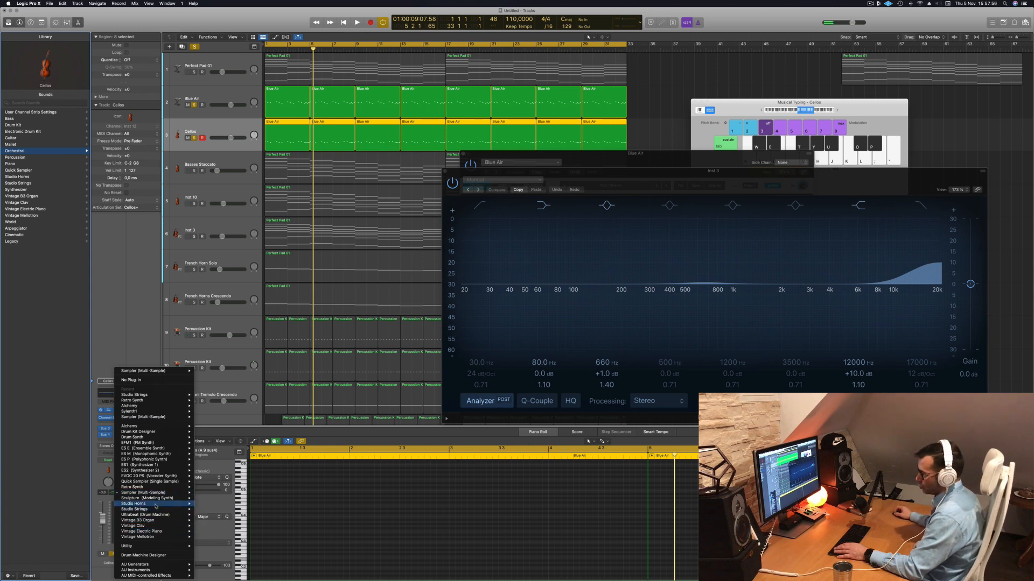
pyautogui.click(214, 517)
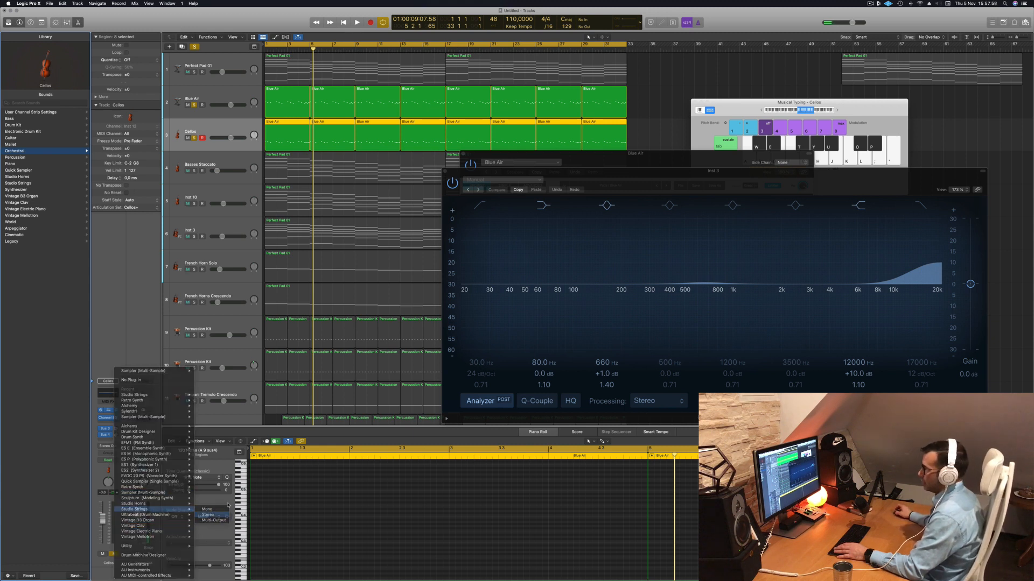
# - Load the Studio Cellos single-instrument preset in the track's Studio Strings instrument and look through its articulation choices
pyautogui.click(516, 124)
pyautogui.click(531, 111)
pyautogui.click(434, 100)
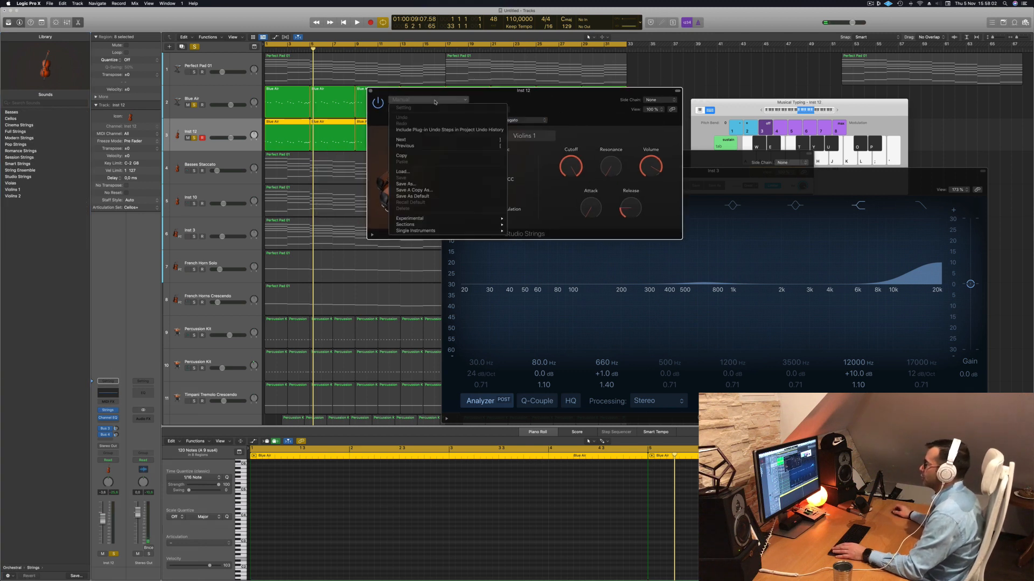
pyautogui.moveTo(448, 220)
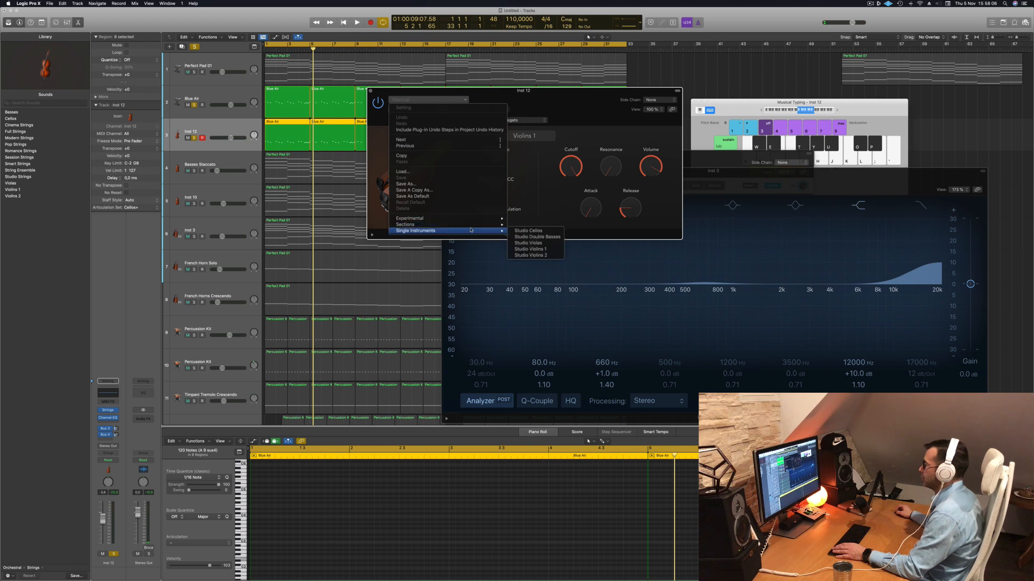
pyautogui.click(525, 230)
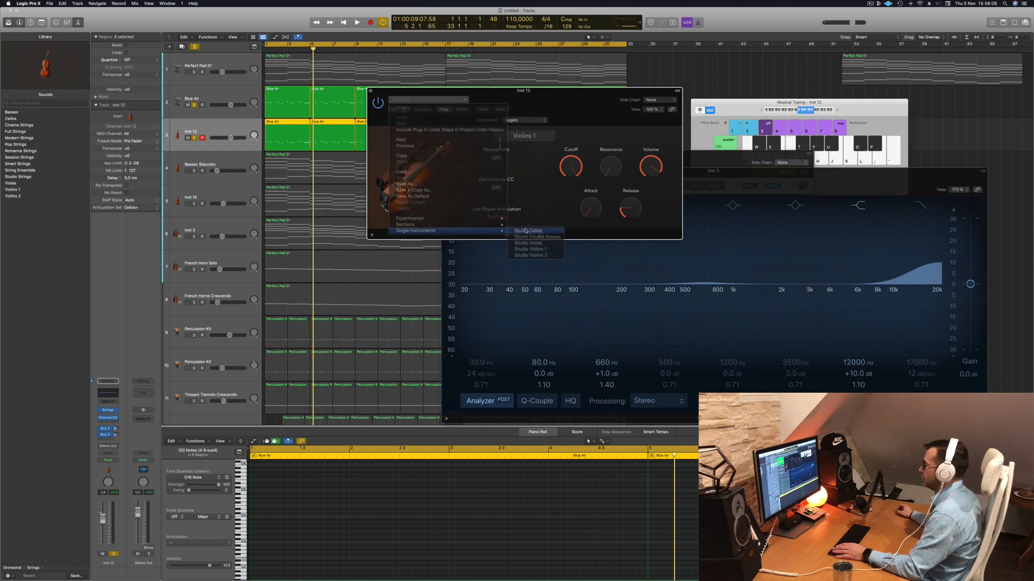
pyautogui.click(535, 120)
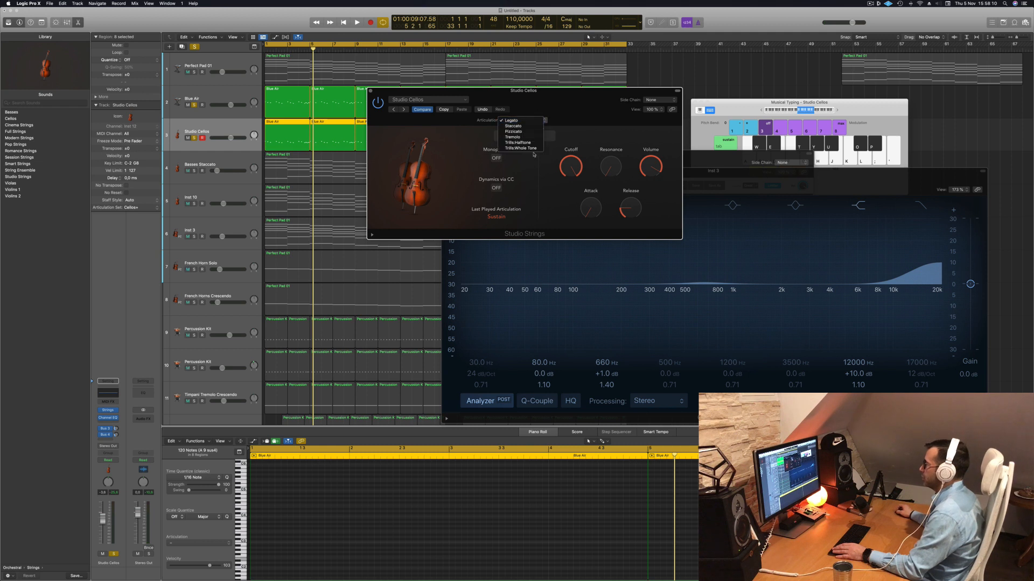
# - Load the Studio Double Basses single-instrument preset, set its articulation to Pizzicato and start playback
pyautogui.click(457, 99)
pyautogui.moveTo(477, 217)
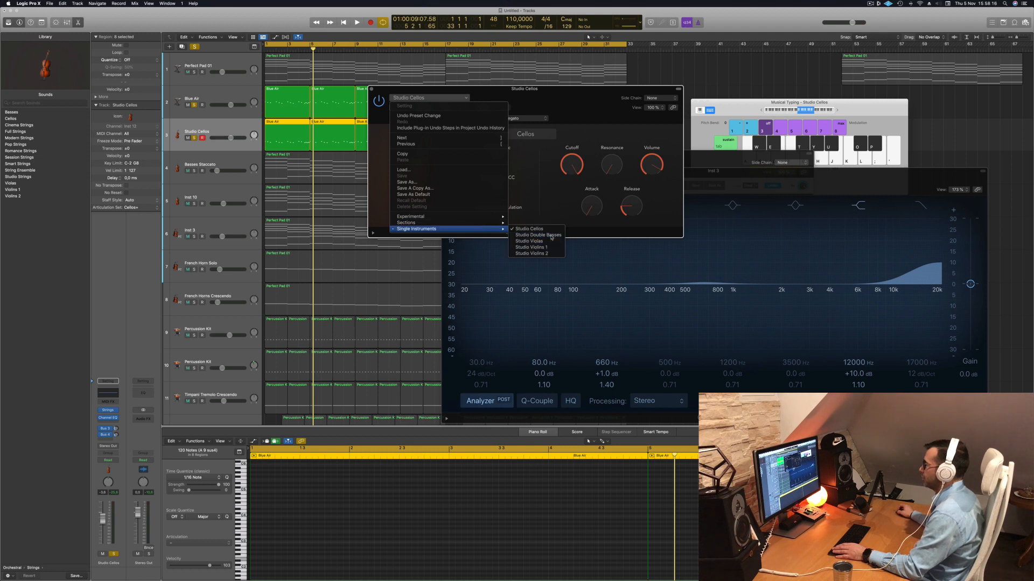
pyautogui.click(551, 235)
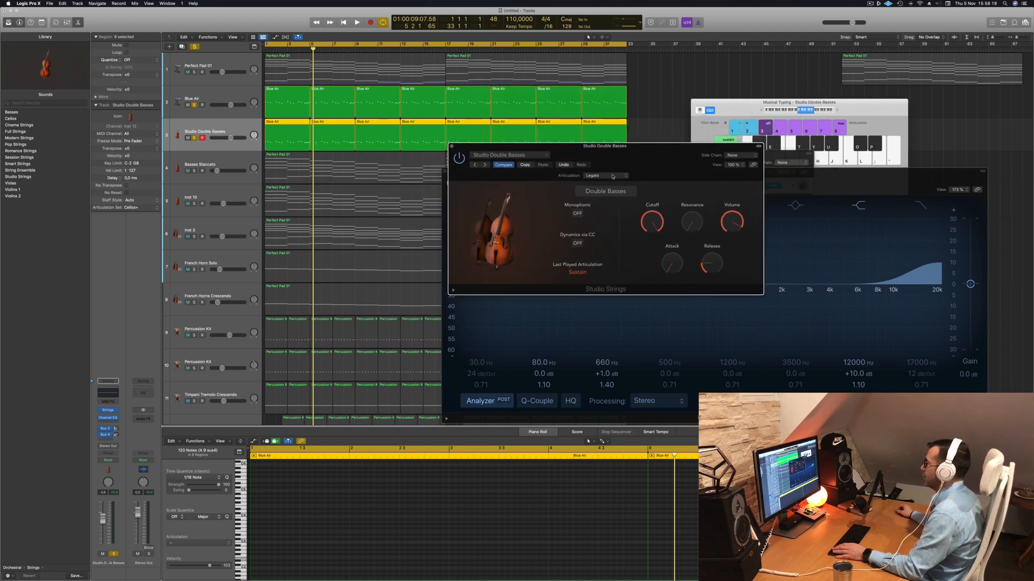
pyautogui.click(612, 176)
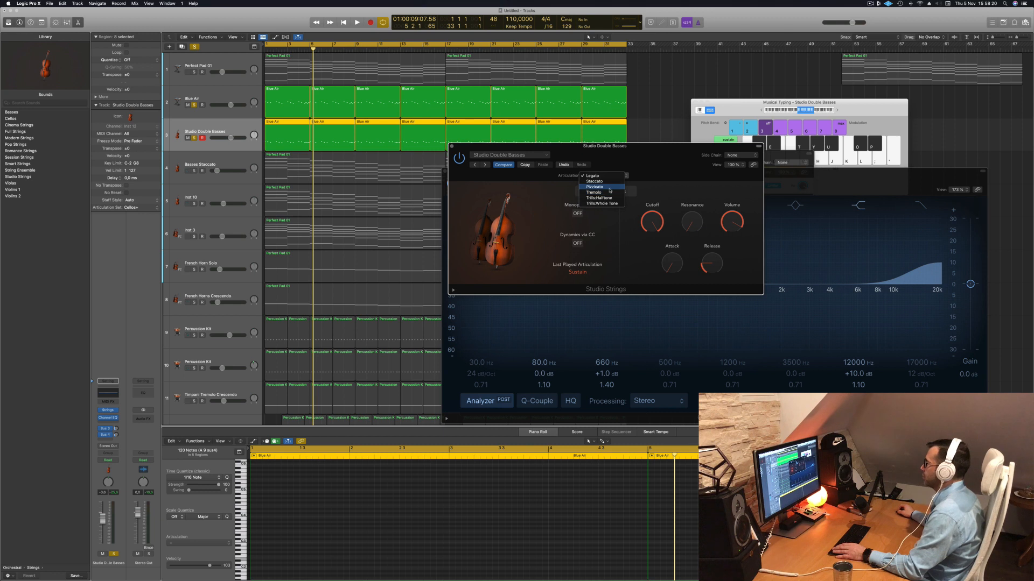
pyautogui.click(610, 188)
pyautogui.moveTo(610, 146); pyautogui.dragTo(641, 138)
pyautogui.press('space')
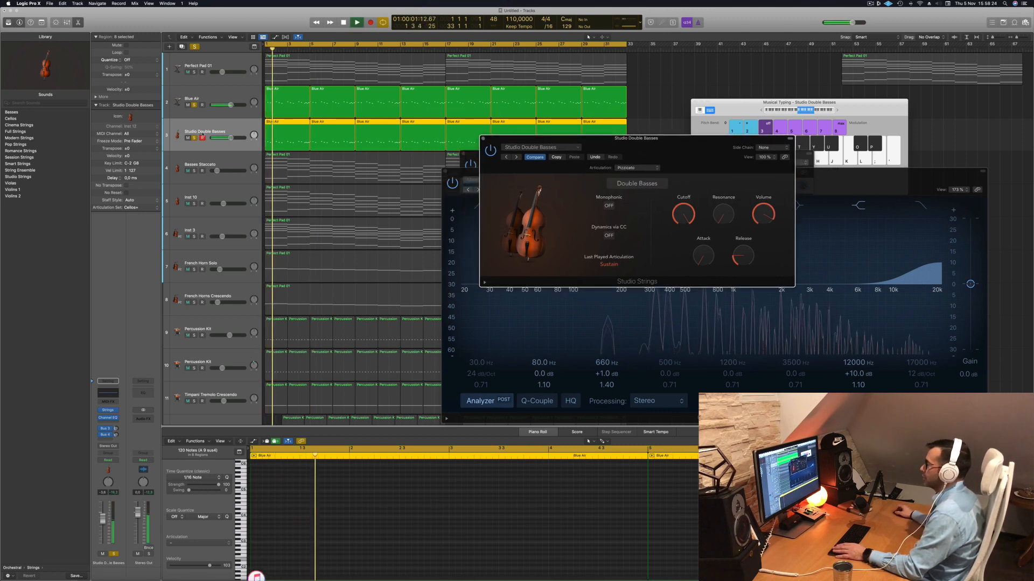
# - Restart from the beginning, clear all track solos and play the full arrangement
pyautogui.moveTo(676, 144); pyautogui.dragTo(656, 192)
pyautogui.press('Return')
pyautogui.press('space')
pyautogui.click(195, 47)
pyautogui.press('space')
pyautogui.moveTo(592, 185); pyautogui.dragTo(565, 154)
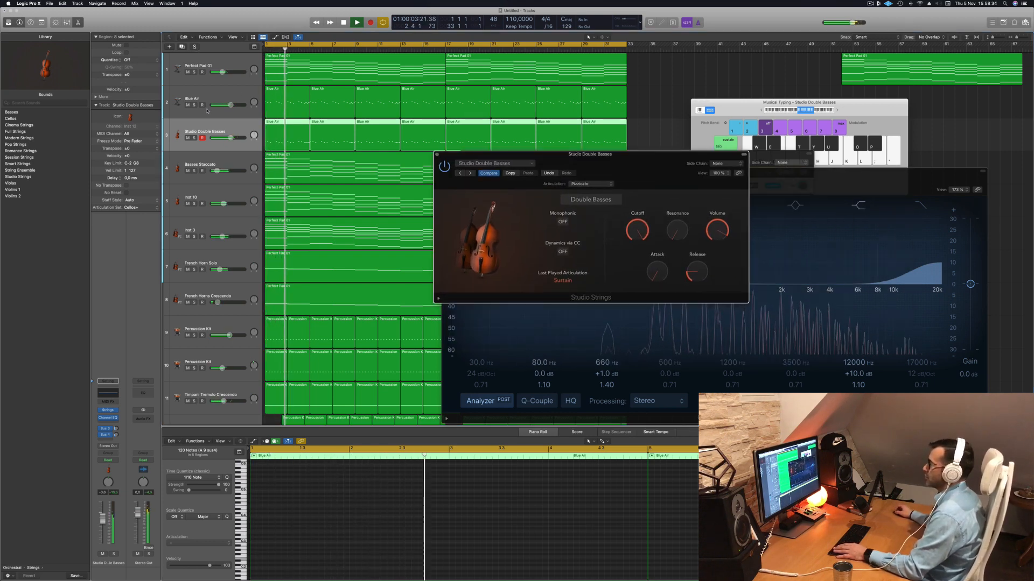
# - Compare the playing mix with and without the Studio Double Basses track and leave that track muted
pyautogui.click(194, 138)
pyautogui.click(194, 138)
pyautogui.click(187, 138)
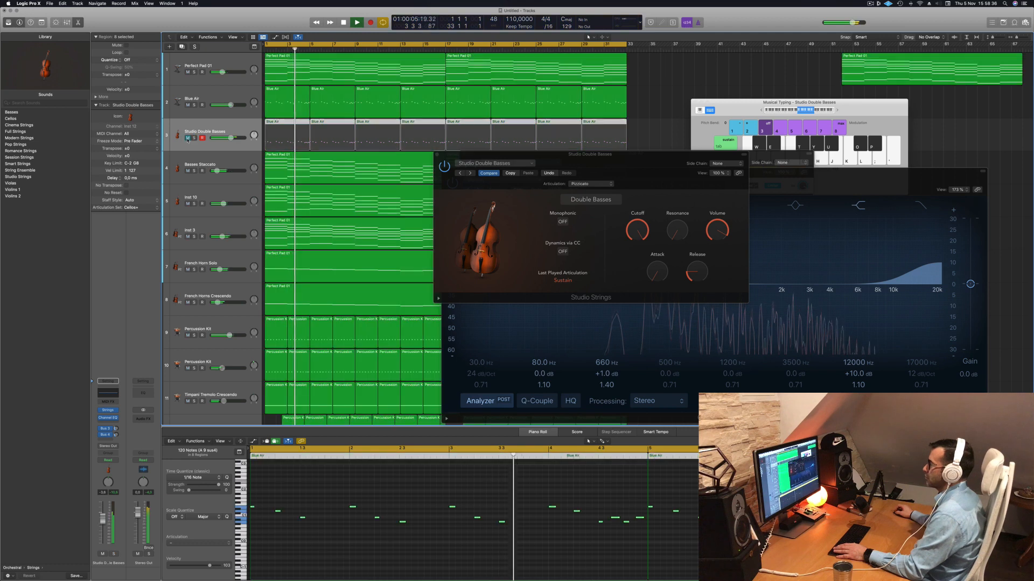
pyautogui.click(187, 138)
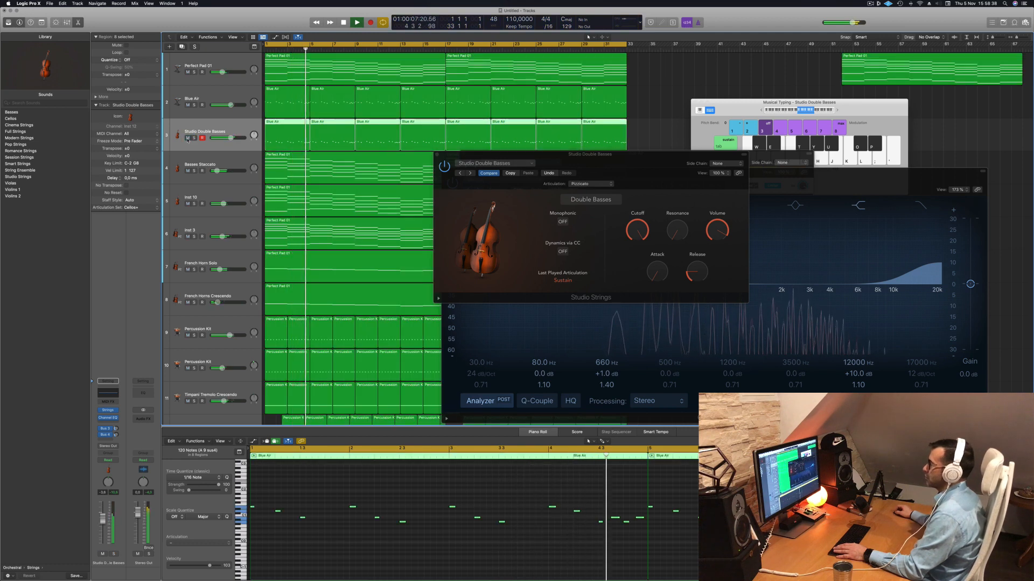
pyautogui.click(187, 138)
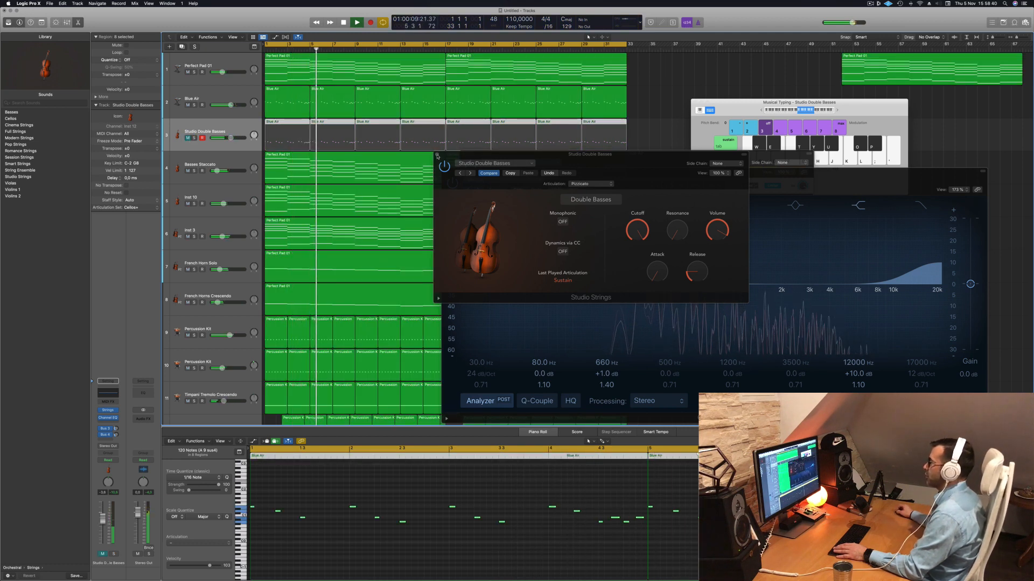
# - Close the open Studio Strings, Channel EQ and Alchemy plug-in windows
pyautogui.click(459, 199)
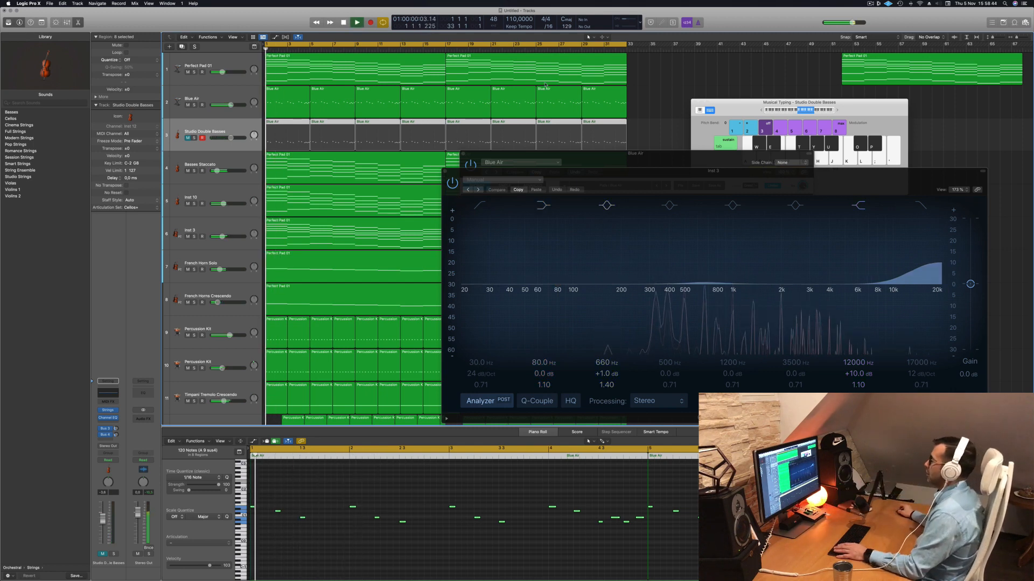
pyautogui.click(444, 172)
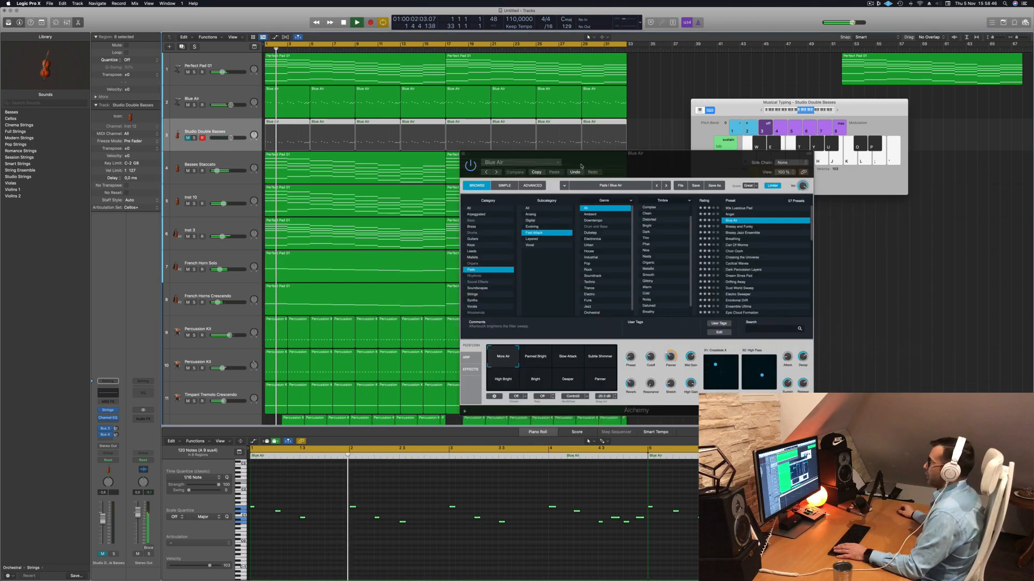
pyautogui.click(456, 155)
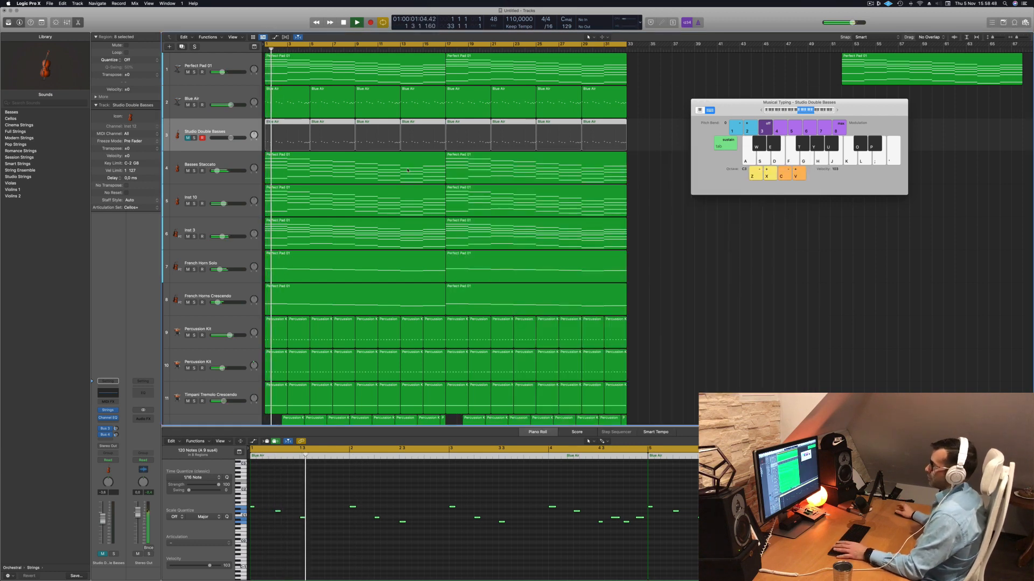
# - Audition Basses Staccato and Inst 10 in solo, leaving only Inst 3, French Horn Solo and French Horns Crescendo soloed
pyautogui.click(206, 163)
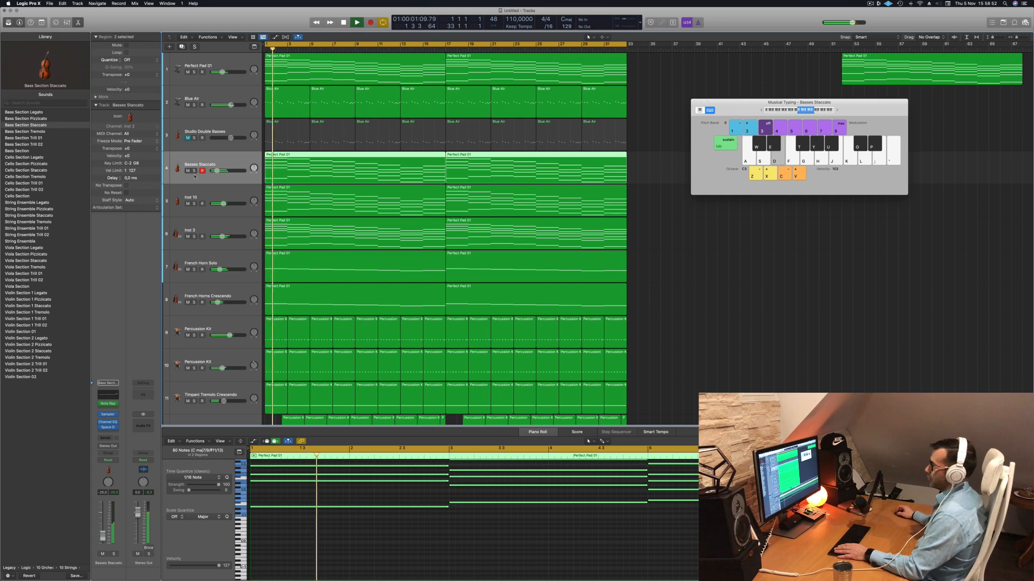
pyautogui.click(194, 172)
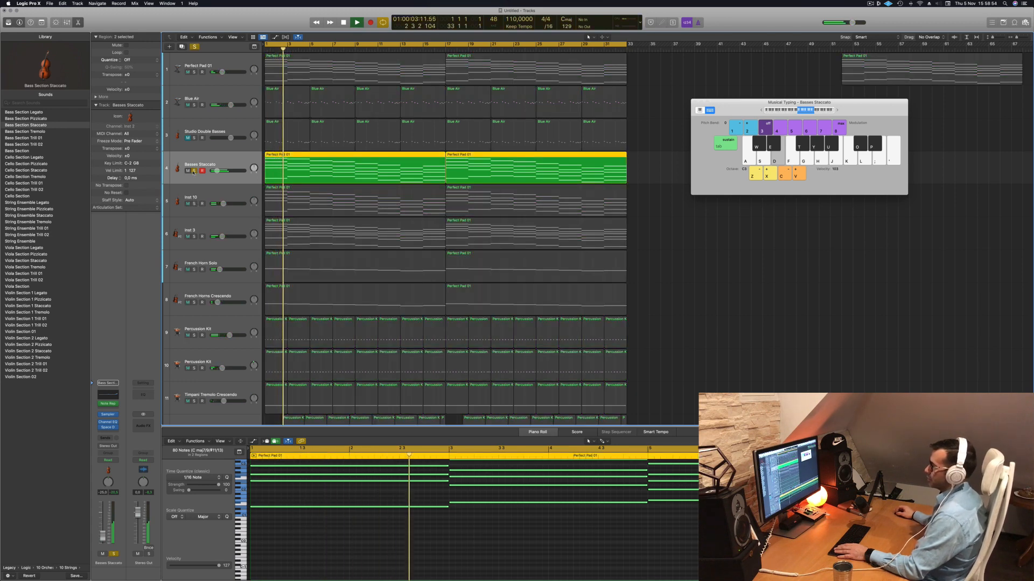
pyautogui.click(194, 171)
pyautogui.click(194, 204)
pyautogui.click(194, 236)
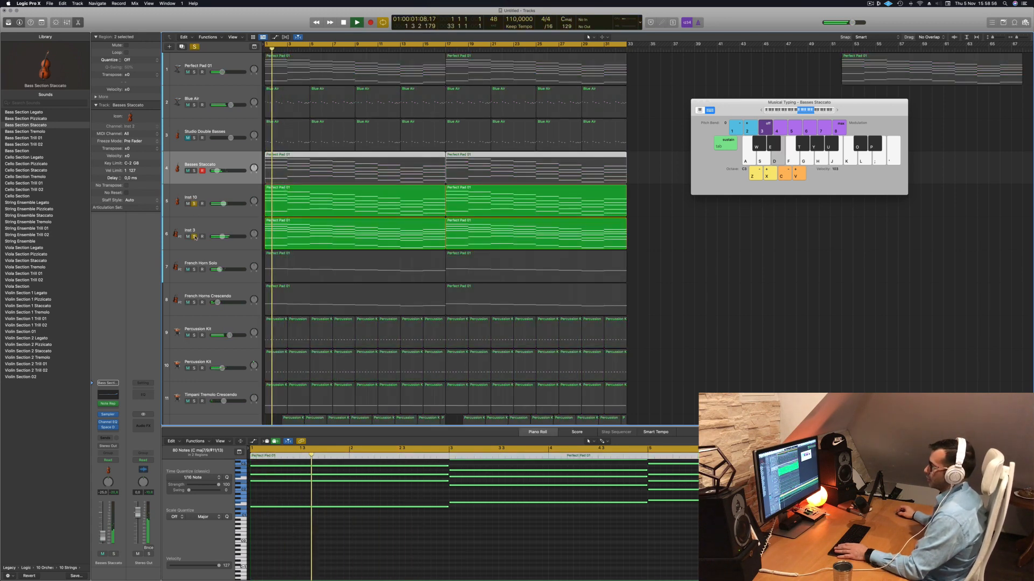
pyautogui.click(194, 204)
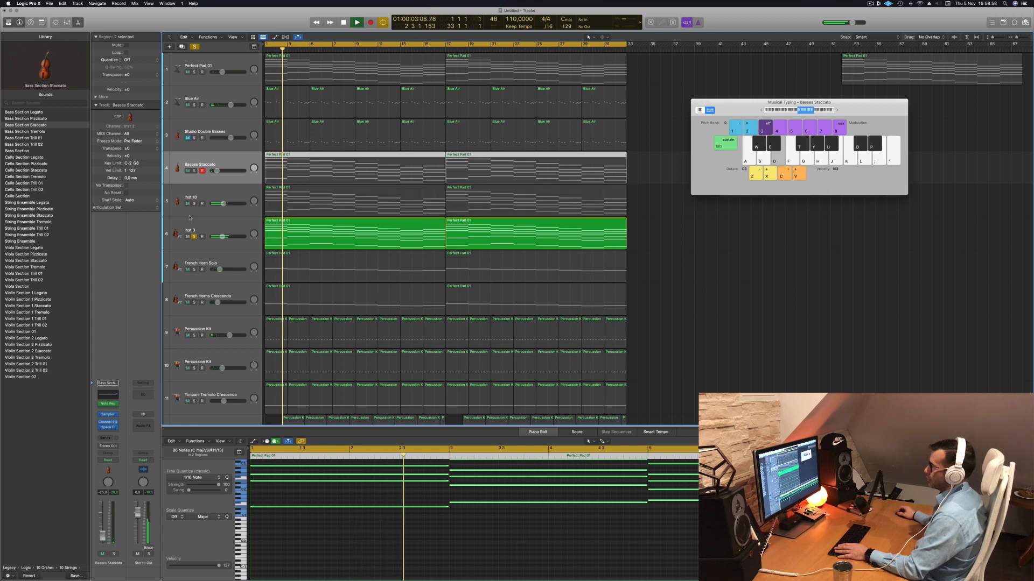
pyautogui.click(194, 269)
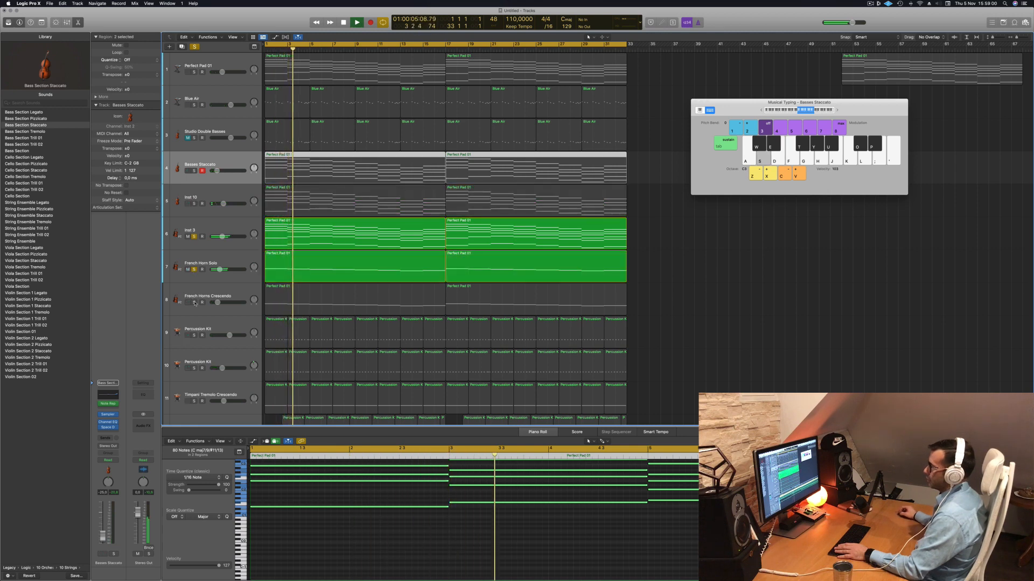
pyautogui.click(194, 302)
# - Hide the Musical Typing keyboard, open the Mixer and restart playback from the beginning
pyautogui.scroll(-1, 235, 235)
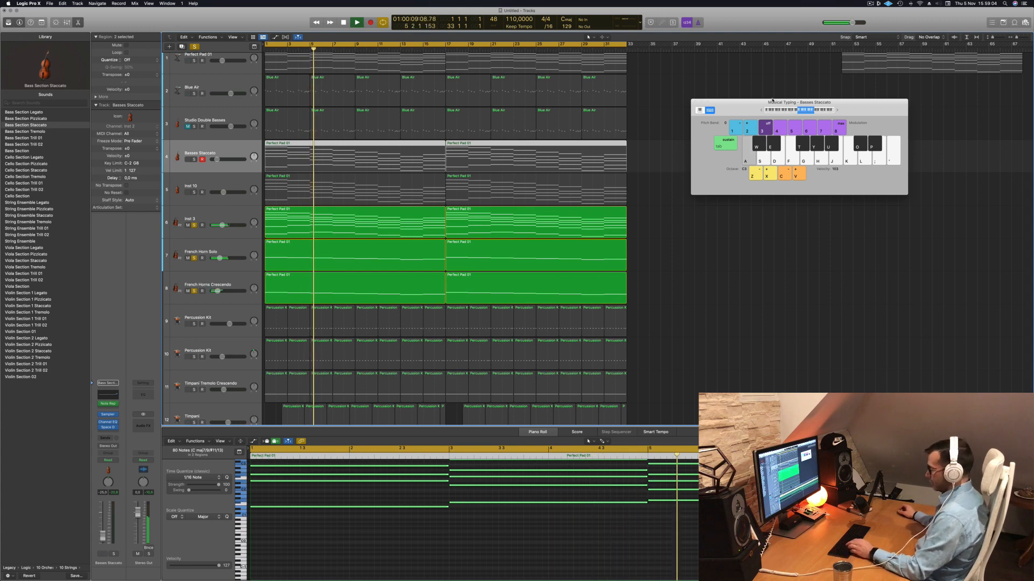
pyautogui.press('super+k')
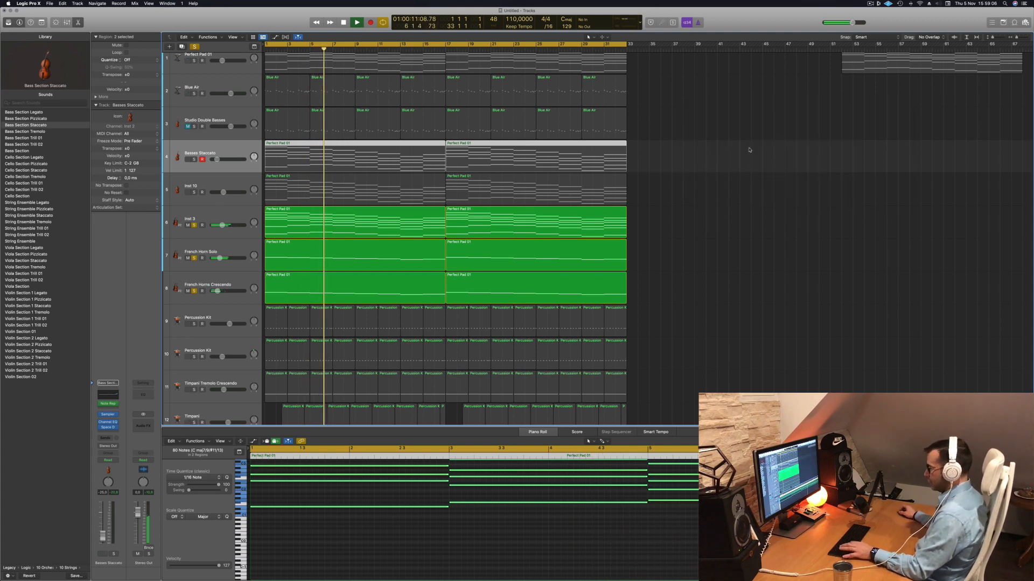
pyautogui.press('x')
pyautogui.press('Return')
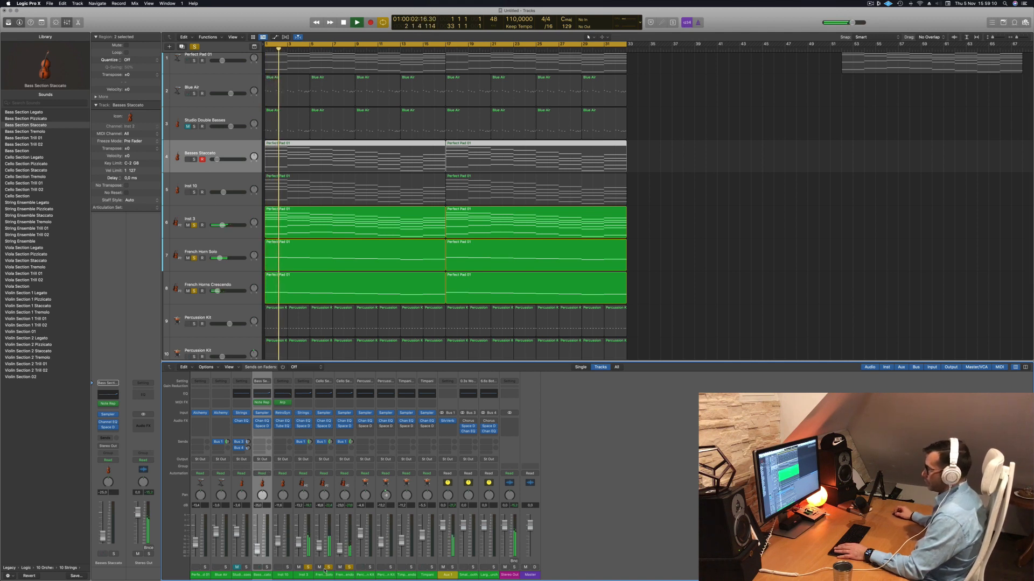
# - Select the channel strips from Inst 3 through French Horns Crescendo and set their output to Bus 6
pyautogui.moveTo(304, 576); pyautogui.dragTo(344, 576)
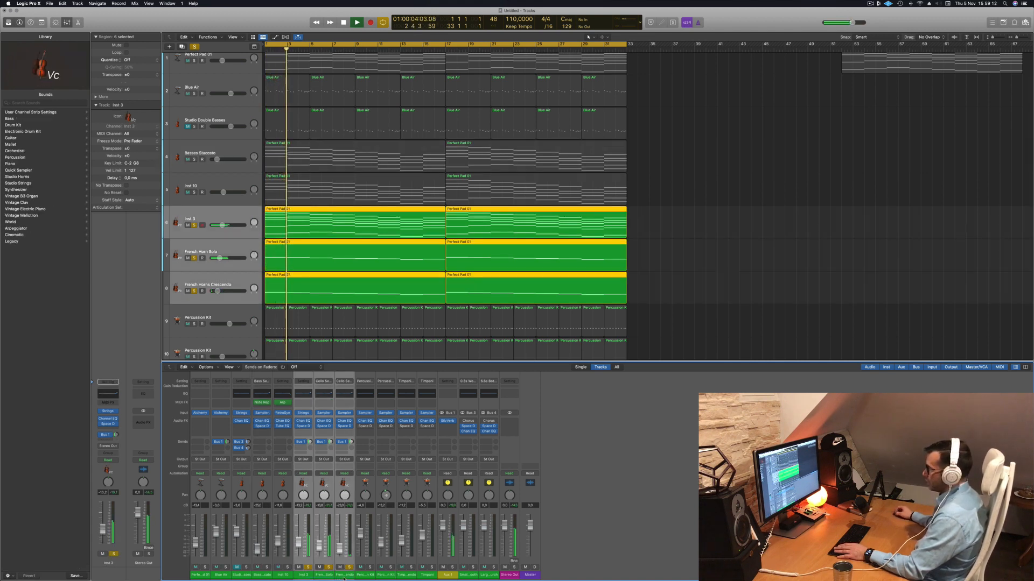
pyautogui.click(344, 459)
pyautogui.moveTo(350, 484)
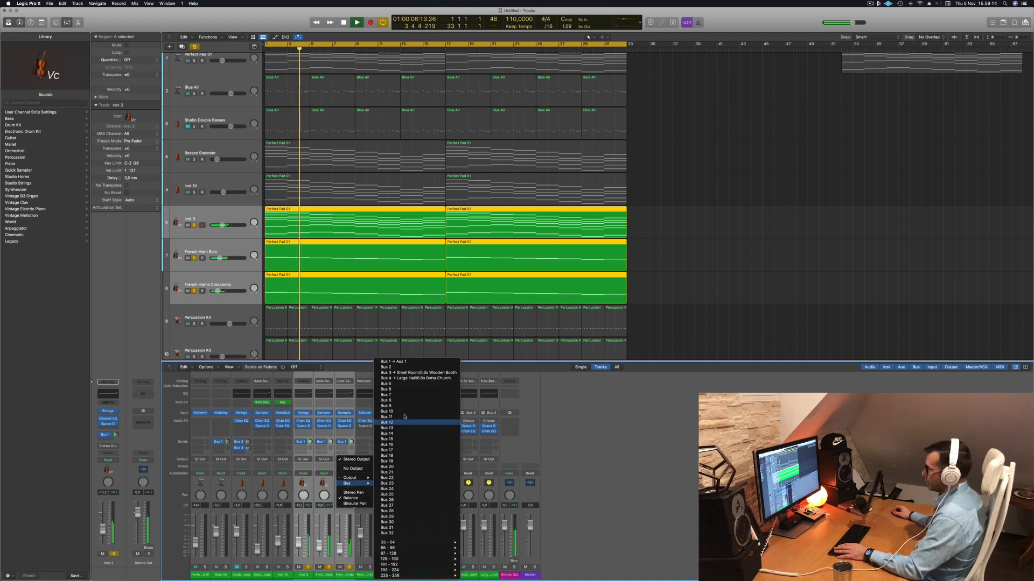
pyautogui.click(410, 389)
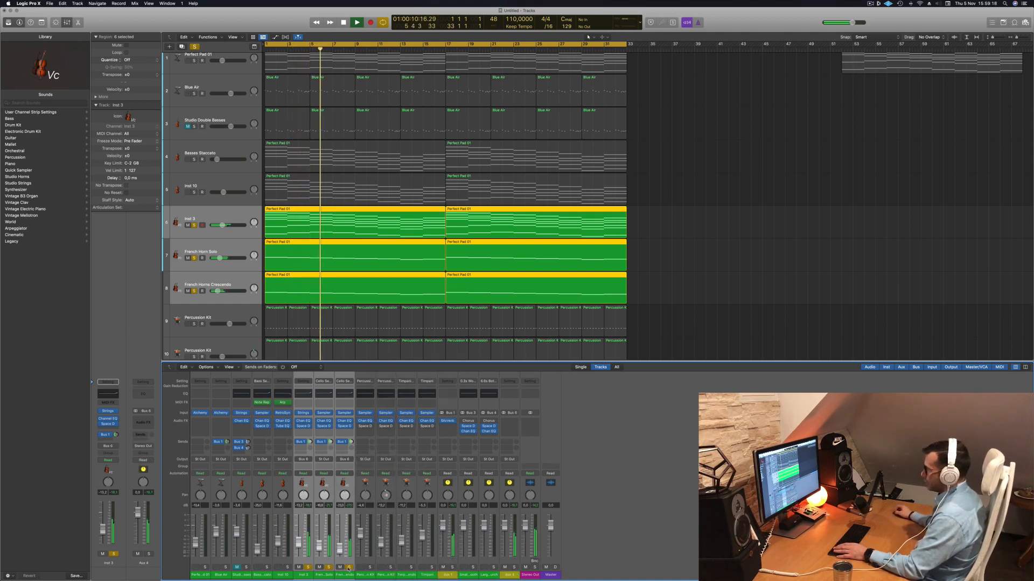
# - Solo the new Aux 4 channel instead of the individual tracks and insert a Channel EQ on it
pyautogui.click(330, 567)
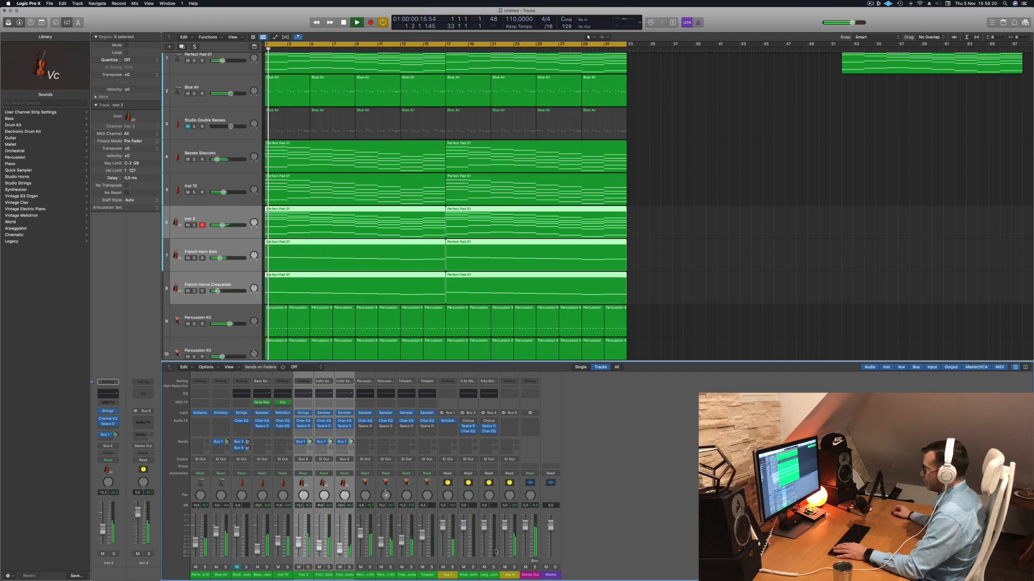
pyautogui.click(514, 568)
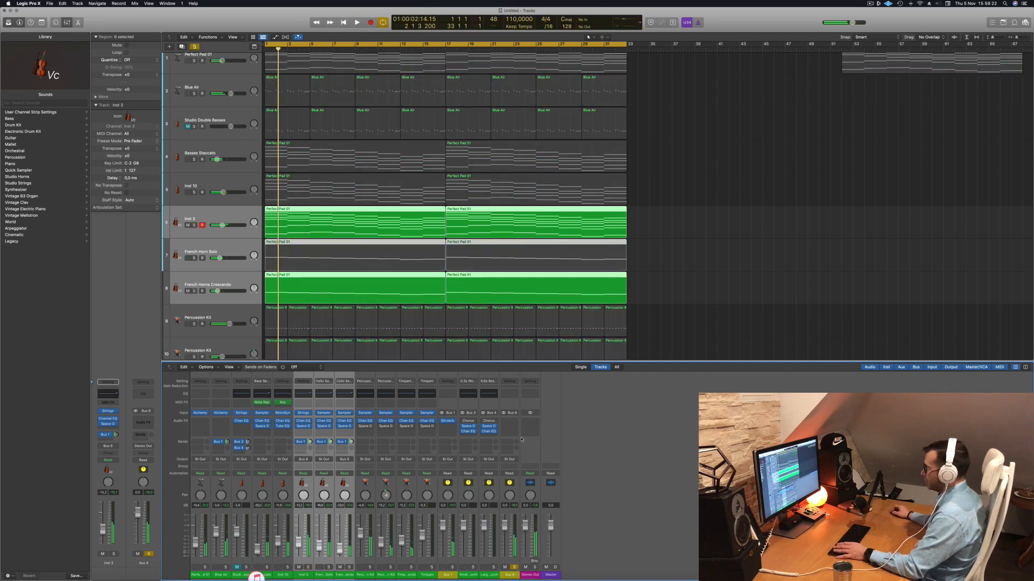
pyautogui.click(507, 396)
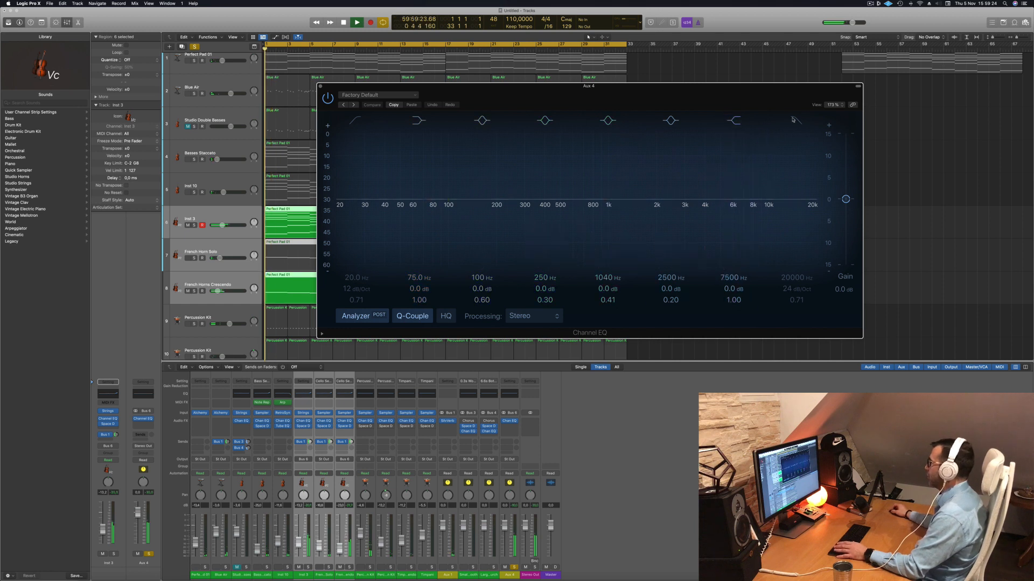
# - Enable a high-cut filter at 930 Hz with a 48 dB/Oct slope on Aux 4's Channel EQ and restart playback
pyautogui.moveTo(789, 286); pyautogui.dragTo(794, 272)
pyautogui.moveTo(721, 88); pyautogui.dragTo(918, 107)
pyautogui.press('space')
pyautogui.press('space')
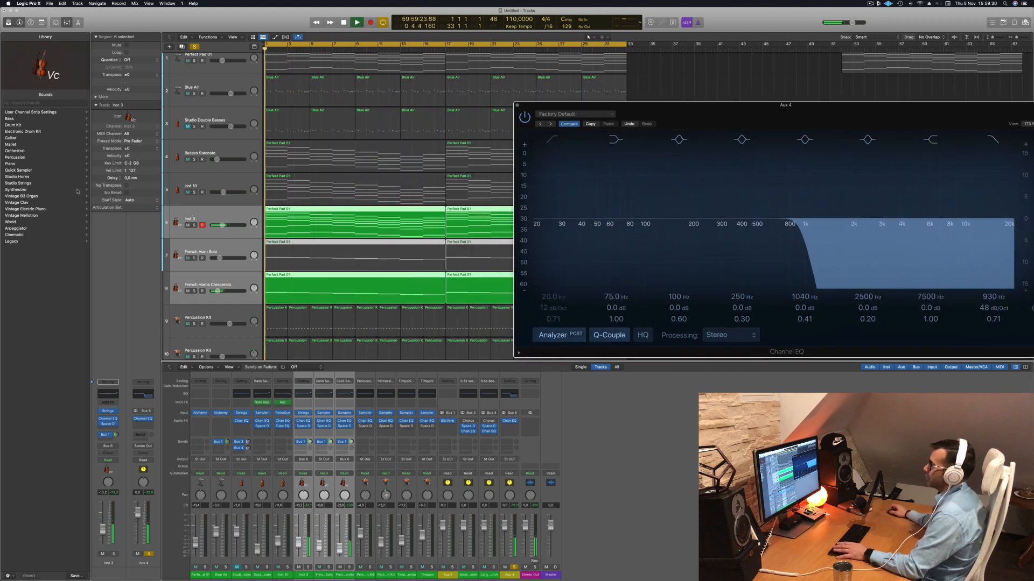
# - Clear the solo and raise Aux 4's high-cut frequency slightly while the full arrangement plays
pyautogui.click(195, 47)
pyautogui.press('space')
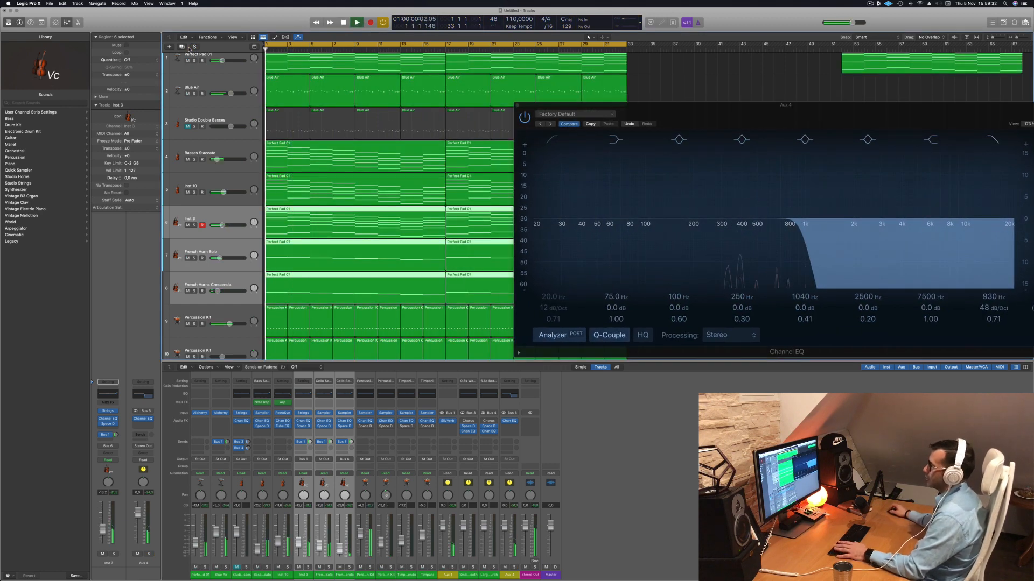
pyautogui.moveTo(695, 112); pyautogui.dragTo(349, 180)
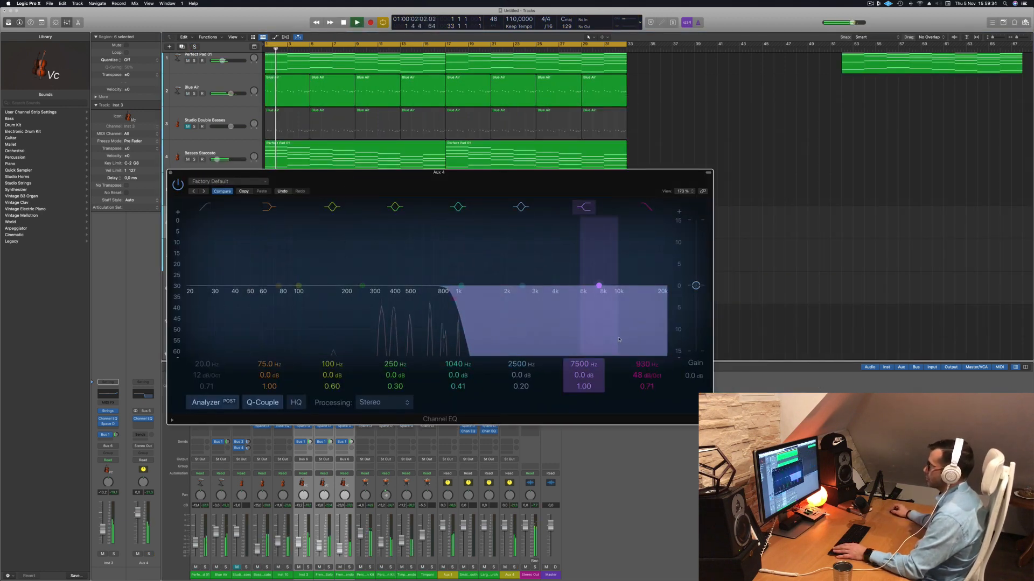
pyautogui.moveTo(452, 297)
pyautogui.mouseDown()
pyautogui.moveTo(653, 298)
pyautogui.moveTo(461, 298)
pyautogui.mouseUp()
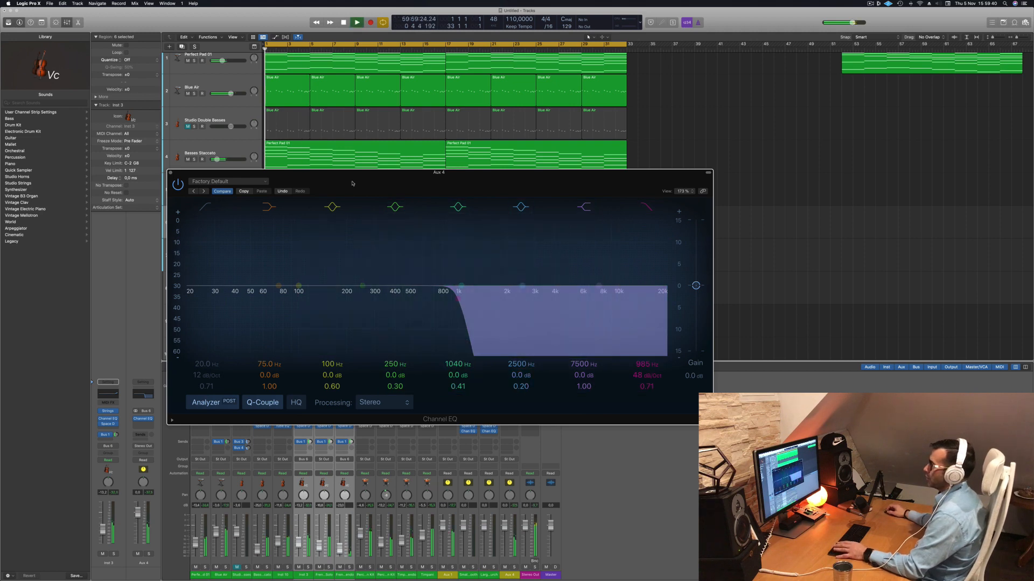
# - Select the Blue Air track and insert a Channel EQ on its channel strip
pyautogui.click(231, 81)
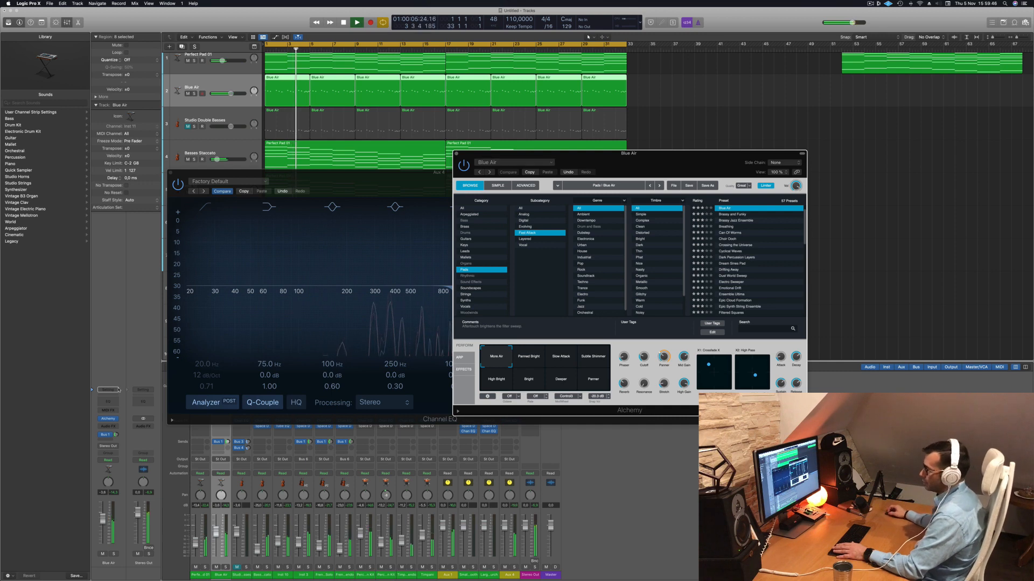
pyautogui.click(106, 402)
pyautogui.moveTo(668, 97); pyautogui.dragTo(761, 115)
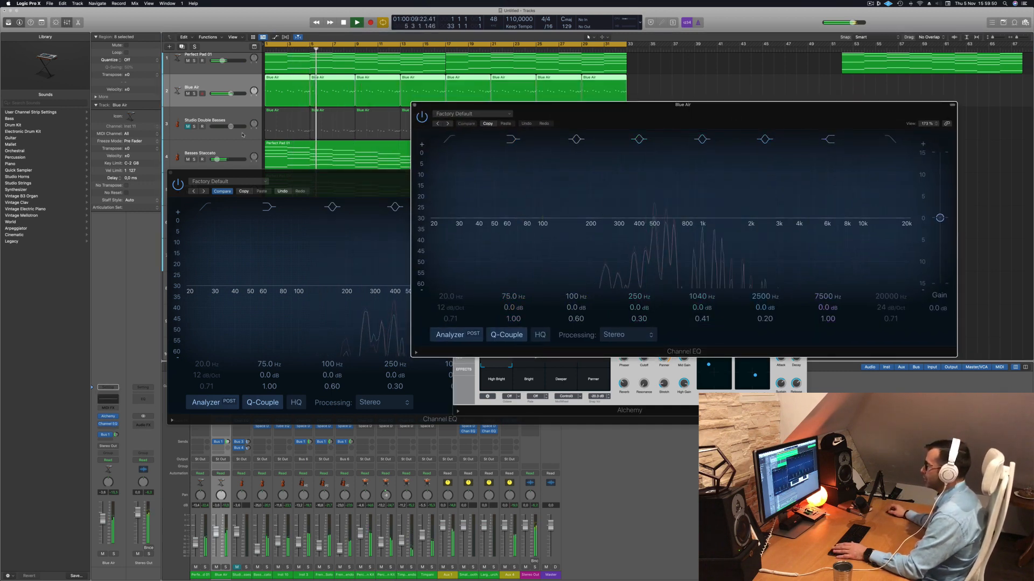
# - Place the Aux 4 and Blue Air EQ windows apart and add a low-cut filter at 386 Hz on Blue Air's Channel EQ
pyautogui.moveTo(339, 183); pyautogui.dragTo(240, 248)
pyautogui.moveTo(710, 105); pyautogui.dragTo(781, 90)
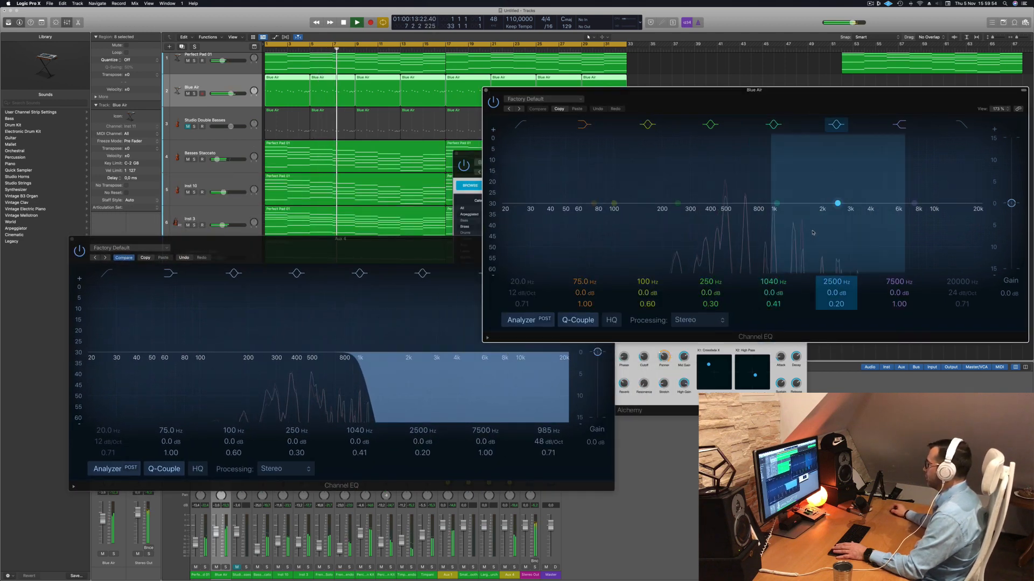
pyautogui.moveTo(523, 161); pyautogui.dragTo(771, 160)
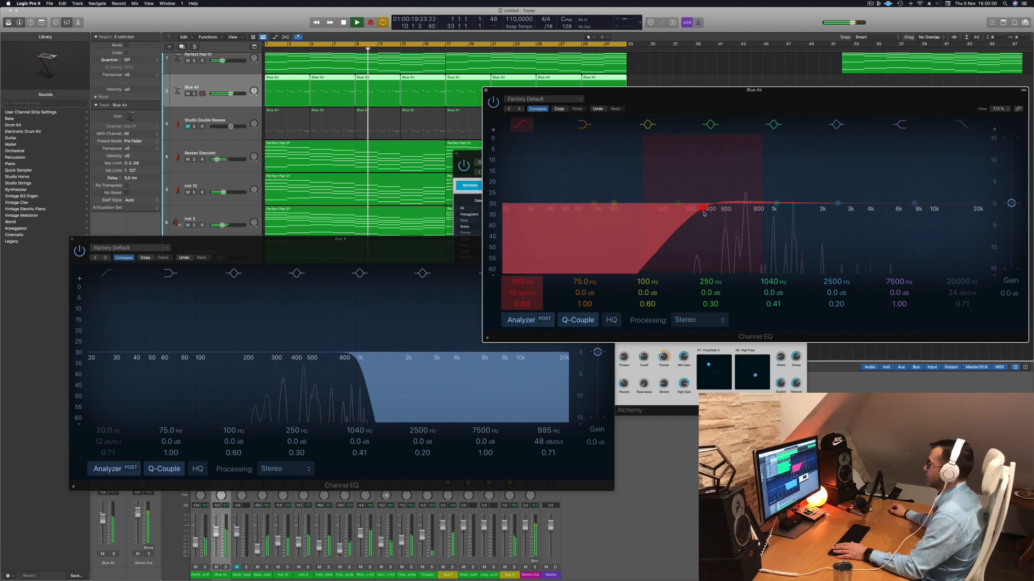
# - Sweep Aux 4's high-cut filter down to about 275 Hz, up to 11000 Hz and back just under 1 kHz, closing its EQ
pyautogui.moveTo(359, 353); pyautogui.dragTo(345, 370)
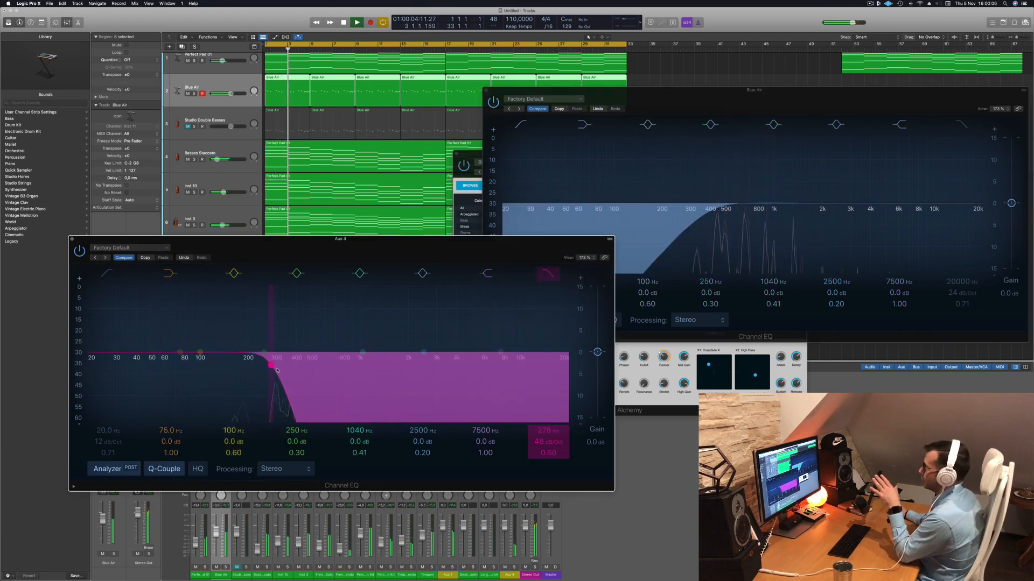
pyautogui.moveTo(391, 368); pyautogui.dragTo(532, 371)
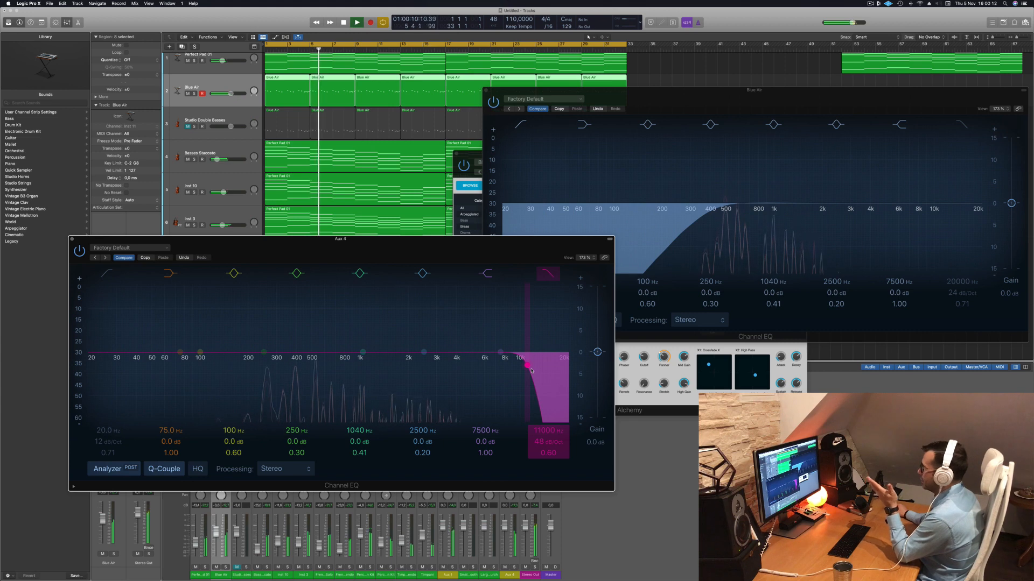
pyautogui.moveTo(499, 371); pyautogui.dragTo(355, 371)
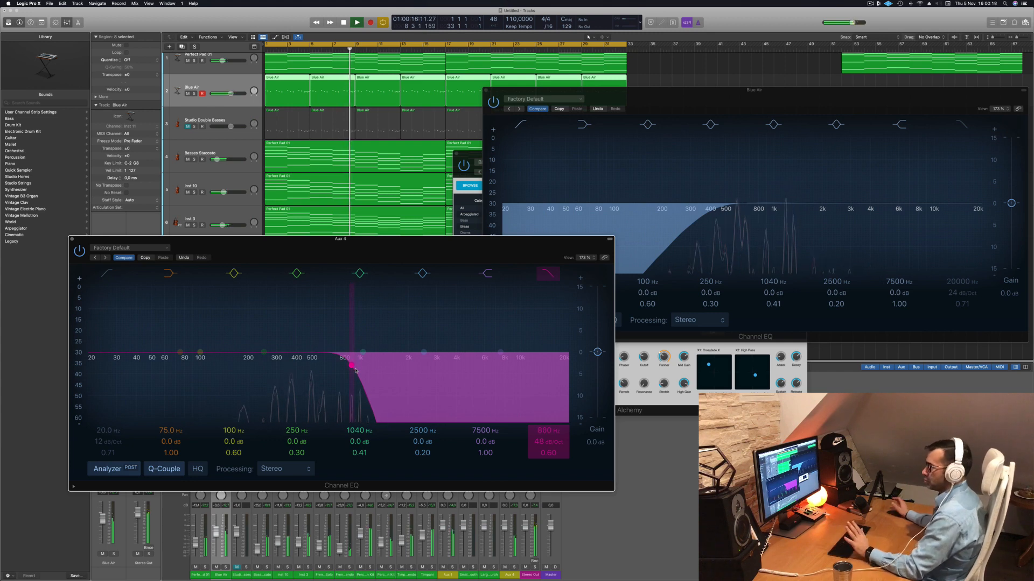
pyautogui.click(72, 239)
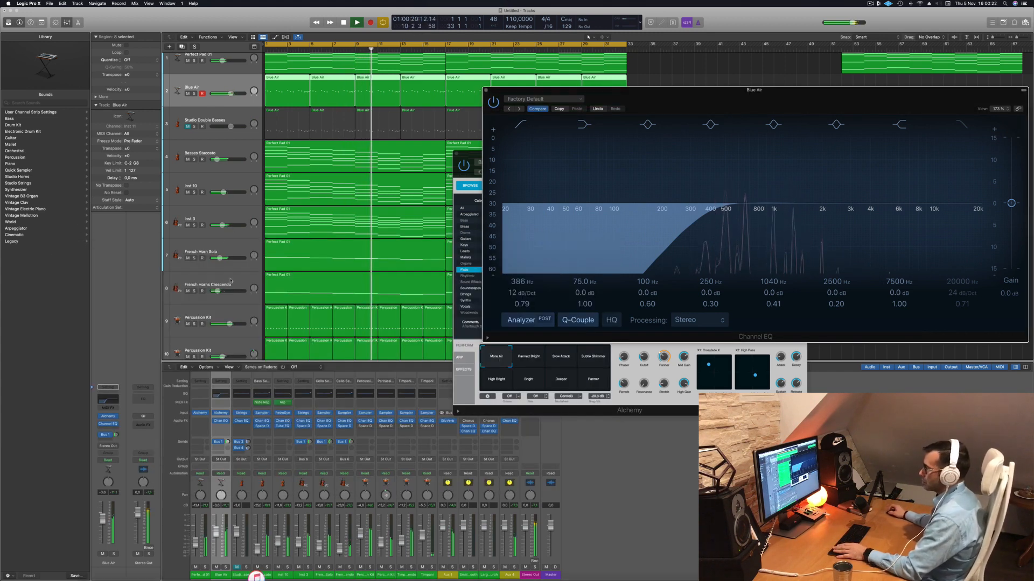
# - Select the French Horn Solo track and solo it together with French Horns Crescendo
pyautogui.click(194, 258)
pyautogui.click(195, 258)
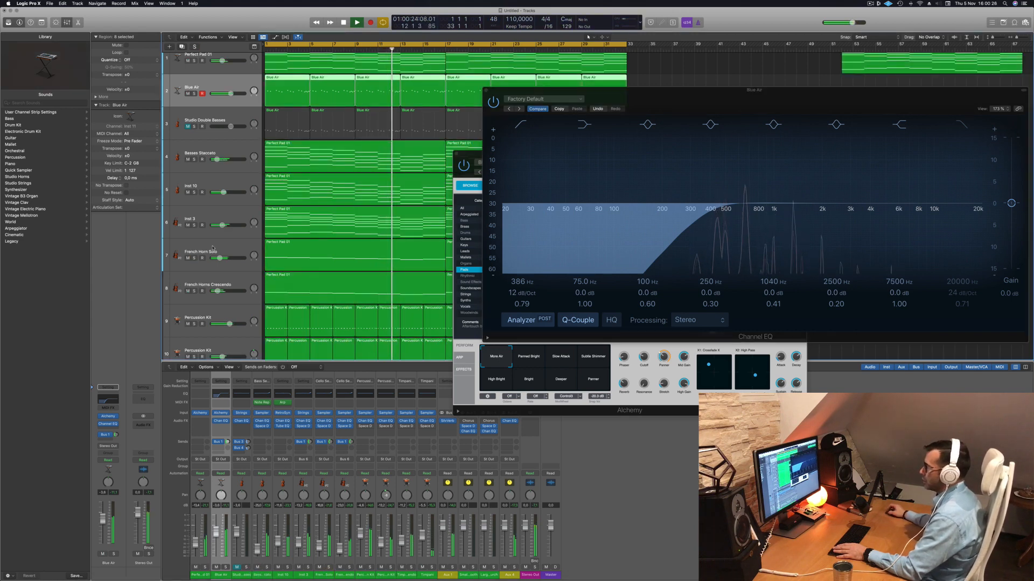
pyautogui.click(213, 249)
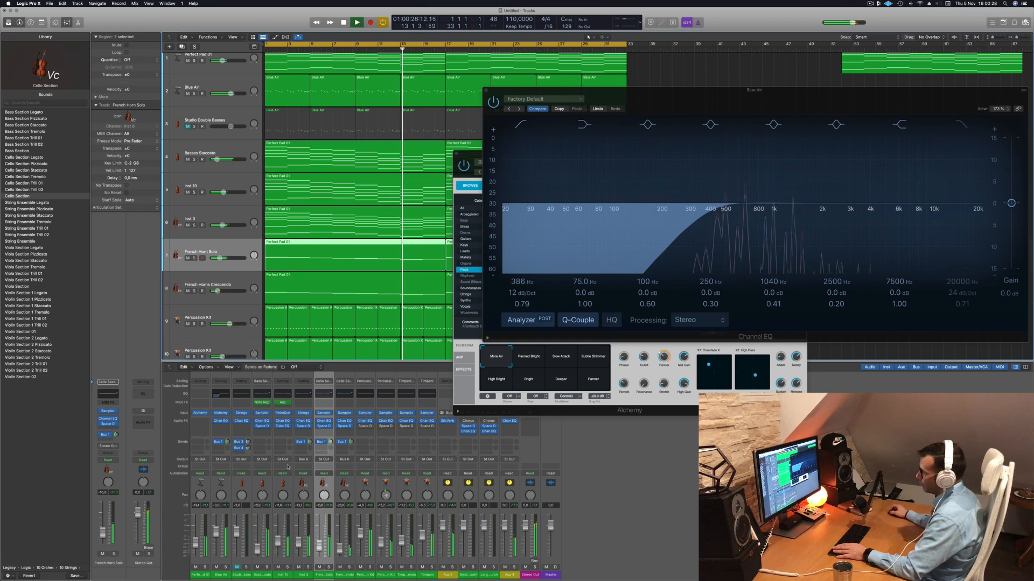
pyautogui.click(202, 292)
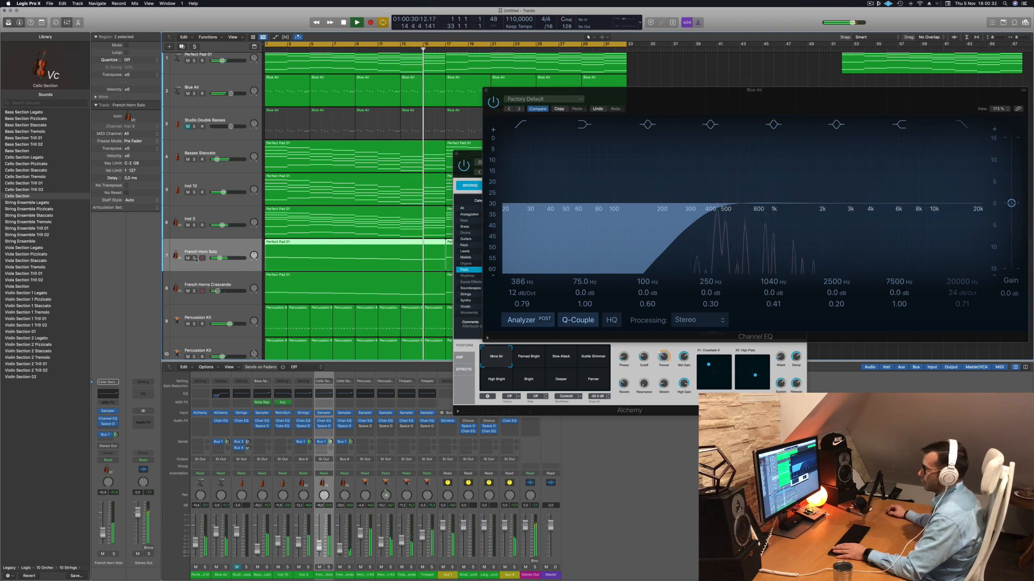
pyautogui.click(194, 259)
pyautogui.click(195, 291)
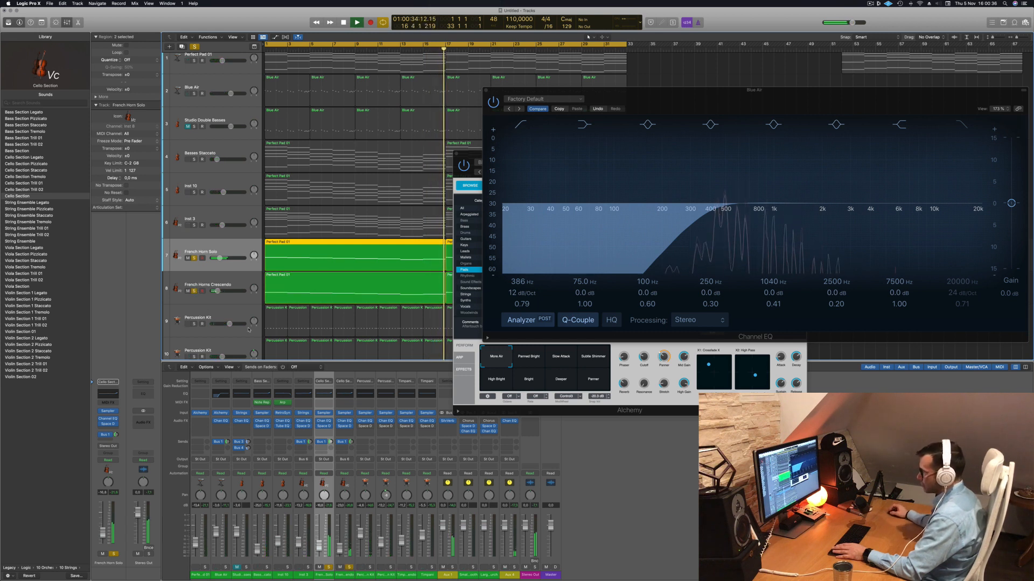
# - Route the French Horn Solo output to Bus 6 (Aux 4), restart playback and clear the solos
pyautogui.click(323, 459)
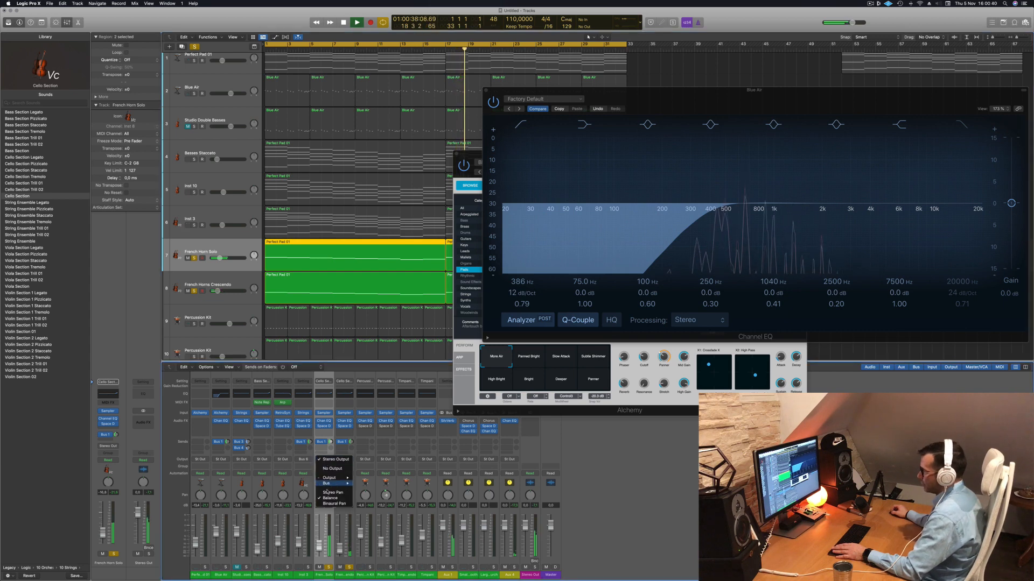
pyautogui.moveTo(330, 485)
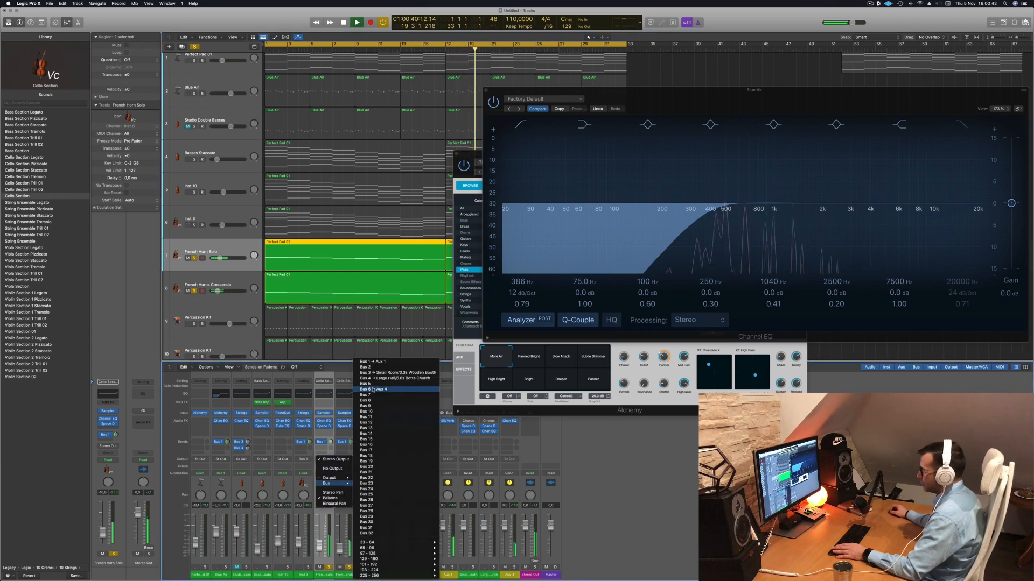
pyautogui.click(374, 389)
pyautogui.press('Return')
pyautogui.press('space')
pyautogui.click(195, 47)
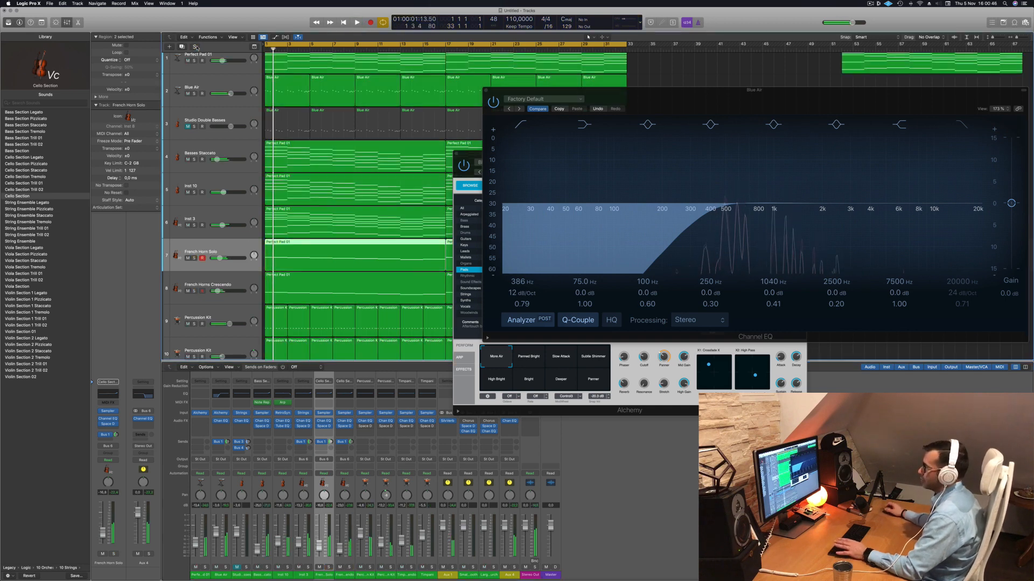
# - Close the Blue Air Channel EQ and Alchemy plug-in windows to uncover the arrangement
pyautogui.moveTo(707, 98); pyautogui.dragTo(456, 204)
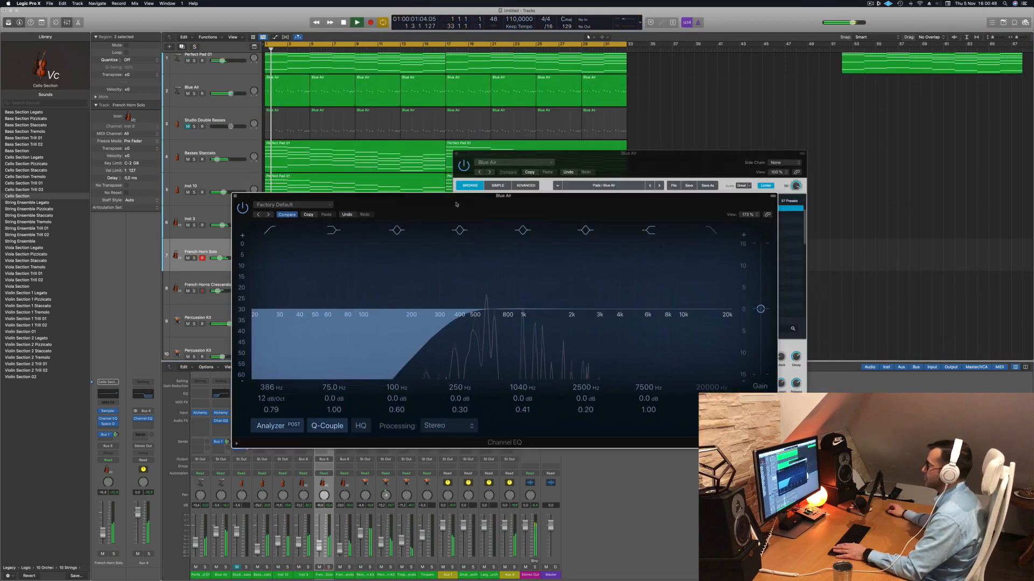
pyautogui.click(235, 197)
pyautogui.moveTo(455, 155); pyautogui.dragTo(396, 221)
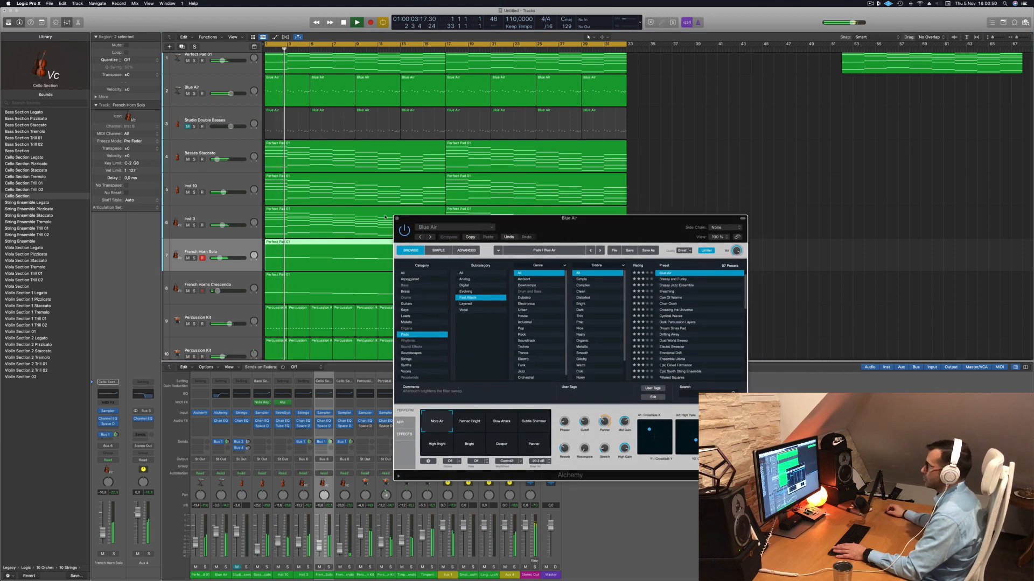
pyautogui.click(396, 218)
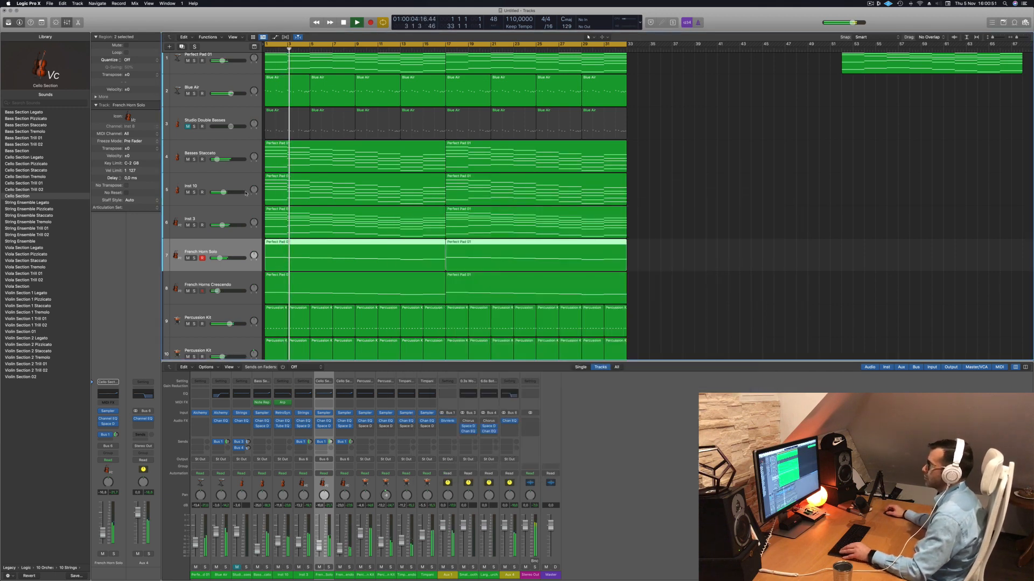
# - Replay the full arrangement from the start with the Blue Air track and the Inst 3 track selected in turn
pyautogui.click(227, 83)
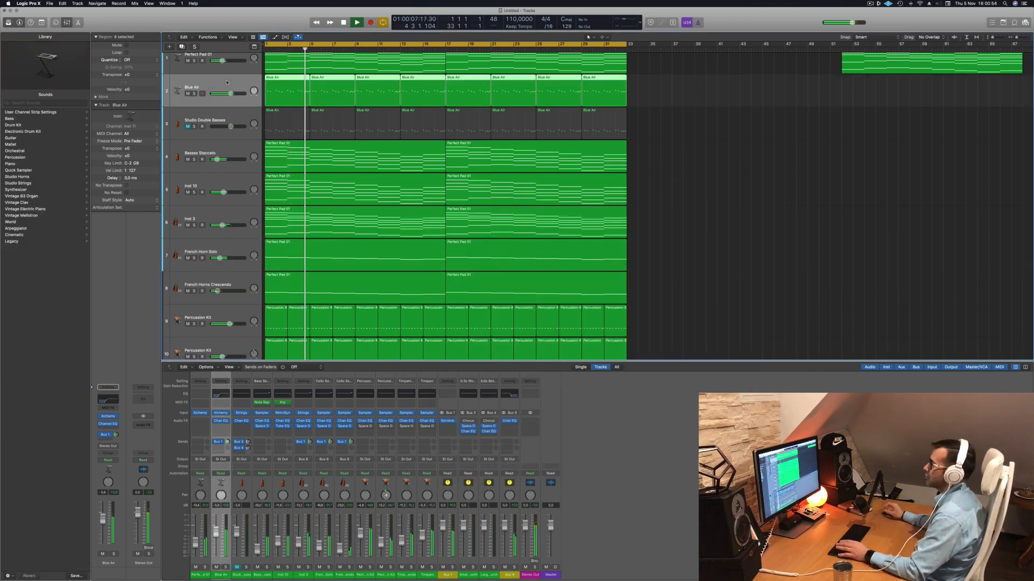
pyautogui.press('space')
pyautogui.press('space')
pyautogui.click(218, 214)
pyautogui.press('space')
pyautogui.press('space')
# - Duplicate the Perfect Pad 01 track with its instrument and copy both pad regions onto the new track
pyautogui.scroll(3, 243, 110)
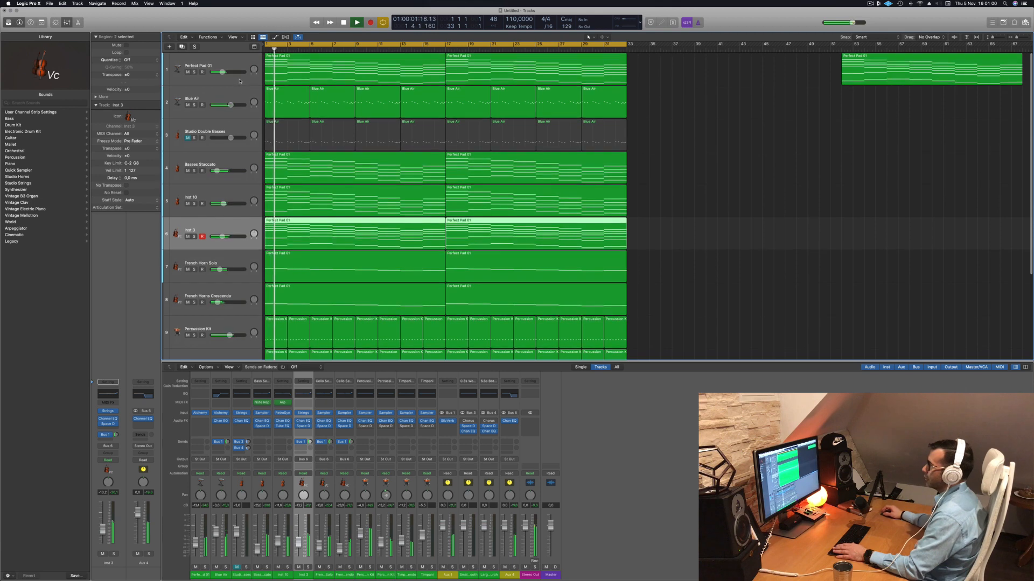
pyautogui.click(226, 61)
pyautogui.press('space')
pyautogui.press('space')
pyautogui.click(183, 47)
pyautogui.moveTo(359, 68); pyautogui.dragTo(567, 90)
pyautogui.press('space')
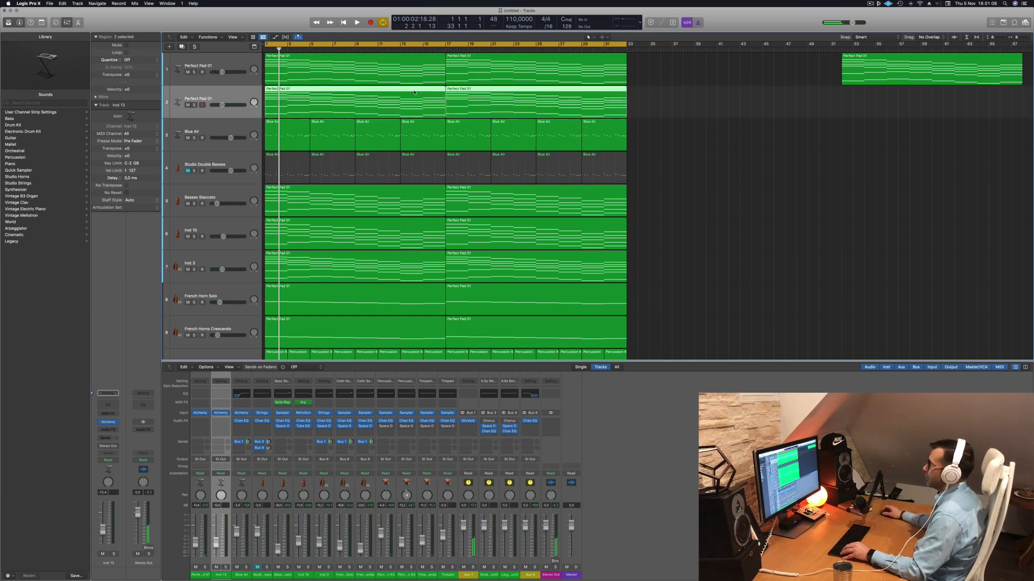
# - Delete the upper chord notes from both copied pad regions in the Piano Roll, leaving only the lowest bass line
pyautogui.doubleClick(414, 93)
pyautogui.scroll(-3, 288, 480)
pyautogui.moveTo(268, 477); pyautogui.dragTo(627, 550)
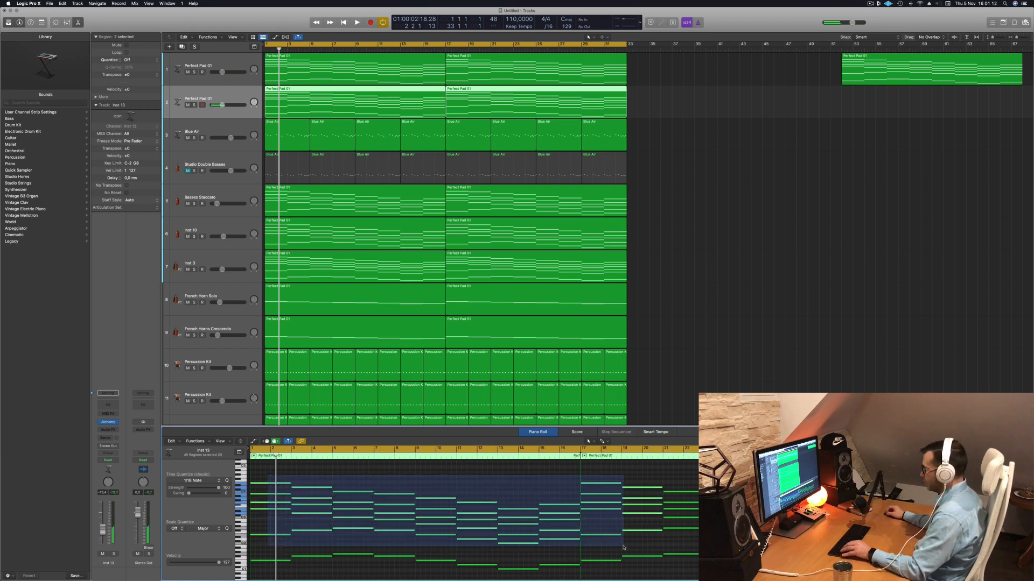
pyautogui.press('Delete')
pyautogui.moveTo(781, 501); pyautogui.dragTo(912, 548)
pyautogui.press('Delete')
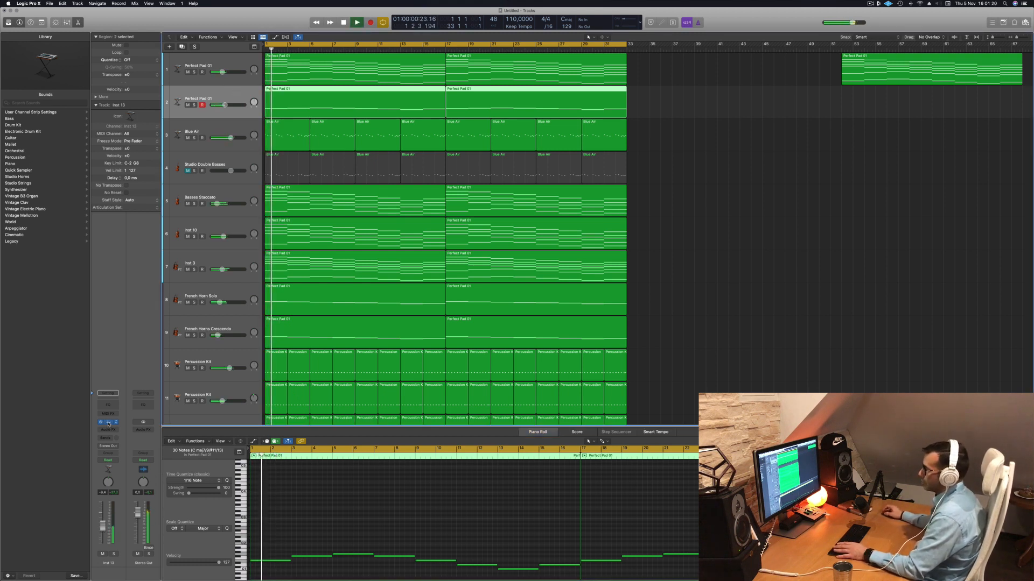
# - Solo the duplicated pad track with its Alchemy instrument open and restart playback
pyautogui.click(194, 105)
pyautogui.moveTo(510, 96); pyautogui.dragTo(635, 107)
pyautogui.press('space')
pyautogui.press('space')
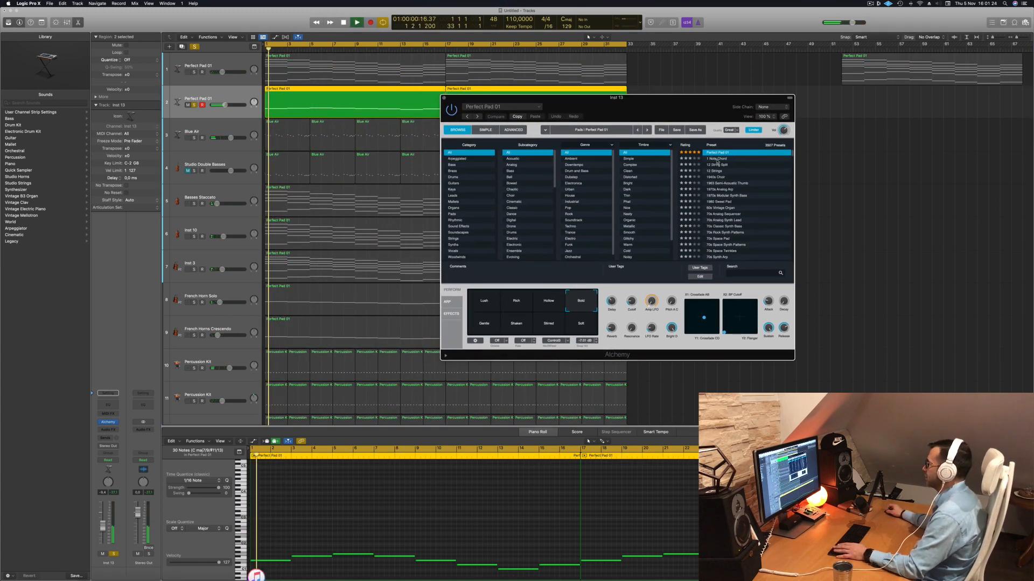
# - Sort Alchemy's presets by name, audition Perfect Pad 02 and load Perfect Pad 03 on the bass-line track
pyautogui.scroll(2, 725, 162)
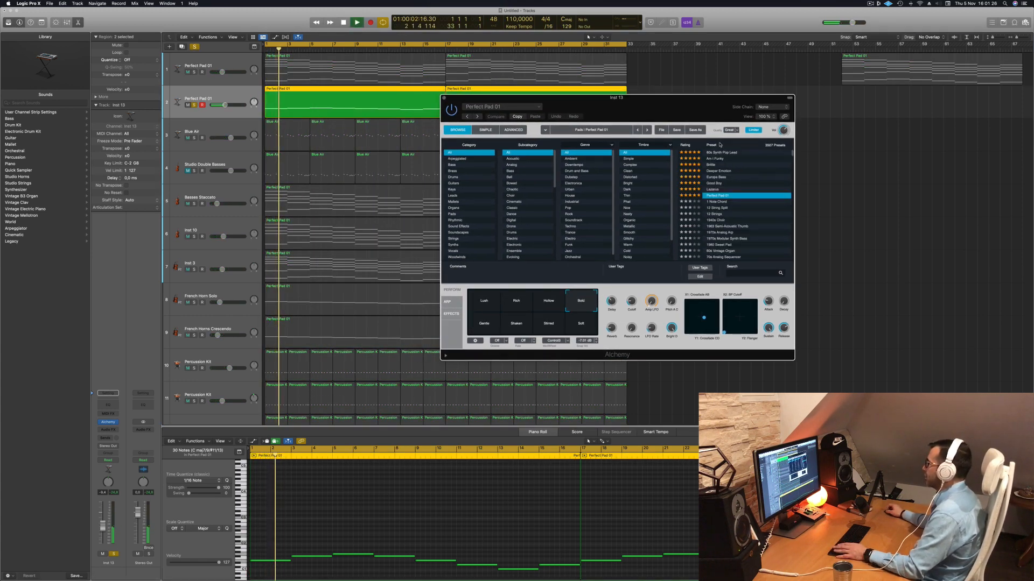
pyautogui.click(720, 146)
pyautogui.click(720, 159)
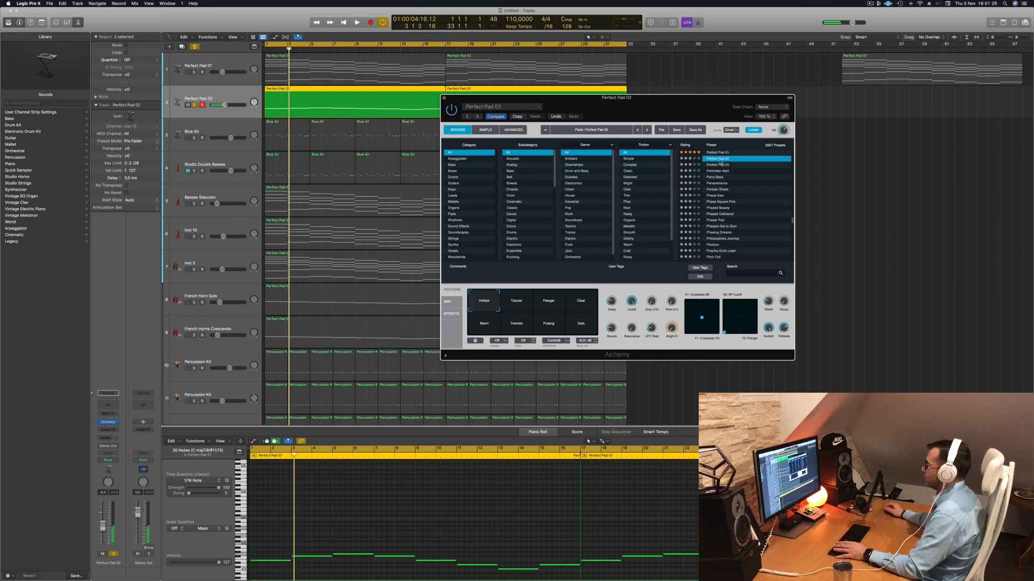
pyautogui.click(717, 165)
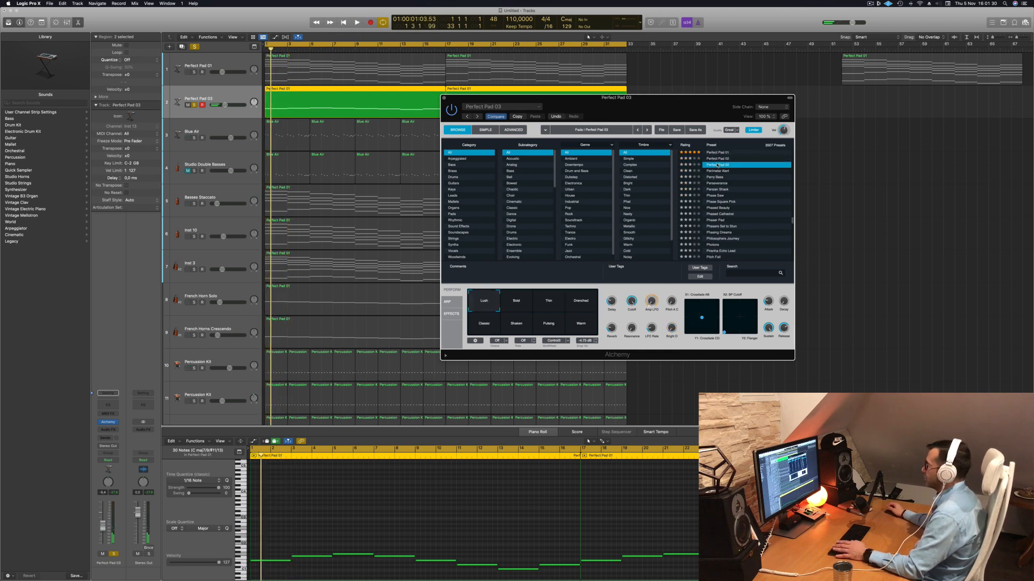
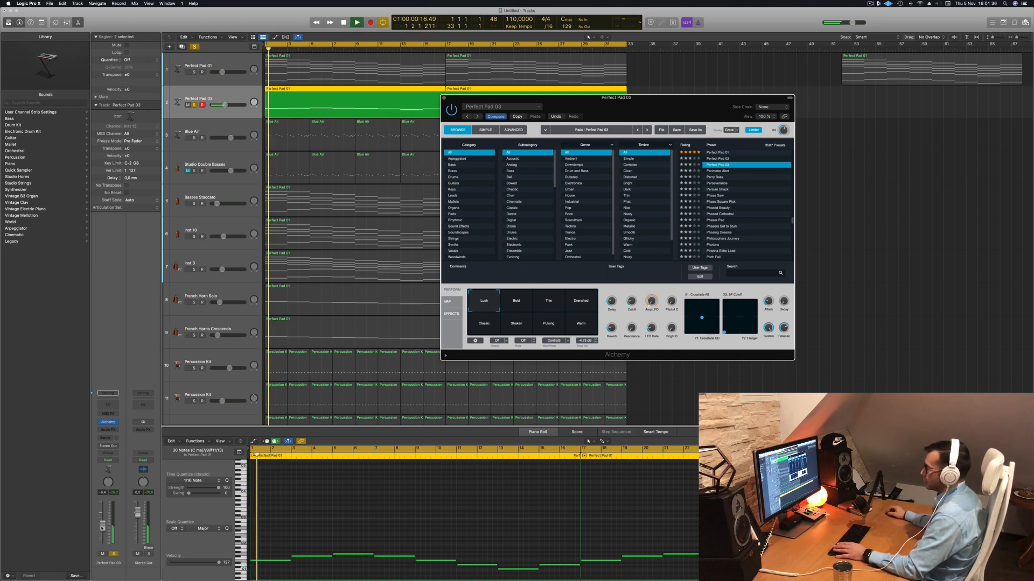
# - Adjust Perfect Pad 03's Cutoff, audition the Drenched, Bold and Thin variations and choose Warm
pyautogui.press('space')
pyautogui.press('space')
pyautogui.click(627, 305)
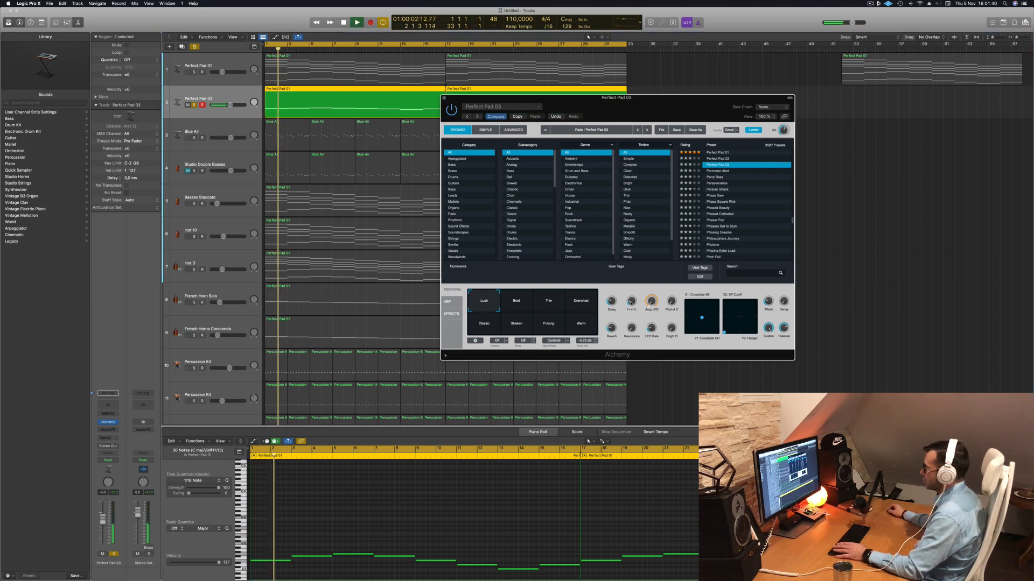
pyautogui.click(581, 300)
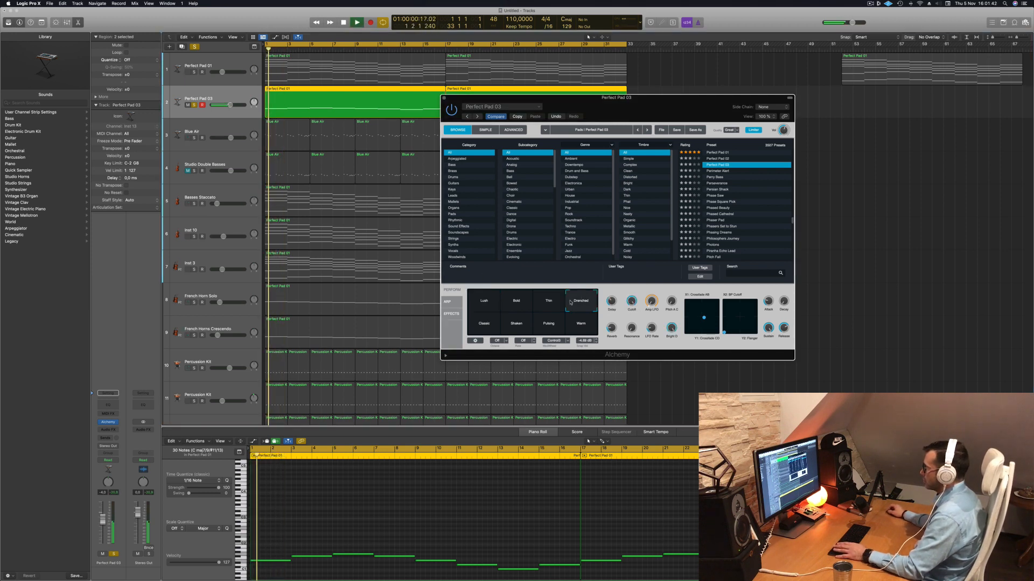
pyautogui.click(526, 303)
pyautogui.click(548, 302)
pyautogui.click(575, 326)
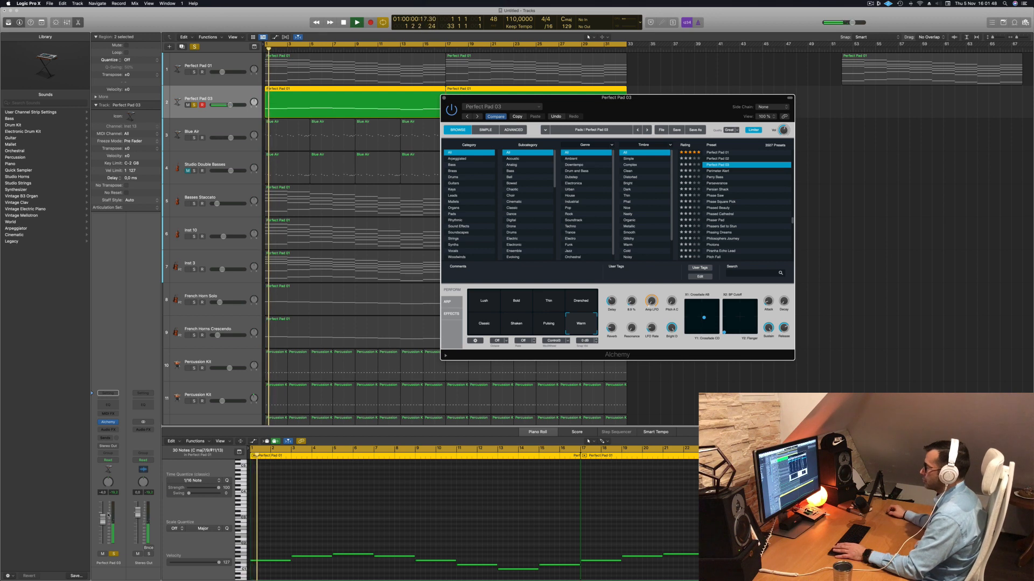
# - Raise the Perfect Pad 03 track's volume slightly, move its Alchemy window clear of the regions and restart playback
pyautogui.moveTo(102, 518); pyautogui.dragTo(103, 515)
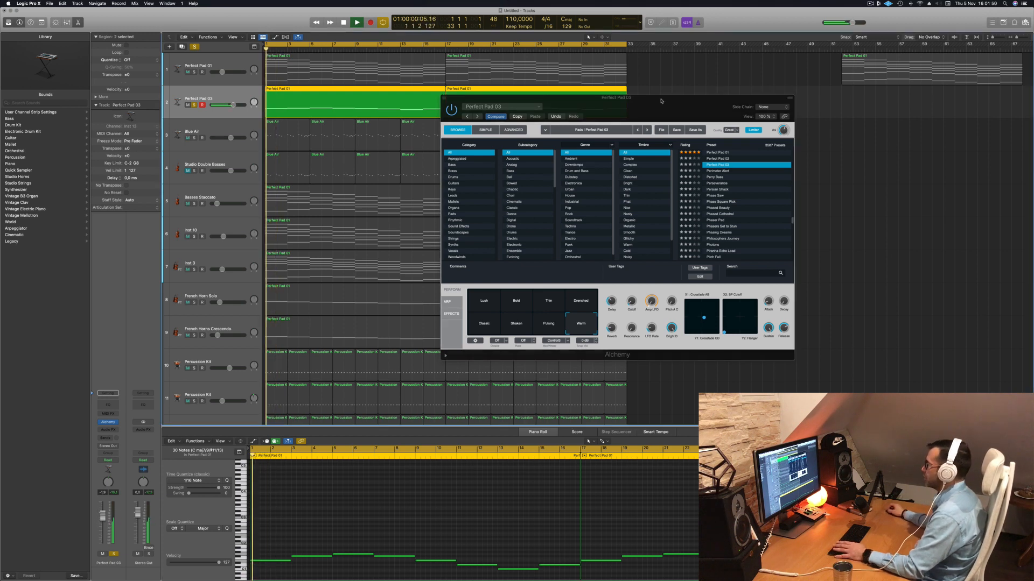
pyautogui.moveTo(665, 98); pyautogui.dragTo(801, 105)
pyautogui.press('space')
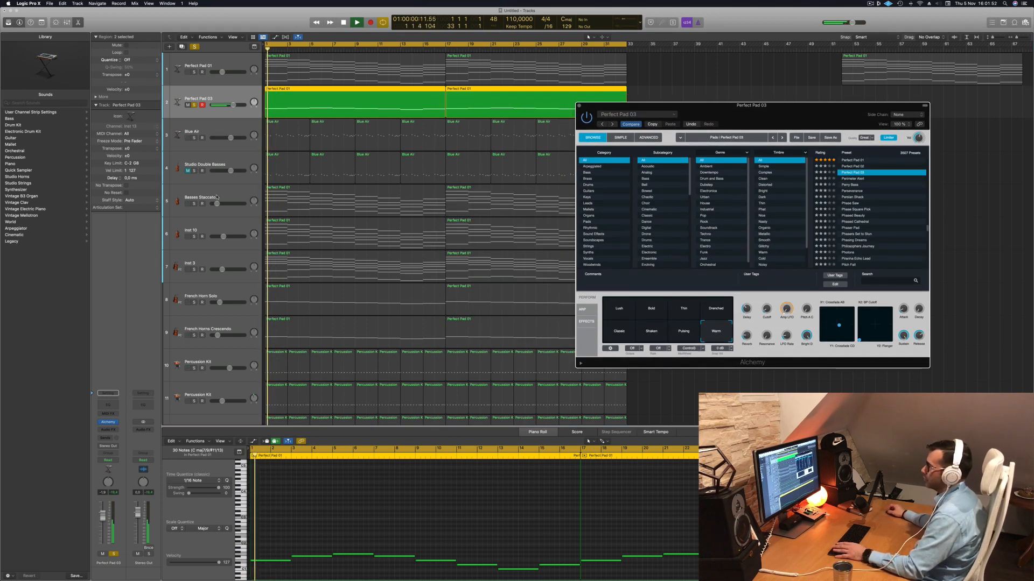
# - Solo Basses Staccato alongside the Perfect Pad 03 track and add a send to Bus 1 (Aux 1) on its channel
pyautogui.click(194, 203)
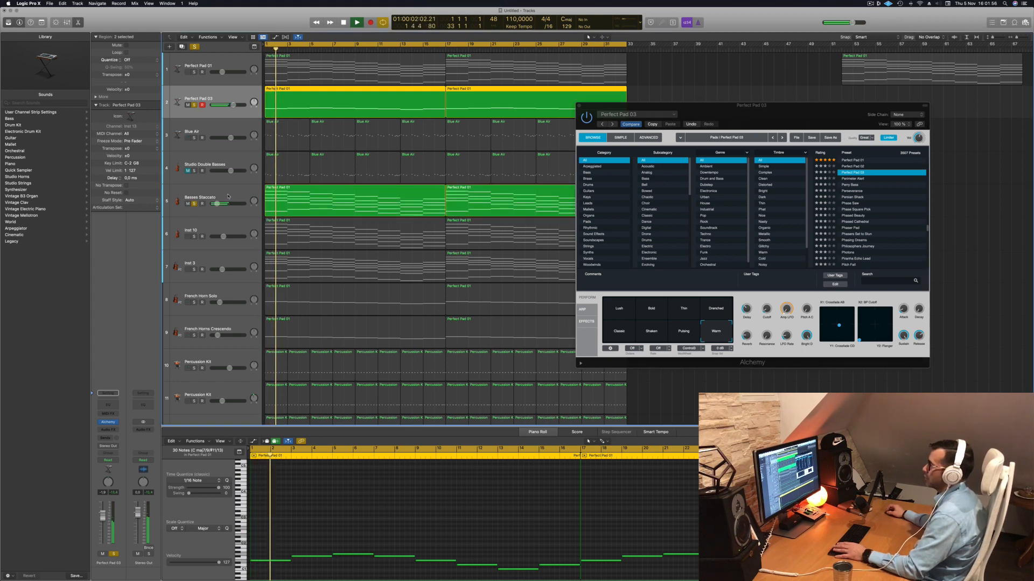
pyautogui.click(219, 198)
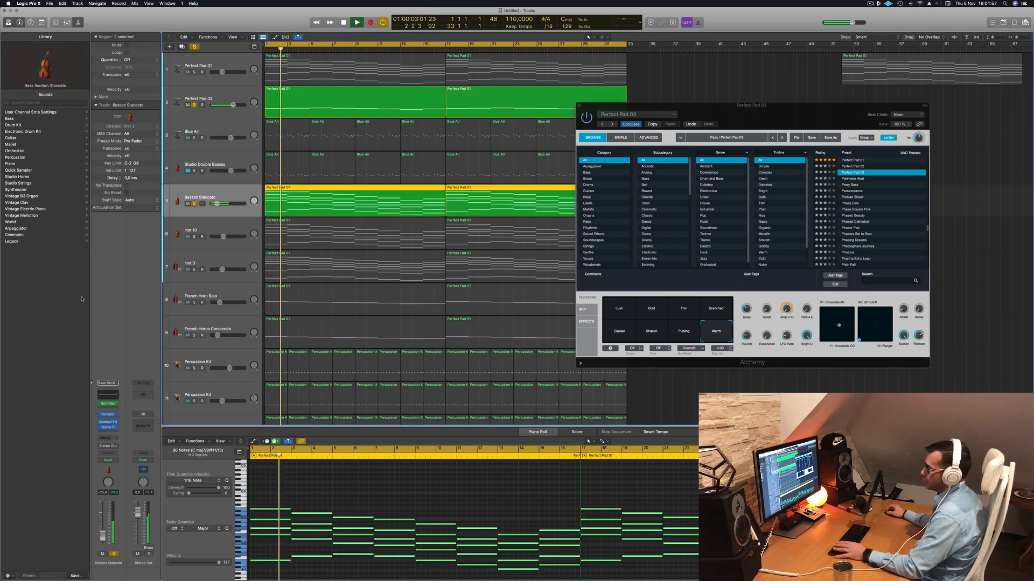
pyautogui.click(105, 440)
pyautogui.moveTo(113, 446)
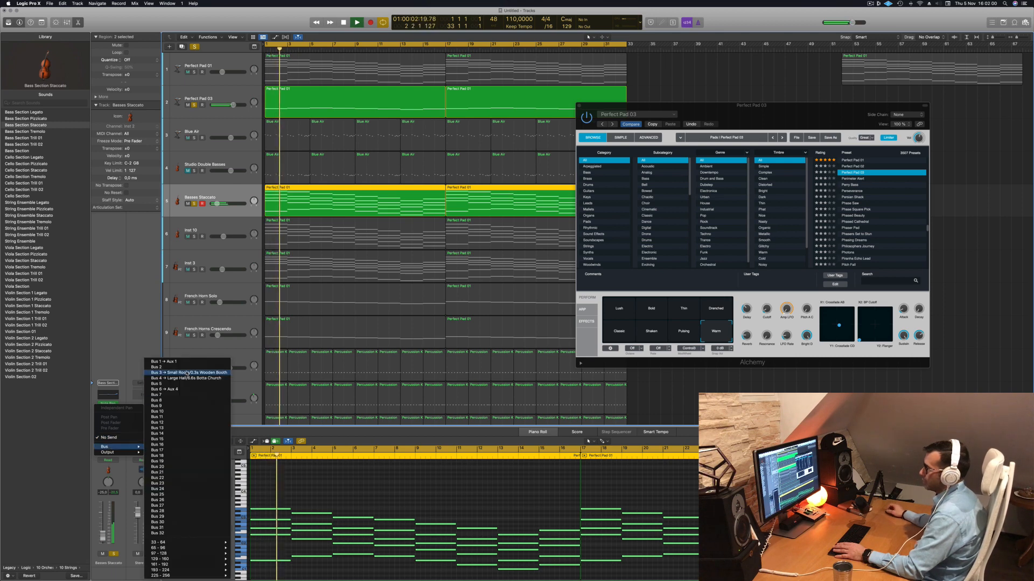
pyautogui.click(161, 361)
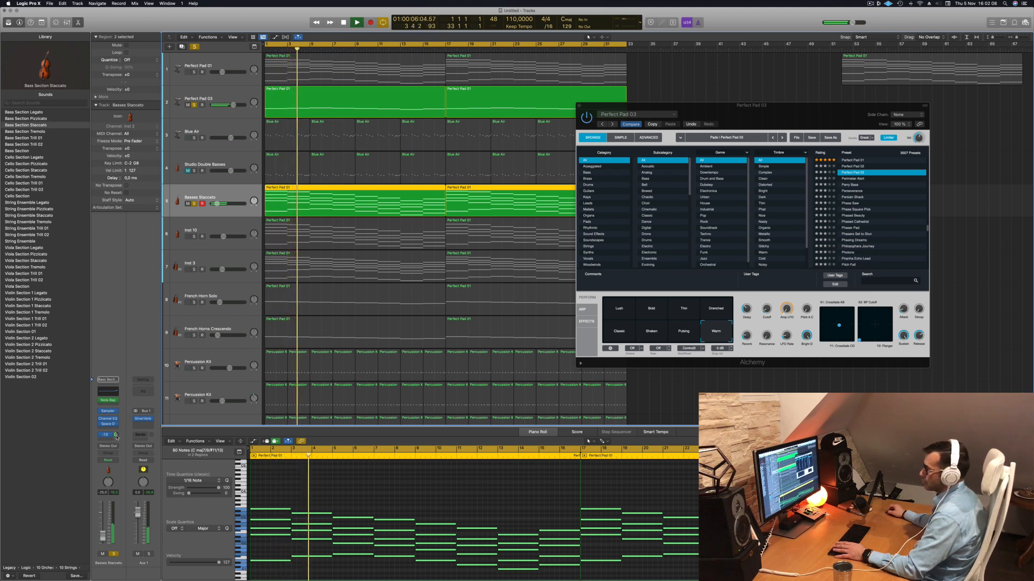
# - Shape Aux 1's Channel EQ with a 336 Hz low cut and a high shelf of −4.5 dB at 2840 Hz, then replay
pyautogui.press('Return')
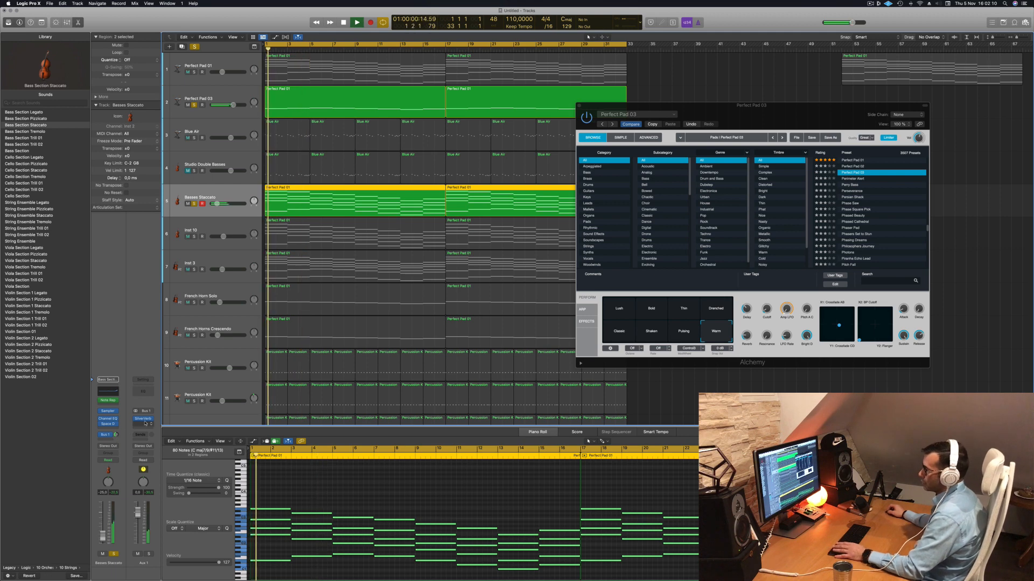
pyautogui.click(143, 392)
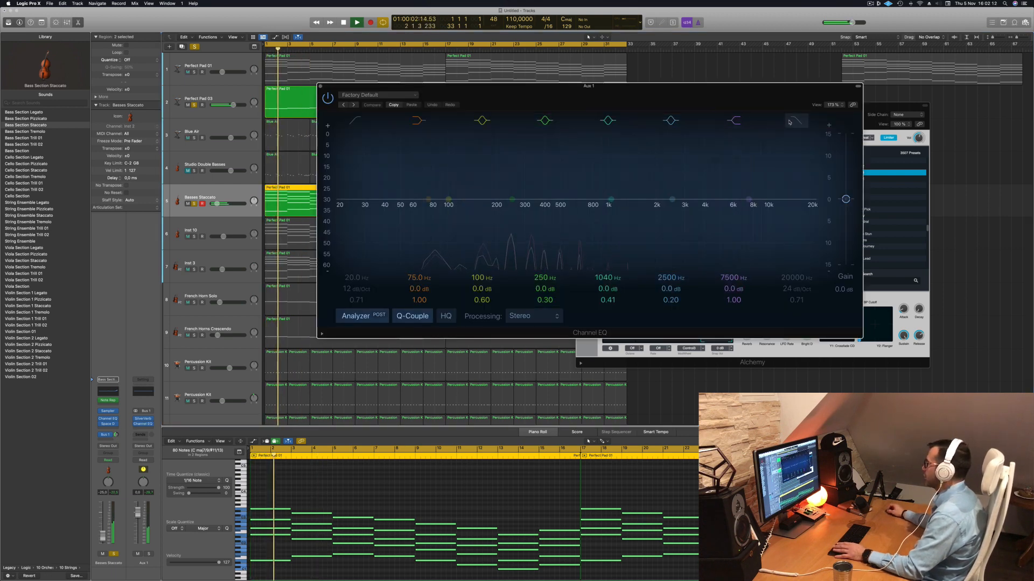
pyautogui.moveTo(748, 199); pyautogui.dragTo(681, 208)
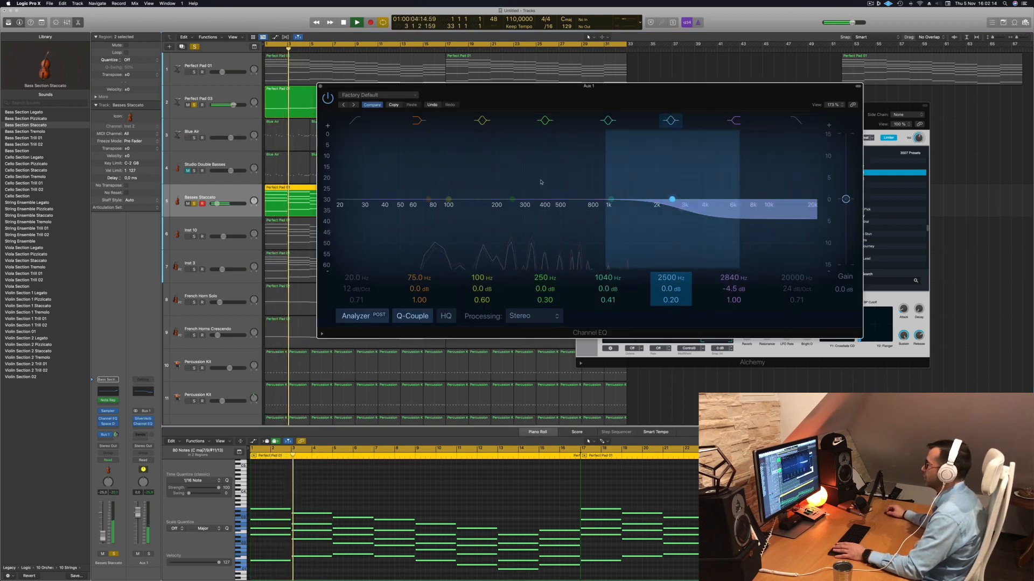
pyautogui.moveTo(355, 159); pyautogui.dragTo(531, 205)
pyautogui.press('space')
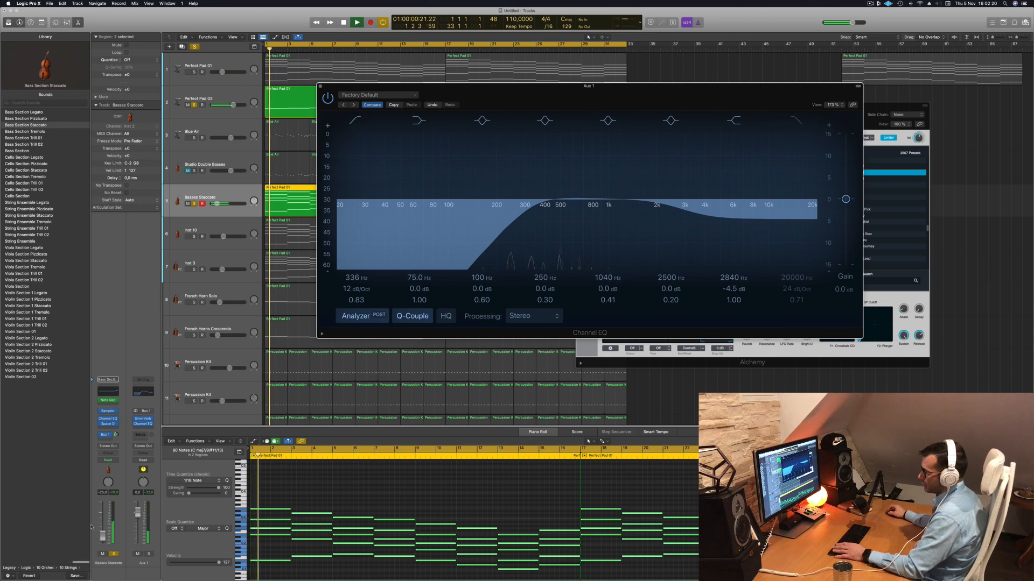
# - Adjust the Basses Staccato send level to Bus 1, close the Aux 1 EQ and move the Alchemy window clear of the regions
pyautogui.click(116, 435)
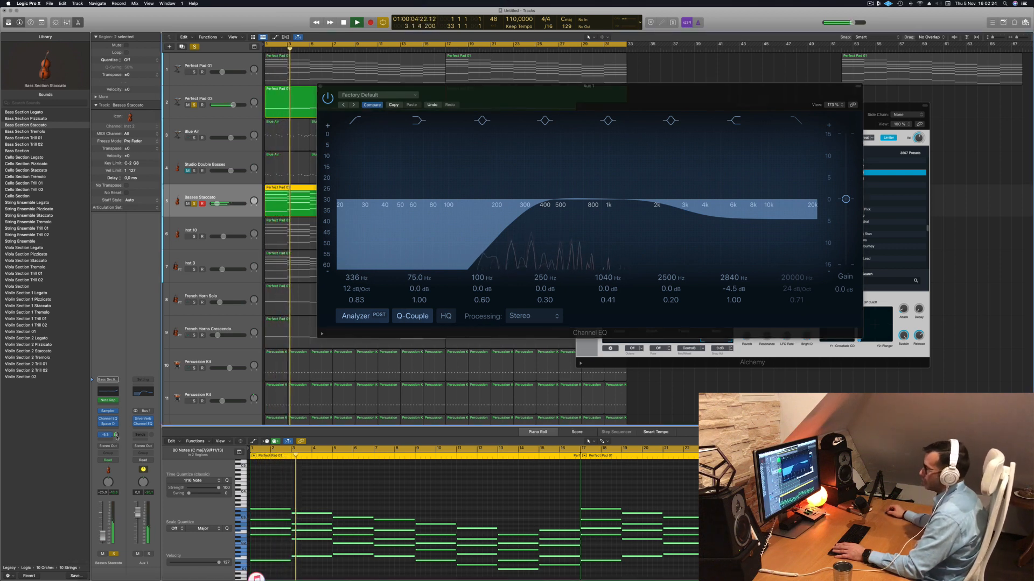
pyautogui.click(319, 87)
pyautogui.moveTo(711, 126); pyautogui.dragTo(849, 130)
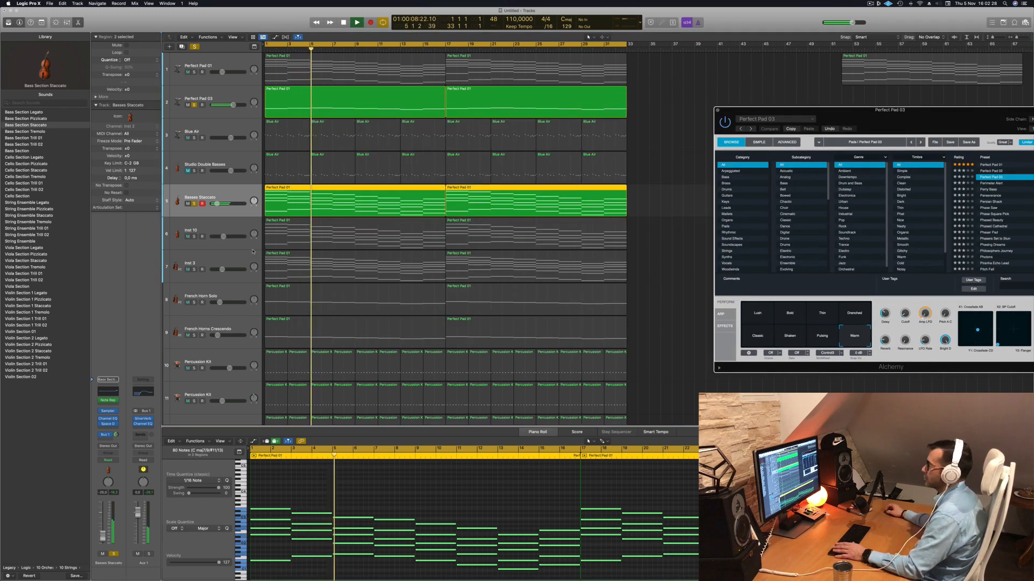
# - Solo Inst 10 and both Percussion Kit tracks in turn to hear them with the basses and pad from the start
pyautogui.click(201, 235)
pyautogui.press('Return')
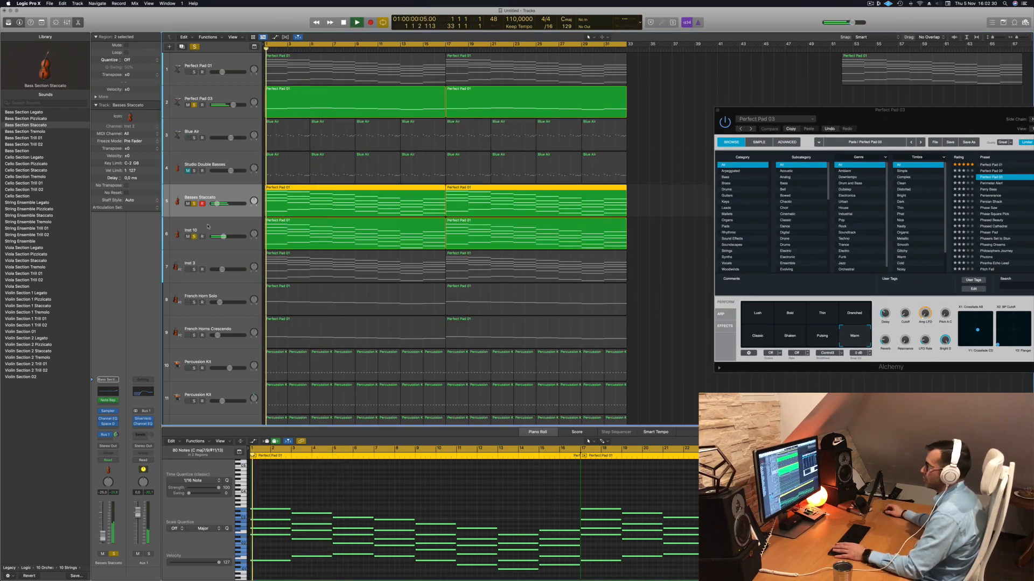
pyautogui.click(209, 224)
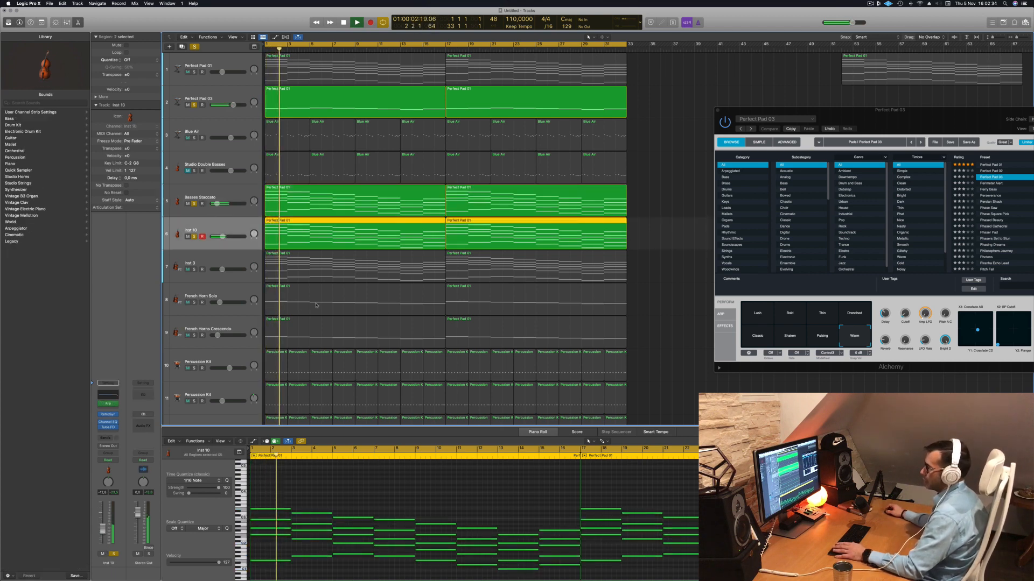
pyautogui.scroll(-2, 316, 305)
pyautogui.press('Return')
pyautogui.click(194, 313)
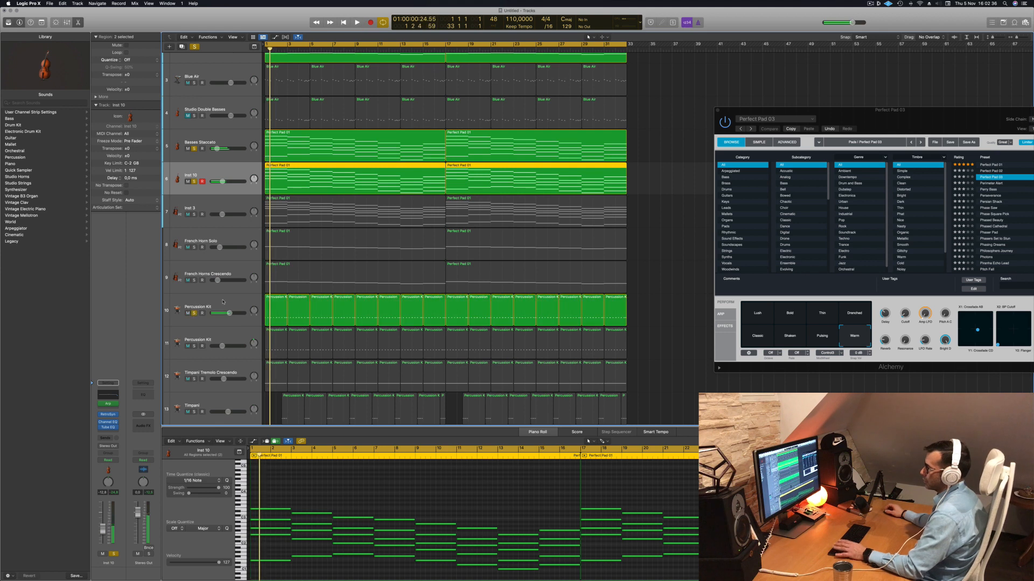
pyautogui.click(223, 301)
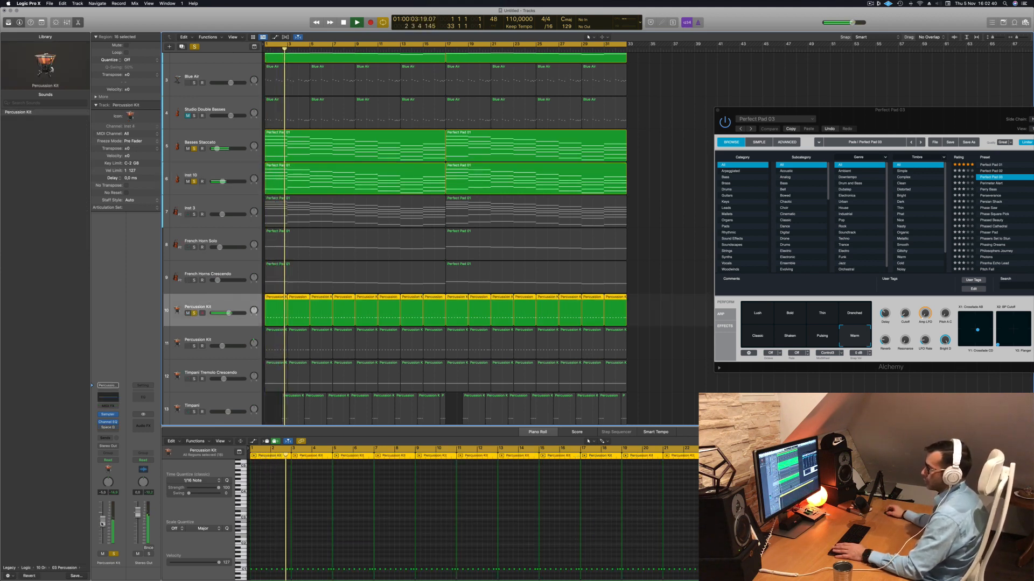
pyautogui.click(194, 346)
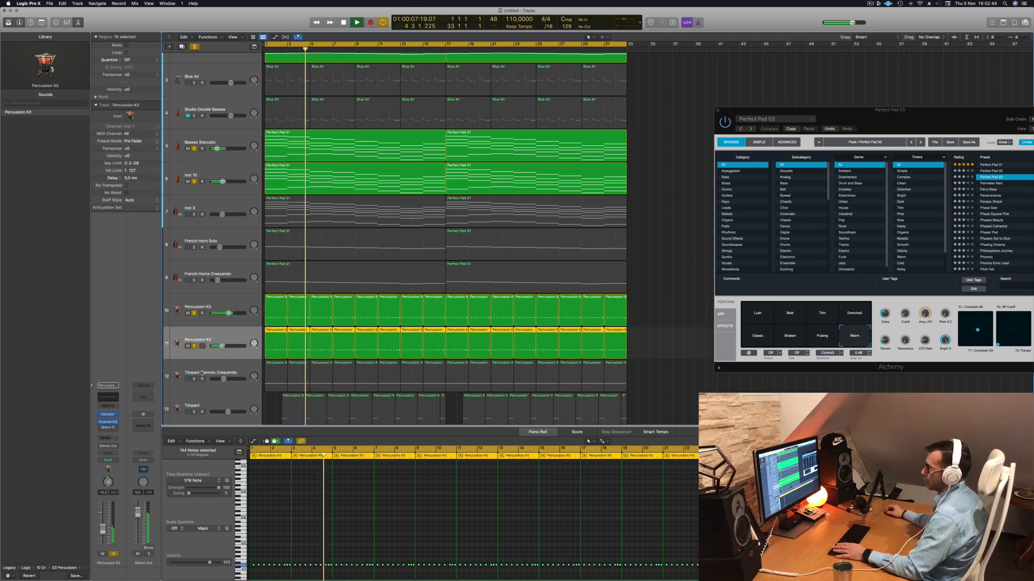
pyautogui.press('space')
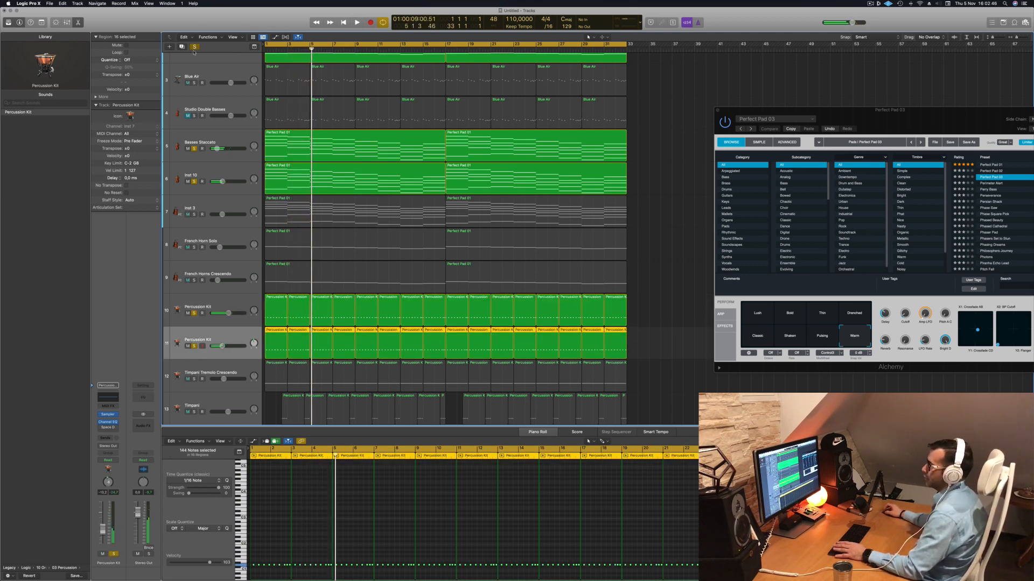
# - Clear all track solos, select the Blue Air track and replay the full arrangement
pyautogui.click(195, 47)
pyautogui.press('space')
pyautogui.moveTo(796, 109); pyautogui.dragTo(782, 96)
pyautogui.press('space')
pyautogui.press('space')
pyautogui.click(222, 74)
pyautogui.press('space')
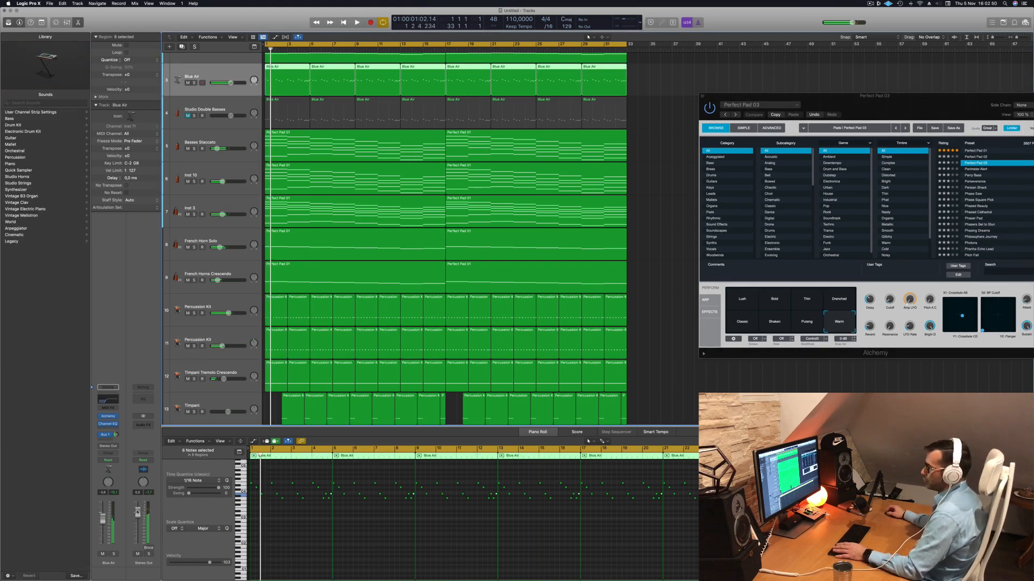
# - Lower the Blue Air track's volume slightly during playback and close the Perfect Pad 03 Alchemy window
pyautogui.press('space')
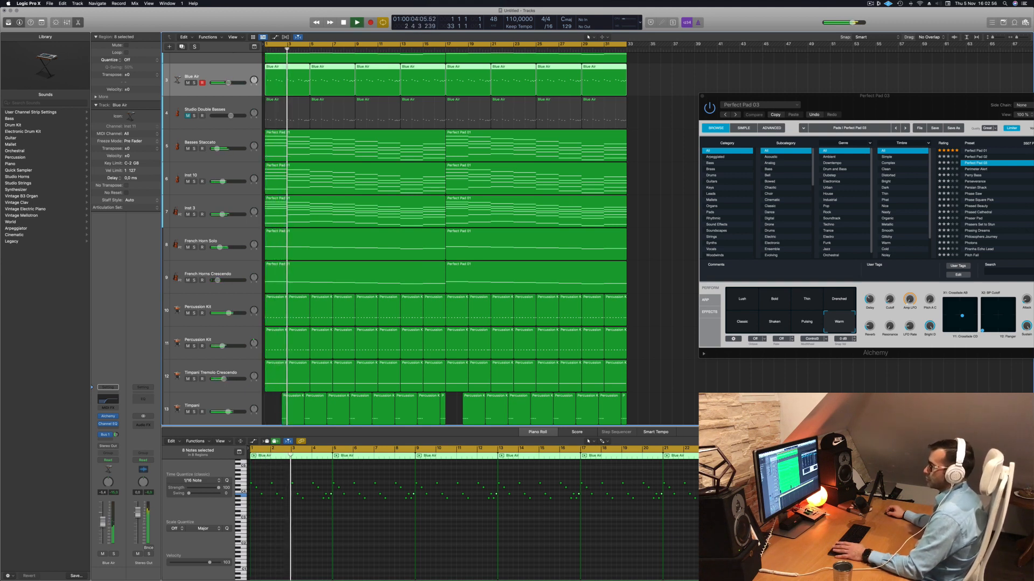
pyautogui.moveTo(850, 119); pyautogui.dragTo(567, 182)
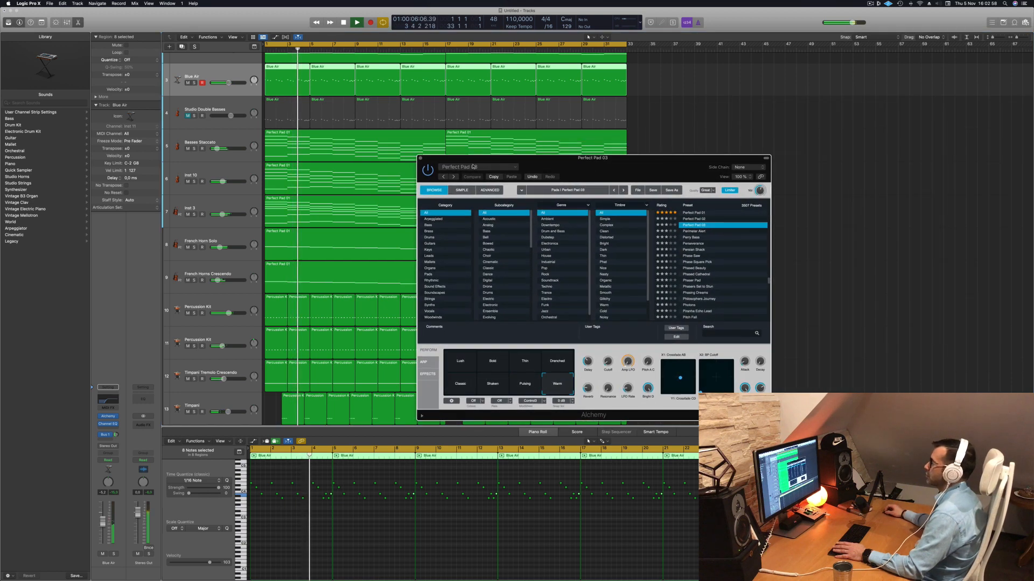
pyautogui.click(419, 158)
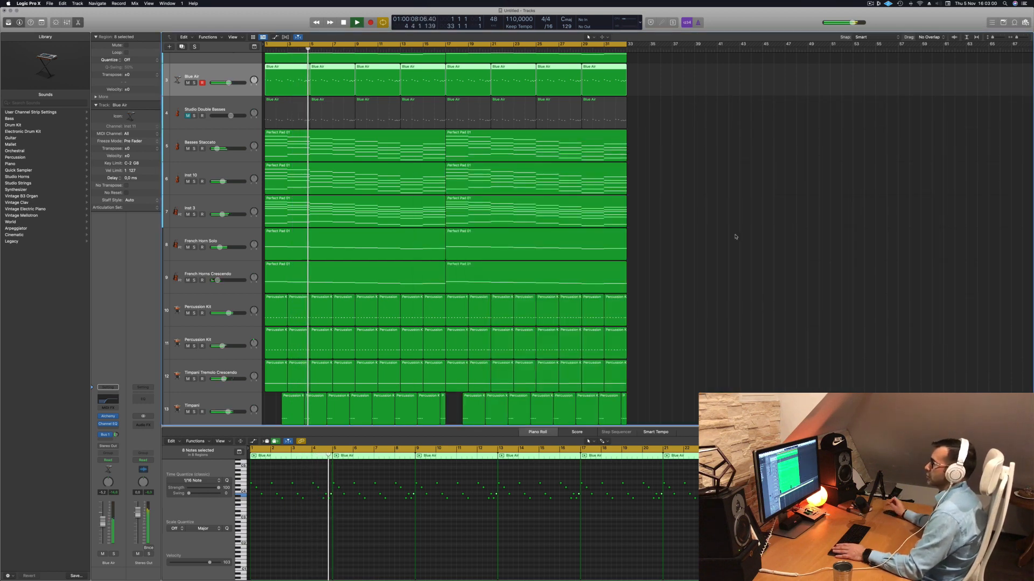
# - Delete every second Blue Air region, the ones starting at bars 5, 13, 21 and 29
pyautogui.press('Return')
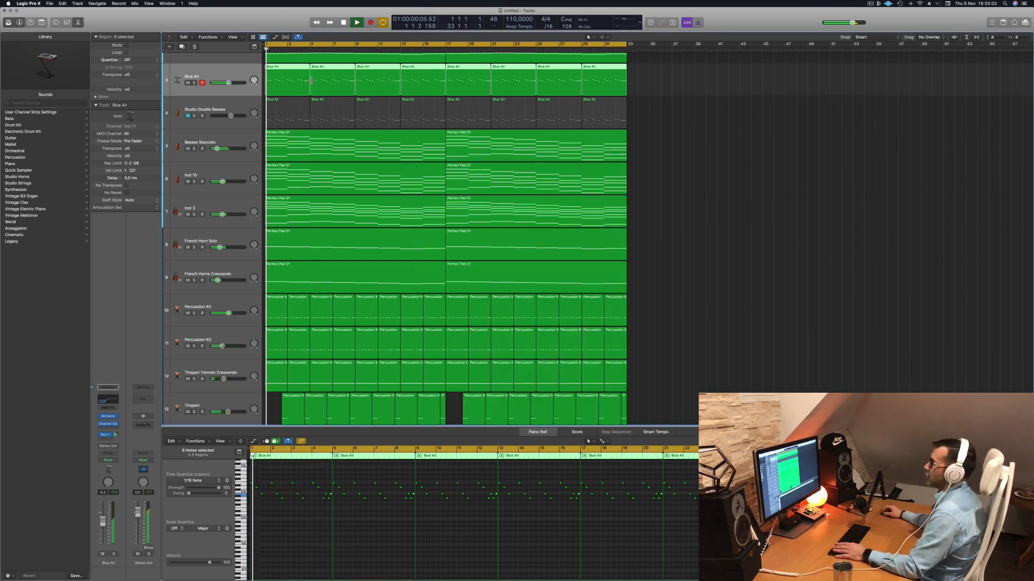
pyautogui.hotkey('shift', 'alt', 'd')
pyautogui.press('Return')
pyautogui.click(348, 75)
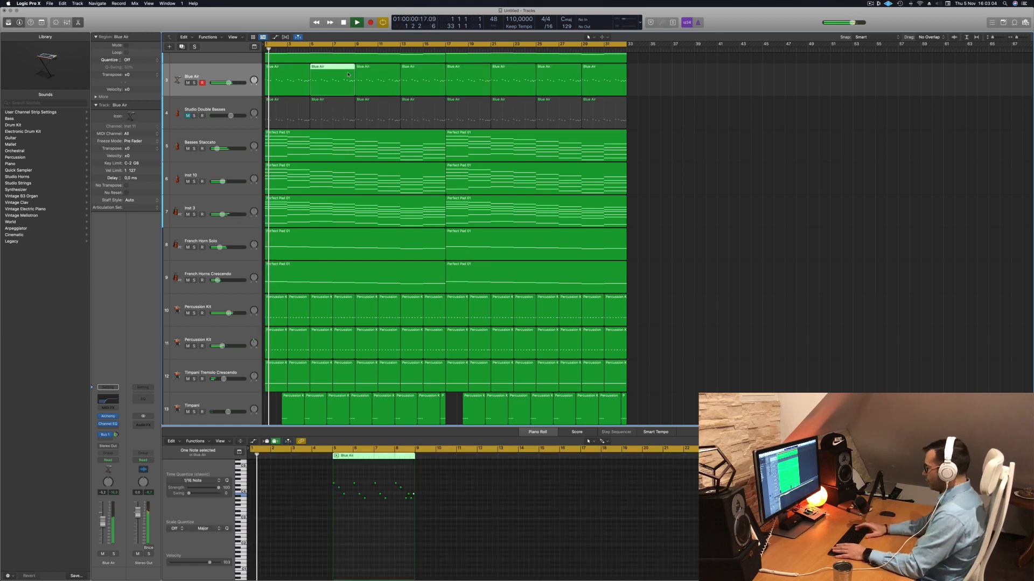
pyautogui.press('Delete')
pyautogui.press('Return')
pyautogui.click(433, 82)
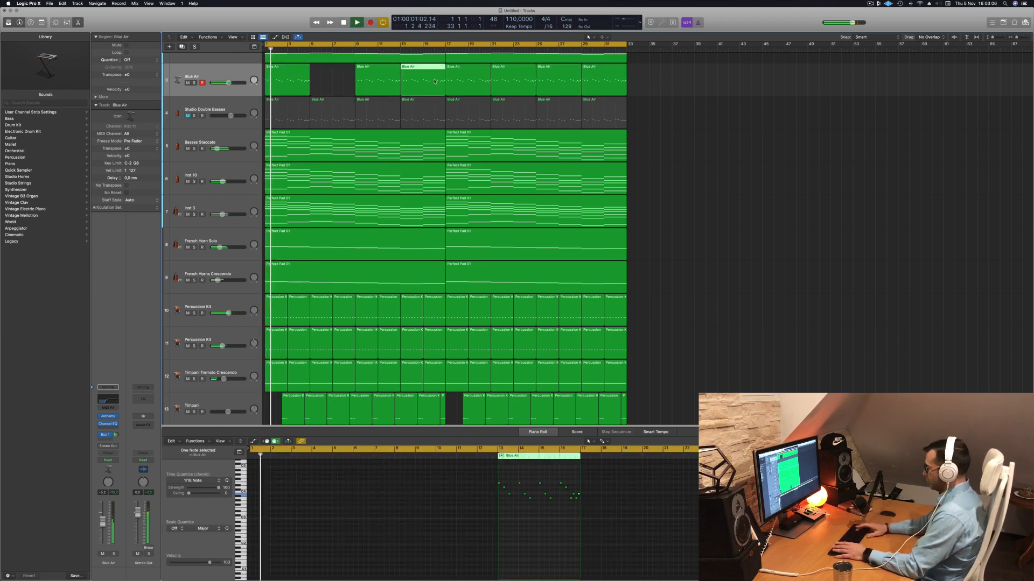
pyautogui.press('Delete')
pyautogui.click(500, 82)
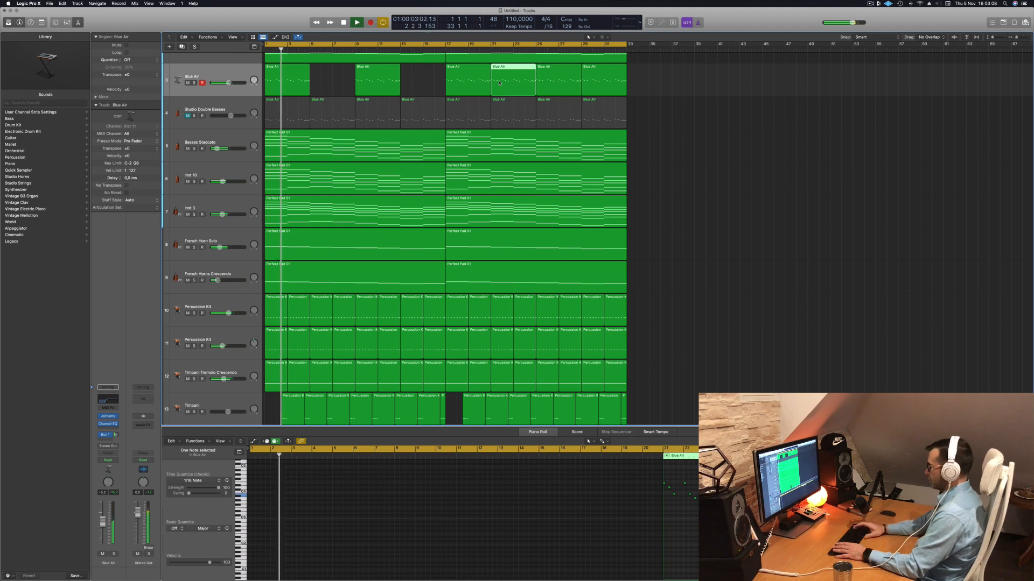
pyautogui.press('Delete')
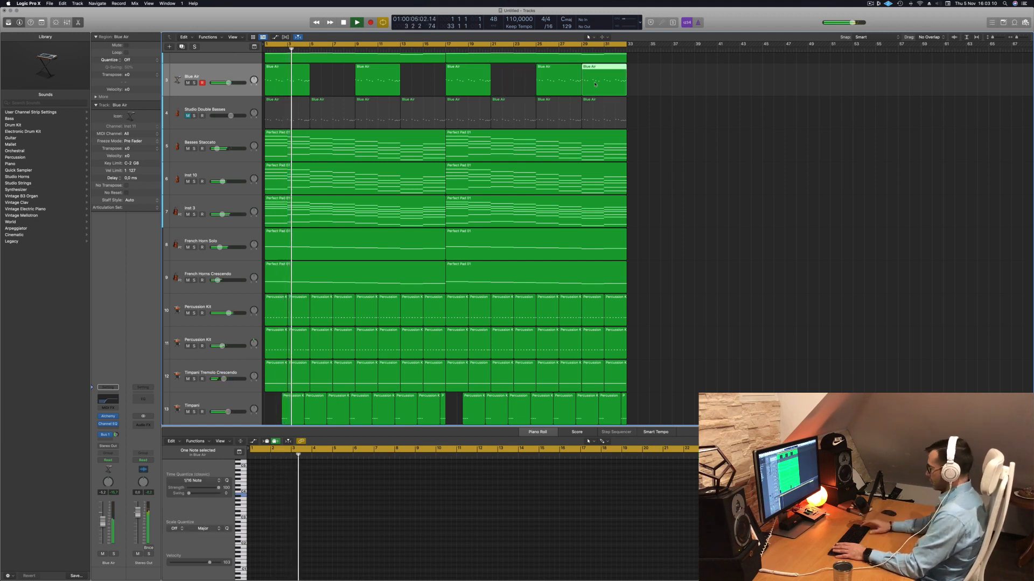
pyautogui.click(595, 83)
pyautogui.press('Delete')
# - Delete all regions on the muted Studio Double Basses track
pyautogui.click(288, 114)
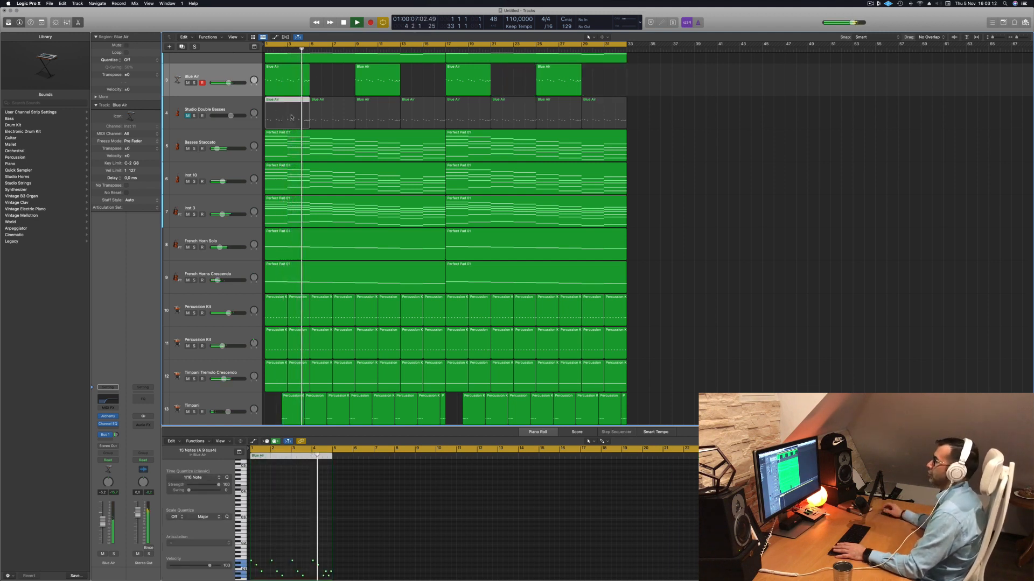
pyautogui.press('Delete')
pyautogui.moveTo(674, 116); pyautogui.dragTo(308, 110)
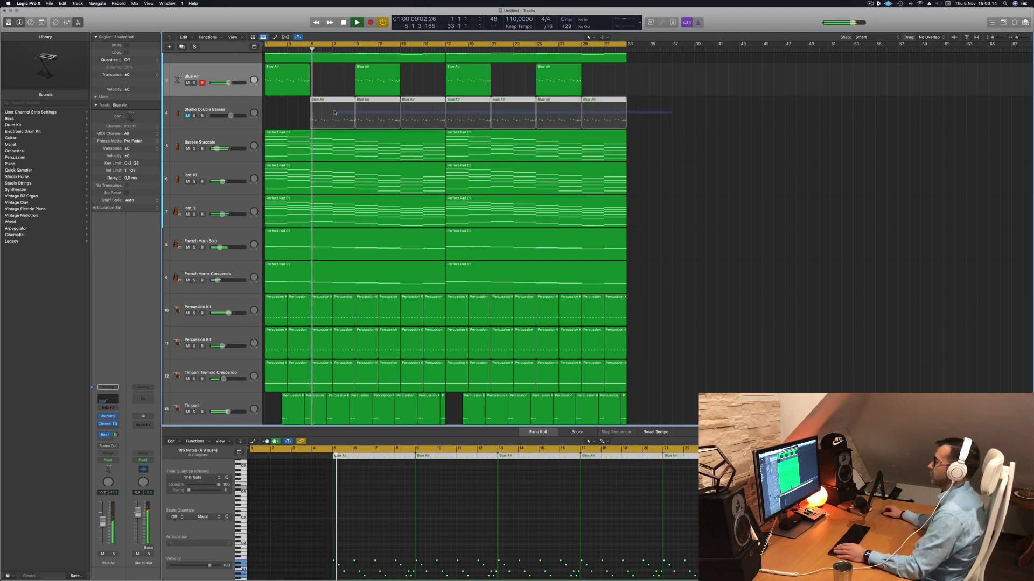
pyautogui.press('Delete')
# - Restart playback and duplicate the Blue Air track with its settings as a new empty track below
pyautogui.click(195, 71)
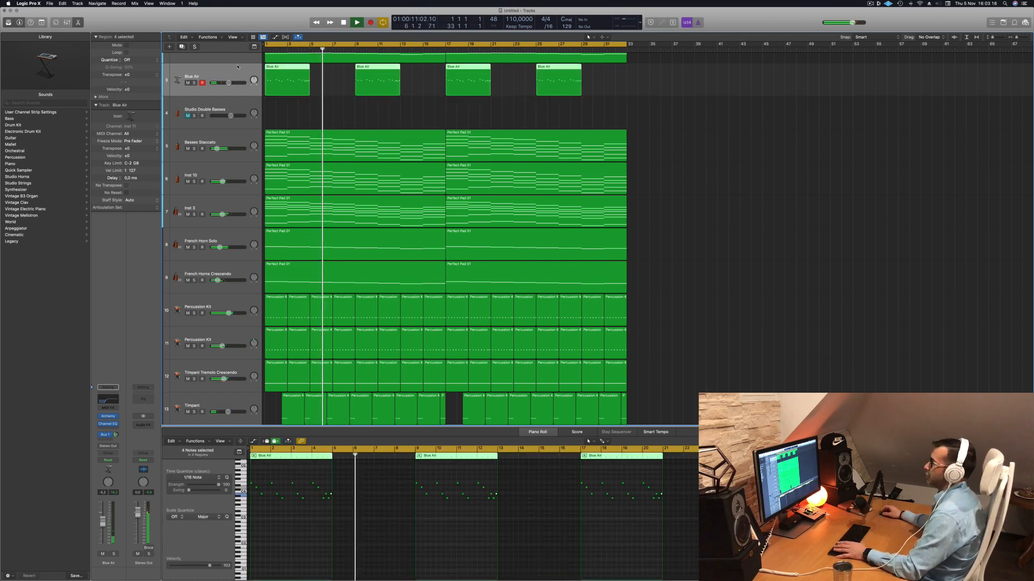
pyautogui.press('Return')
pyautogui.press('super+d')
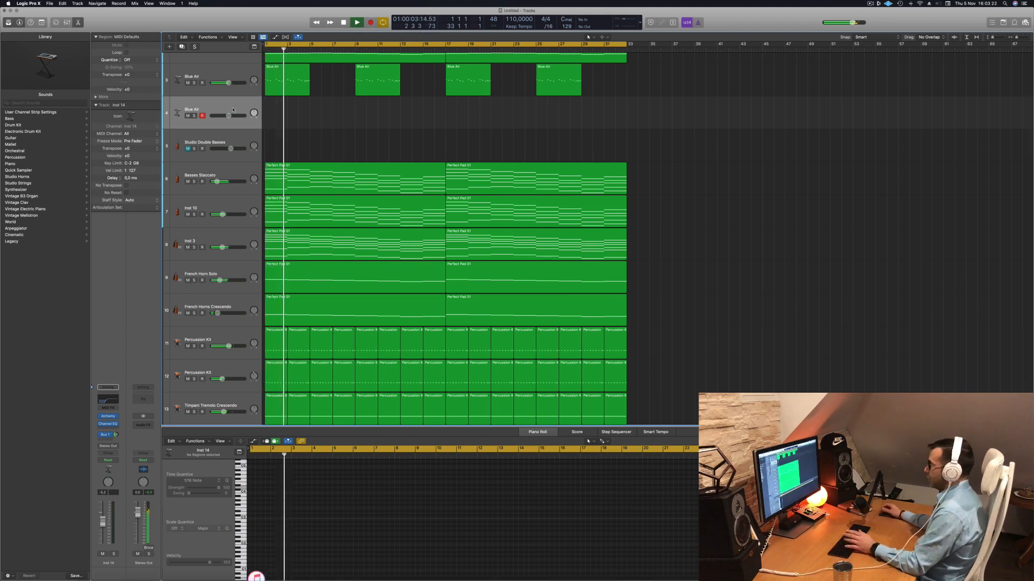
# - Bring up Musical Typing, raise its octave and try out melody notes on the duplicated Blue Air track, then show its Alchemy window
pyautogui.press('super+k')
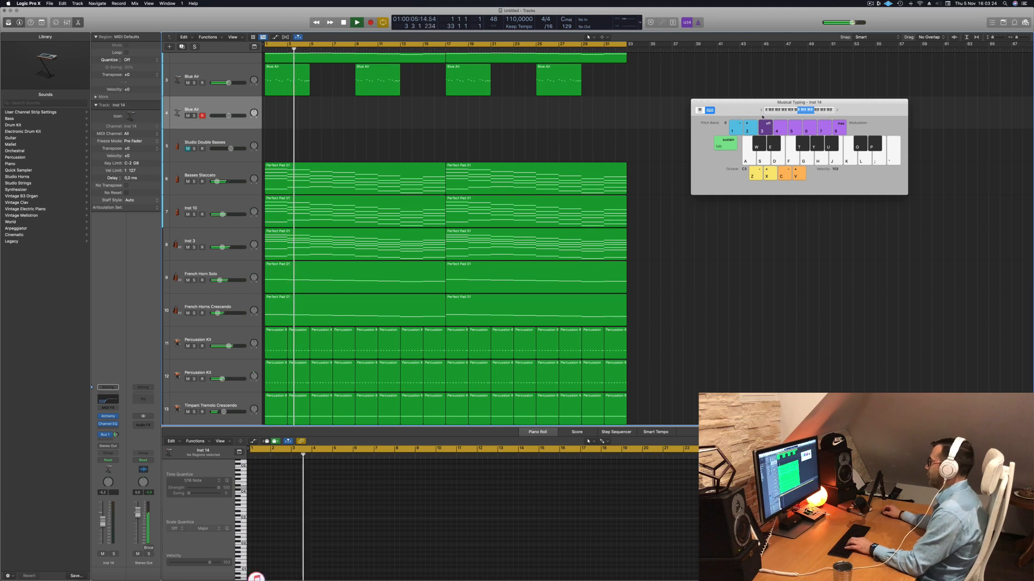
pyautogui.press('h')
pyautogui.press('j')
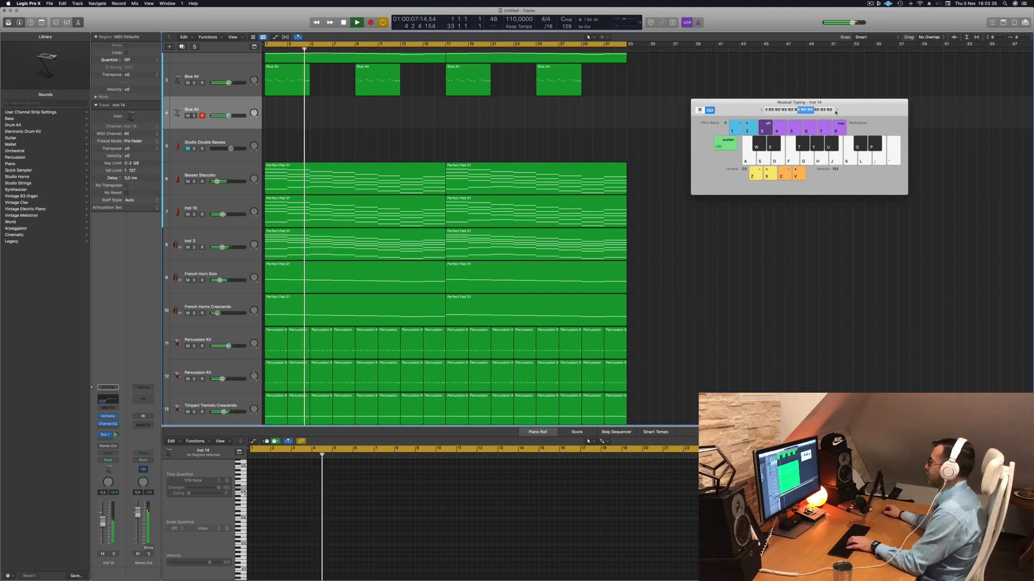
pyautogui.click(837, 110)
pyautogui.press('k')
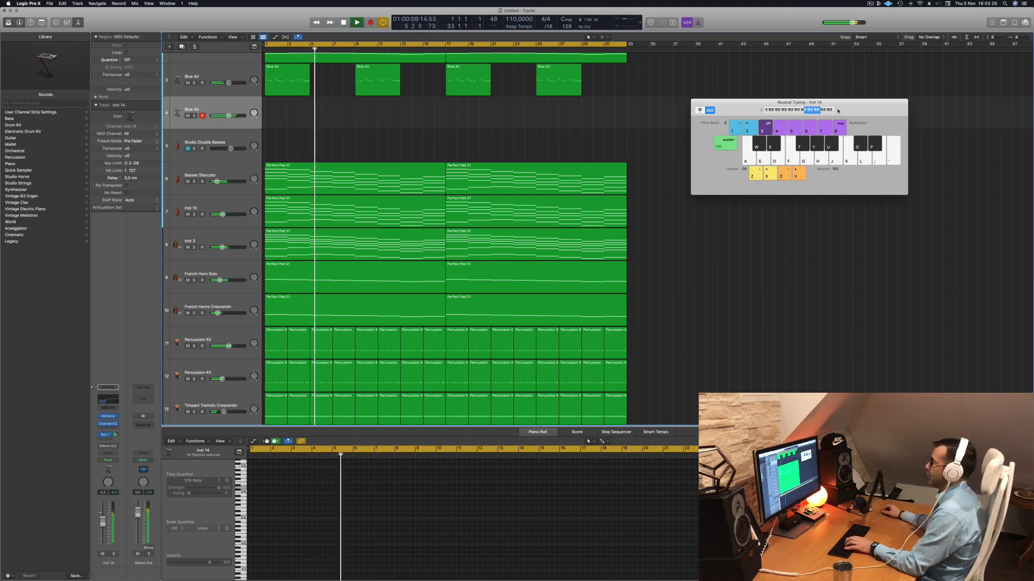
pyautogui.press('d')
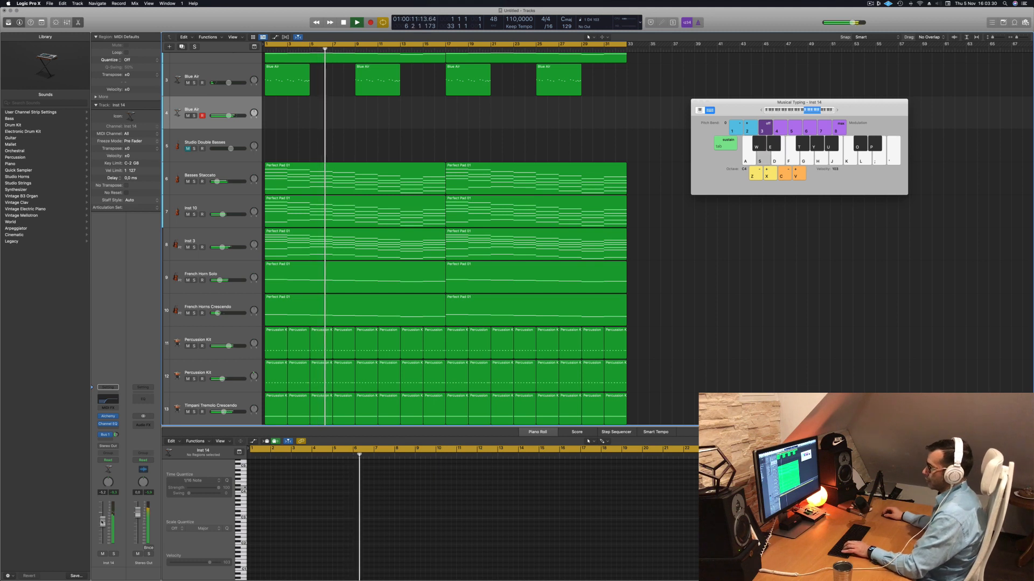
pyautogui.press('s')
pyautogui.press('d')
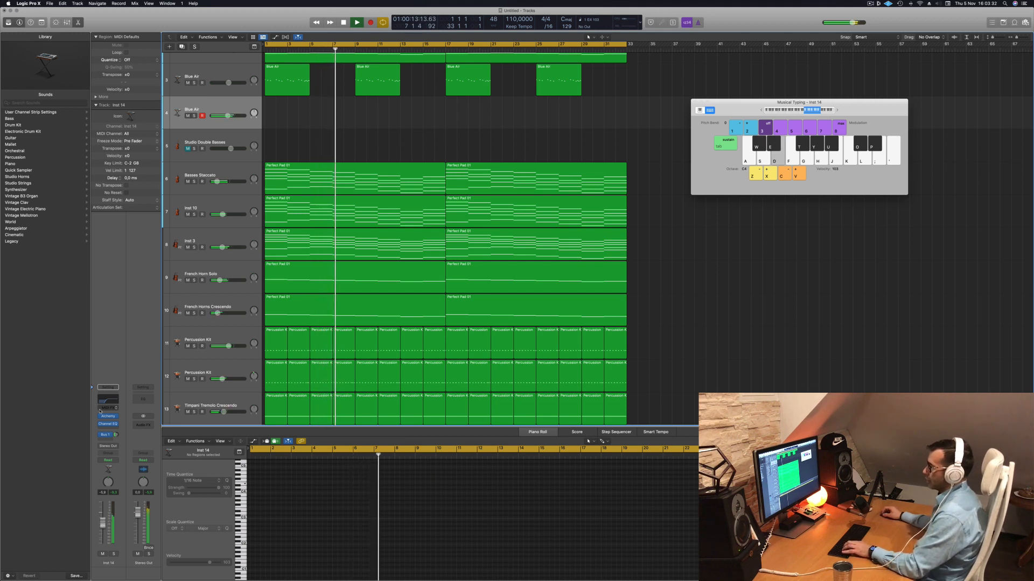
pyautogui.press('s')
pyautogui.press('a')
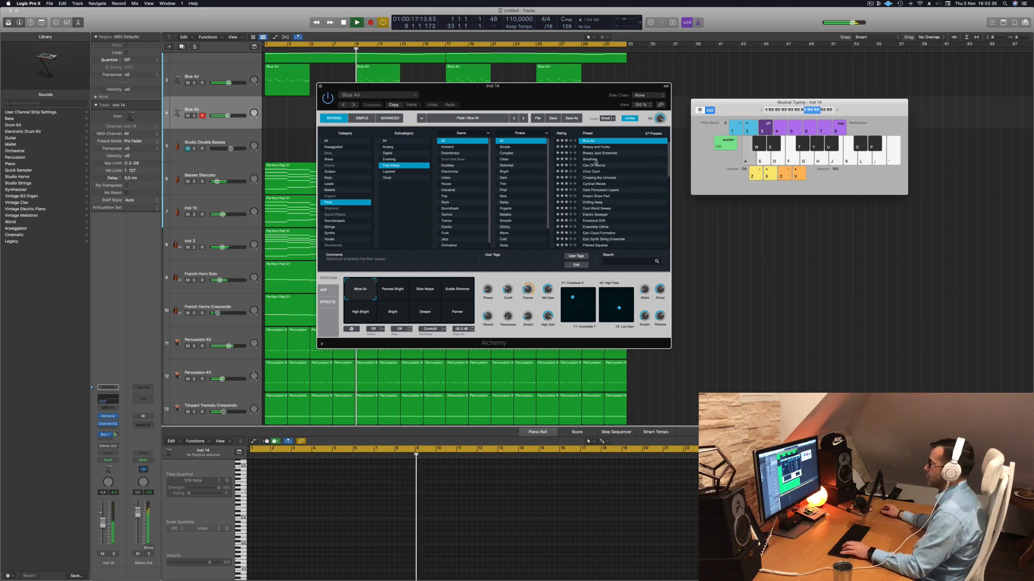
# - Audition the Alchemy presets Breathing and Can Of Worms on the duplicated track, then load and play Crossing the Universe
pyautogui.click(592, 160)
pyautogui.press('d')
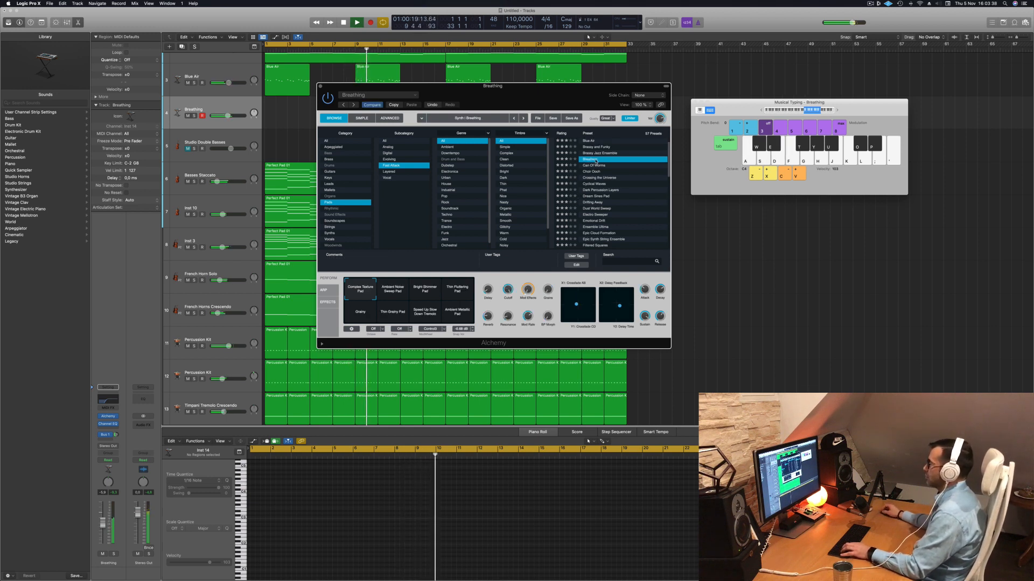
pyautogui.click(594, 166)
pyautogui.press('s')
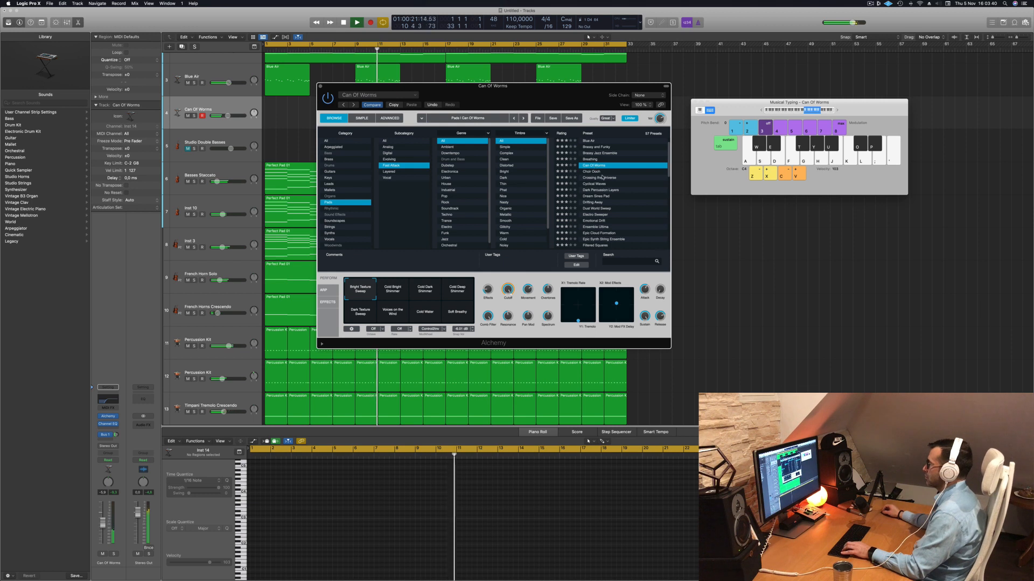
pyautogui.click(601, 178)
pyautogui.press('f')
pyautogui.press('s')
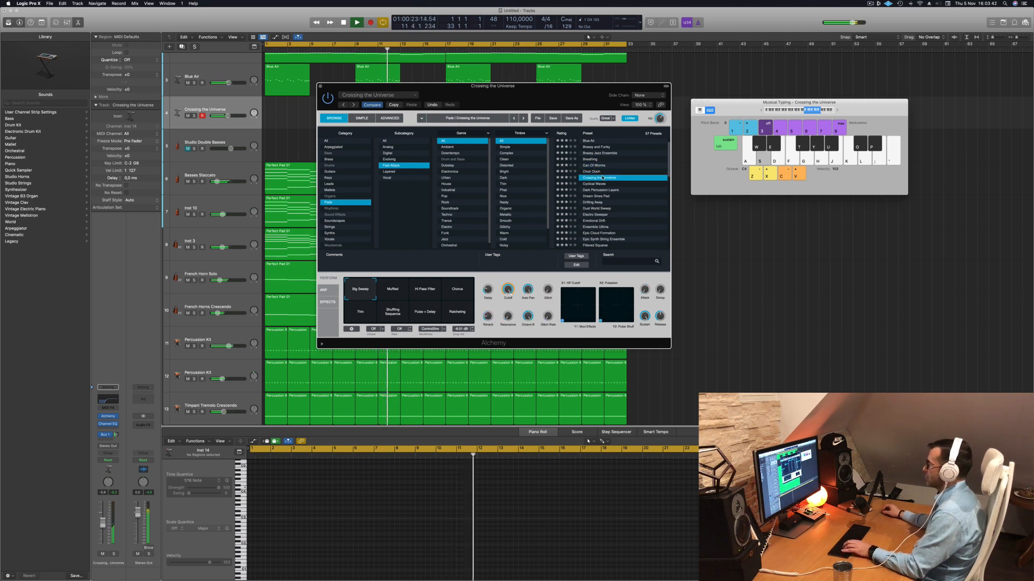
# - Lower the Musical Typing octave range and play the Crossing the Universe preset in the lower register
pyautogui.click(793, 111)
pyautogui.press('s')
pyautogui.click(799, 110)
pyautogui.press('s')
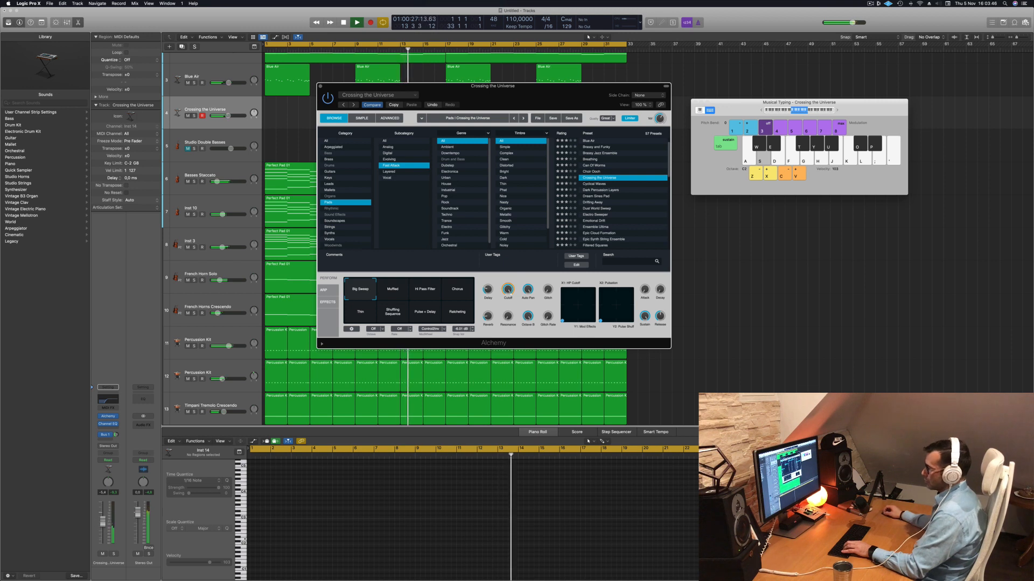
# - Adjust the Crossing the Universe track's volume, play notes with its Muffled variation, and briefly solo the track
pyautogui.click(105, 512)
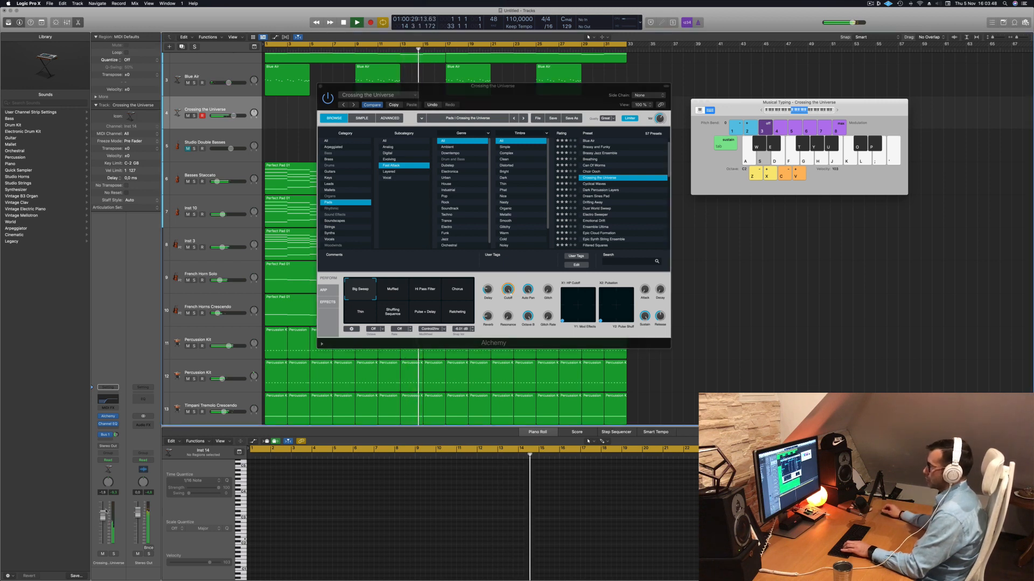
pyautogui.press('f')
pyautogui.press('a')
pyautogui.press('s')
pyautogui.click(393, 291)
pyautogui.press('s')
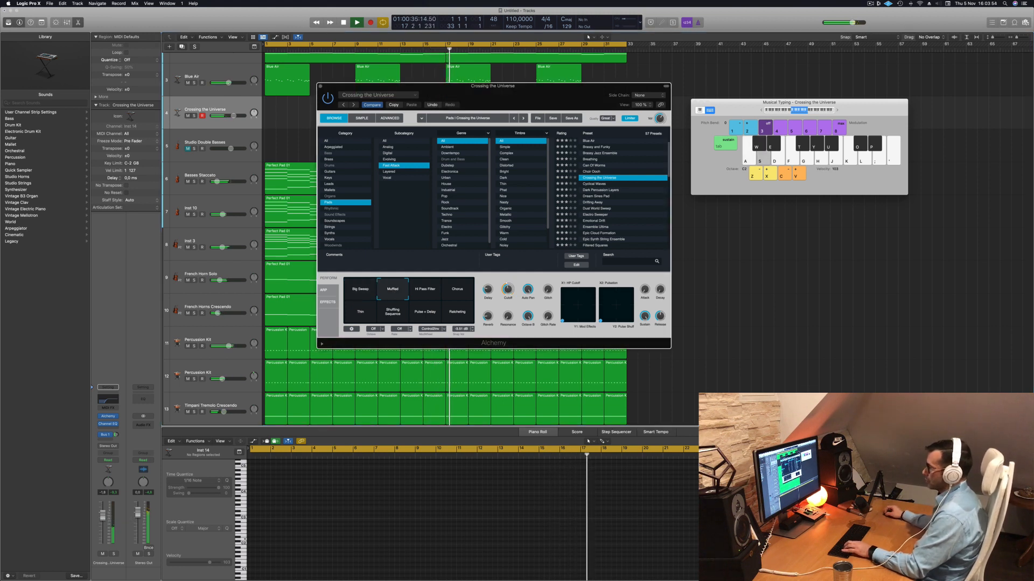
pyautogui.press('d')
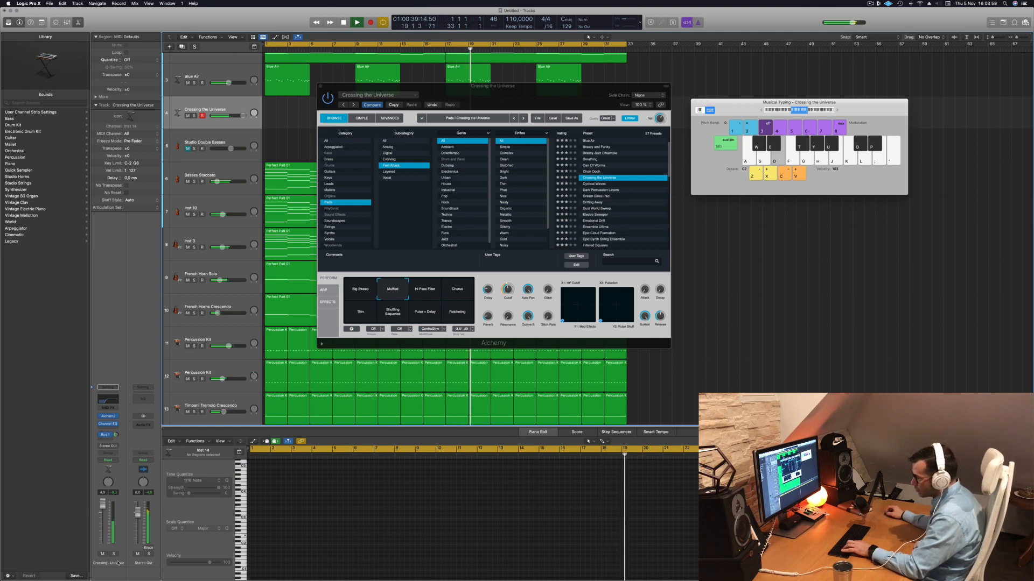
pyautogui.click(113, 554)
pyautogui.click(114, 554)
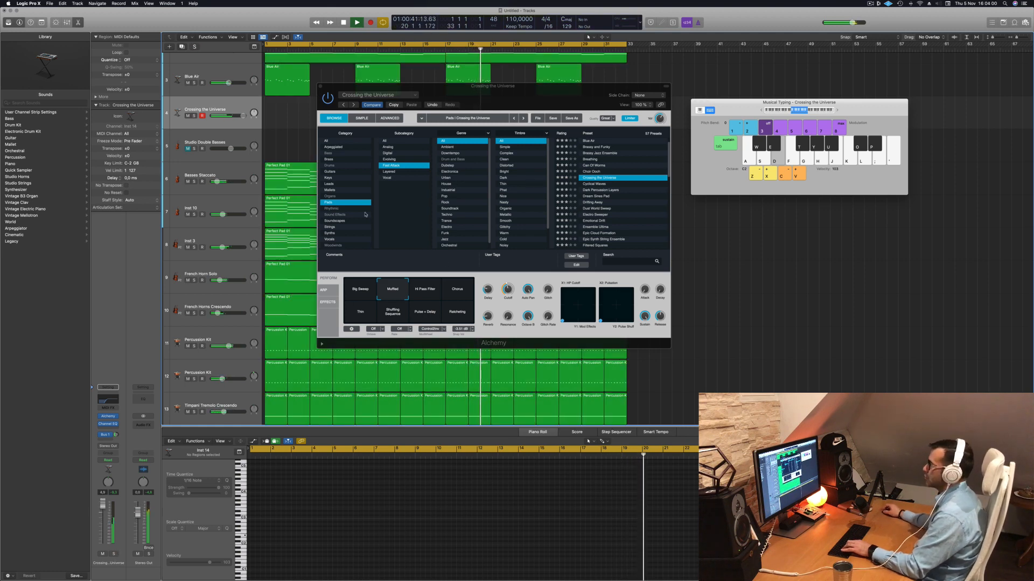
# - Move the Alchemy window off the regions and audition Crossing the Universe's Hi Pass Filter, Chorus and Thin variations
pyautogui.moveTo(537, 97); pyautogui.dragTo(770, 163)
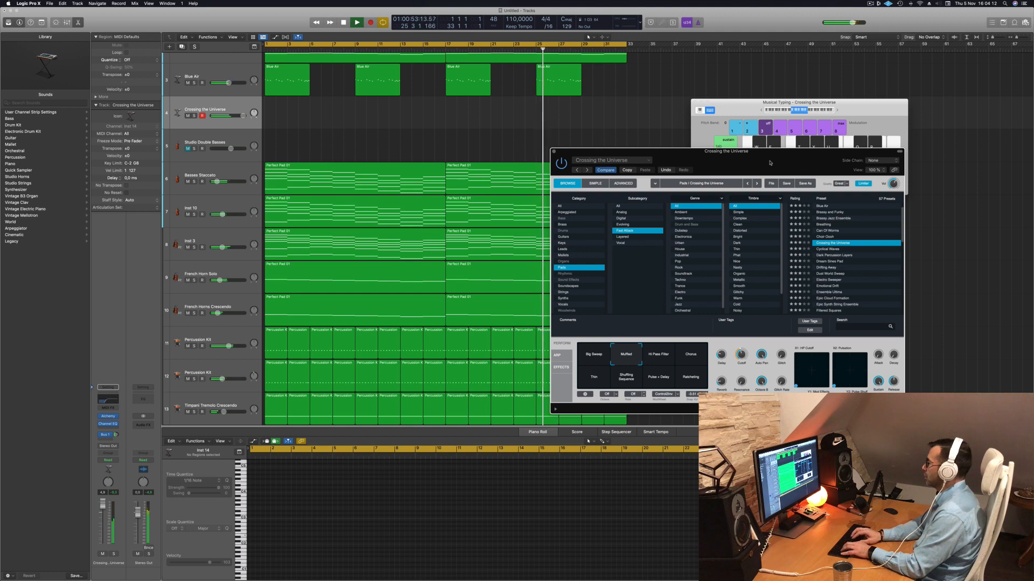
pyautogui.click(656, 362)
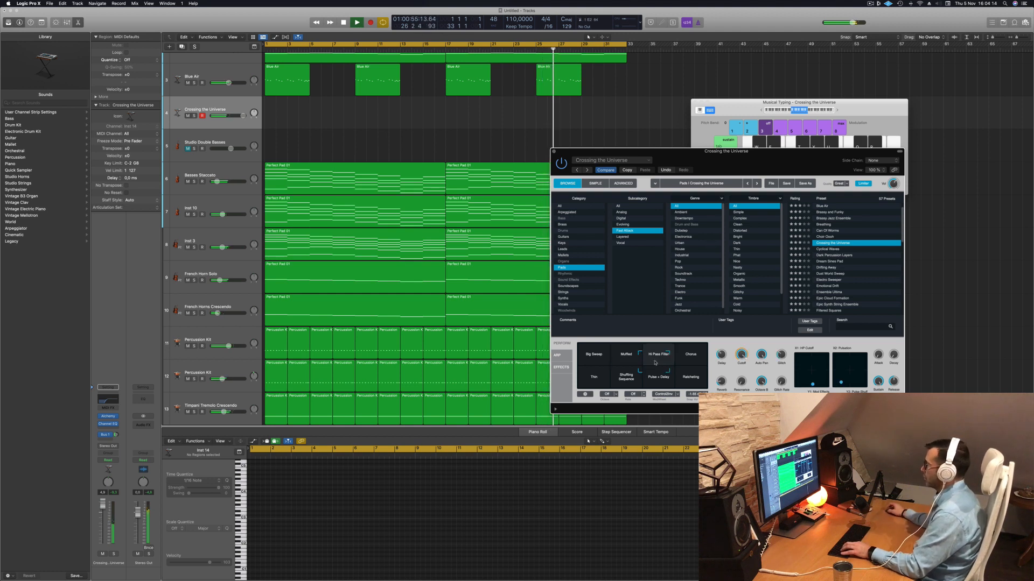
pyautogui.click(694, 356)
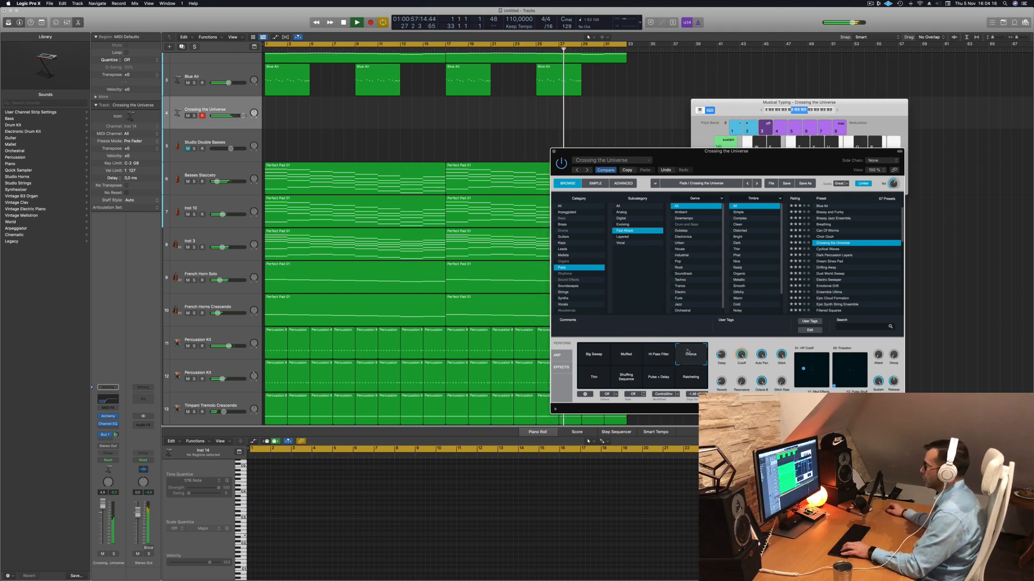
pyautogui.click(587, 378)
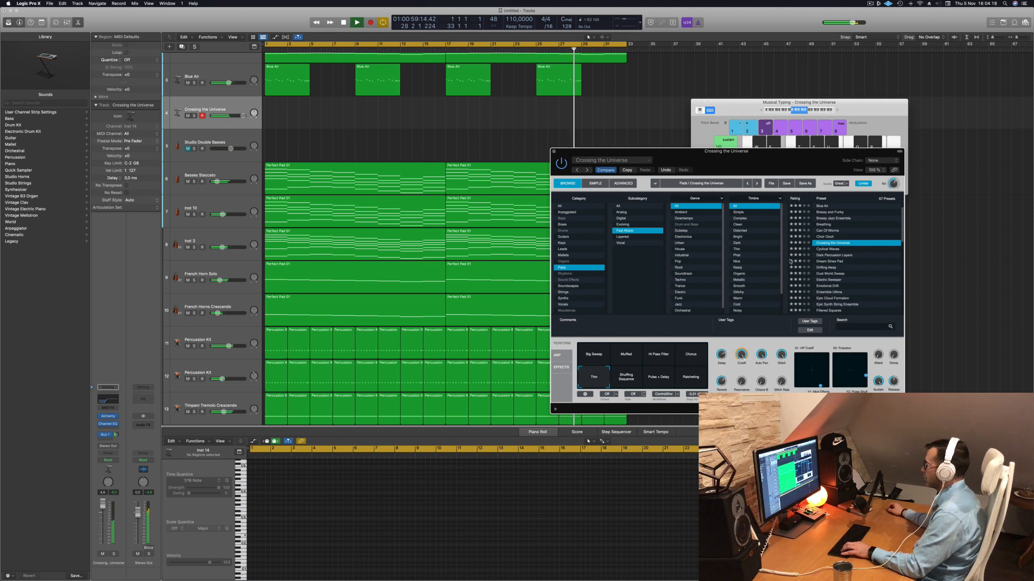
# - Audition the Alchemy presets Cyclical Waves, Dark Percussion Layers, Dream Sines Pad and Drifting Away on the duplicated track
pyautogui.click(829, 249)
pyautogui.moveTo(658, 154); pyautogui.dragTo(502, 157)
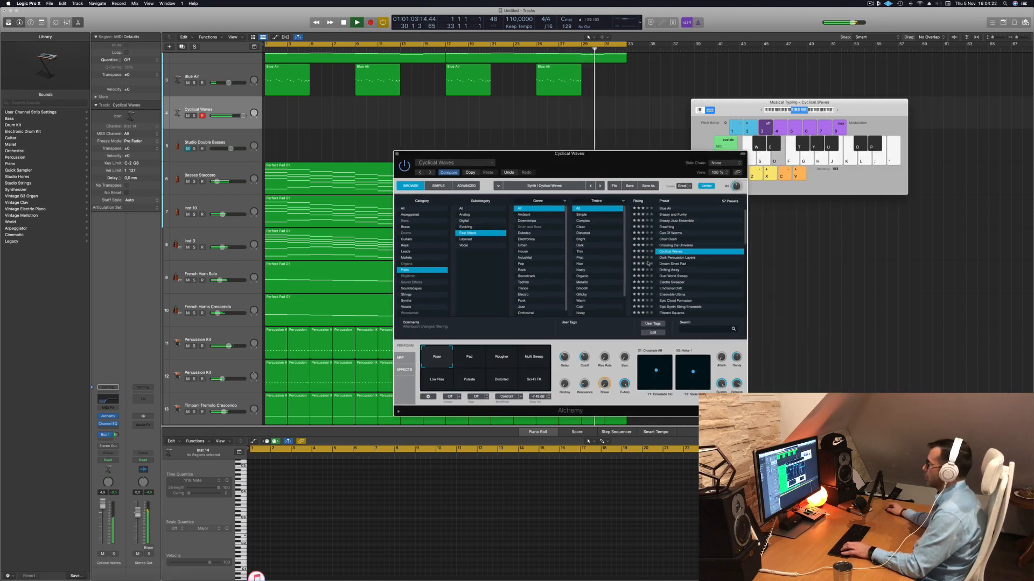
pyautogui.click(680, 258)
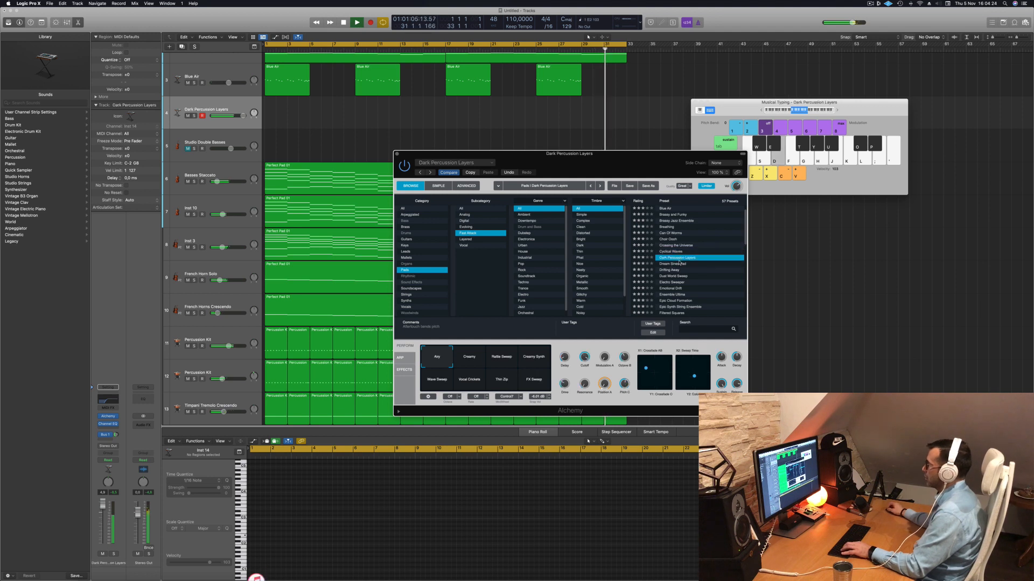
pyautogui.click(675, 264)
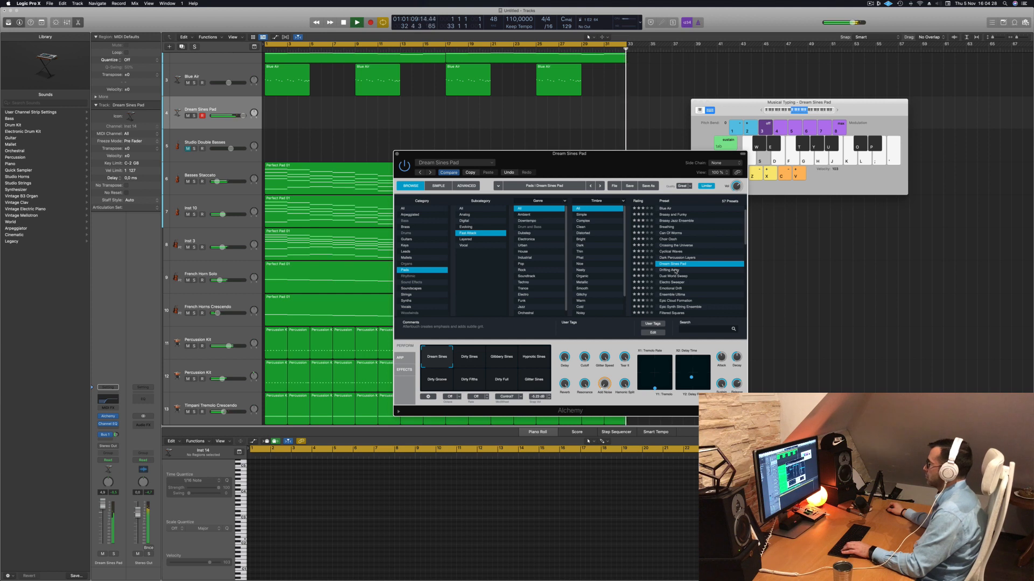
pyautogui.click(674, 270)
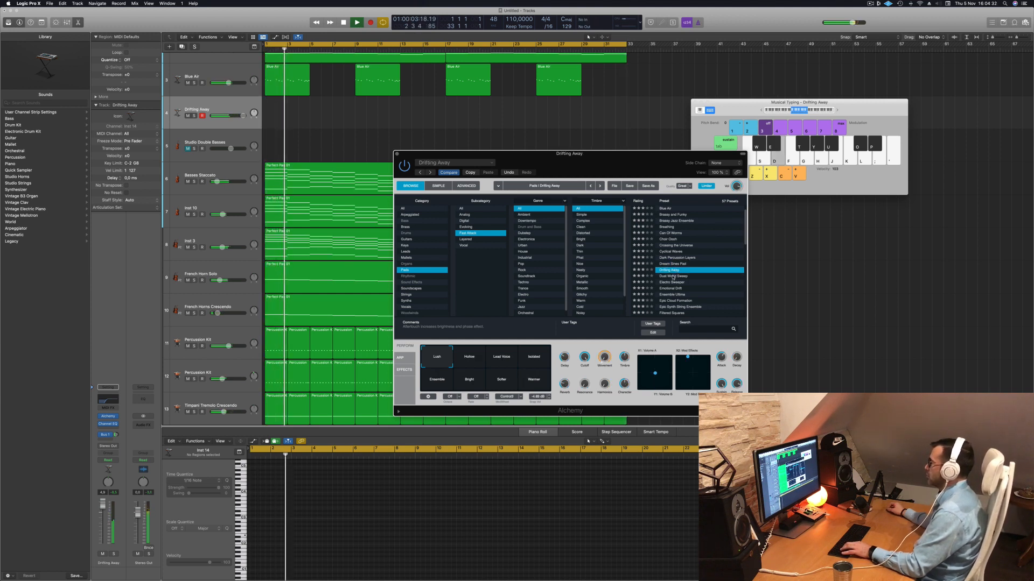
# - Load Dust World Sweep, adjust Alchemy's output volume, and audition its Gated, String Ensemble, High Pitched, Filter Sequence, Detuned and Rhythmic variations
pyautogui.click(673, 276)
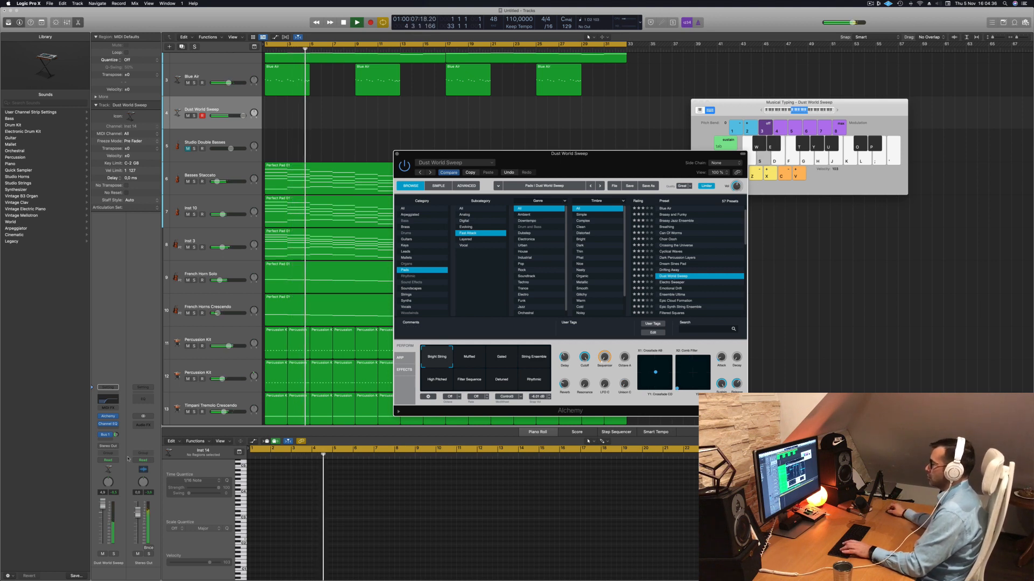
pyautogui.moveTo(739, 186)
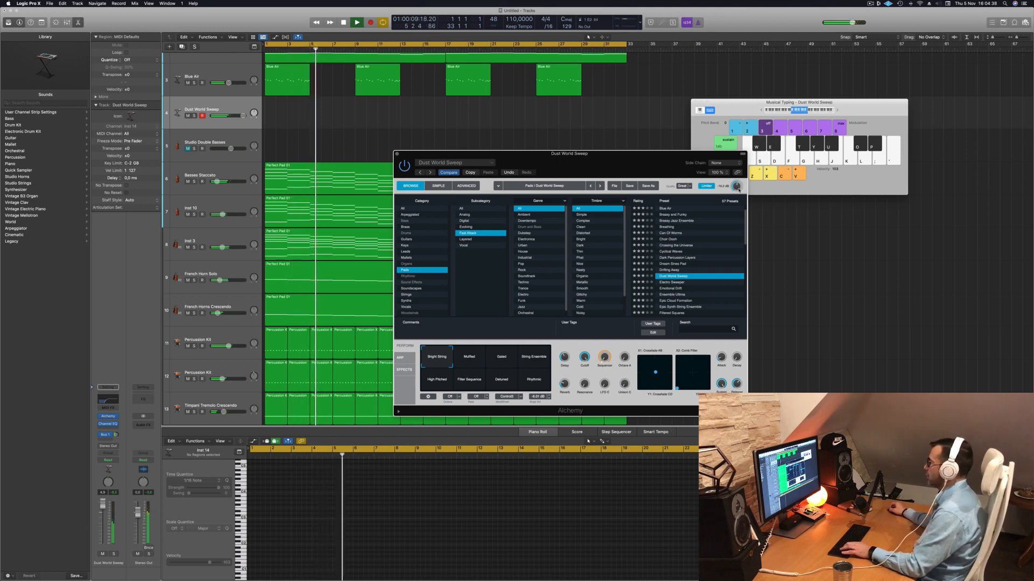
pyautogui.moveTo(739, 187); pyautogui.dragTo(739, 186)
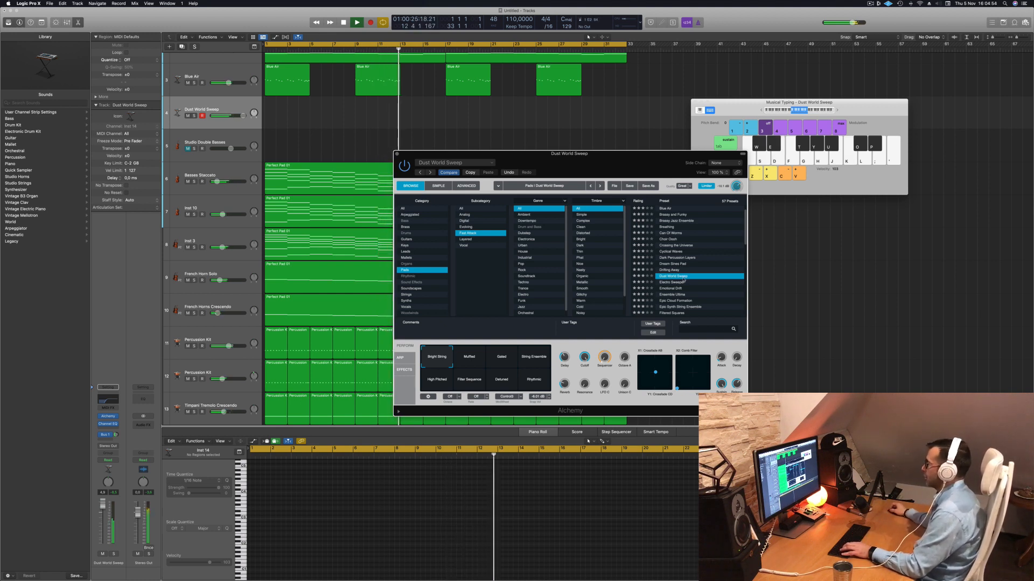
pyautogui.click(504, 359)
pyautogui.click(537, 361)
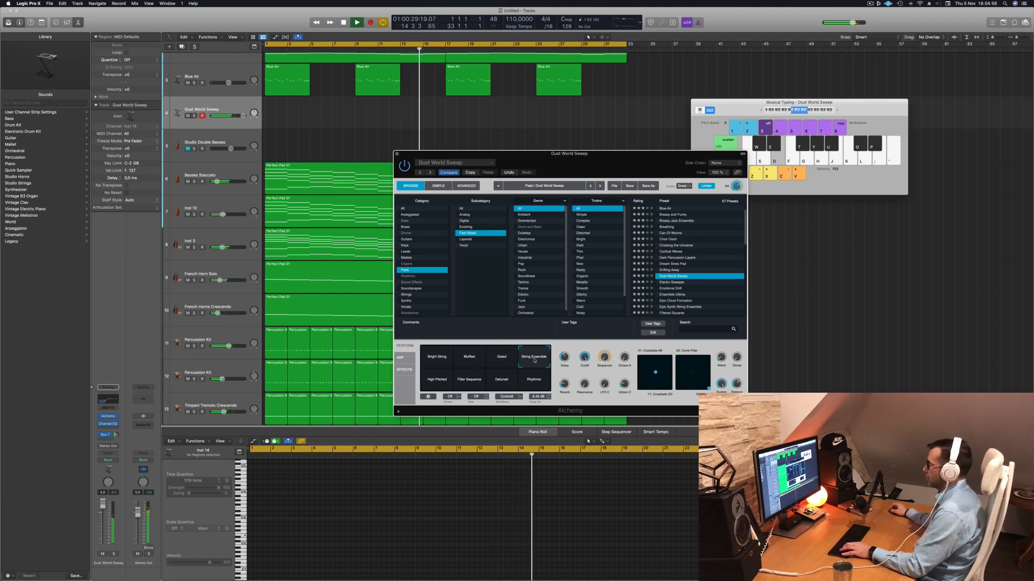
pyautogui.click(438, 382)
pyautogui.click(468, 381)
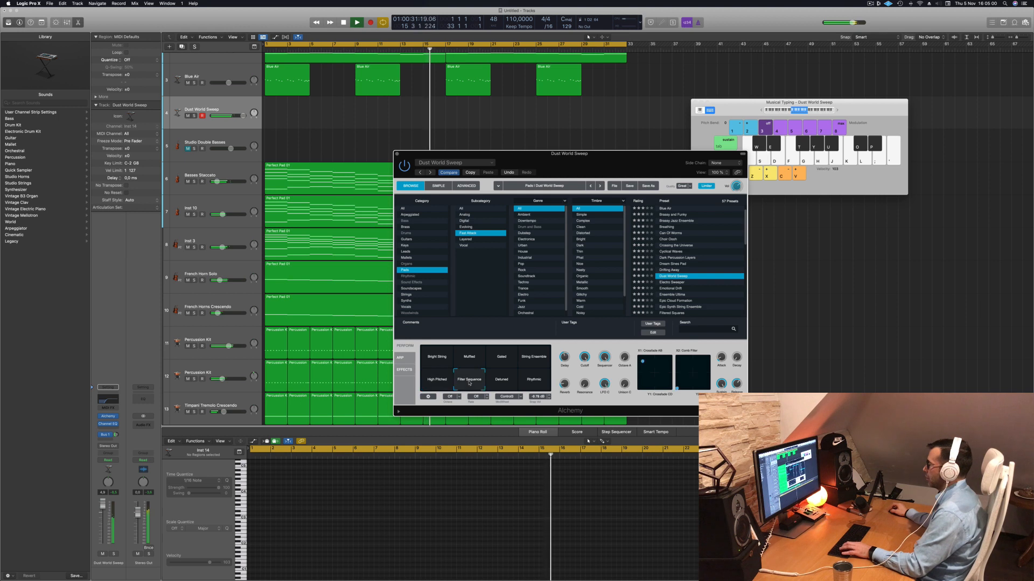
pyautogui.click(501, 381)
pyautogui.click(533, 383)
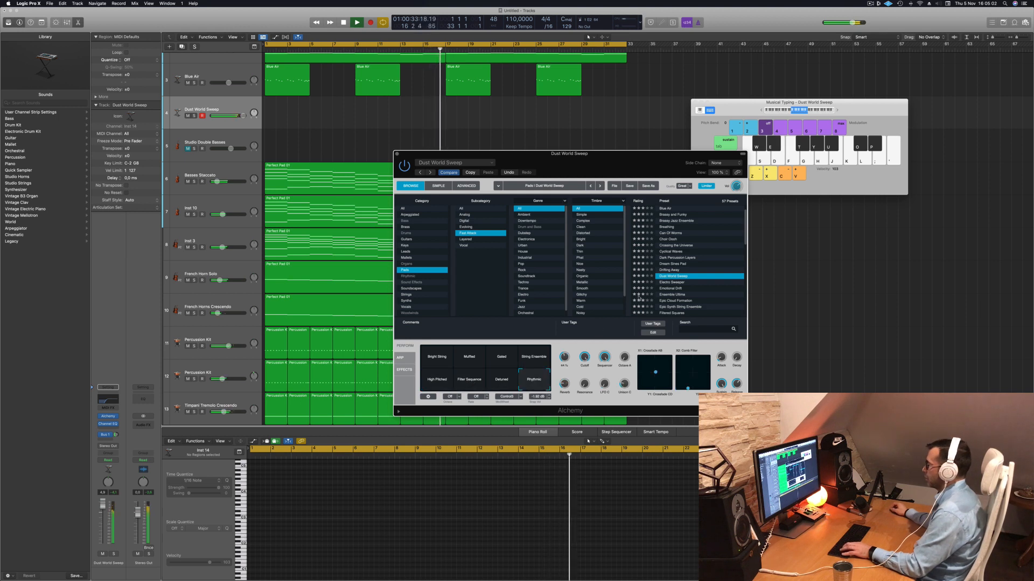
# - Load the Emotional Drift preset, try out melody notes over the playback, and lower the track's volume fader
pyautogui.click(676, 289)
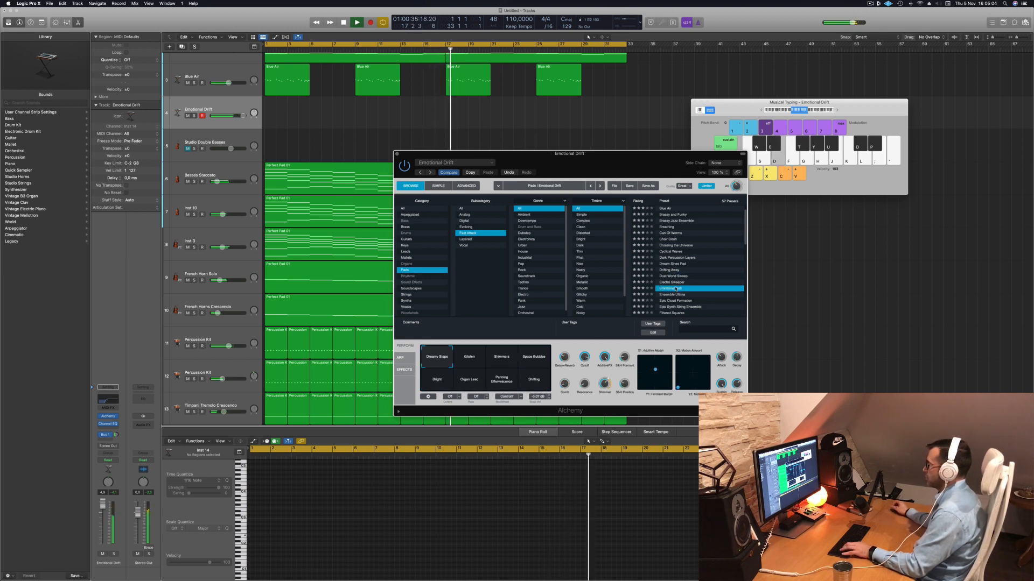
pyautogui.press('s')
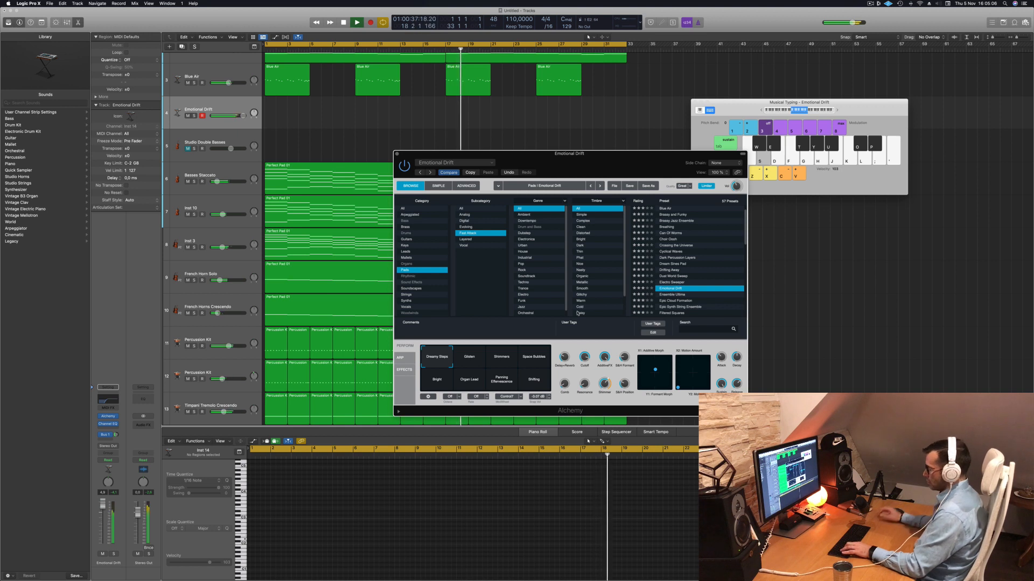
pyautogui.press('k')
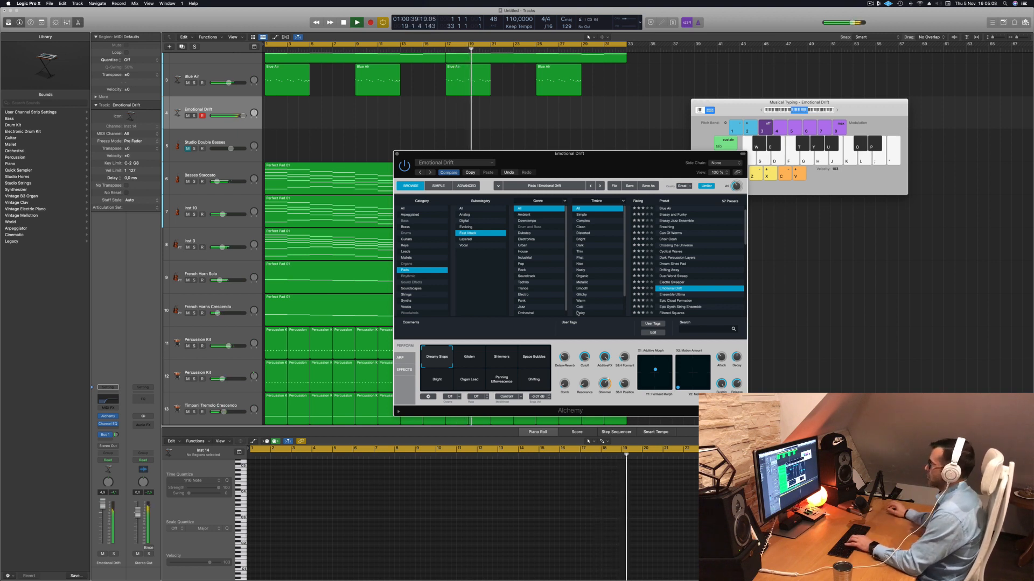
pyautogui.press('j')
pyautogui.moveTo(102, 504); pyautogui.dragTo(104, 527)
pyautogui.press('k')
pyautogui.press("'")
pyautogui.press(';')
pyautogui.press('l')
pyautogui.press('k')
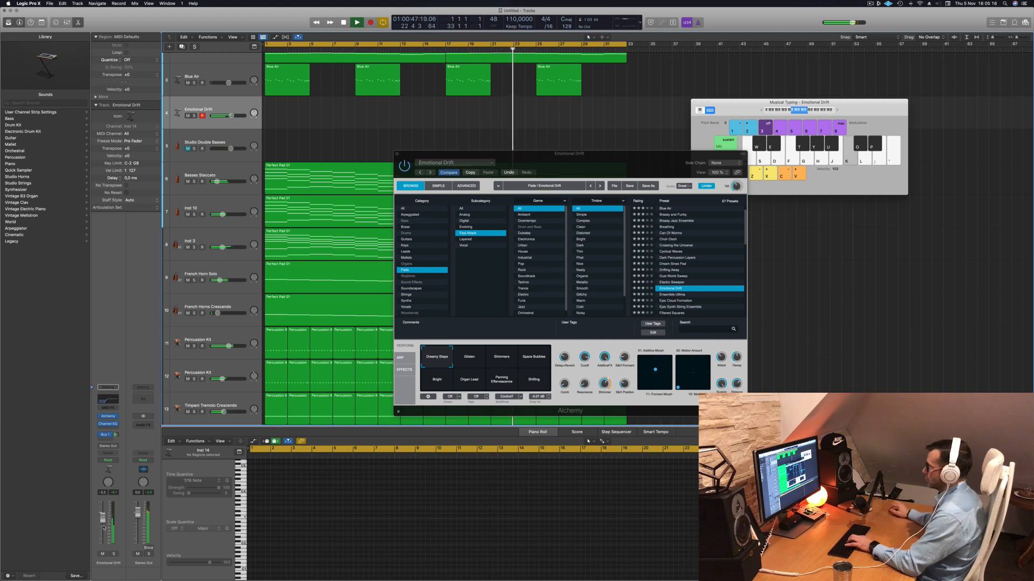
# - Audition Emotional Drift's Shimmers, Space Bubbles, Bright and Organ Lead variations
pyautogui.click(506, 362)
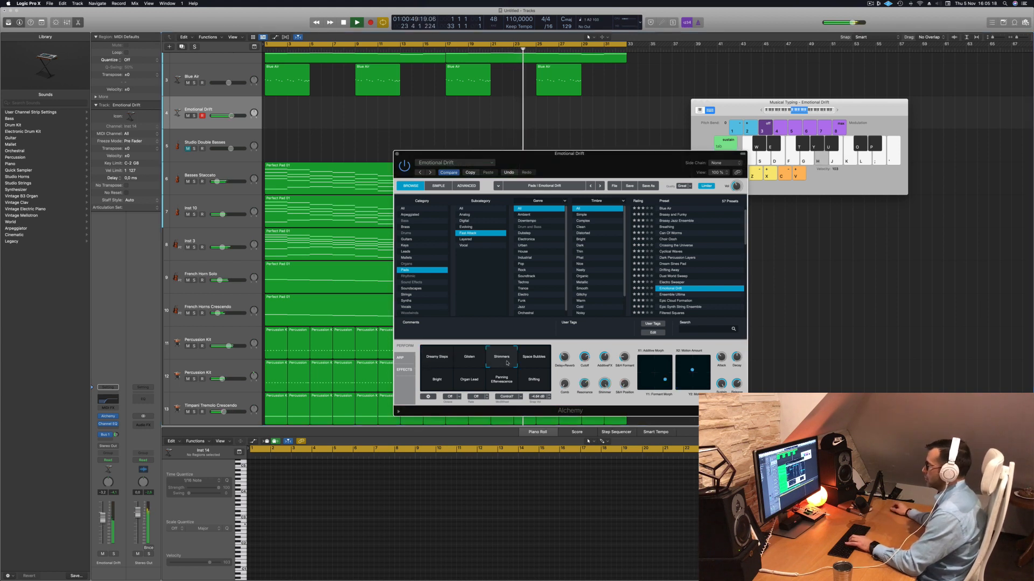
pyautogui.click(536, 361)
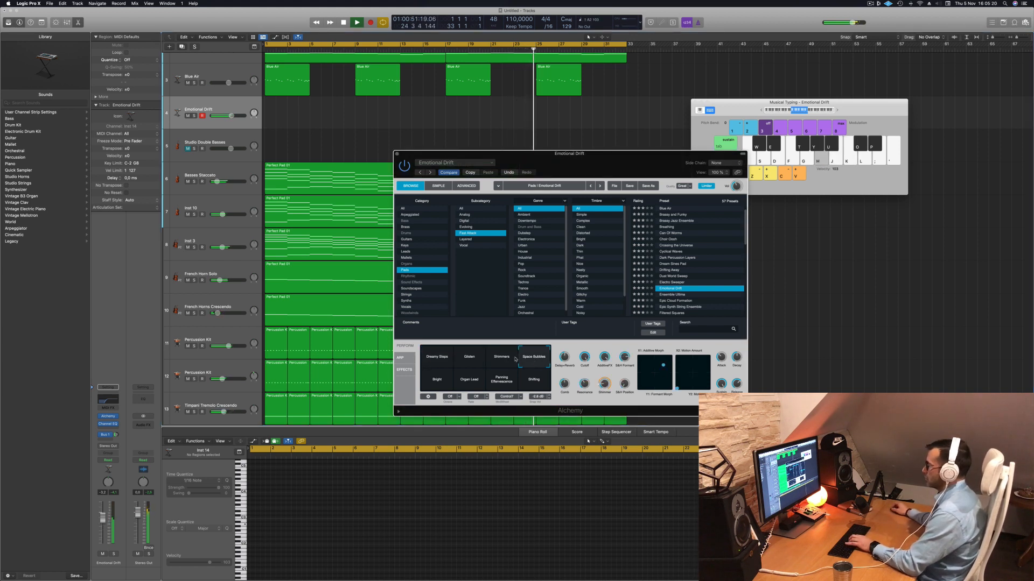
pyautogui.click(437, 380)
pyautogui.click(476, 381)
# - Audition the Ensemble Ultima preset, then load Epic Cloud Formation and play it in the mix and briefly soloed
pyautogui.scroll(-3, 697, 284)
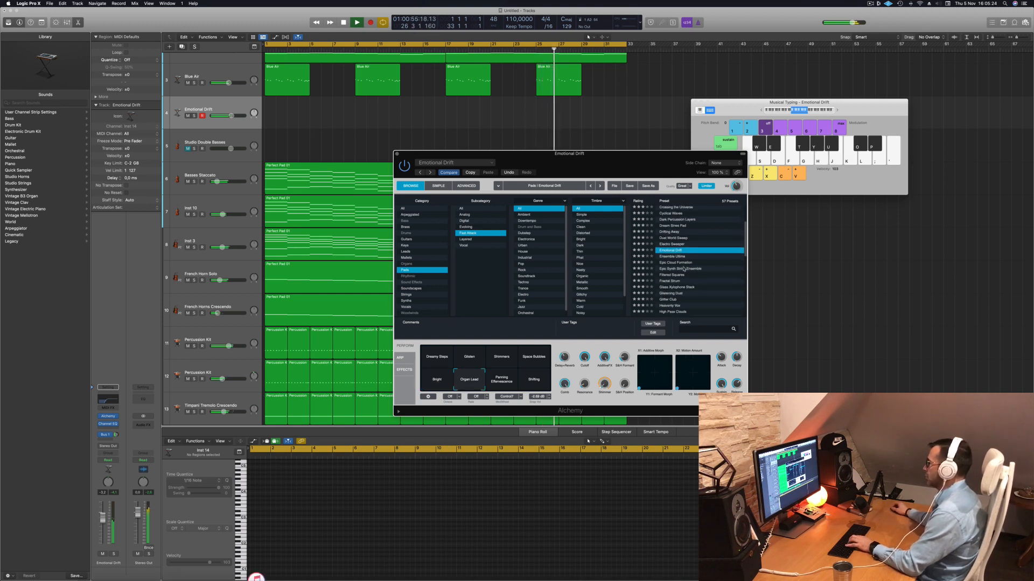
pyautogui.click(674, 256)
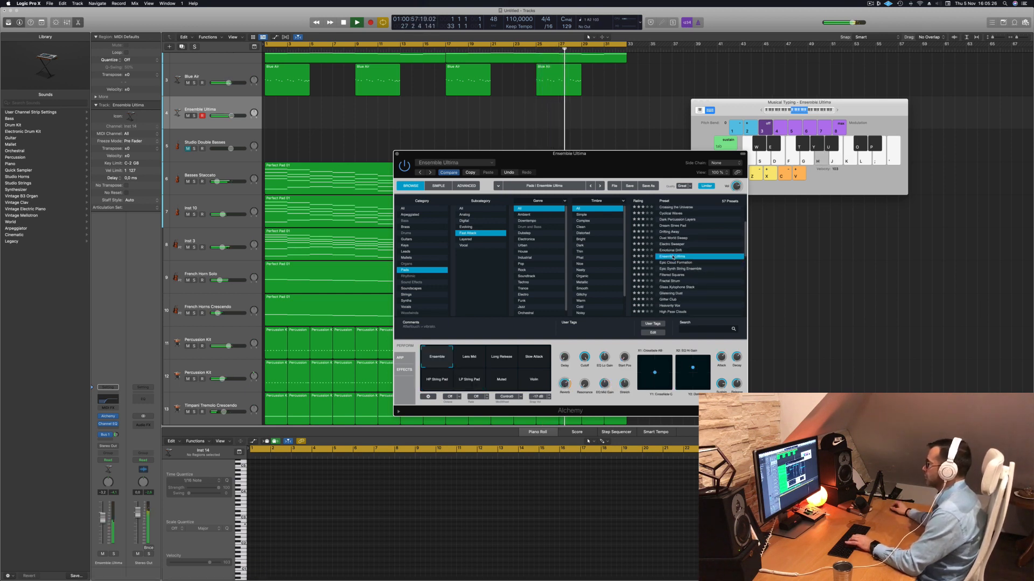
pyautogui.click(676, 263)
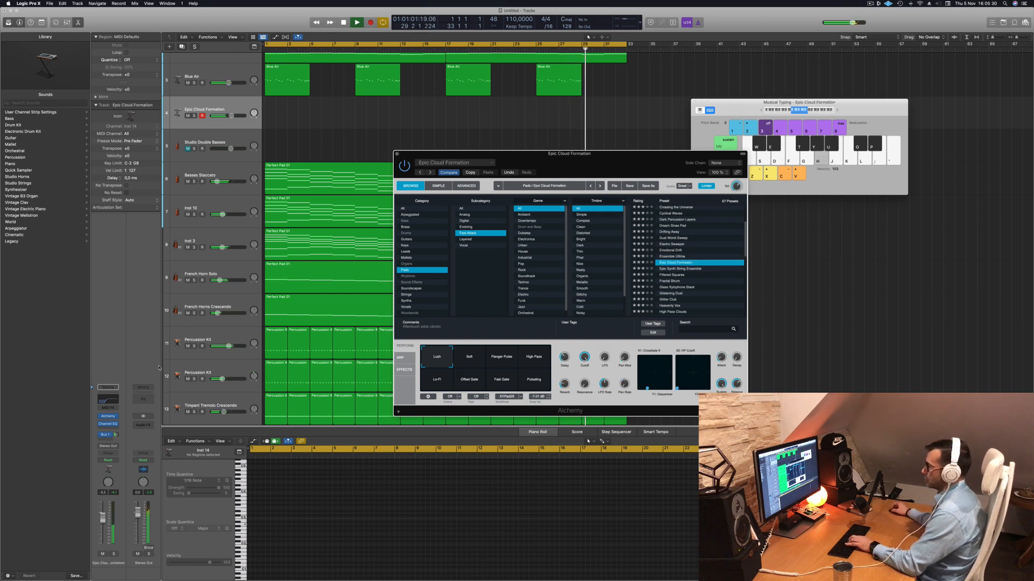
pyautogui.press('j')
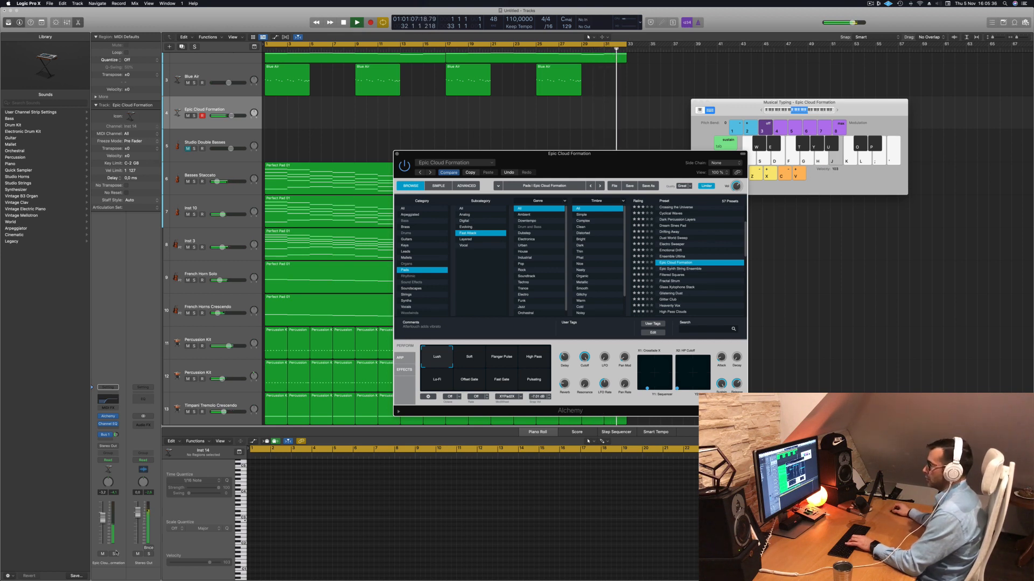
pyautogui.click(115, 554)
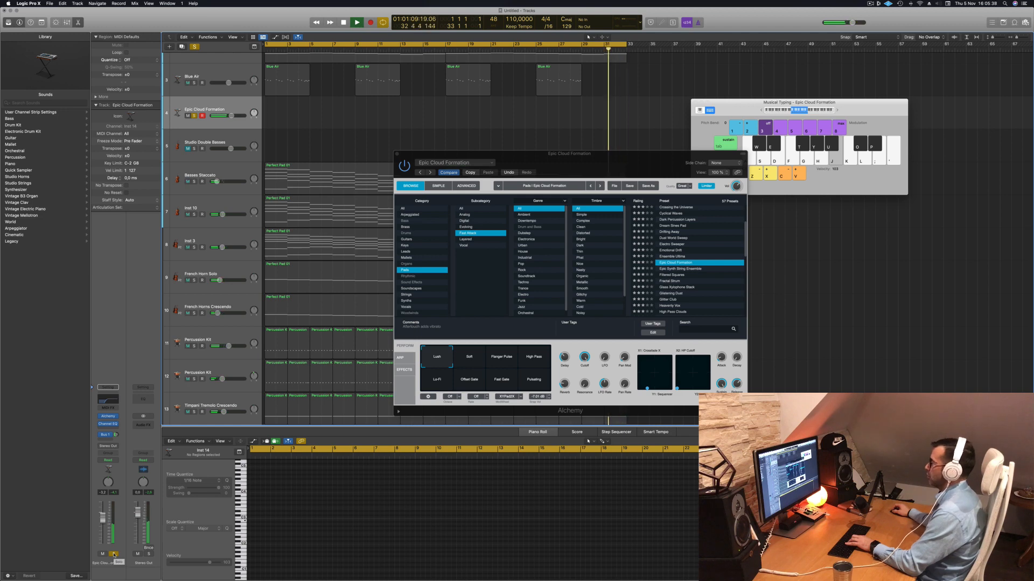
pyautogui.click(114, 554)
# - Move the Alchemy window aside and copy the first Basses Staccato region onto the Epic Cloud Formation track at bar 1
pyautogui.moveTo(587, 156); pyautogui.dragTo(1001, 158)
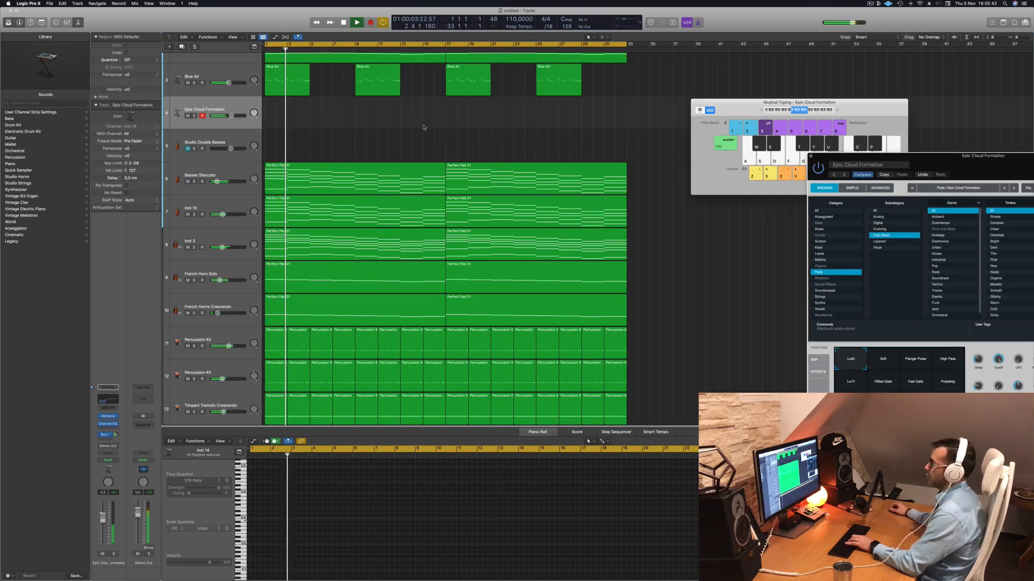
pyautogui.click(338, 166)
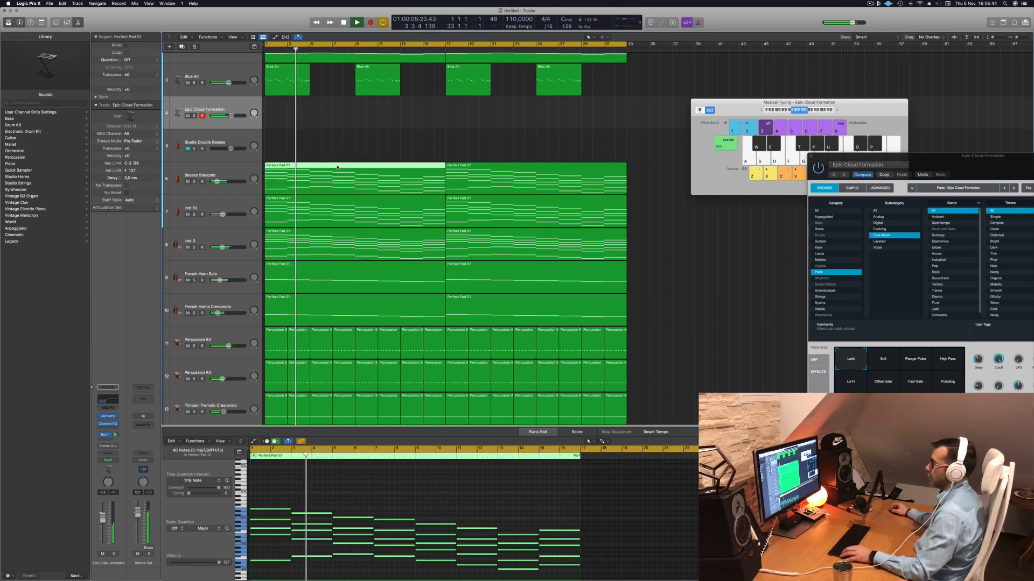
pyautogui.moveTo(338, 166); pyautogui.dragTo(338, 101)
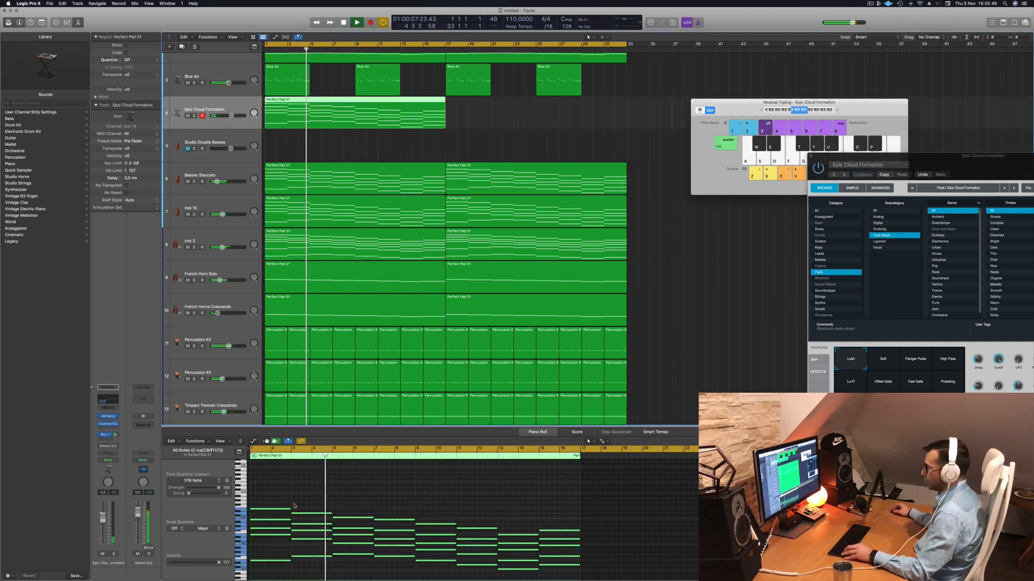
# - Delete the lower notes from the copied Epic Cloud Formation region, leaving two notes per chord
pyautogui.scroll(-2, 295, 506)
pyautogui.moveTo(269, 548); pyautogui.dragTo(513, 503)
pyautogui.press('Delete')
pyautogui.press('Delete')
pyautogui.moveTo(432, 511); pyautogui.dragTo(334, 489)
pyautogui.press('Delete')
pyautogui.press('Delete')
pyautogui.press('Delete')
pyautogui.press('Delete')
pyautogui.press('Delete')
pyautogui.scroll(2, 263, 494)
pyautogui.moveTo(263, 522); pyautogui.dragTo(269, 493)
pyautogui.press('Delete')
# - Check the thinned Epic Cloud Formation part soloed and in the mix, and copy its region to bar 17
pyautogui.press('space')
pyautogui.press('space')
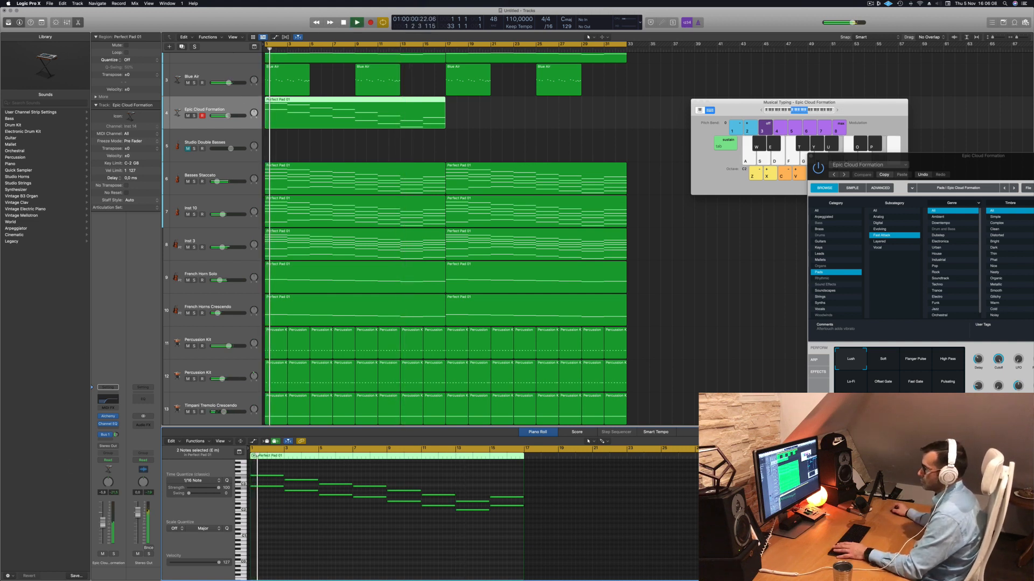
pyautogui.click(113, 554)
pyautogui.click(114, 554)
pyautogui.press('space')
pyautogui.press('space')
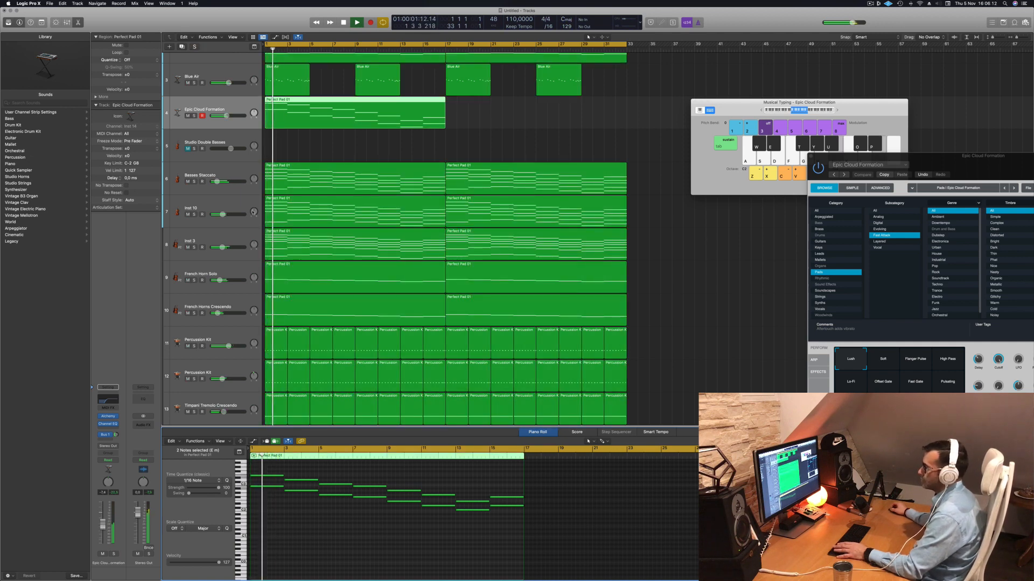
pyautogui.moveTo(347, 102); pyautogui.dragTo(529, 102)
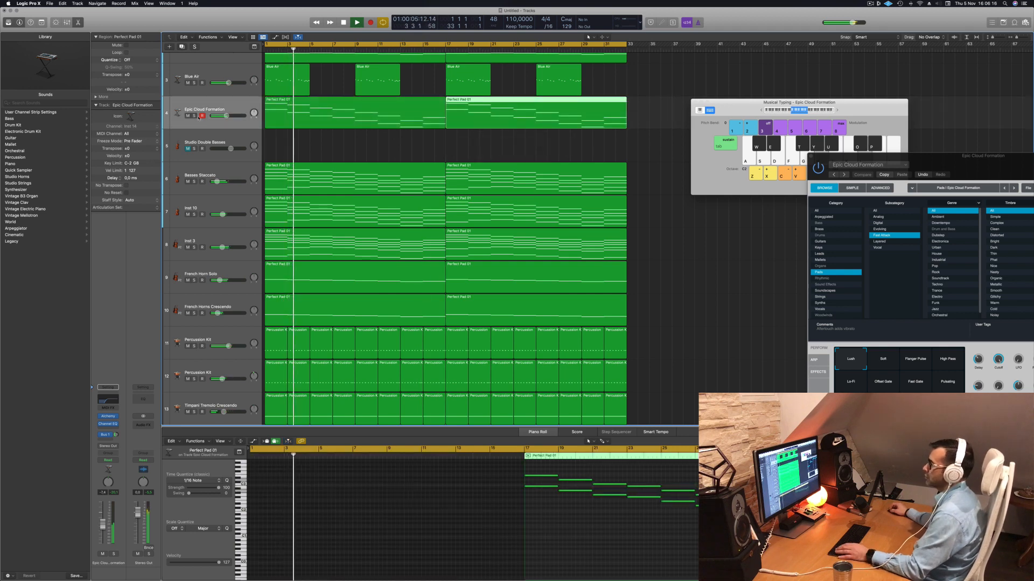
# - Raise the low-cut frequency in Epic Cloud Formation's Channel EQ to about 1030 Hz and replay from the start
pyautogui.press('s')
pyautogui.press('s')
pyautogui.click(233, 107)
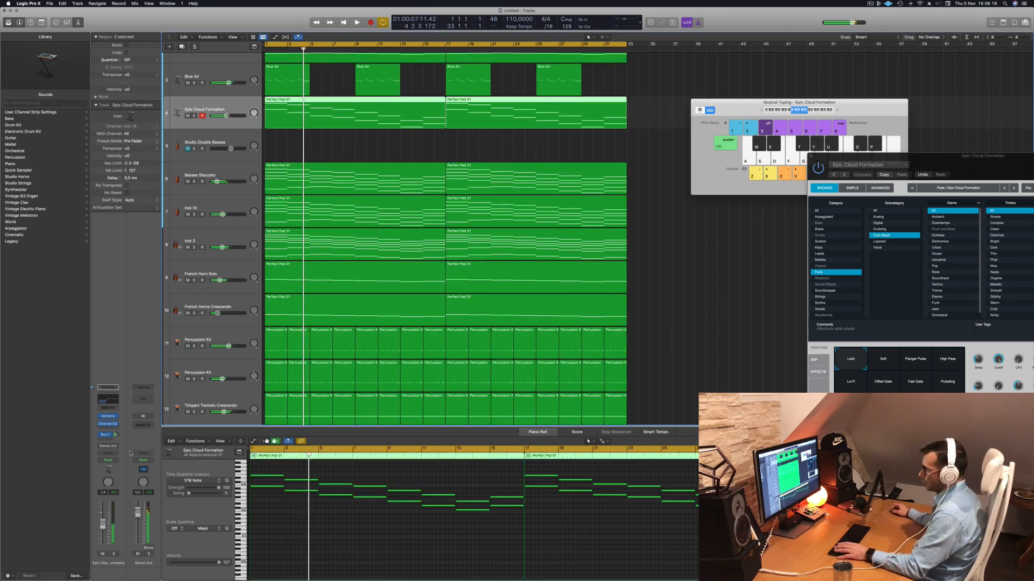
pyautogui.click(106, 402)
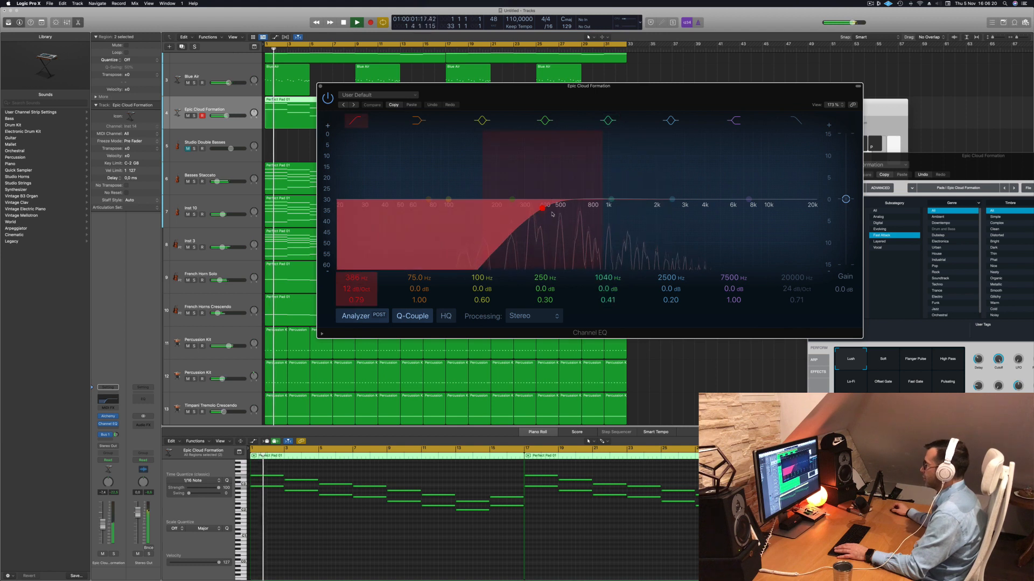
pyautogui.moveTo(551, 214); pyautogui.dragTo(608, 206)
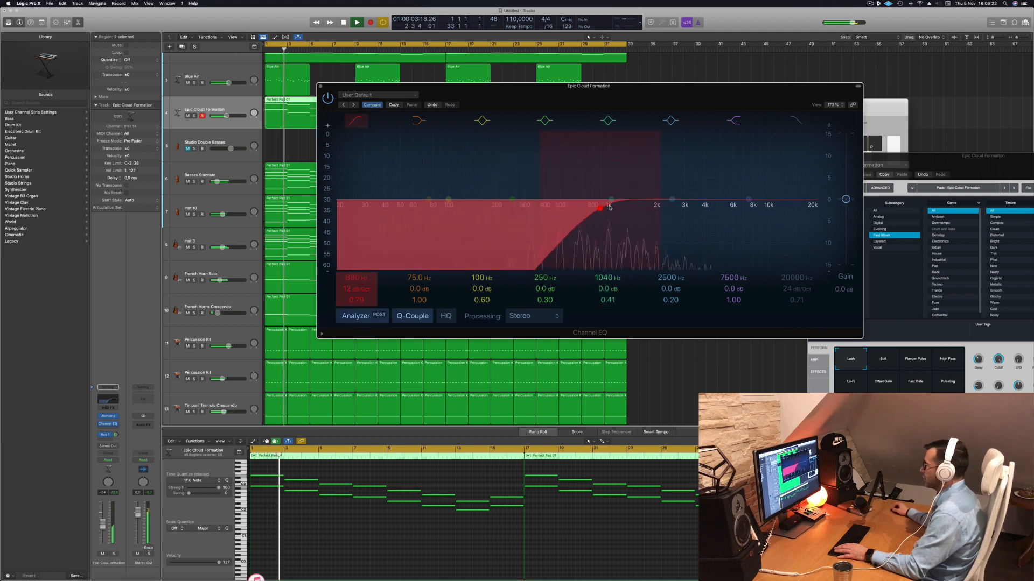
pyautogui.press('Return')
# - Check the filtered Epic Cloud Formation soloed and in the mix, then adjust its Bus 1 send and close the EQ
pyautogui.click(114, 554)
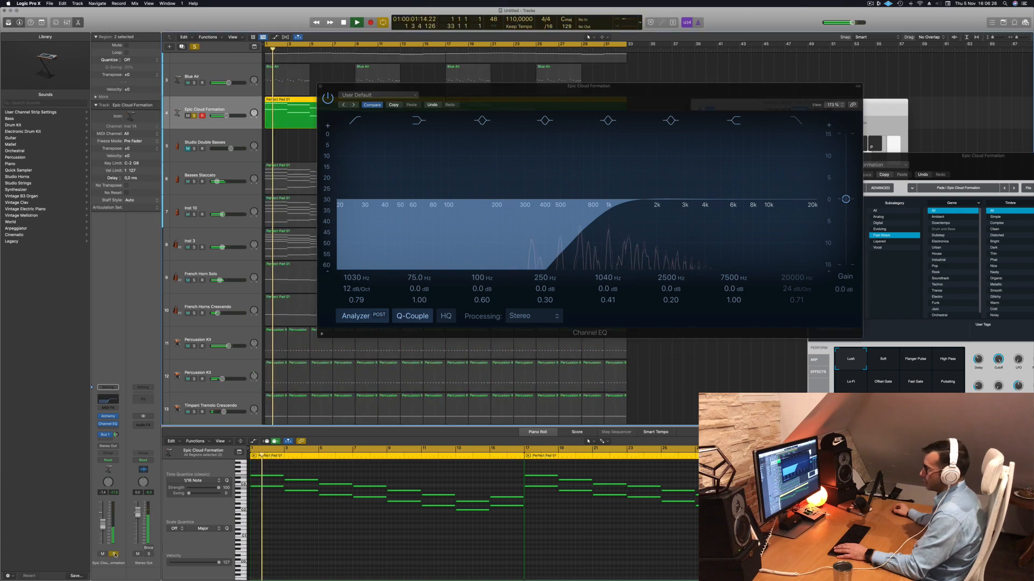
pyautogui.click(114, 554)
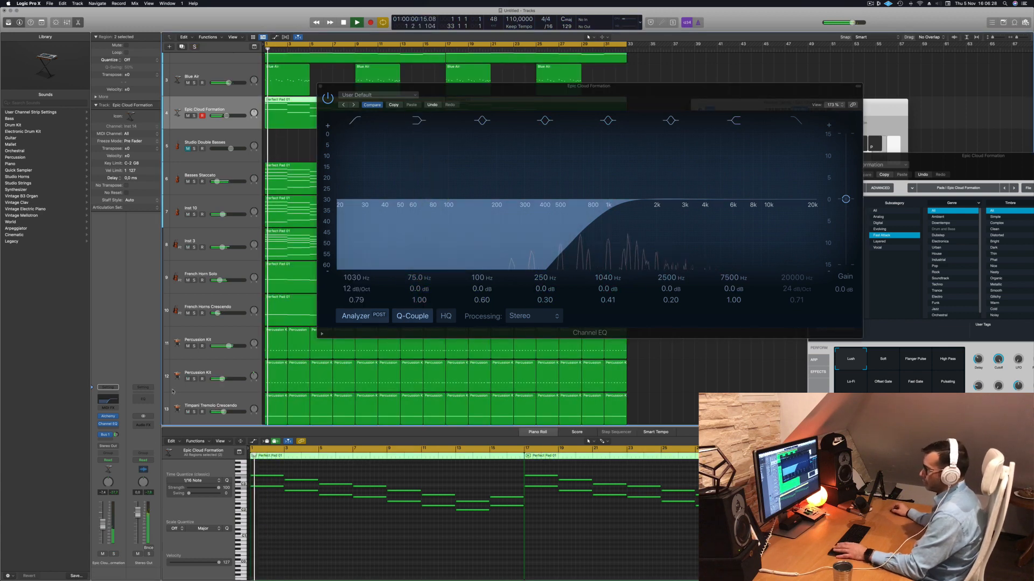
pyautogui.click(116, 435)
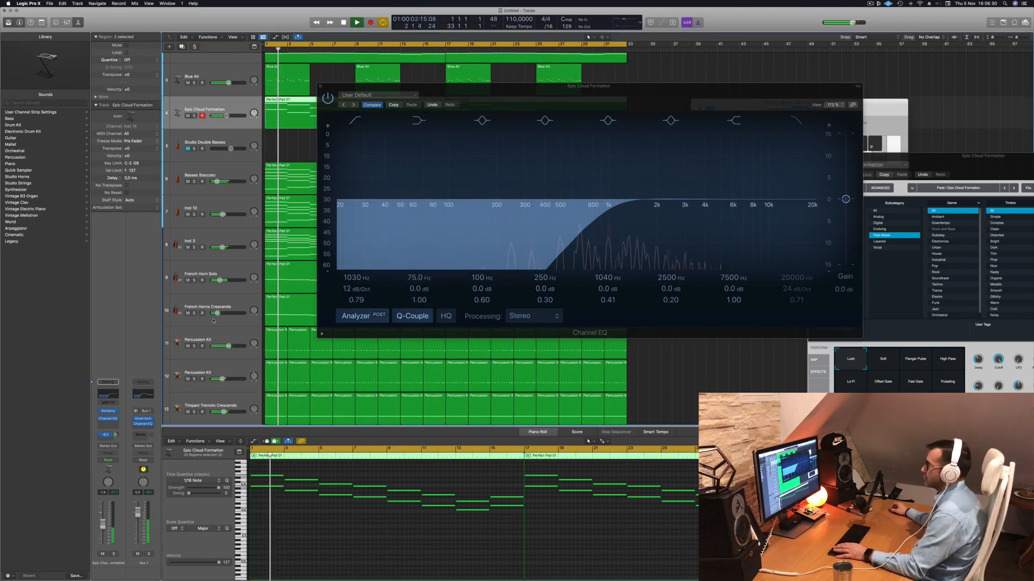
pyautogui.click(320, 86)
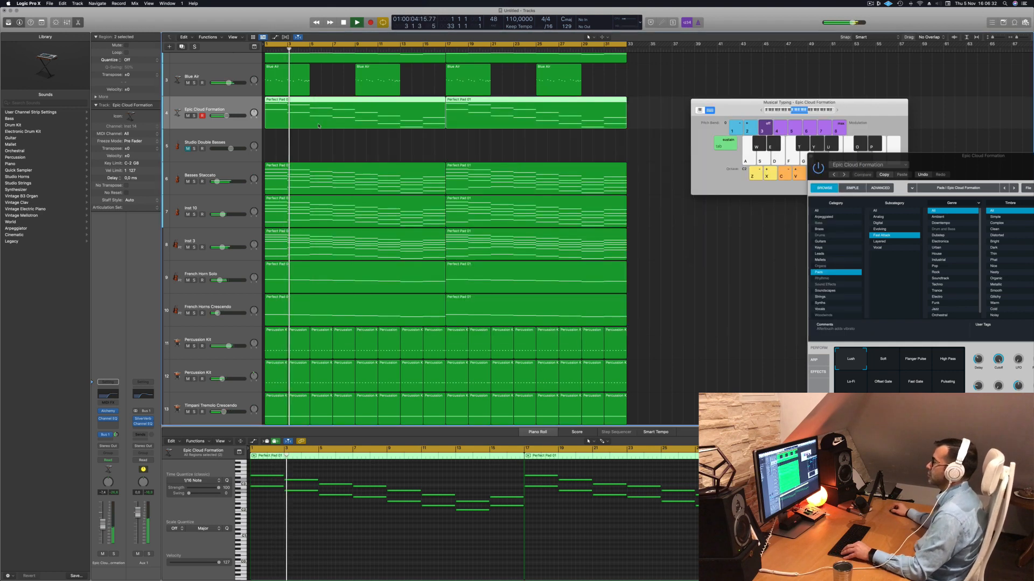
# - Select the Blue Air track, play the mix from the start, and briefly solo Epic Cloud Formation for comparison
pyautogui.scroll(-4, 318, 89)
pyautogui.click(224, 73)
pyautogui.press('space')
pyautogui.press('space')
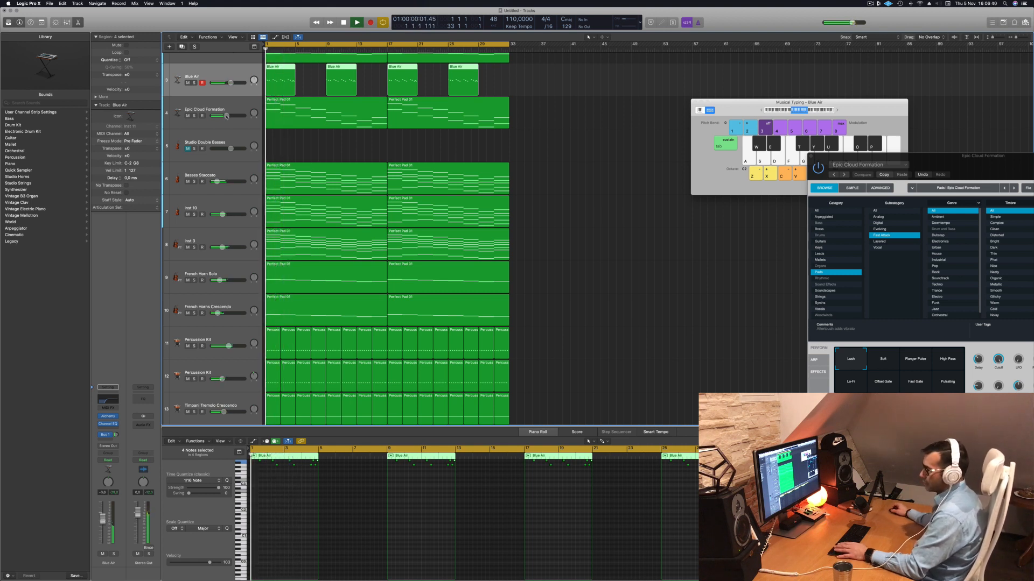
pyautogui.click(194, 116)
pyautogui.click(194, 116)
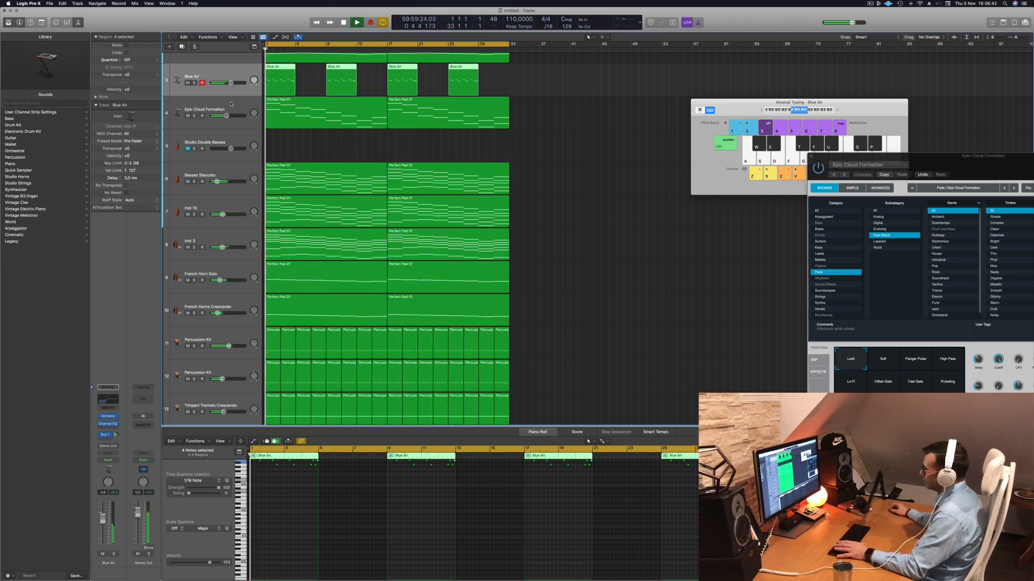
# - Solo Perfect Pad 03 and transpose all notes in both of its regions down one octave
pyautogui.scroll(3, 539, 164)
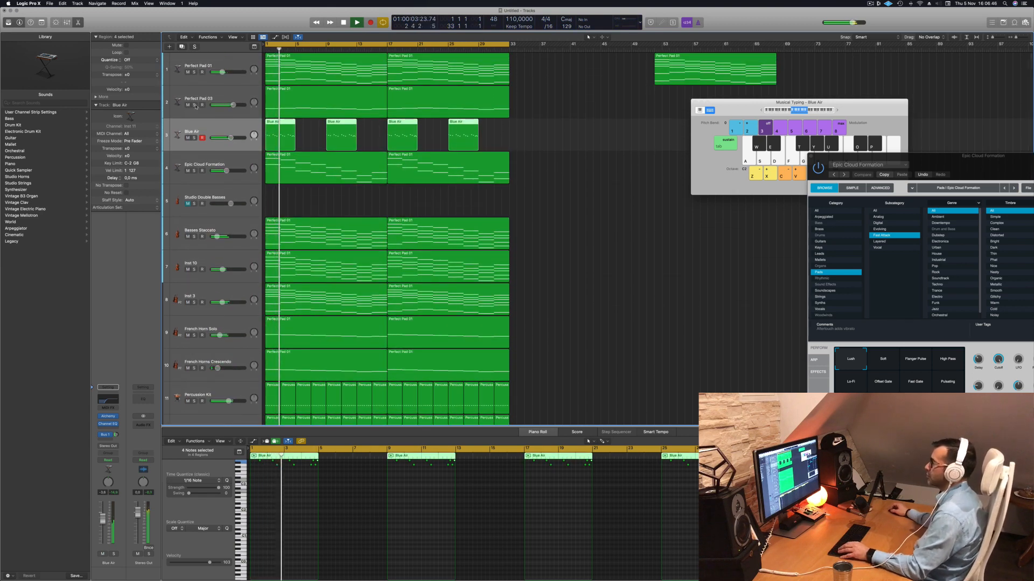
pyautogui.click(194, 105)
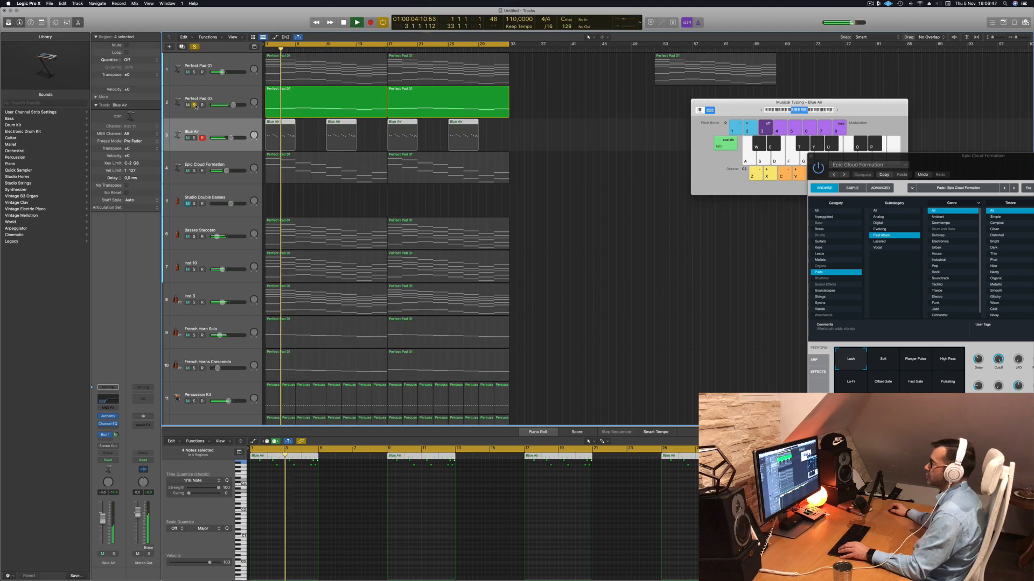
pyautogui.click(488, 100)
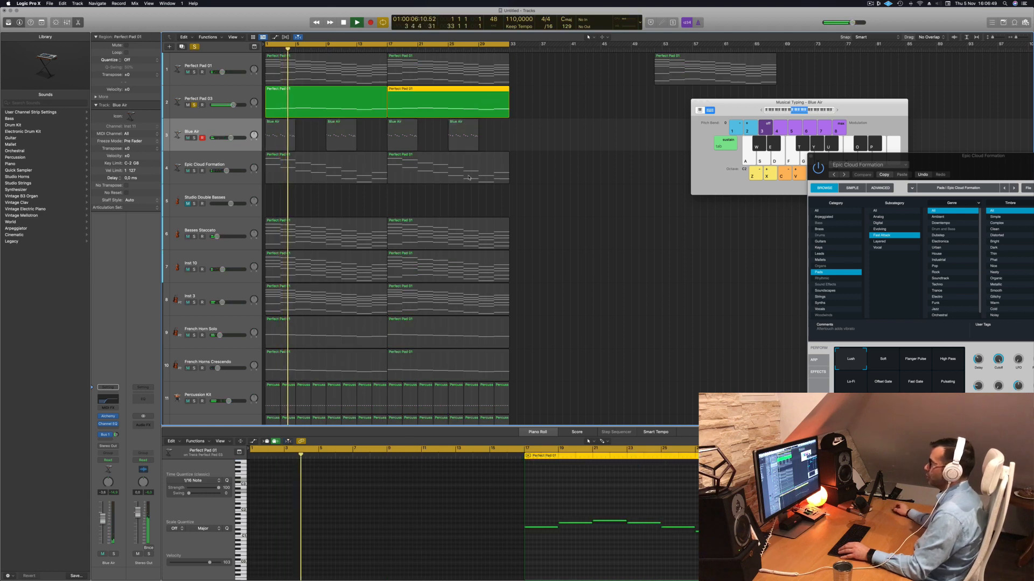
pyautogui.click(234, 92)
pyautogui.click(454, 528)
pyautogui.press('super+a')
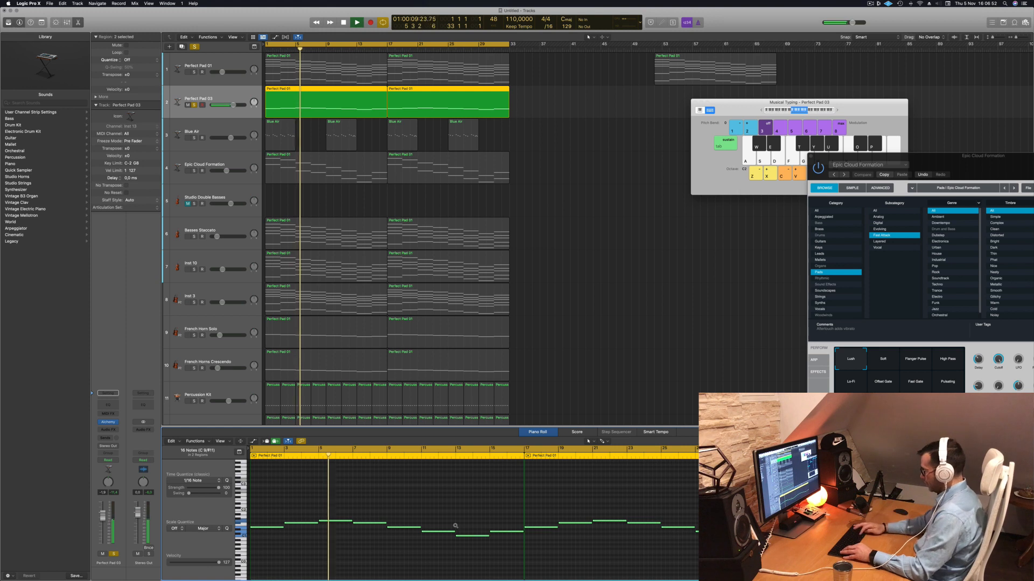
pyautogui.hotkey('alt', 'shift', 'Down')
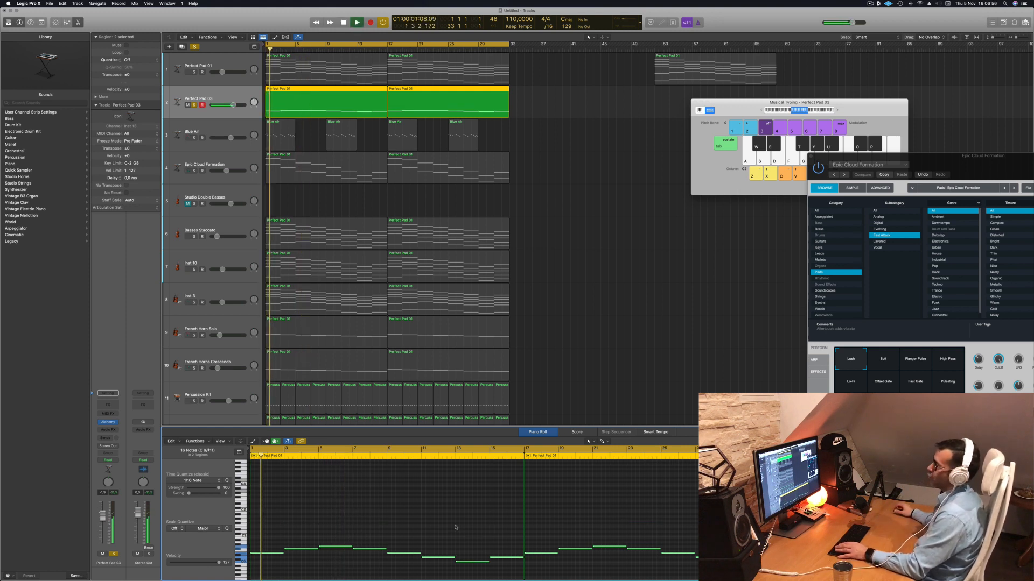
# - Audition the lowered Perfect Pad 03 soloed, return it to the mix, and reduce its volume to -2.7 dB
pyautogui.press('space')
pyautogui.press('space')
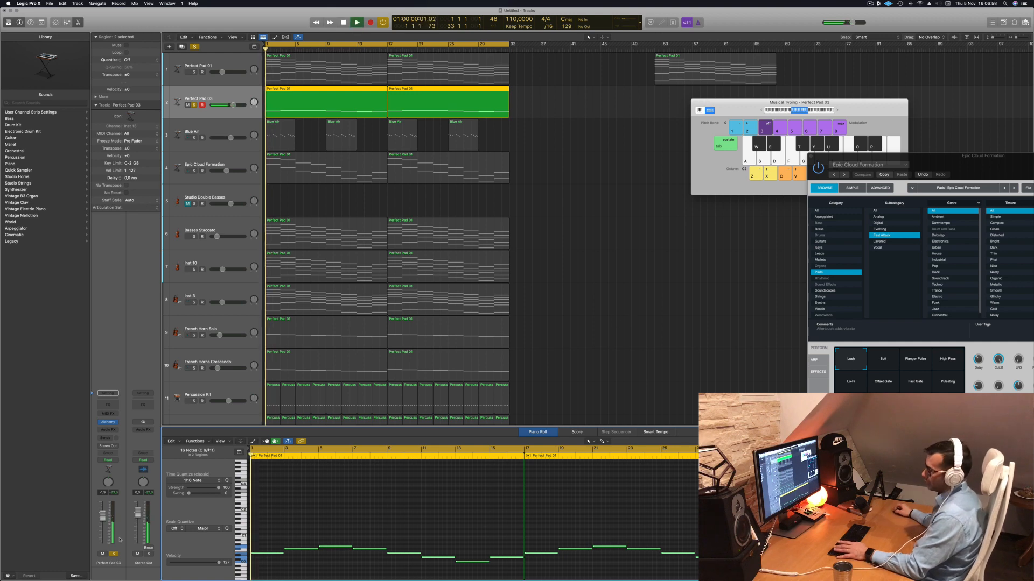
pyautogui.click(113, 554)
pyautogui.press('space')
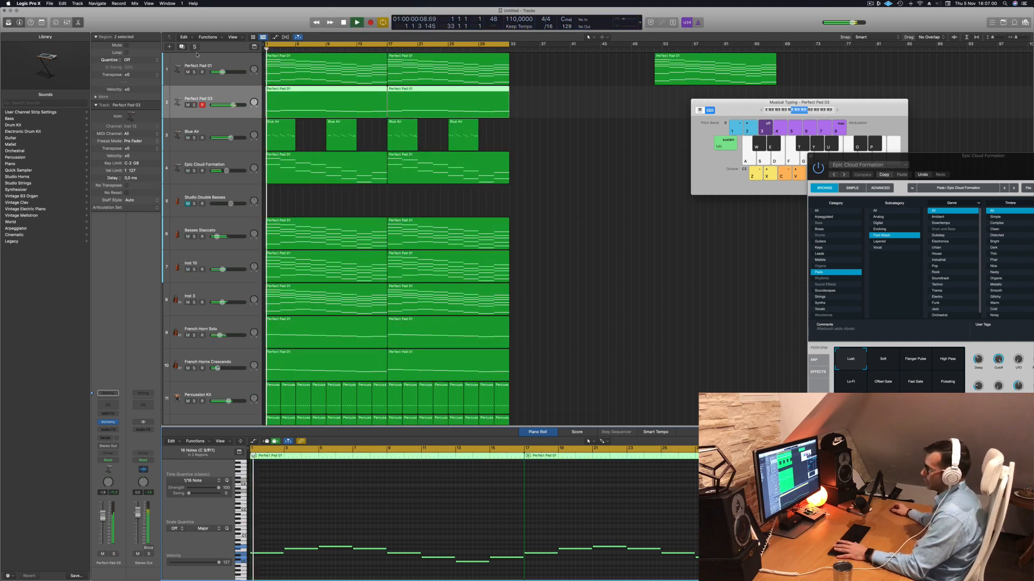
pyautogui.moveTo(233, 105); pyautogui.dragTo(231, 105)
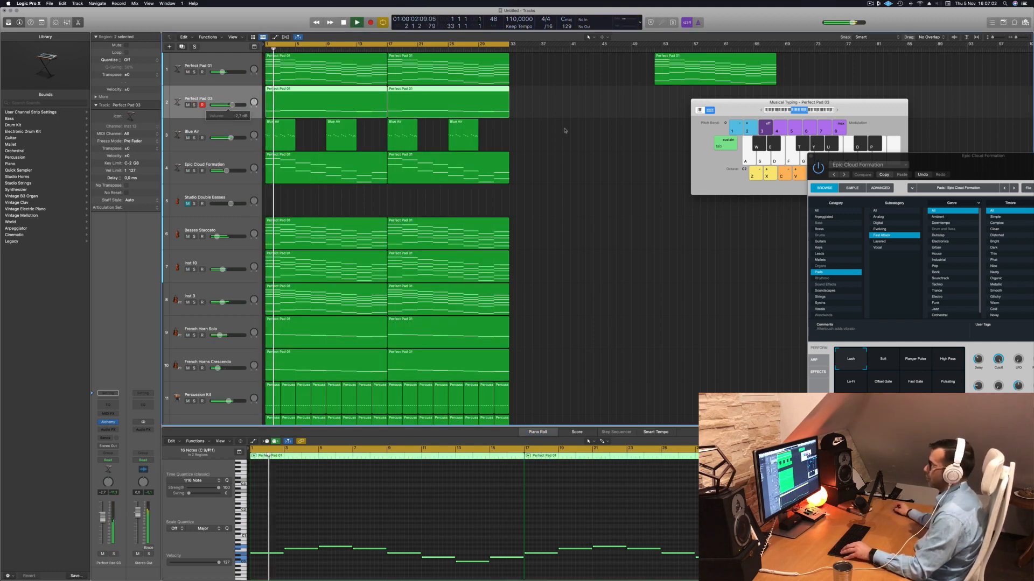
# - Clear the region selection and listen to the full arrangement
pyautogui.click(871, 4)
pyautogui.click(597, 195)
pyautogui.click(589, 198)
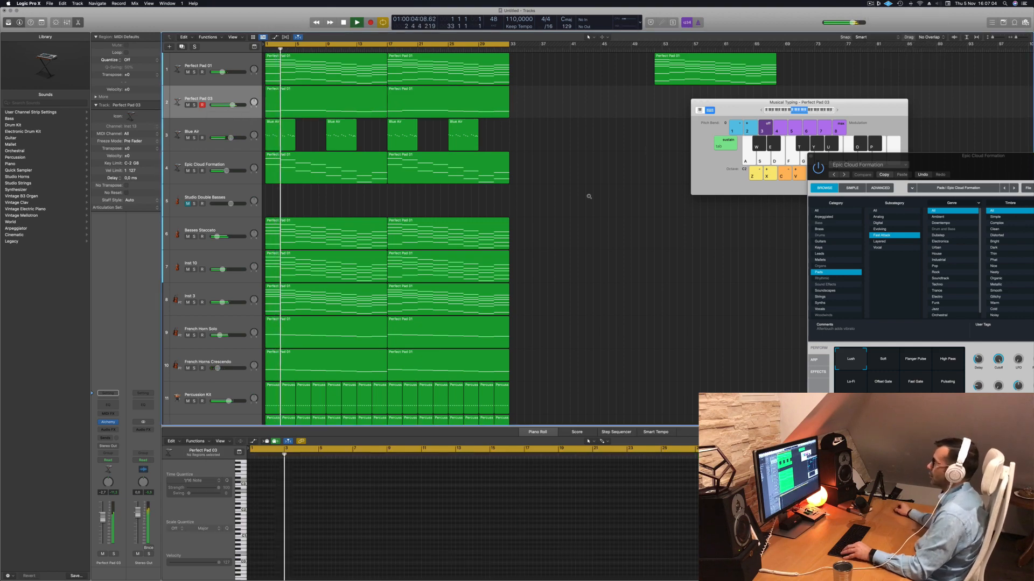
pyautogui.press('super+Left')
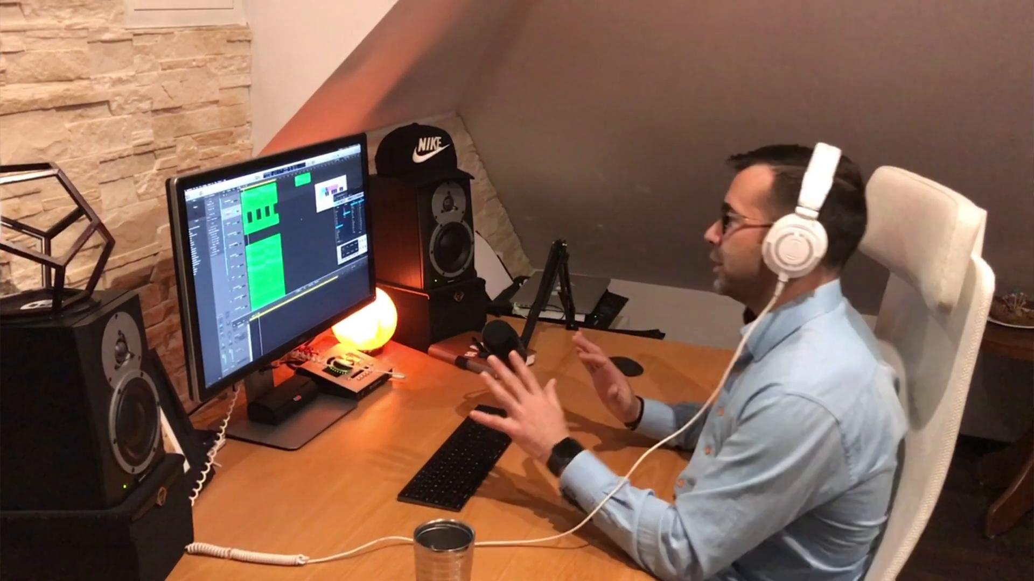